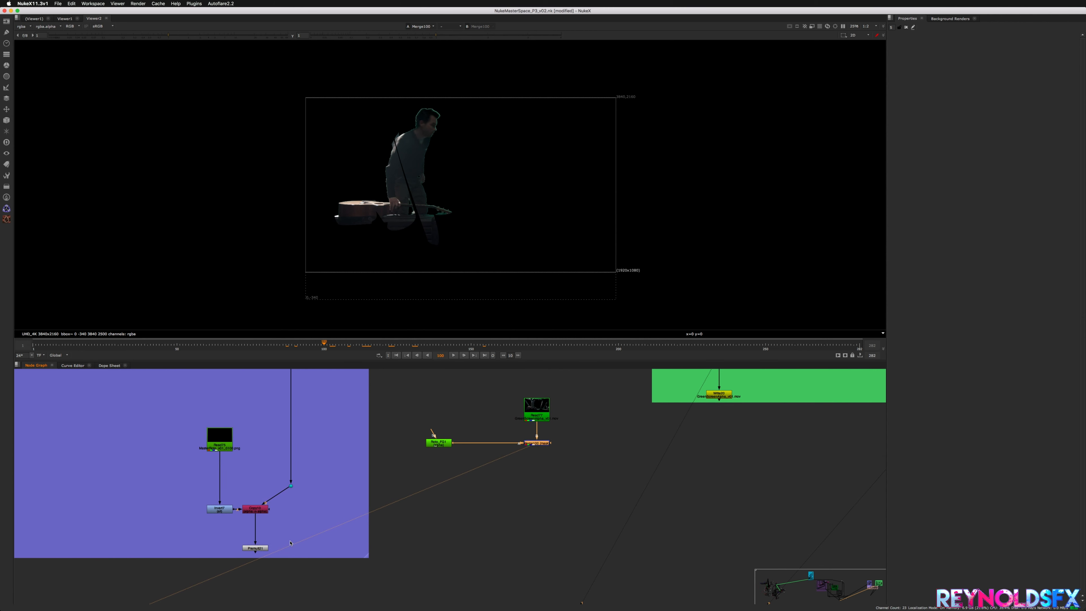
Step: View the output of the Premult node at the bottom of the 3DRoto backdrop
key("1")
left_click(224, 450)
middle_click_drag(268, 509, 343, 531)
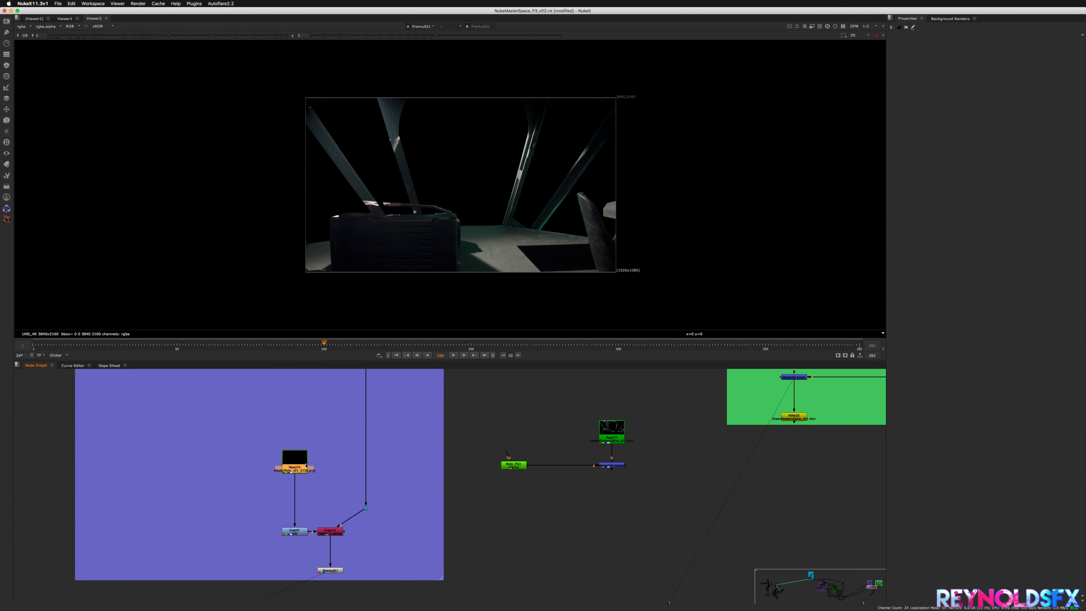
middle_click_drag(345, 476, 366, 522)
scroll(368, 516, "up", 3)
scroll(369, 516, "down", 3)
middle_click_drag(628, 599, 496, 509)
Step: Add a Merge node placing the 3DRoto Premult output over the character composite, and view the combined result
left_click(496, 533)
key("m")
left_click_drag(487, 525, 222, 530)
left_click_drag(489, 559, 502, 424)
left_click_drag(489, 564, 500, 528)
key("1")
left_click(473, 513)
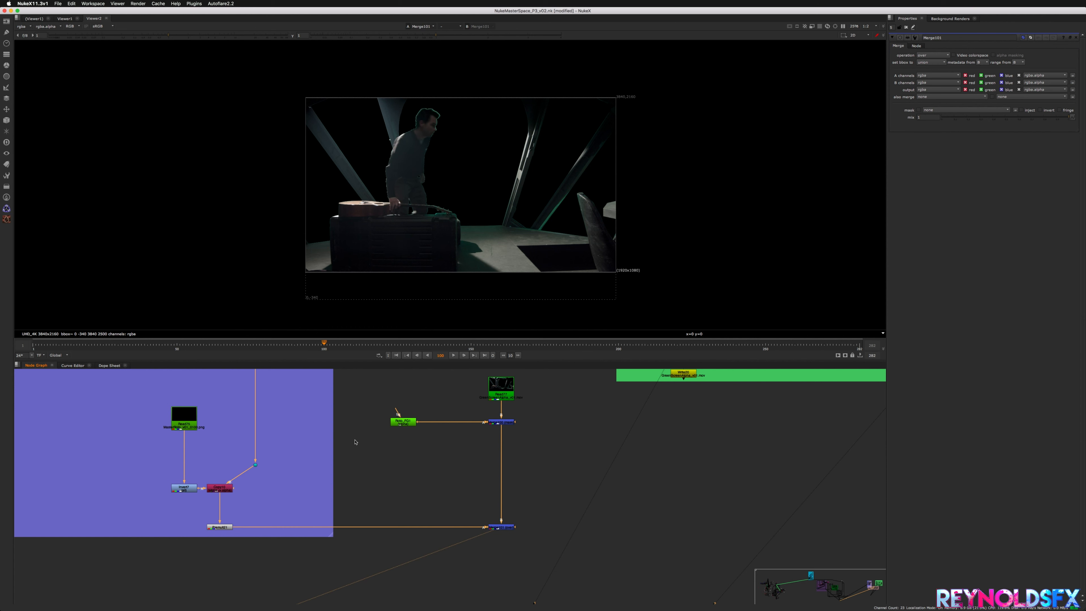
Step: Check how the merged character and set line up at several frames across the shot
left_click(159, 345)
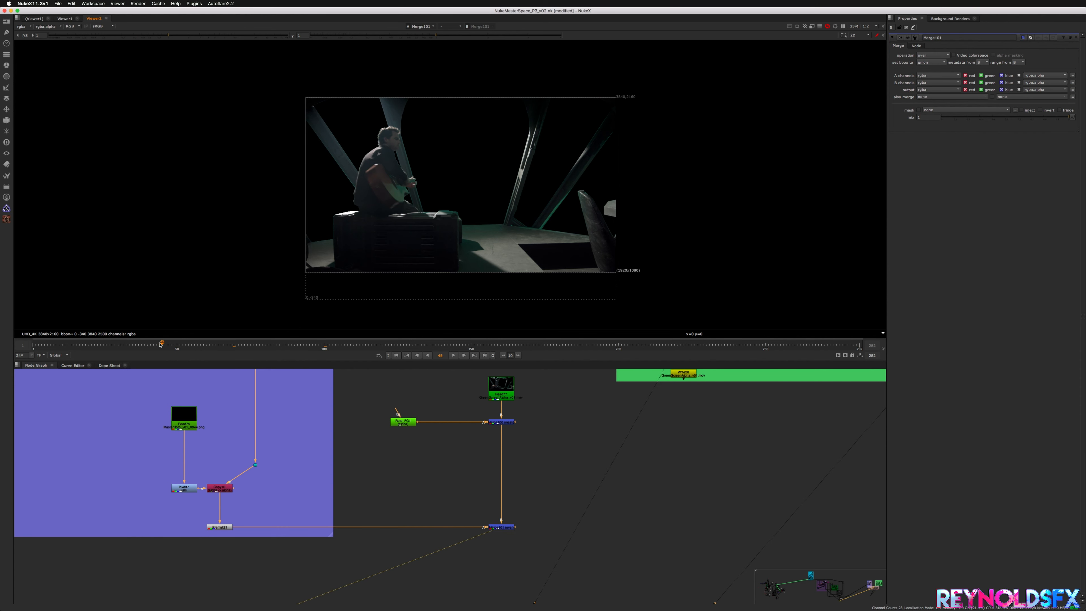
left_click(98, 343)
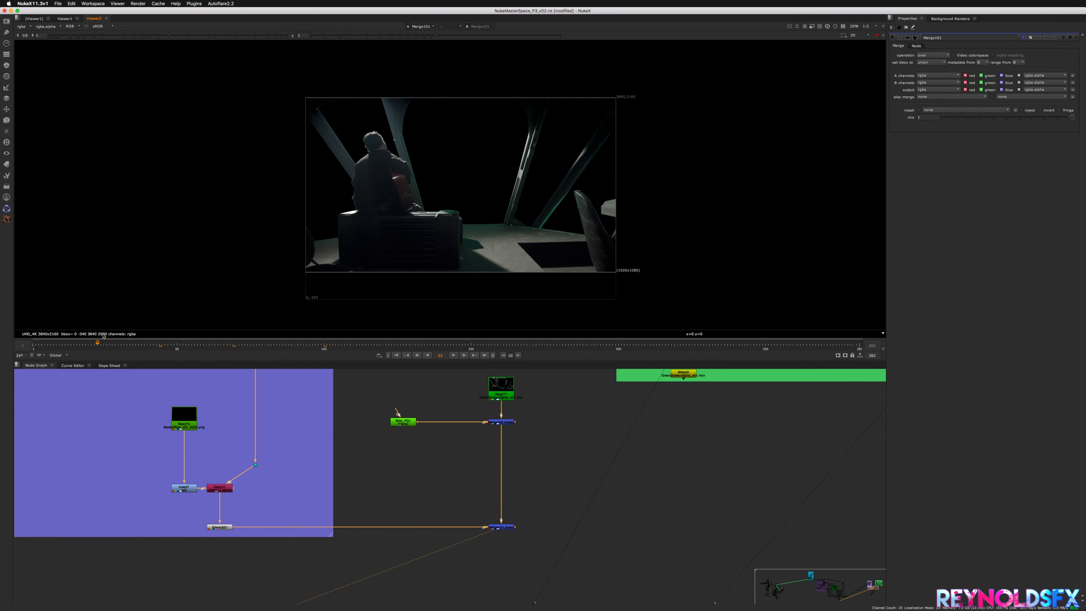
left_click(497, 346)
left_click(554, 347)
left_click(590, 348)
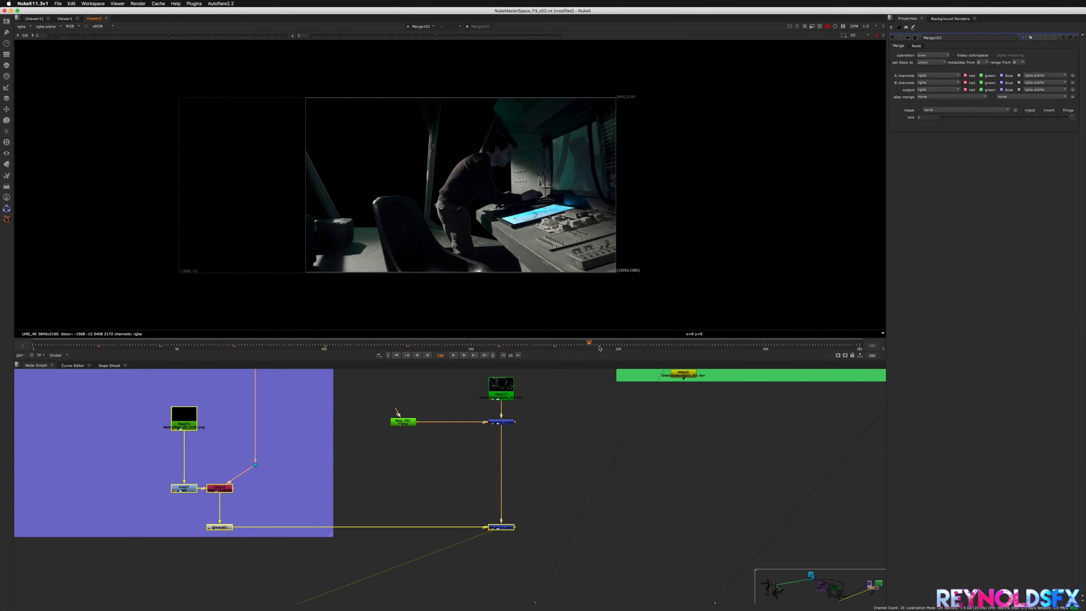
left_click(614, 347)
left_click(641, 348)
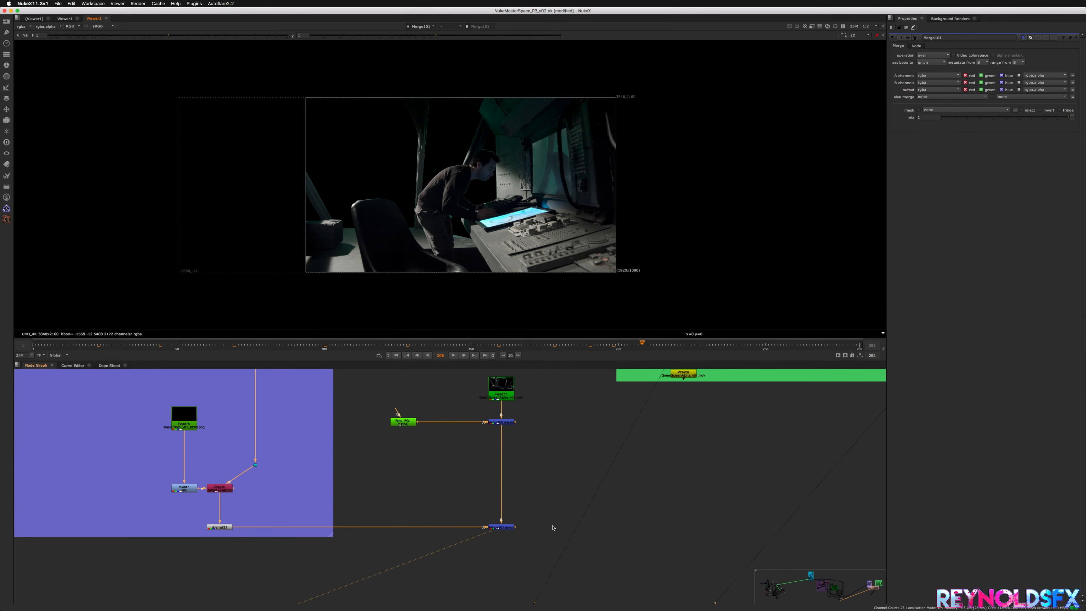
left_click(431, 347)
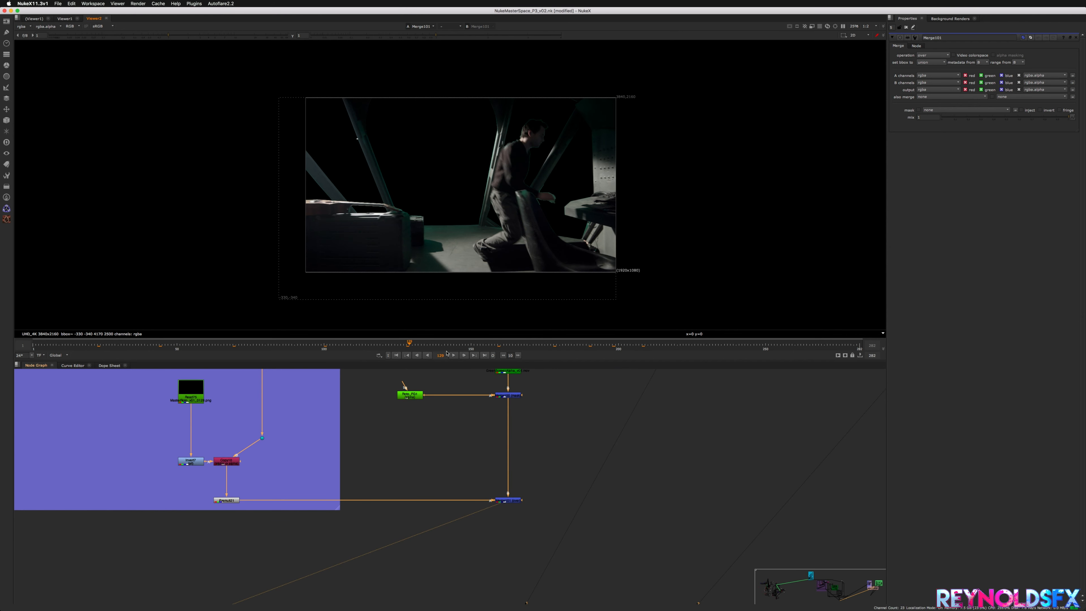
left_click(294, 346)
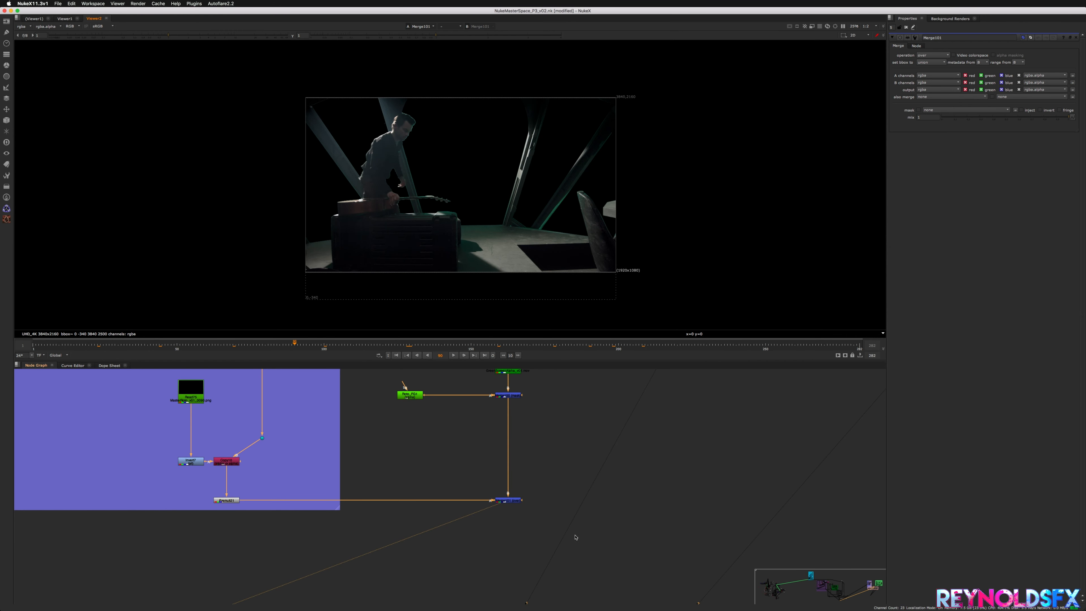
Step: Add a DespillMadness node after the new Merge and check the despilled composite at several frames
left_click(499, 502)
left_click(194, 3)
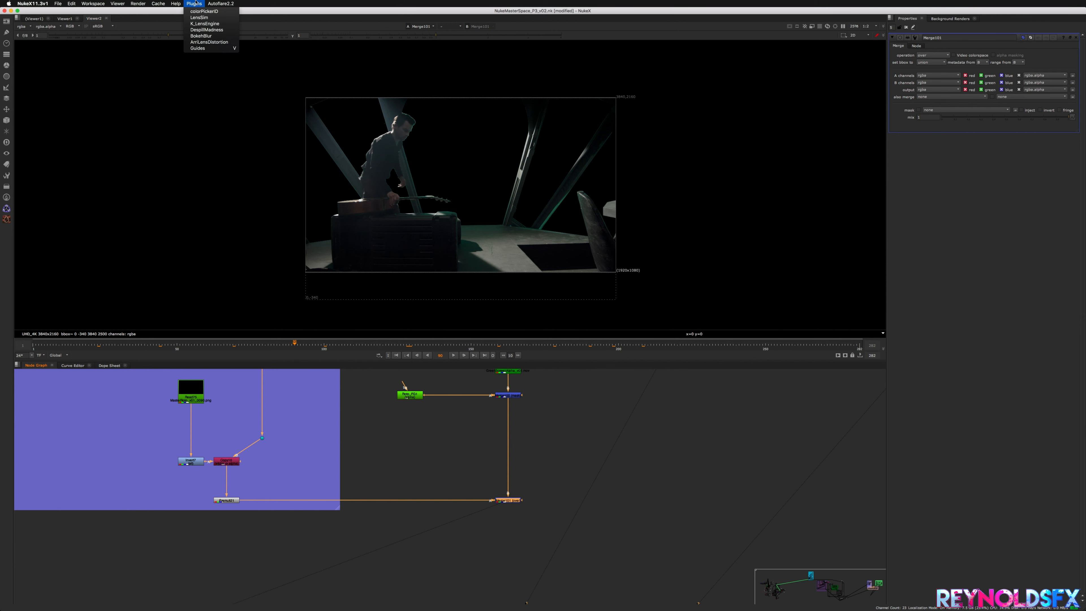
left_click(203, 30)
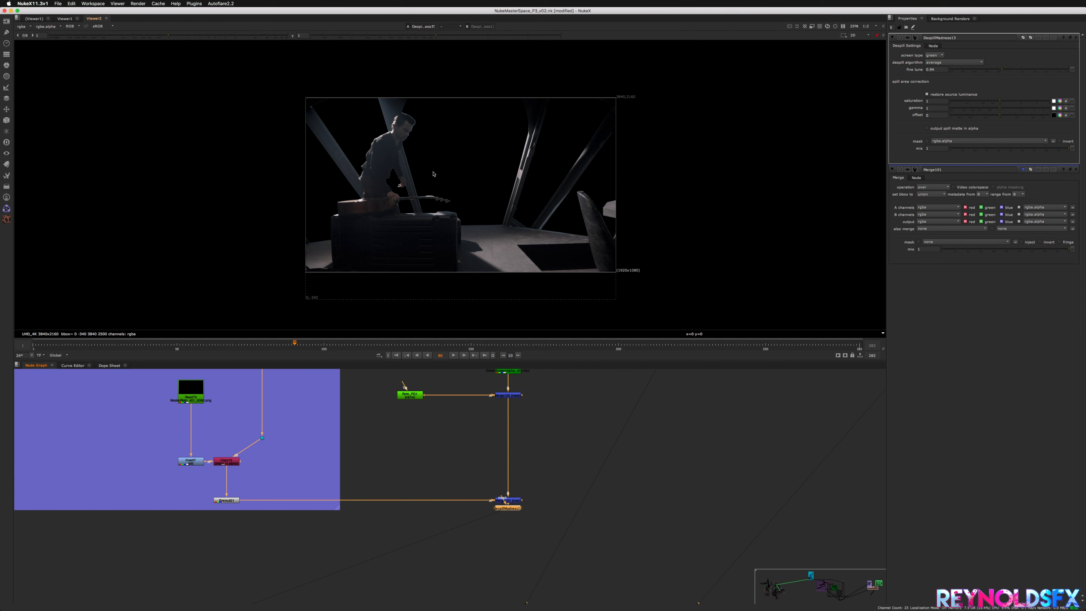
scroll(433, 174, "up", 4)
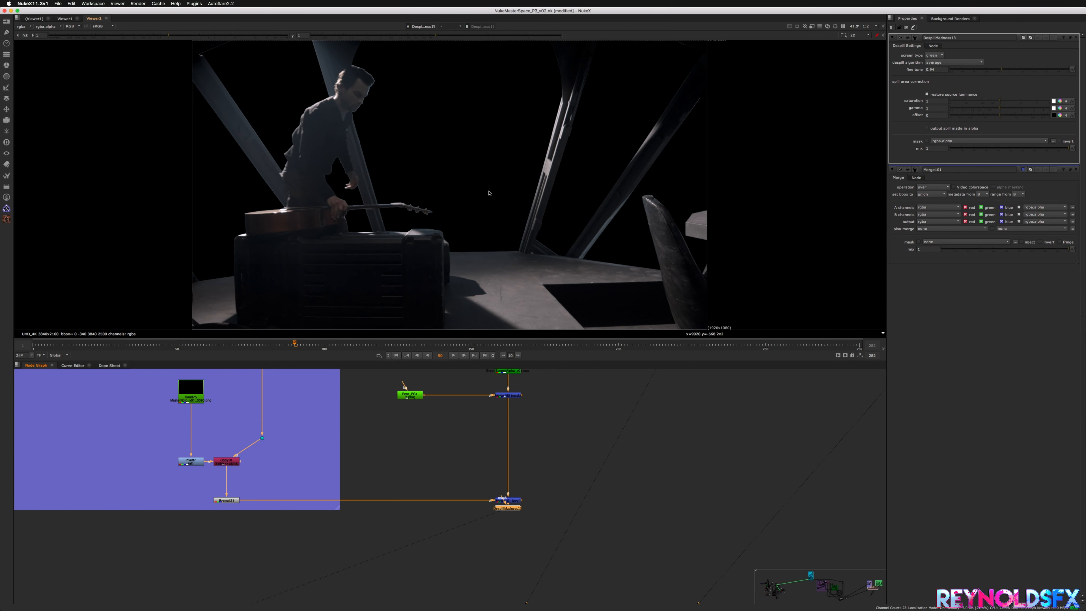
scroll(437, 179, "down", 2)
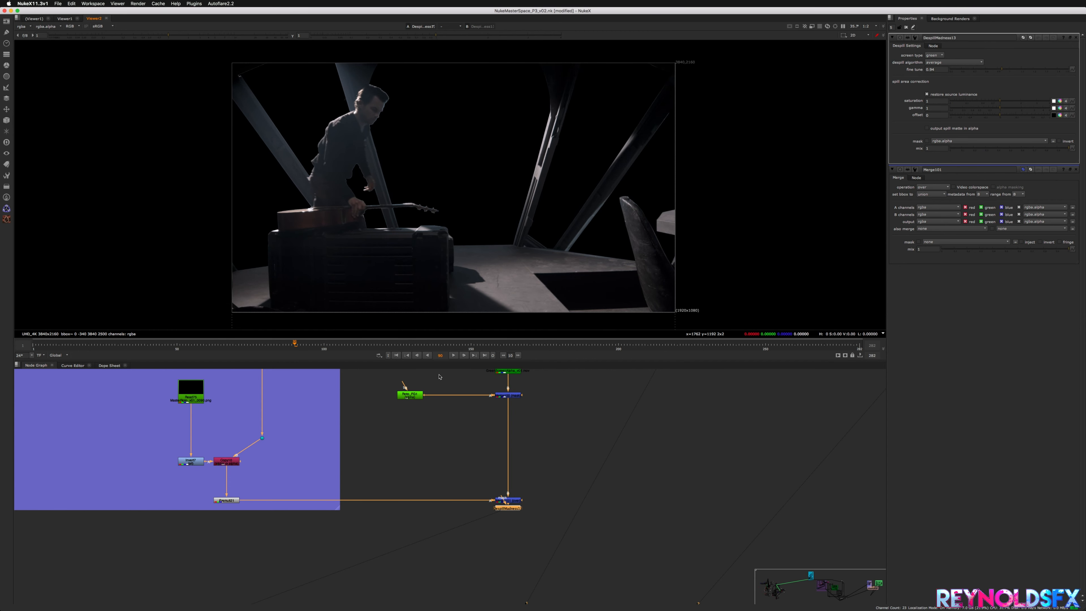
left_click(426, 345)
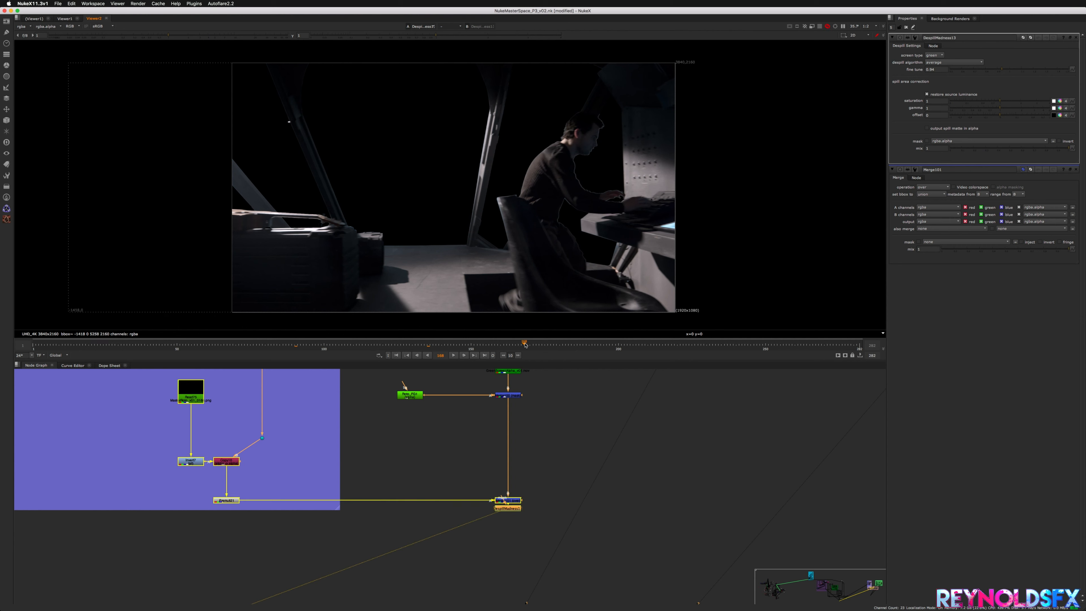
left_click(529, 345)
left_click(312, 345)
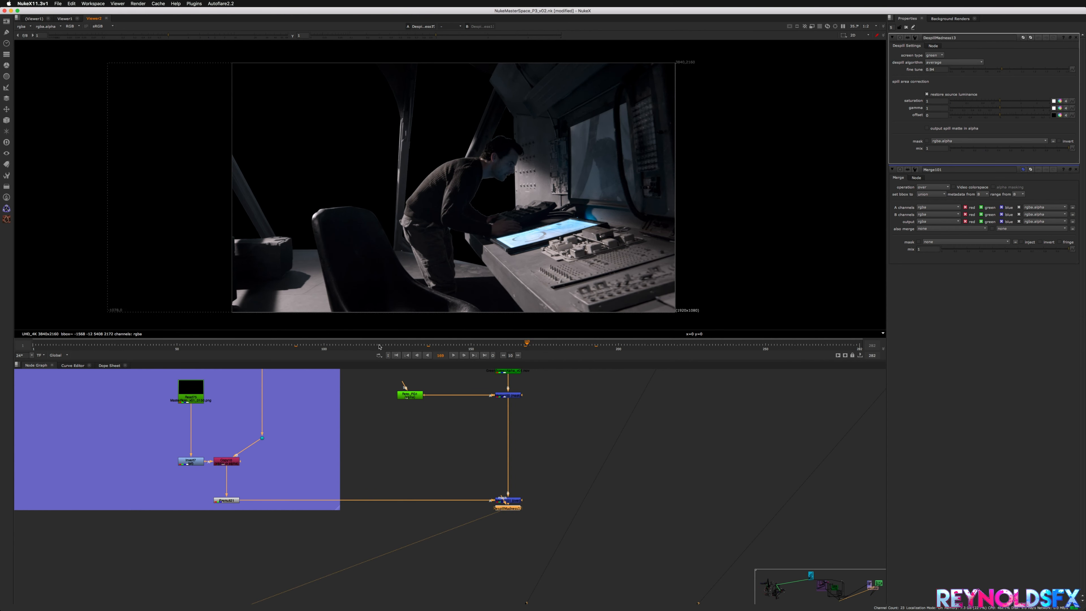
left_click(218, 345)
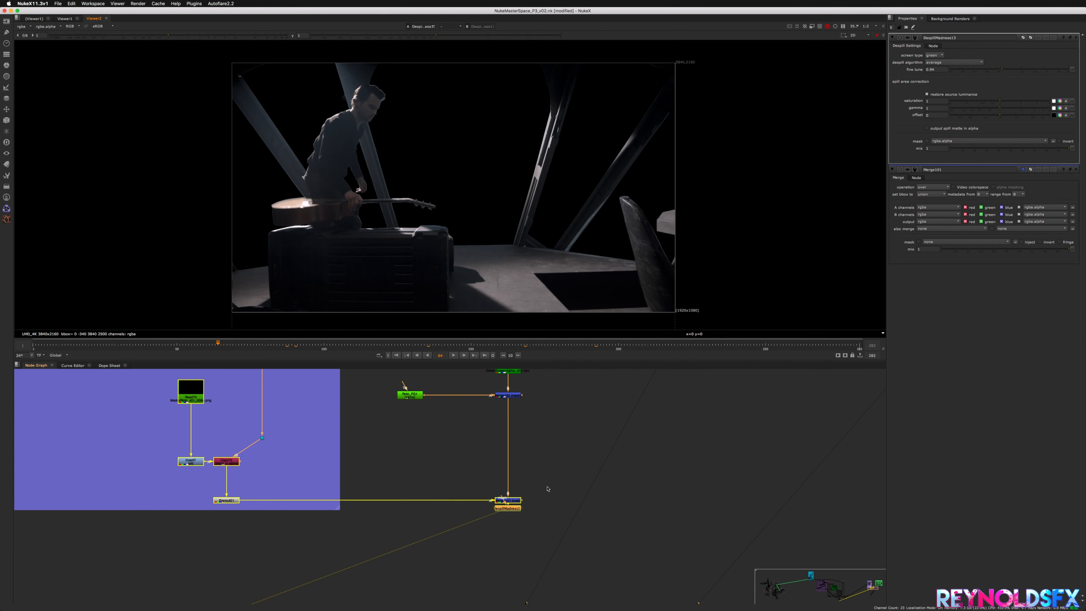
Step: Bring the warehouse panorama image into a Read node below the GreenScreen backdrop, view it and open its properties
scroll(547, 475, "down", 5)
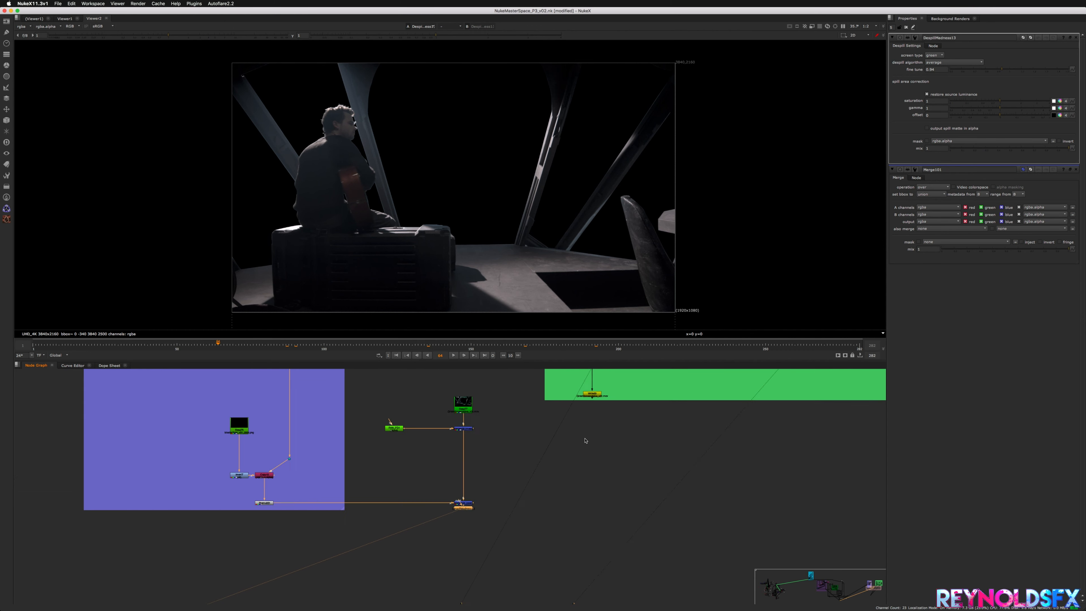
middle_click_drag(529, 505, 517, 542)
scroll(564, 472, "down", 4)
middle_click_drag(531, 436, 484, 429)
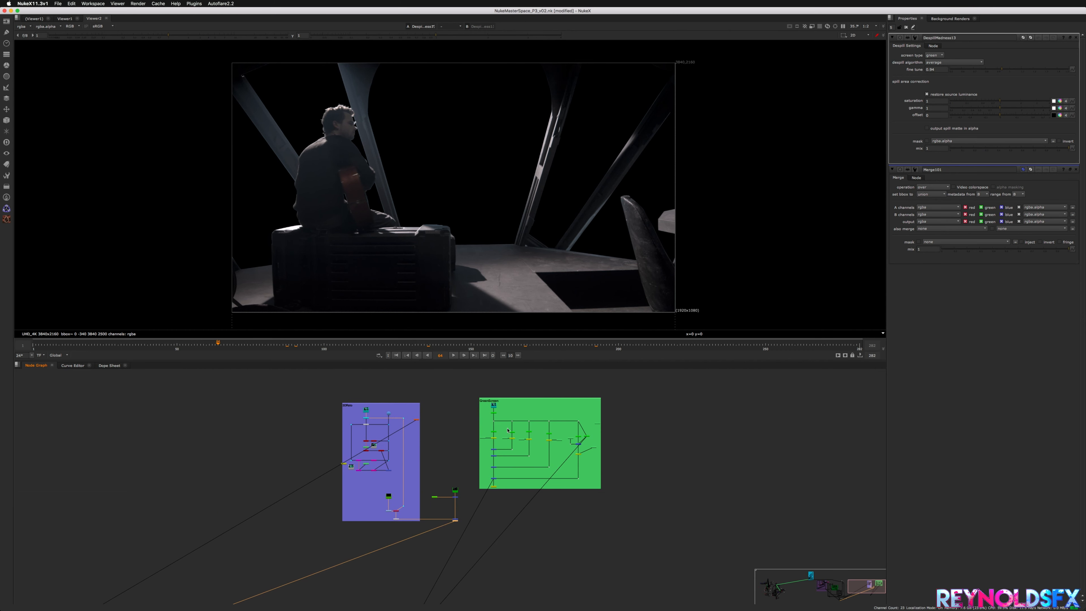
scroll(484, 427, "up", 4)
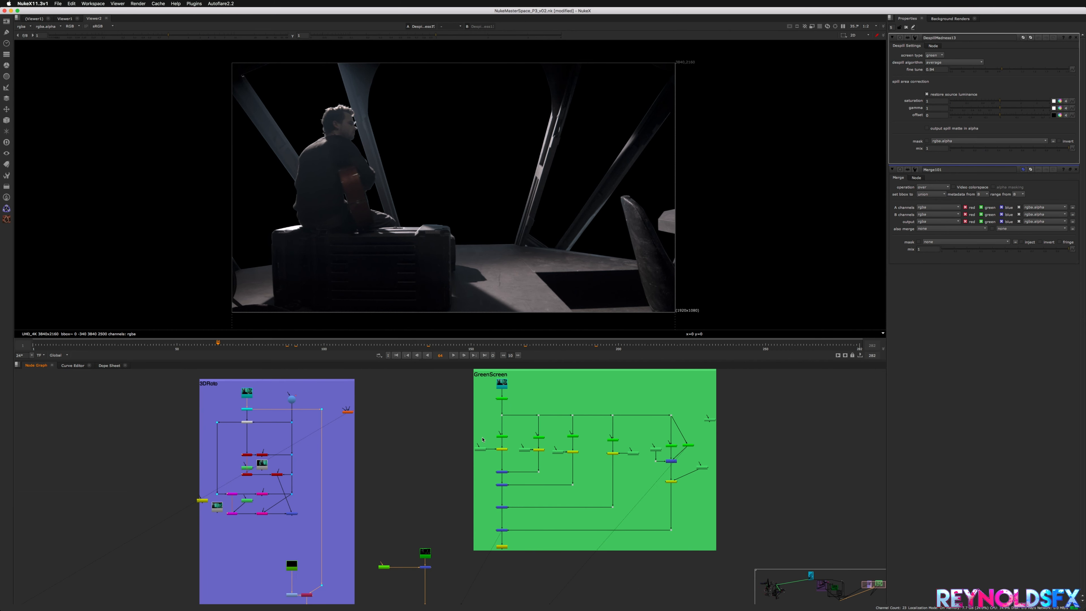
scroll(485, 439, "down", 2)
key("1")
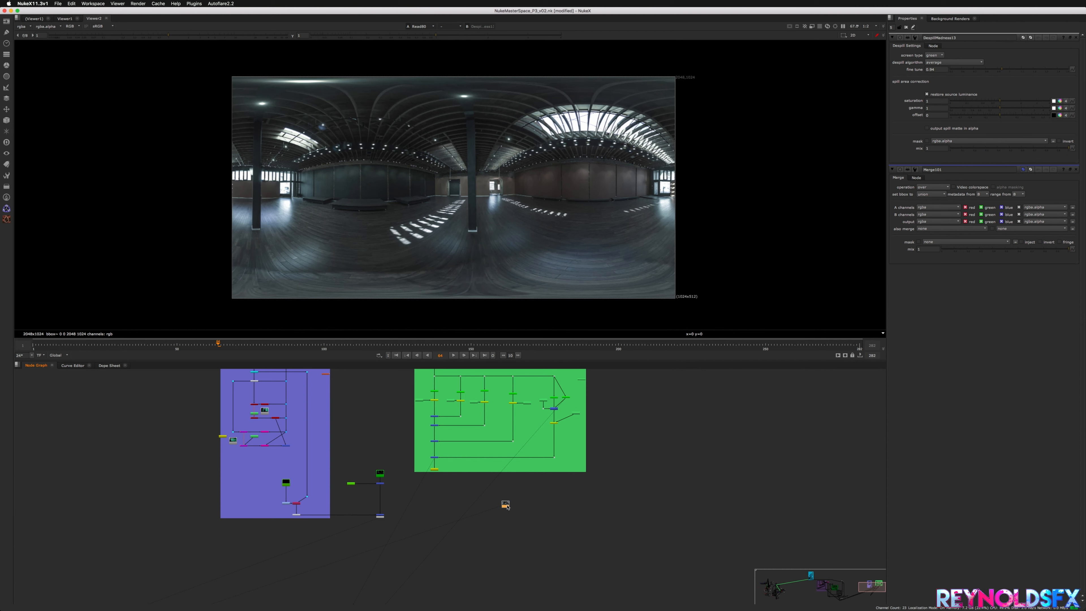
double_click(505, 504)
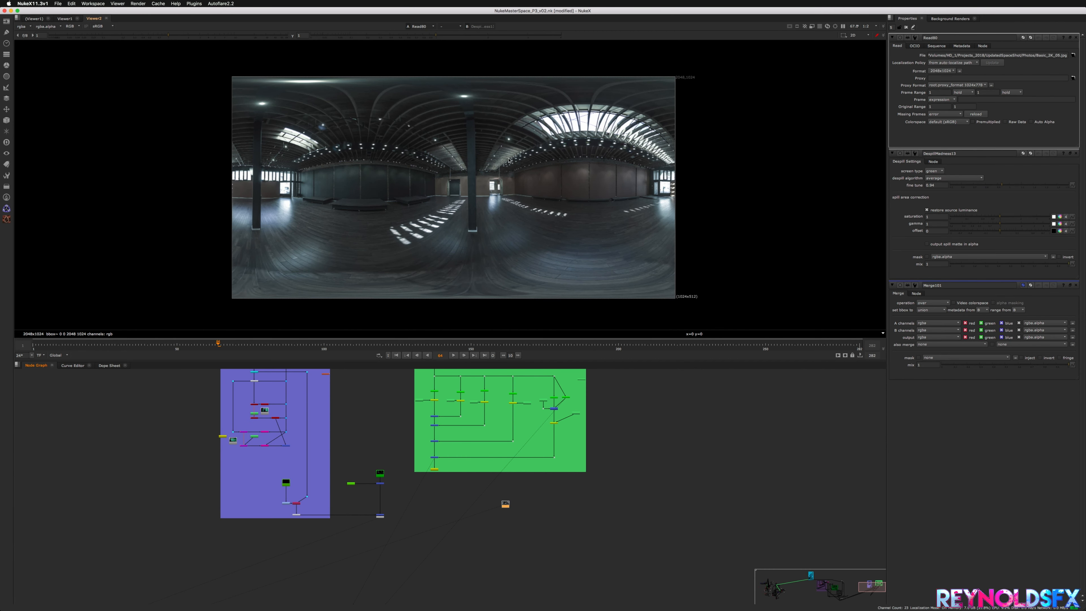
scroll(504, 178, "up", 1)
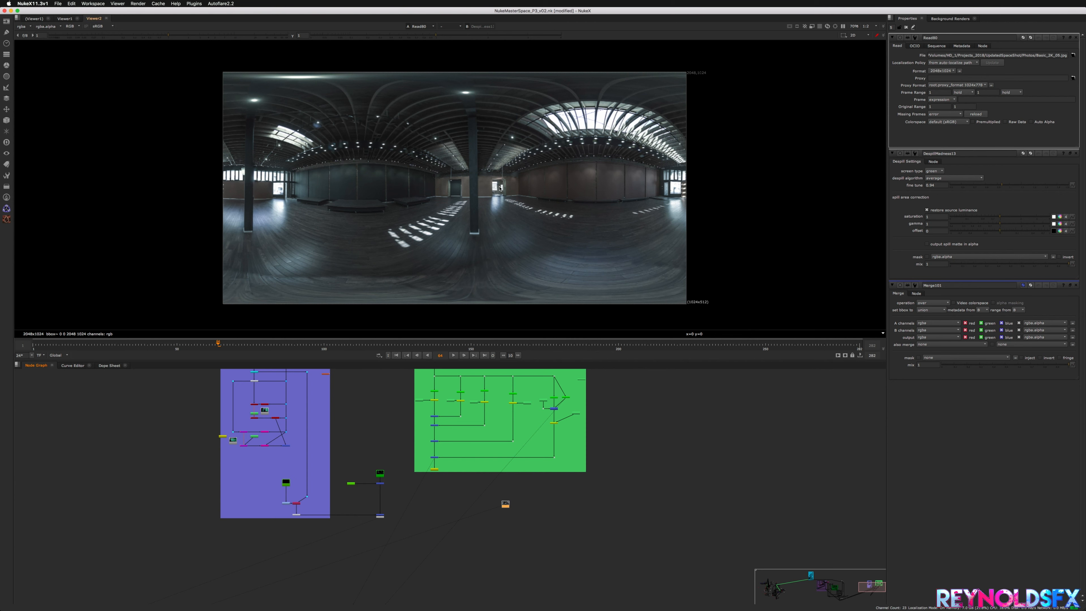
middle_click_drag(401, 497, 496, 519)
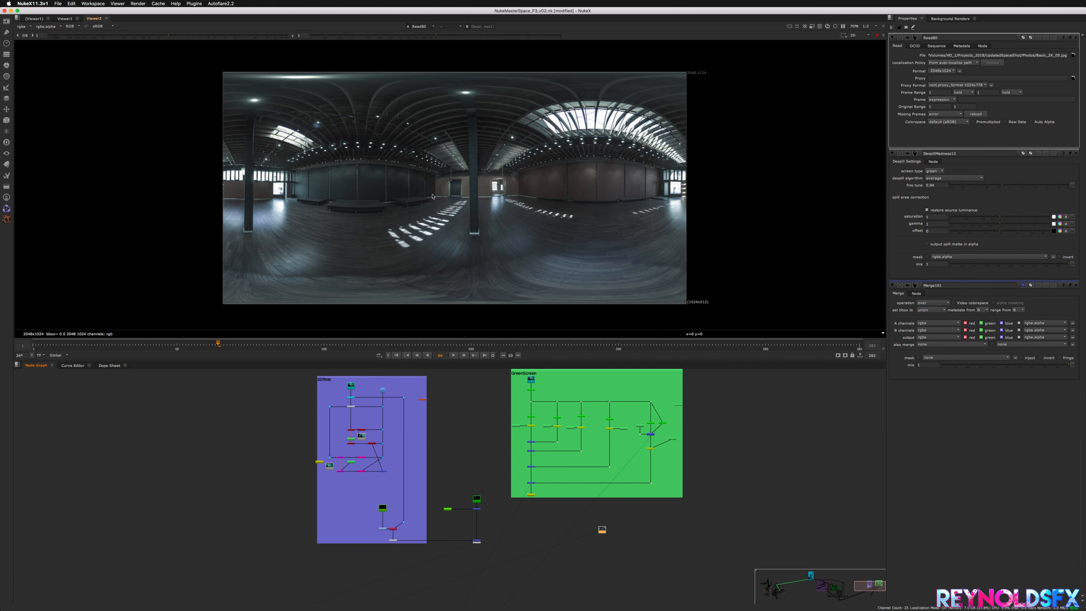
Step: Open the PointCloudGenerator node in the 3DRoto backdrop and examine its point cloud in 3D from several angles
middle_click_drag(498, 484, 493, 540)
scroll(425, 475, "down", 2)
scroll(423, 469, "up", 6)
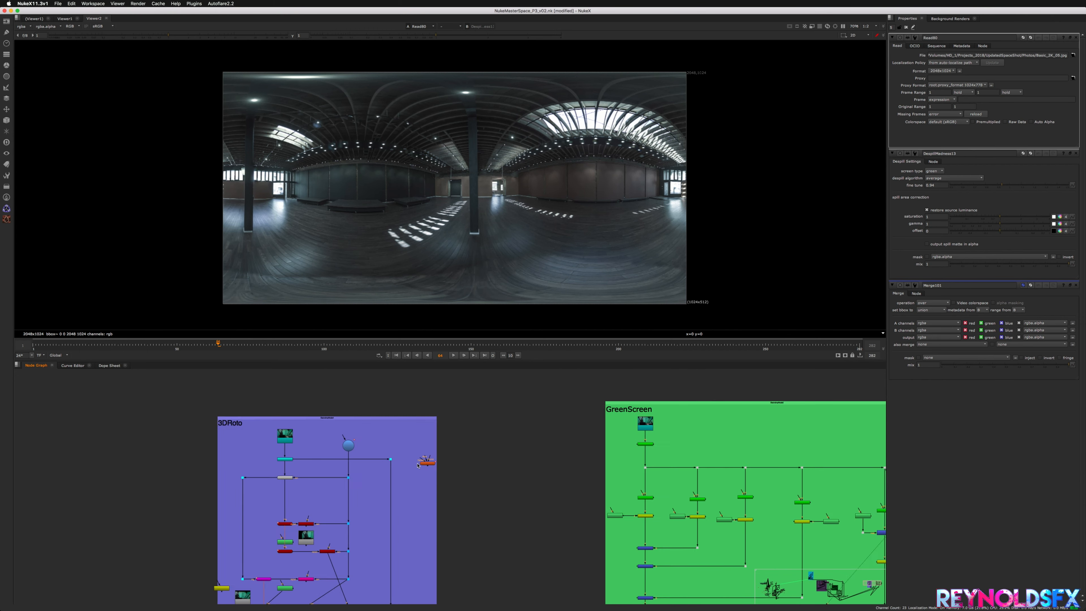
double_click(424, 465)
key("1")
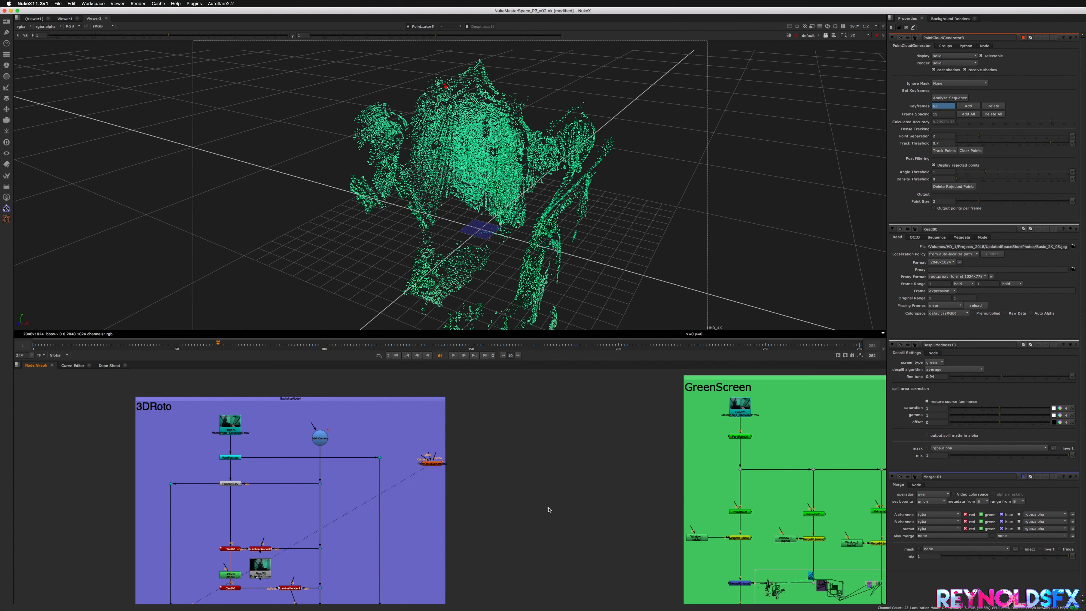
left_click_drag(638, 221, 373, 274, "super")
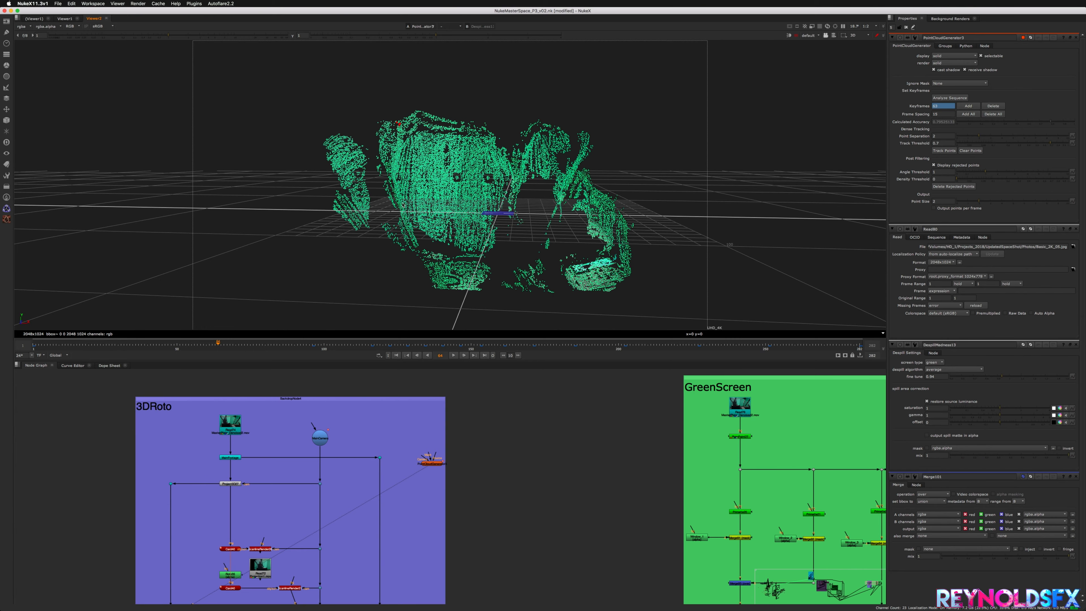
left_click_drag(528, 184, 408, 96, "super")
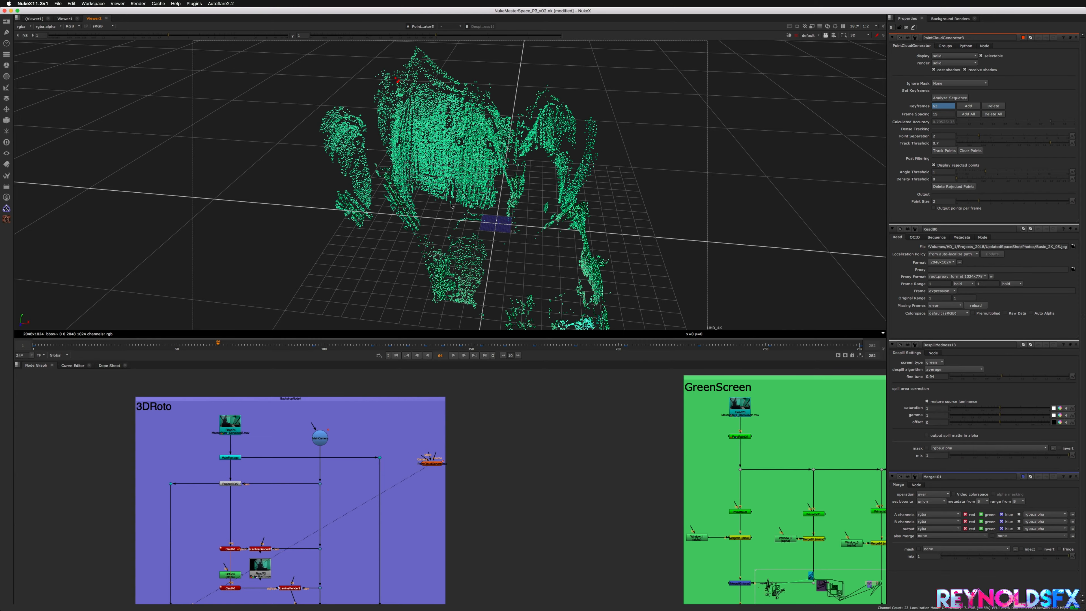
left_click_drag(536, 238, 434, 241, "super")
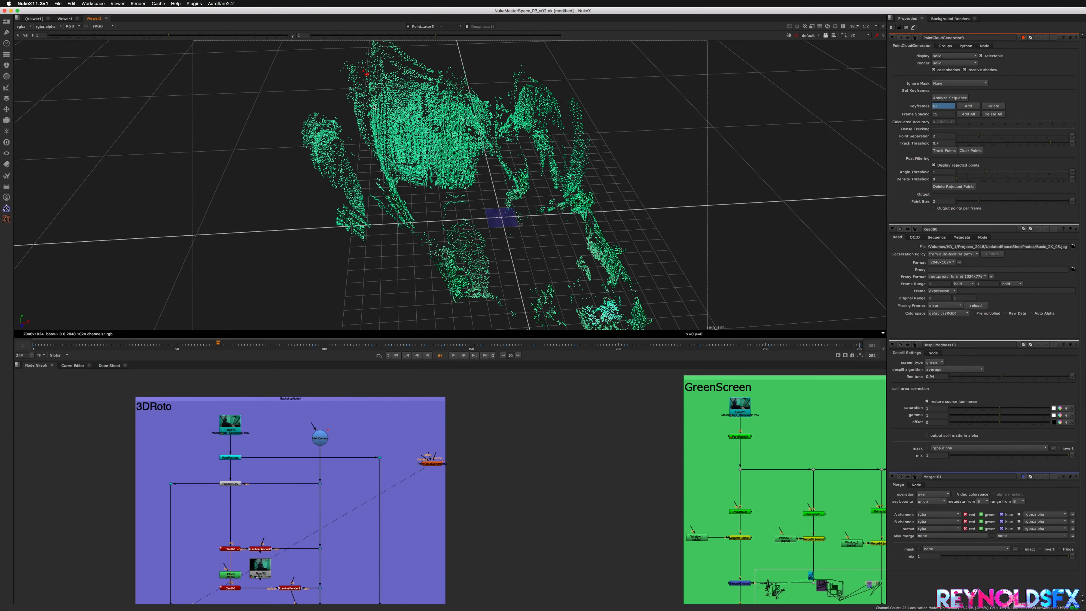
left_click_drag(446, 196, 428, 184, "super")
Step: Create a Card node beside the 3DRoto backdrop and set its uniform scale to 100
key("Tab")
type("card")
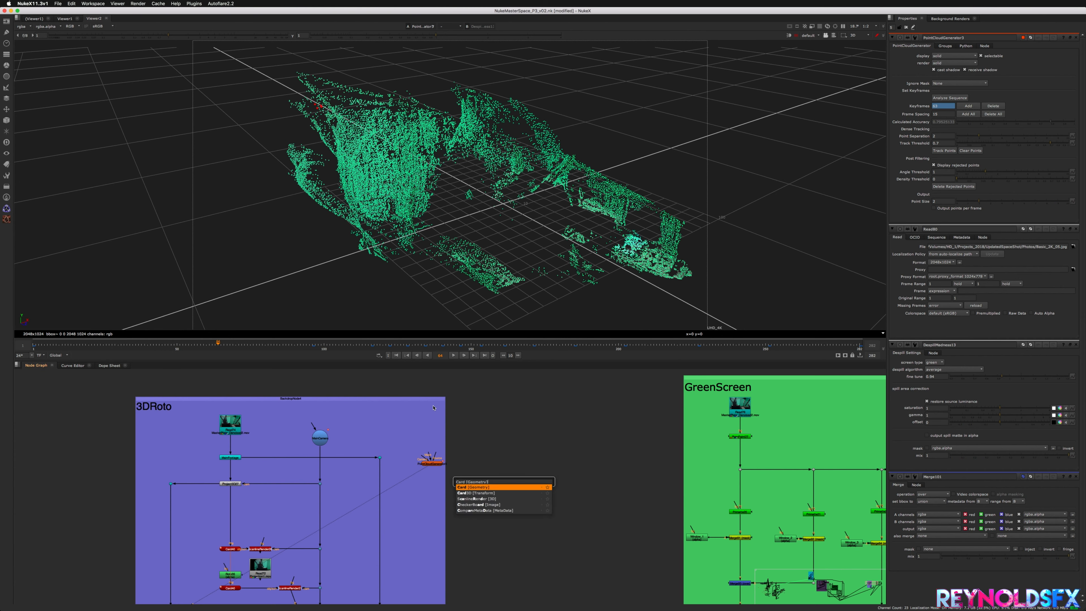
key("Return")
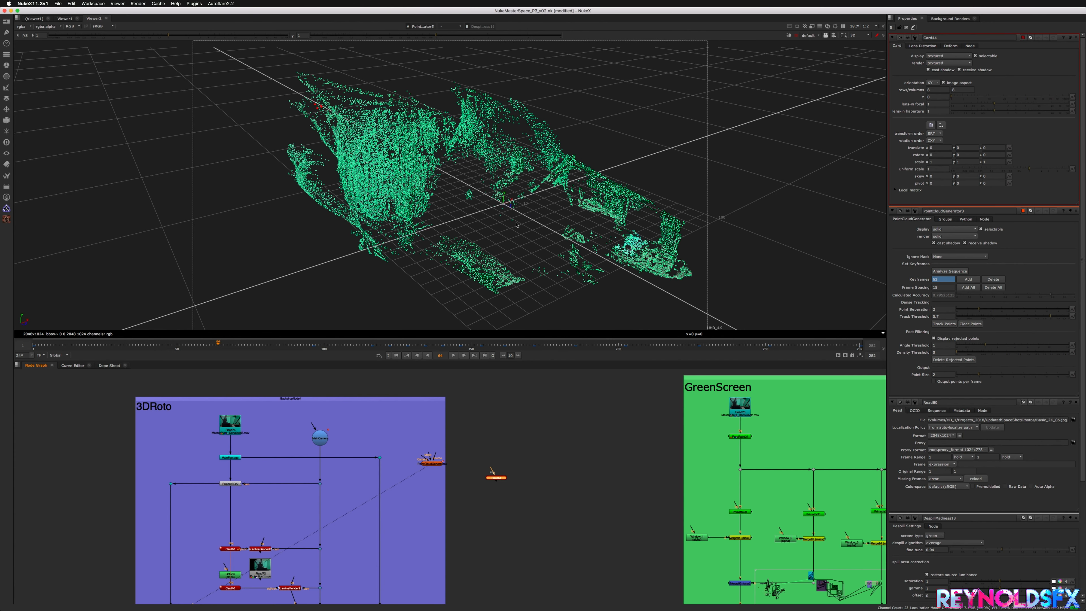
left_click(937, 168)
type("100")
key("Return")
Step: Rotate the card about 92 degrees around Y and move it back along one side of the point cloud
left_click_drag(470, 233, 639, 249, "ctrl")
key("super+z")
right_click_drag(639, 249, 417, 221, "alt")
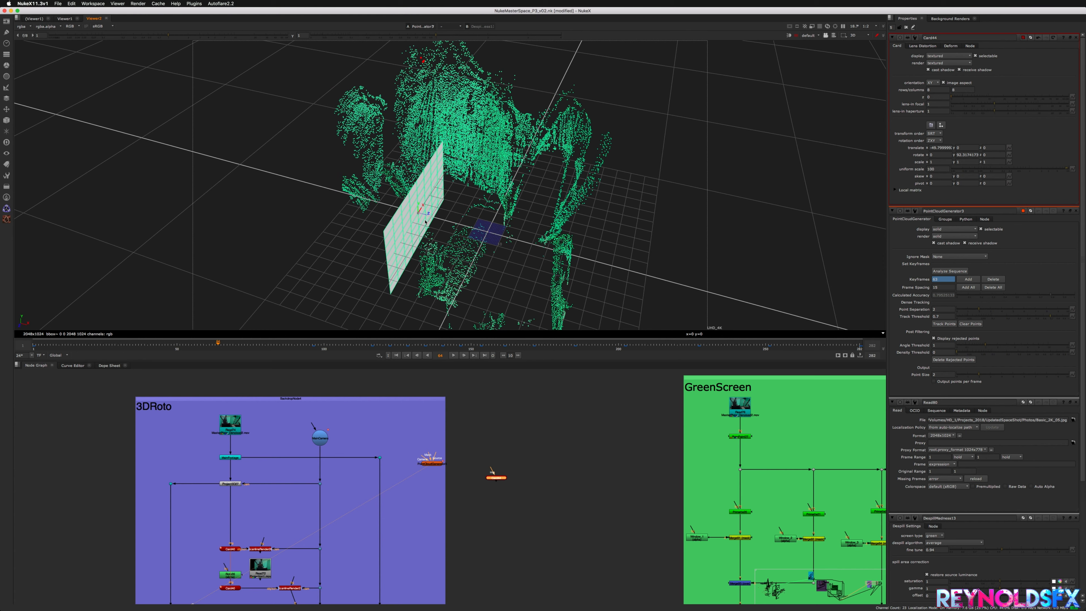
mouse_move(423, 215)
left_mouse_down()
mouse_move(380, 200)
mouse_move(401, 153)
left_mouse_up()
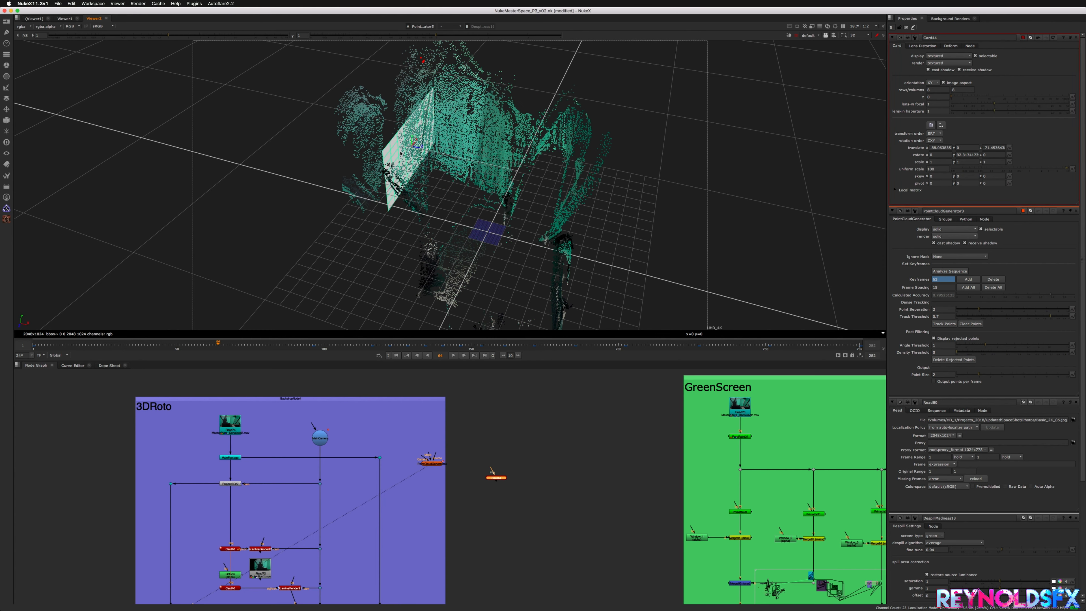
Step: Stretch the card in X and to about 5.3 in Y, and align it with the side wall of the point cloud
left_click_drag(418, 144, 529, 172)
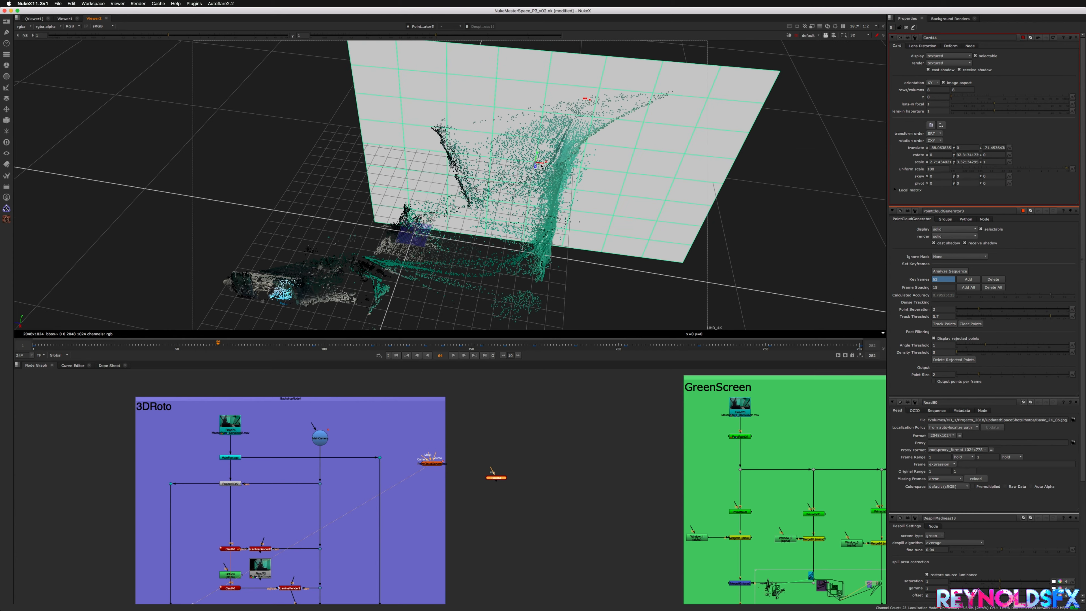
left_click_drag(615, 167, 572, 168)
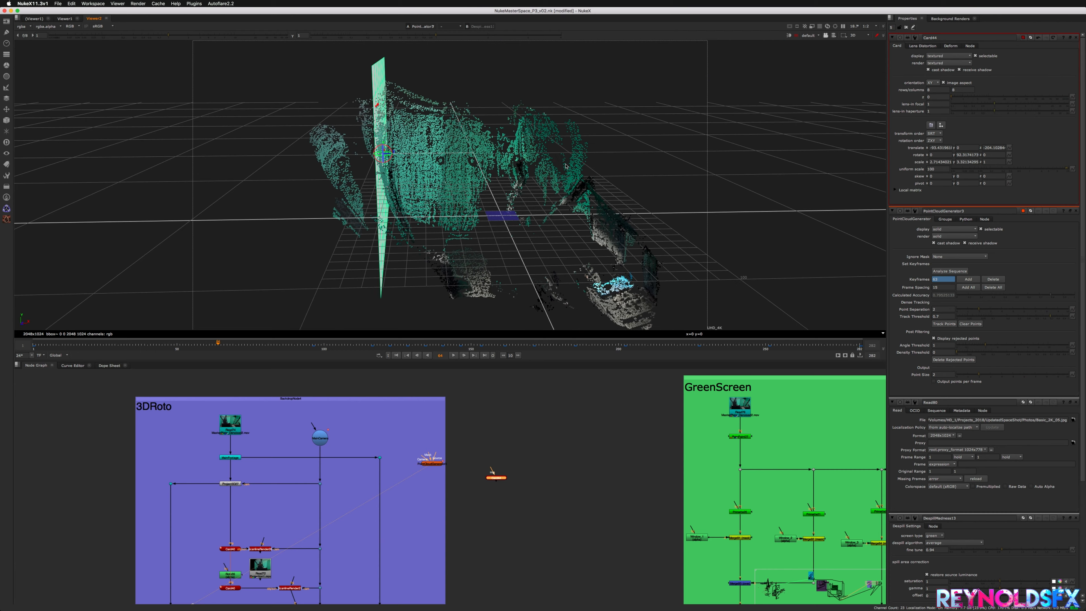
left_click_drag(478, 175, 409, 184, "super")
Step: Duplicate the card node, open the copy's properties and move the copied card to the opposite side of the point cloud
left_click(490, 479)
key("super+c")
key("super+v")
left_click_drag(538, 488, 519, 476)
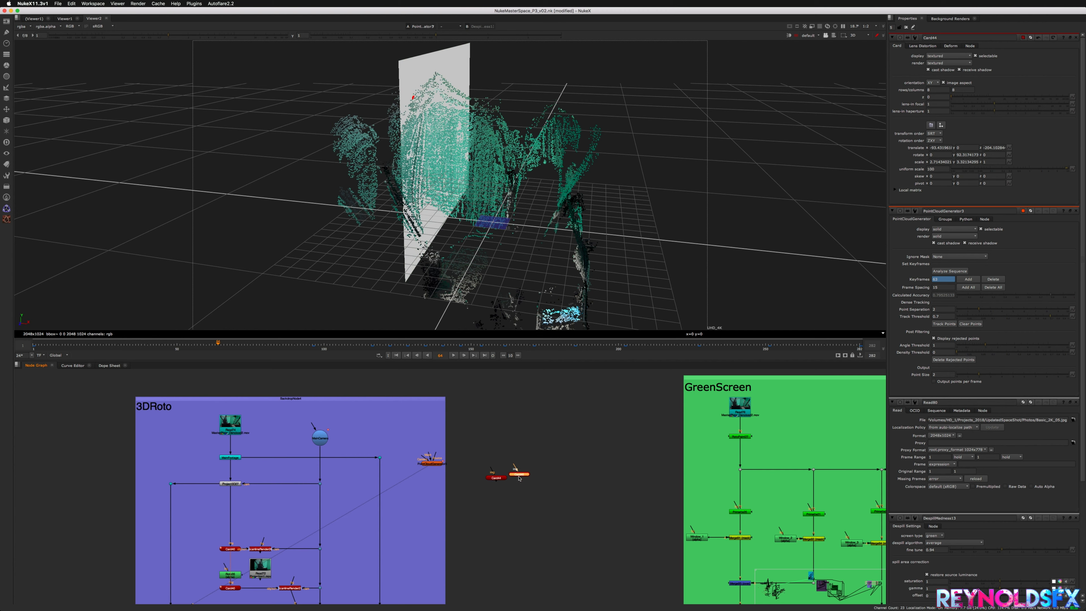
double_click(518, 476)
left_click_drag(451, 142, 601, 169)
left_click_drag(431, 193, 486, 192, "super")
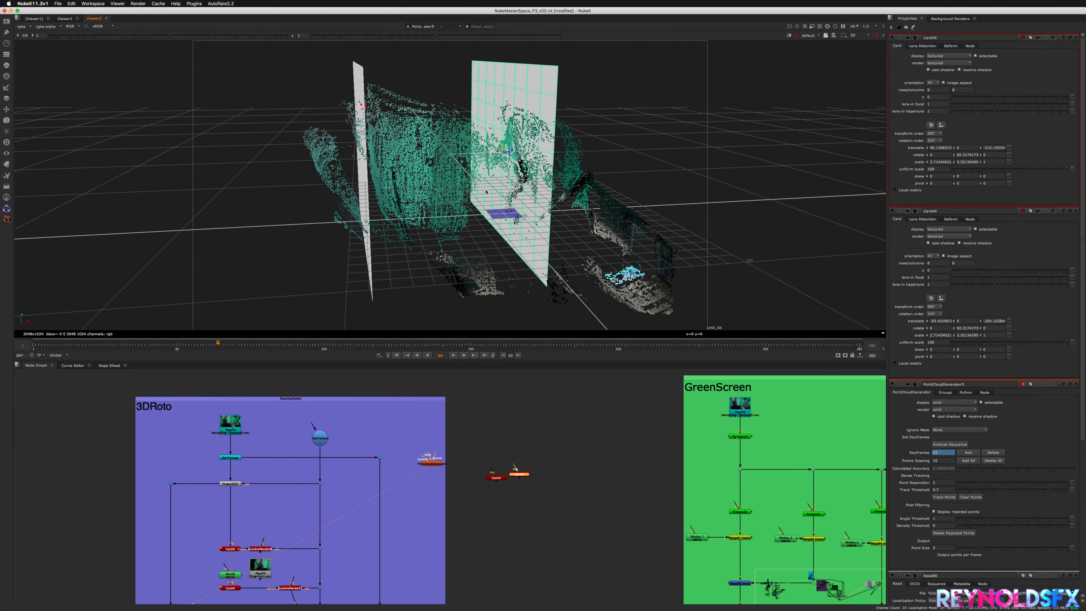
Step: Duplicate the card, rotate the copy to lie flat, and place it as a ceiling across the side walls at about 66.8 in Y
left_click(539, 478)
key("super+v")
double_click(540, 478)
left_click_drag(505, 147, 480, 150, "super")
left_click_drag(470, 145, 148, 209, "super")
key("f")
left_click_drag(533, 199, 405, 179, "super")
key("f")
left_click_drag(444, 211, 391, 141, "super")
scroll(478, 218, "down", 4)
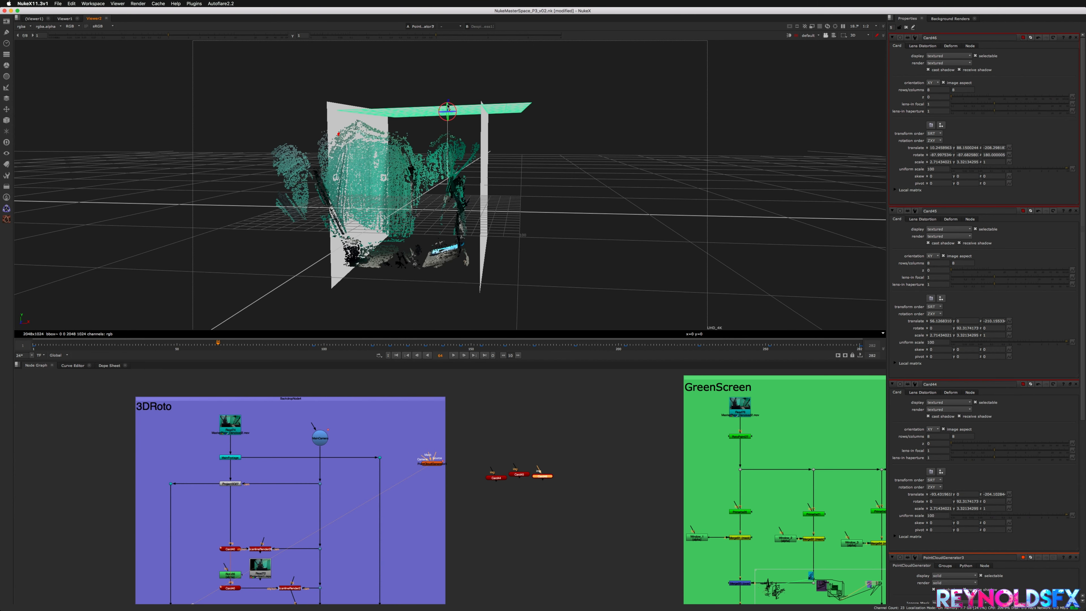
left_click_drag(448, 106, 419, 131, "super")
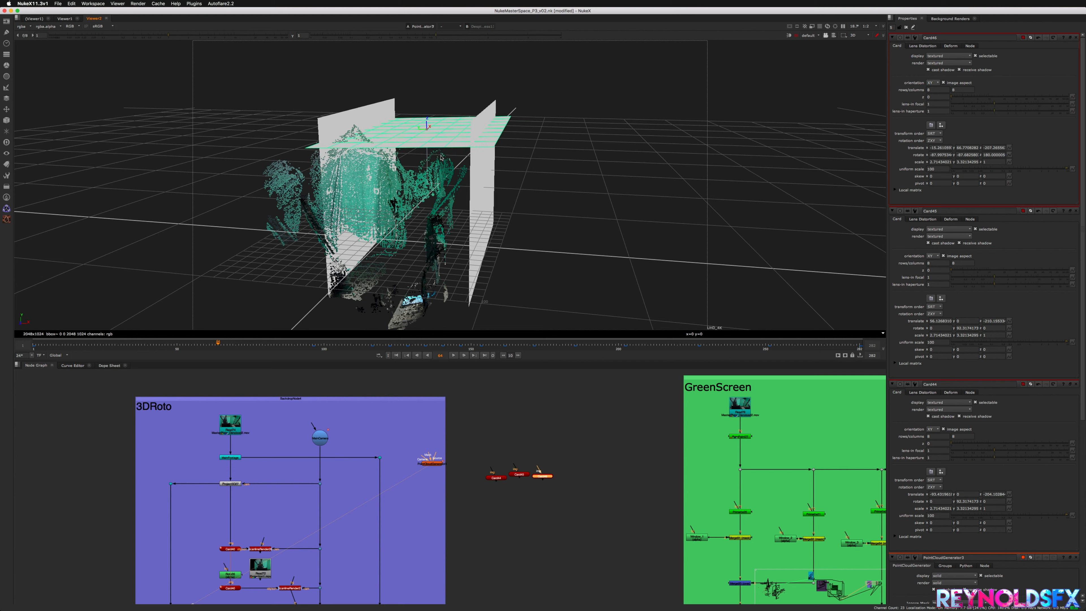
Step: Duplicate the ceiling card and lower the copy to about -56.7 in Y to form the floor
key("super+c")
key("super+v")
left_click_drag(424, 125, 433, 224)
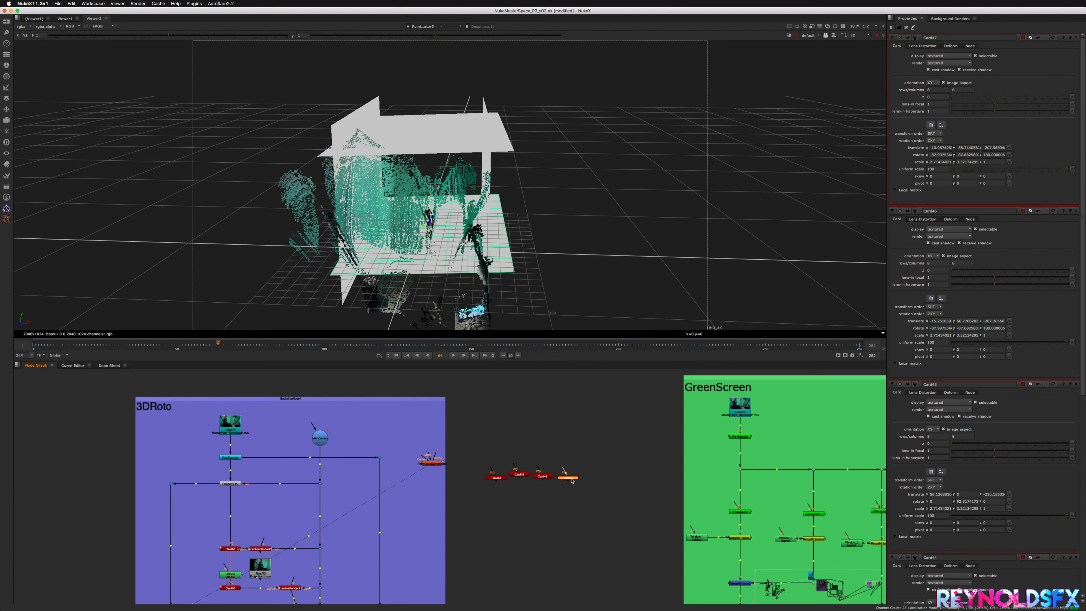
Step: Paste another copy of the card and set its rotation to 0 on X, Y and Z so it stands upright
key("super+v")
triple_click(943, 155)
type("0")
triple_click(967, 155)
type("0")
triple_click(994, 155)
left_click(993, 161)
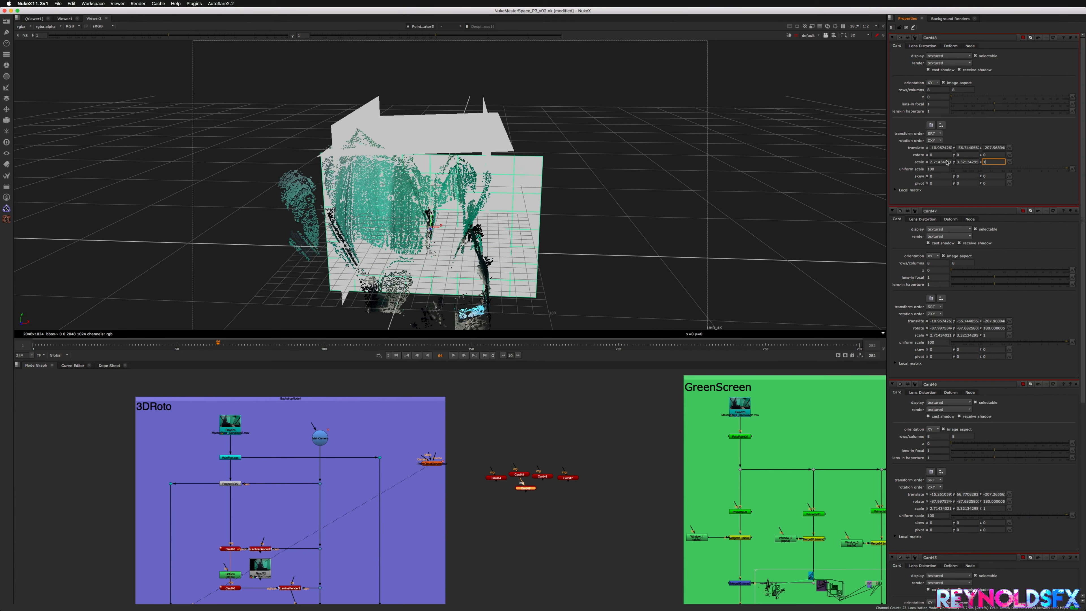
Step: Move the upright card to the far end of the side walls as a back wall, at 12 in Y and about -338 in Z
mouse_move(556, 205)
left_mouse_down("super")
mouse_move(447, 216)
mouse_move(569, 210)
mouse_move(526, 212)
mouse_move(548, 212)
left_mouse_up("super")
left_click_drag(433, 275, 447, 172, "super")
left_click_drag(535, 253, 610, 230, "super")
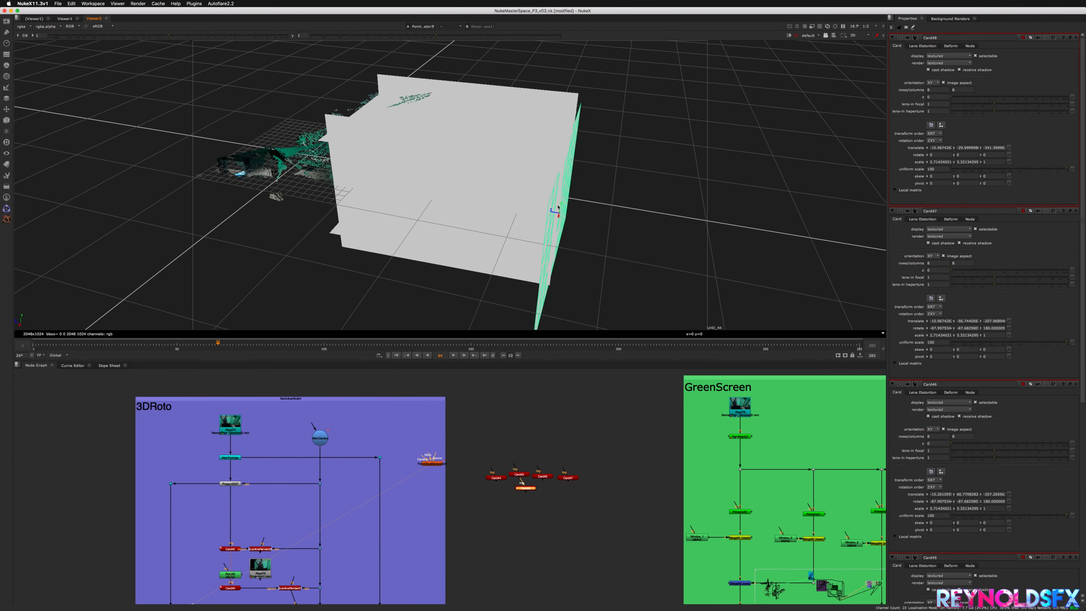
left_click_drag(558, 206, 559, 202)
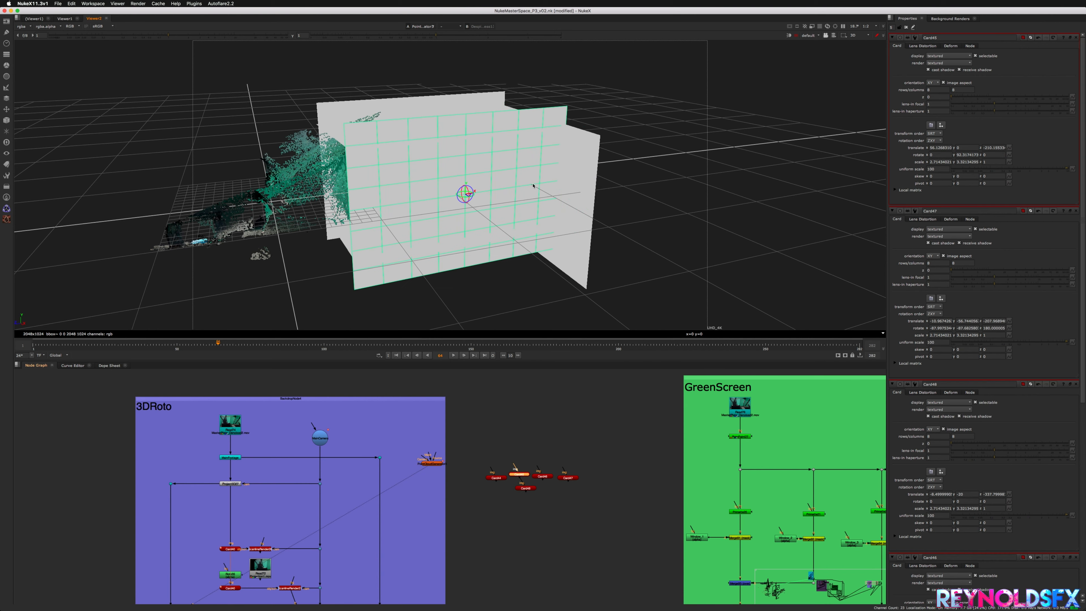
left_click_drag(460, 192, 529, 201, "super")
left_click(561, 191)
left_click(539, 228)
Step: Line up the back-wall card node with the other card nodes and create a MergeGeo node below them
left_click_drag(500, 516, 419, 491)
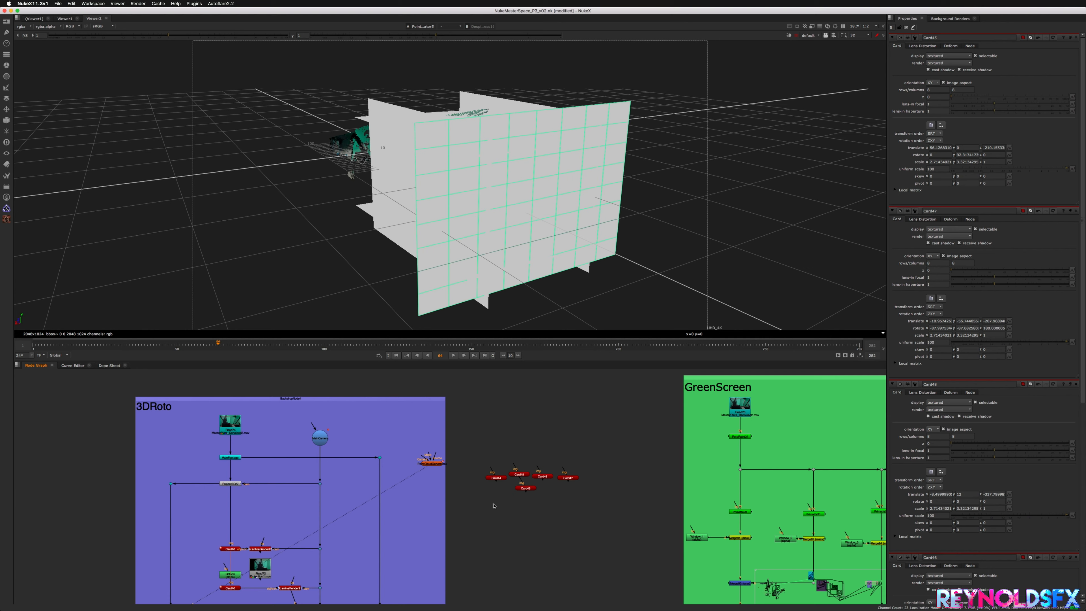
middle_click_drag(520, 505, 466, 515)
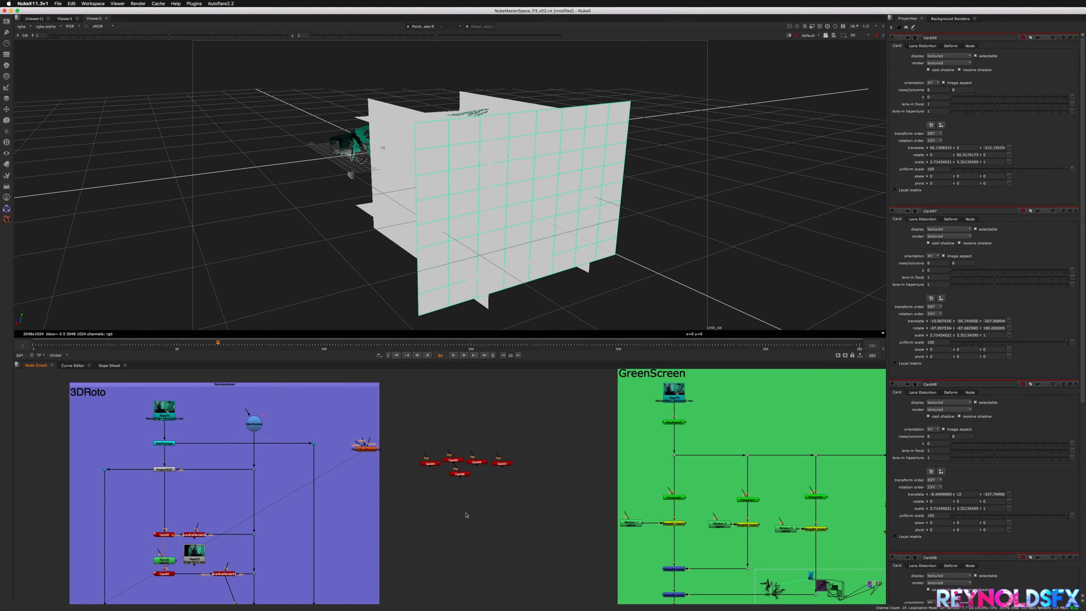
left_click_drag(461, 474, 538, 465)
key("Tab")
type("mer")
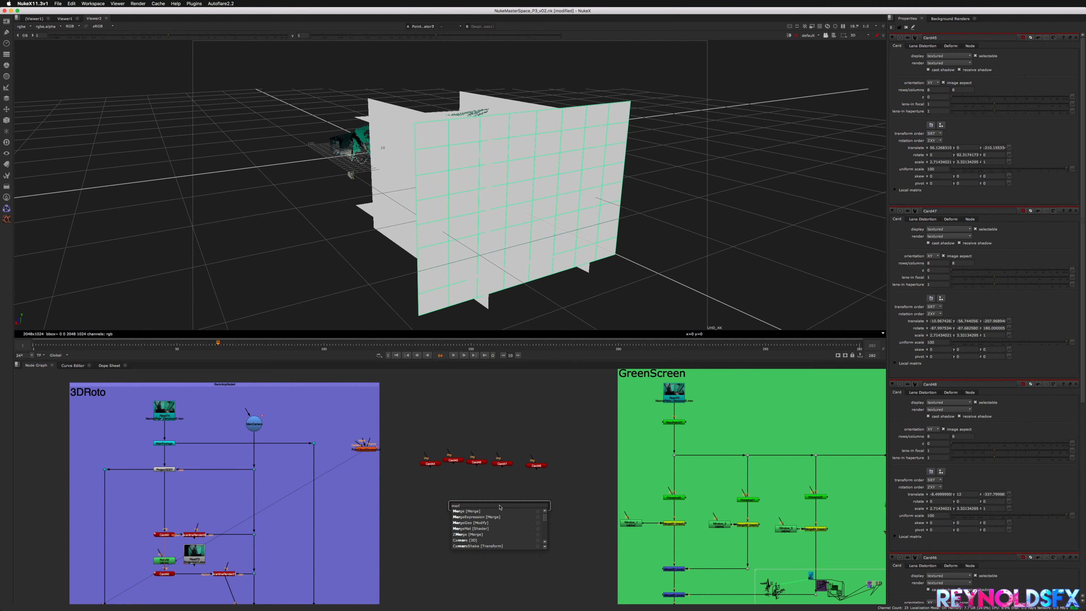
type("geg")
key("Return")
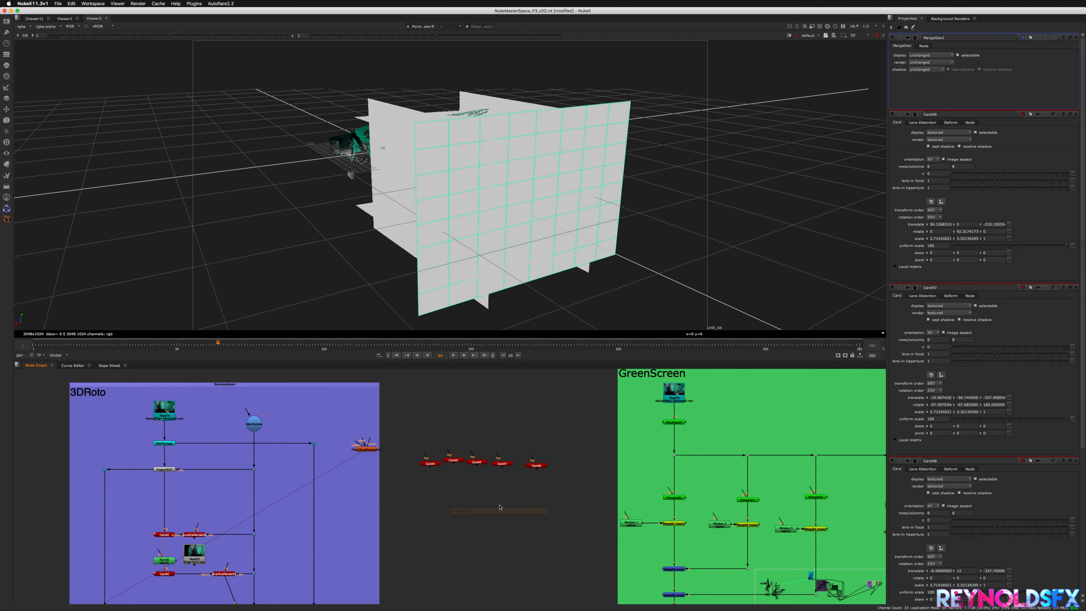
scroll(511, 505, "down", 3)
scroll(511, 506, "up", 5)
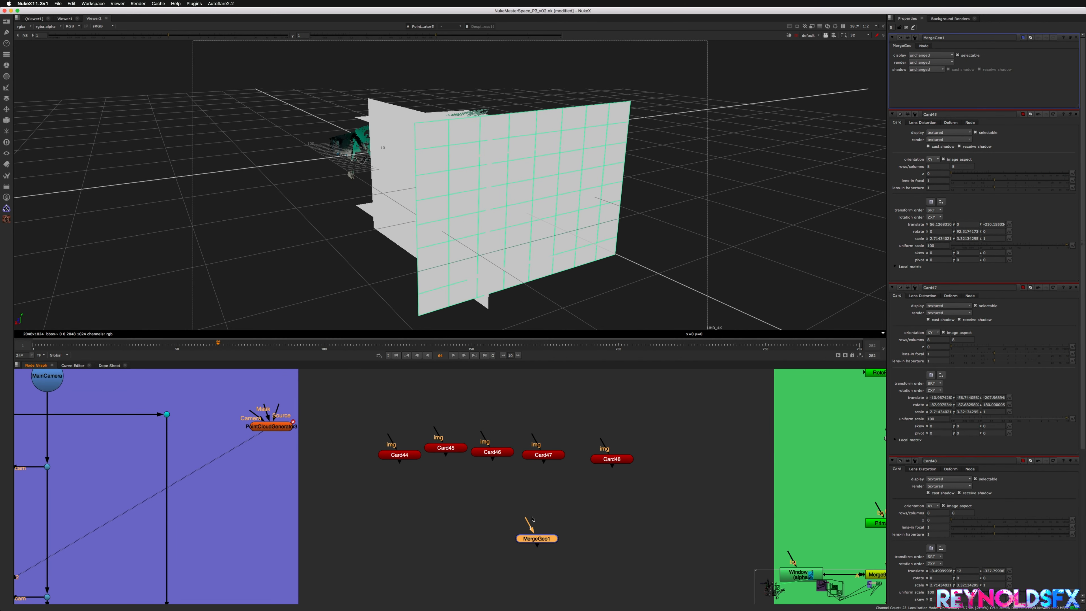
scroll(539, 530, "down", 4)
scroll(548, 539, "up", 3)
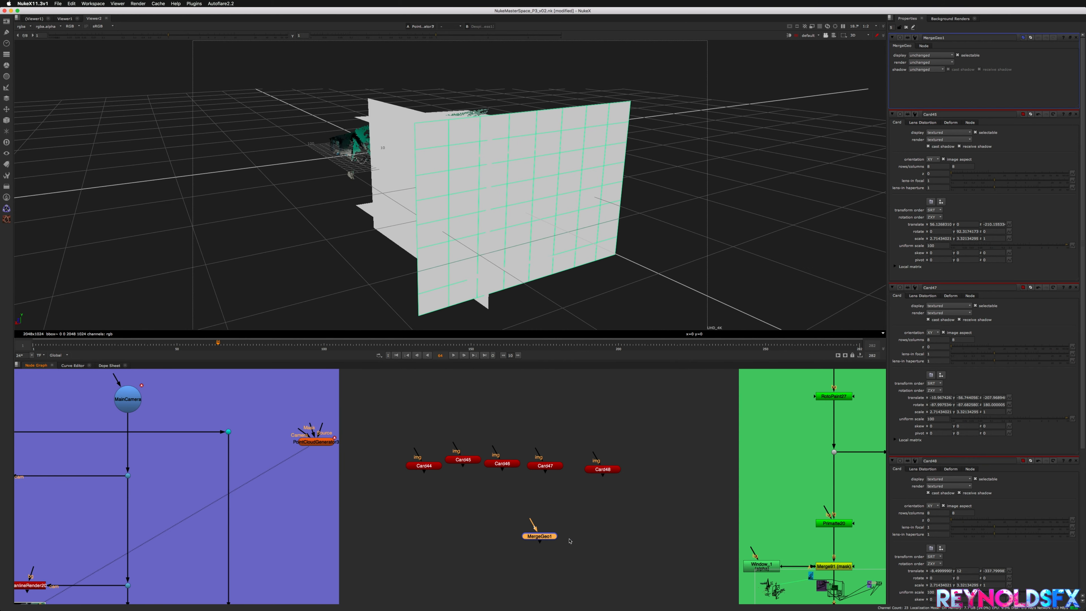
left_click(546, 465)
left_click(502, 464)
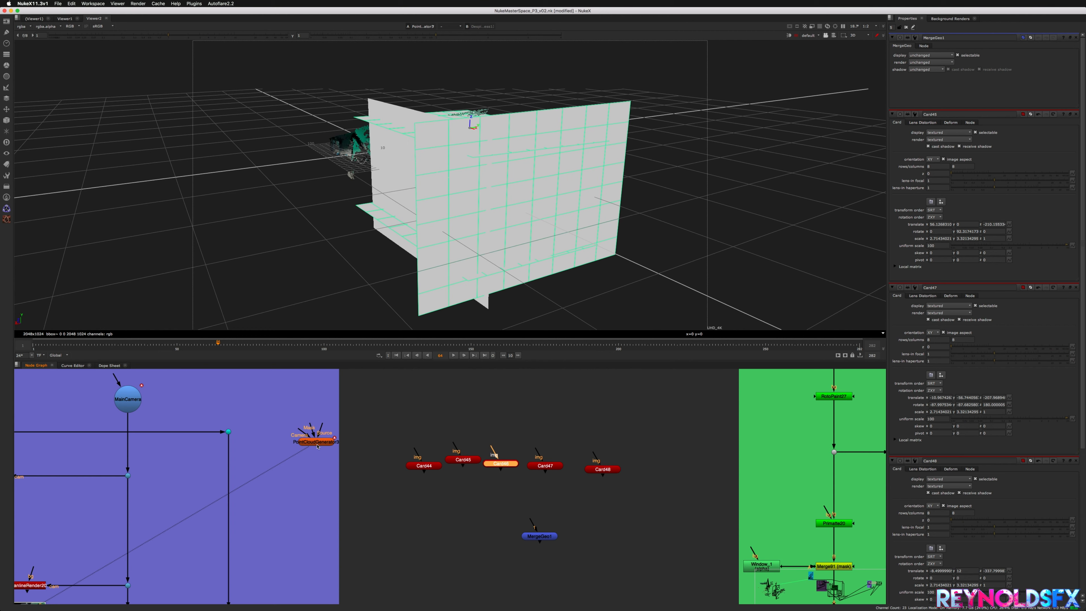
left_click(312, 442)
middle_click_drag(631, 488, 444, 409)
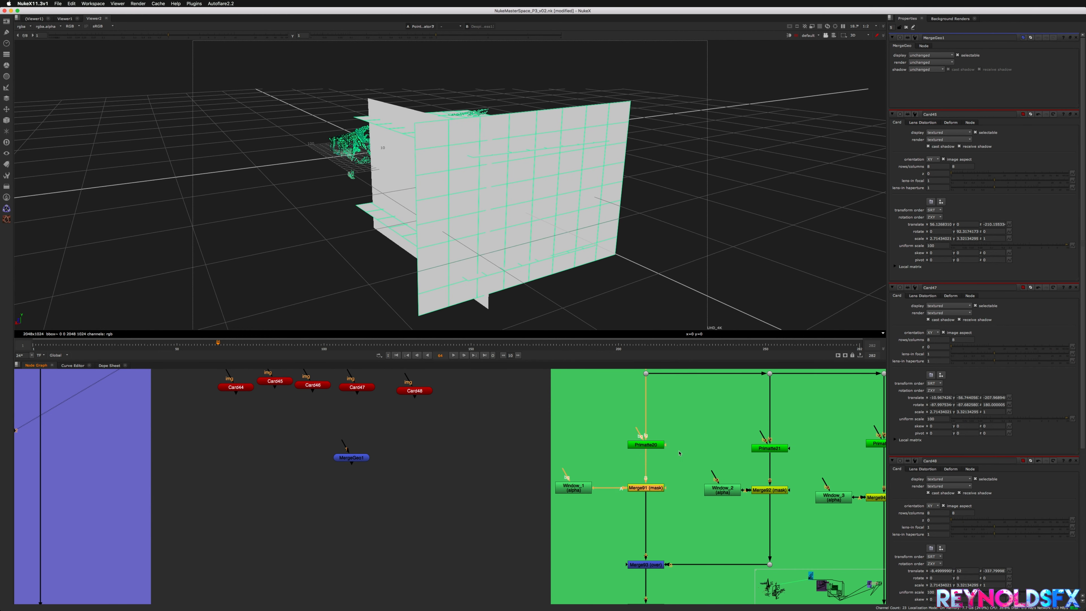
left_click(657, 445)
middle_click_drag(680, 471, 642, 506)
left_click(627, 487)
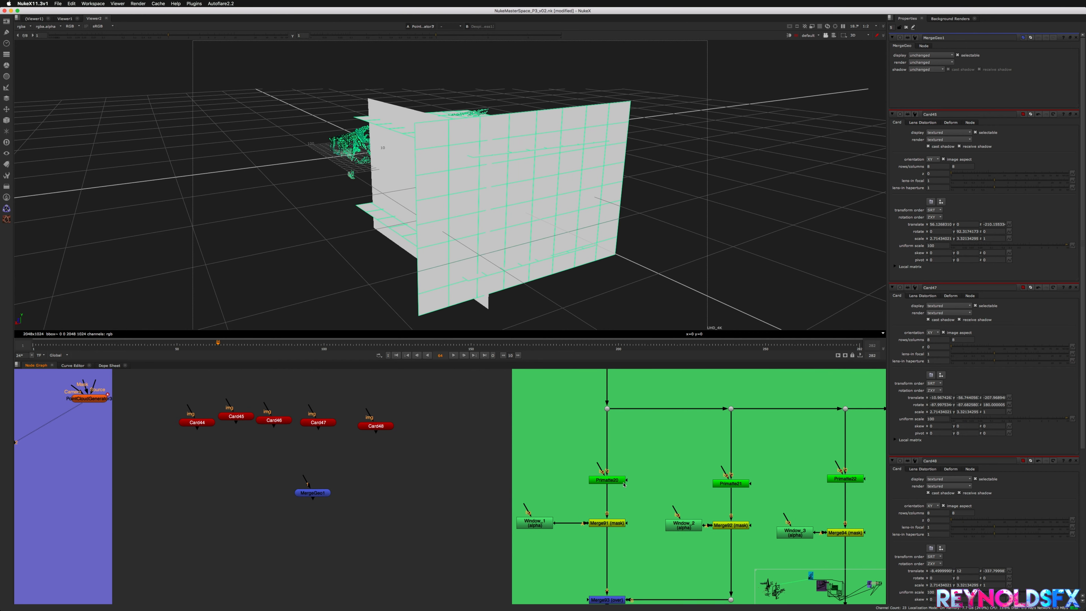
Step: Connect all five card nodes to the inputs of the MergeGeo node
middle_click_drag(332, 436, 424, 491)
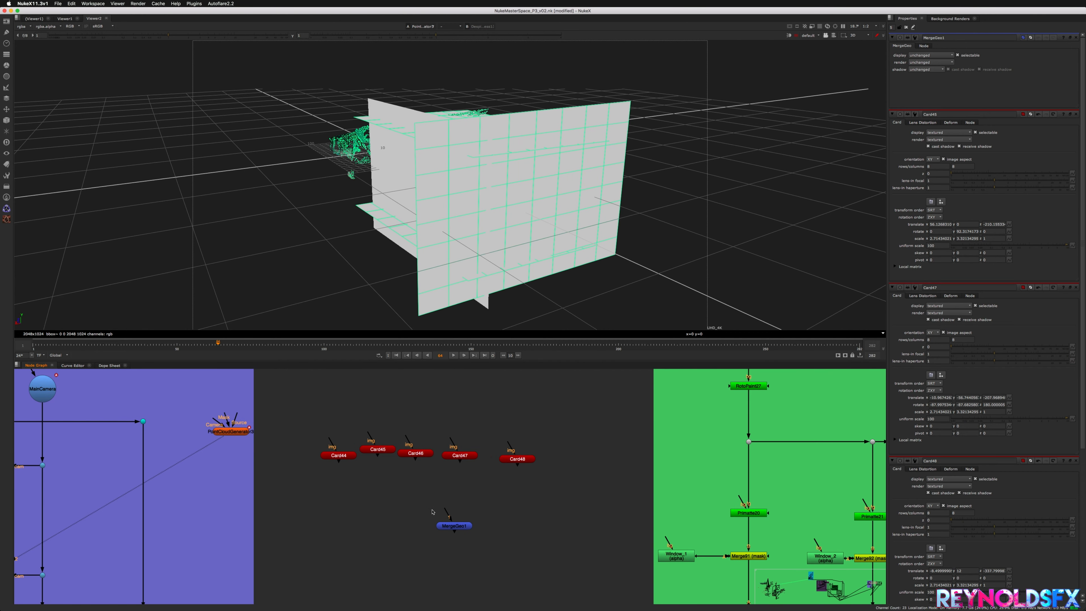
left_click_drag(448, 518, 387, 487)
left_click(448, 528)
left_click(341, 459, "shift")
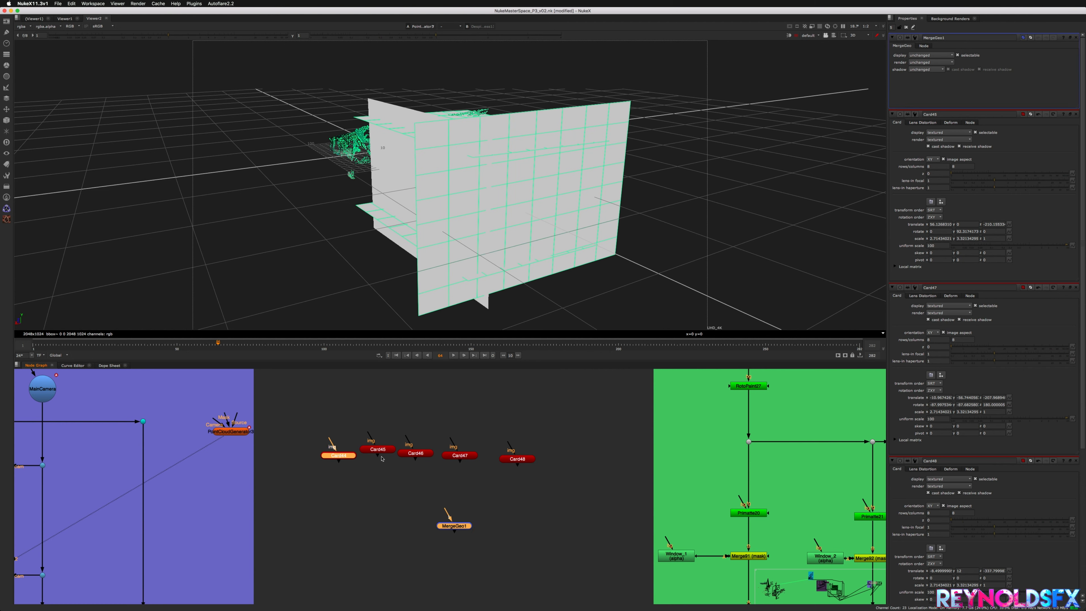
key("y")
left_click(384, 451, "shift")
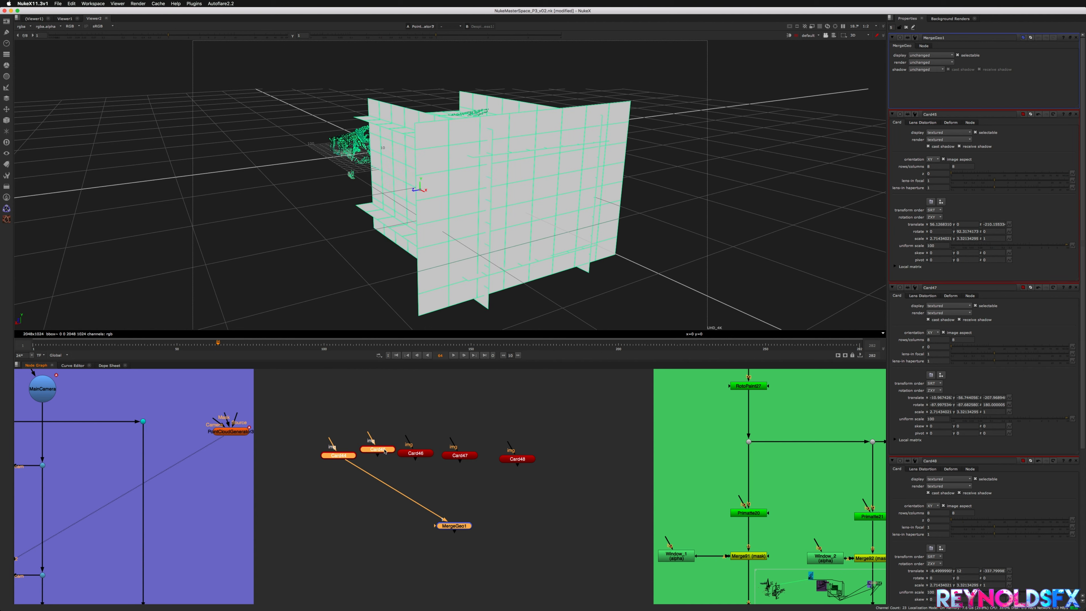
key("y")
left_click(412, 455, "shift")
left_click(460, 455, "shift")
left_click(517, 459, "shift")
key("y")
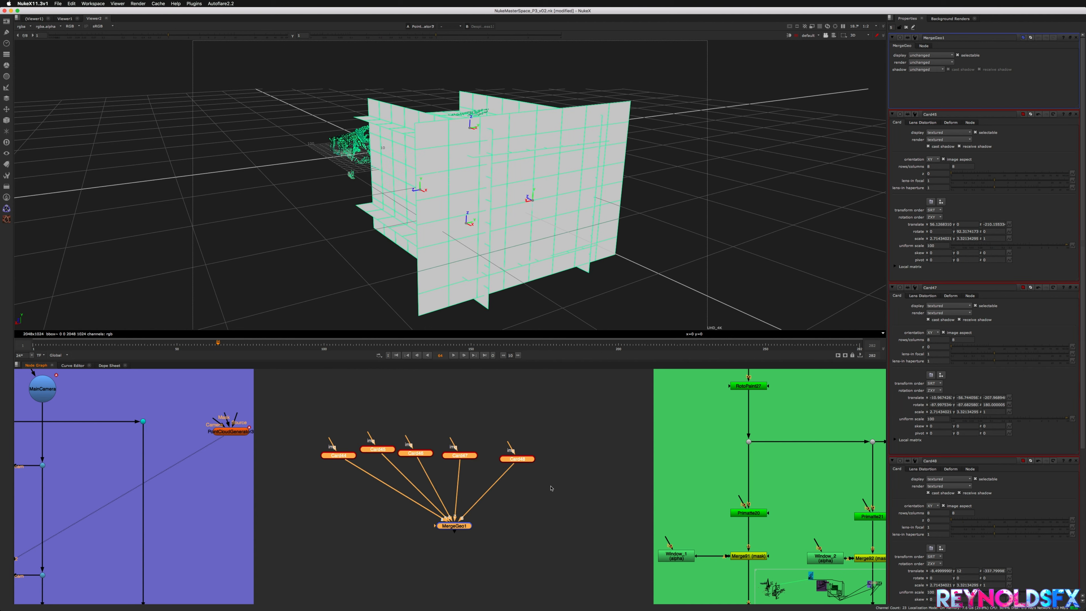
Step: Center the MergeGeo node beneath the row of card nodes
left_click(455, 526)
mouse_move(461, 523)
left_mouse_down()
mouse_move(484, 509)
mouse_move(460, 538)
left_mouse_up()
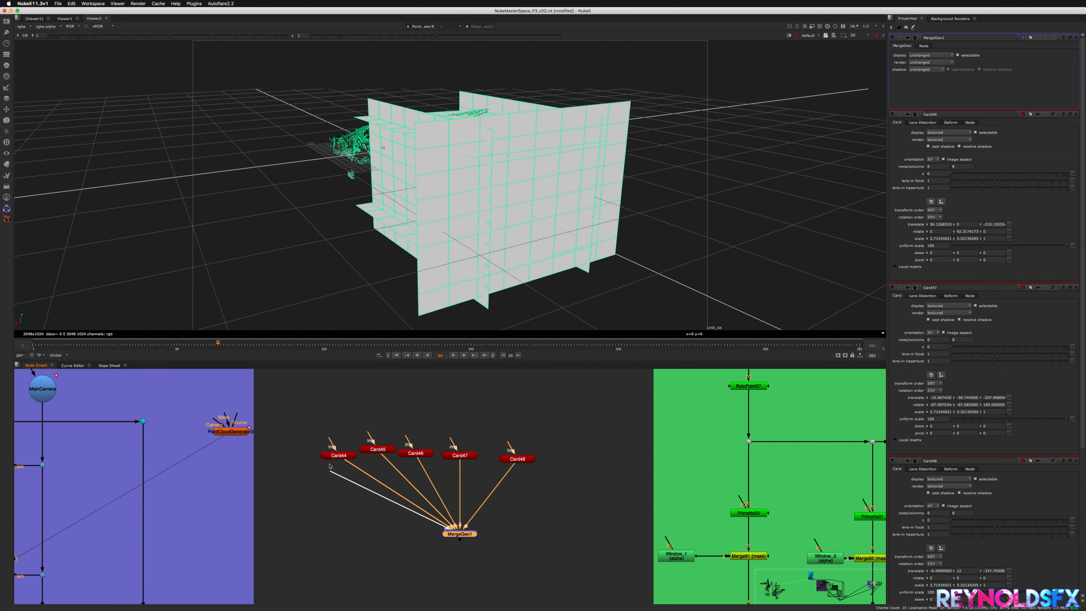
left_click(437, 536)
left_click_drag(456, 537, 435, 537)
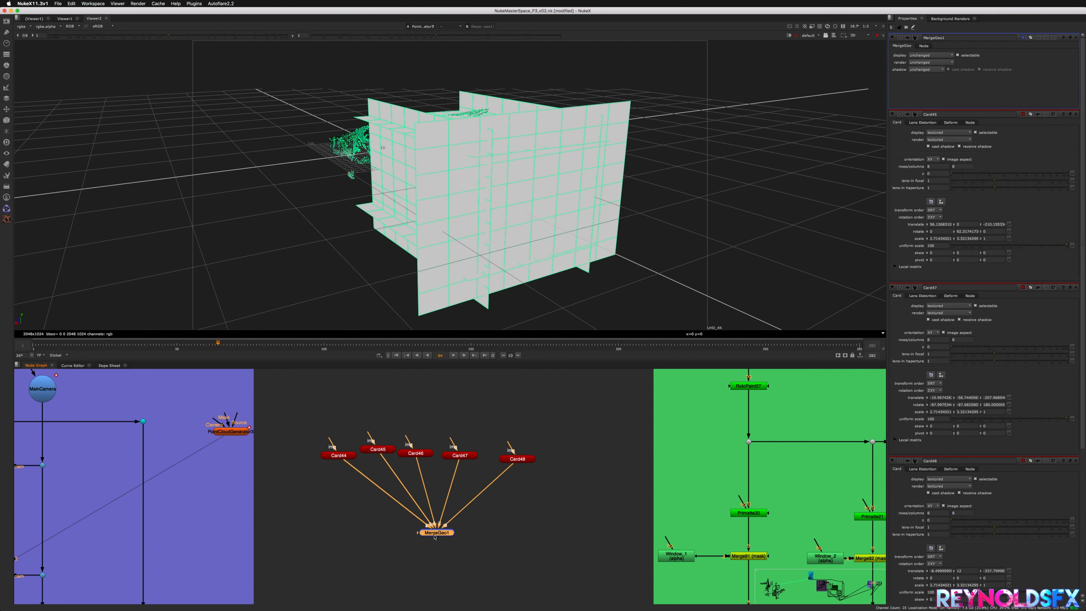
Step: Move the GreenScreen backdrop with its nodes to a free area above the 3DRoto backdrop
scroll(432, 540, "down", 3)
scroll(432, 540, "left", 2)
middle_click_drag(432, 540, 398, 526)
left_click(391, 482)
scroll(391, 482, "up", 2)
scroll(391, 482, "down", 4)
scroll(432, 501, "down", 4)
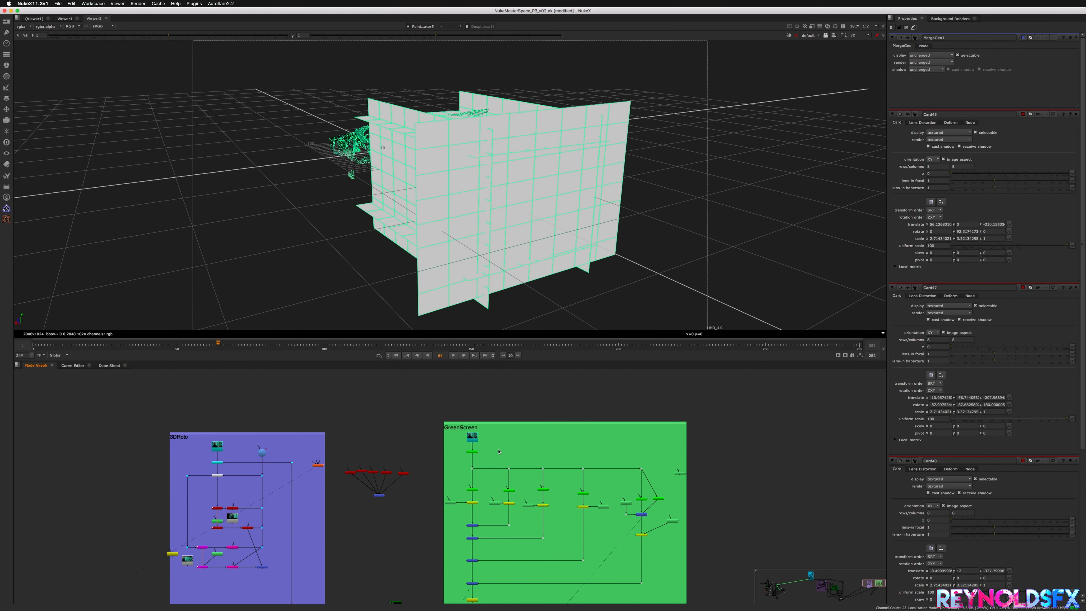
left_click_drag(488, 426, 389, 367)
middle_click_drag(401, 478, 428, 430)
scroll(430, 453, "up", 2)
scroll(431, 575, "down", 4)
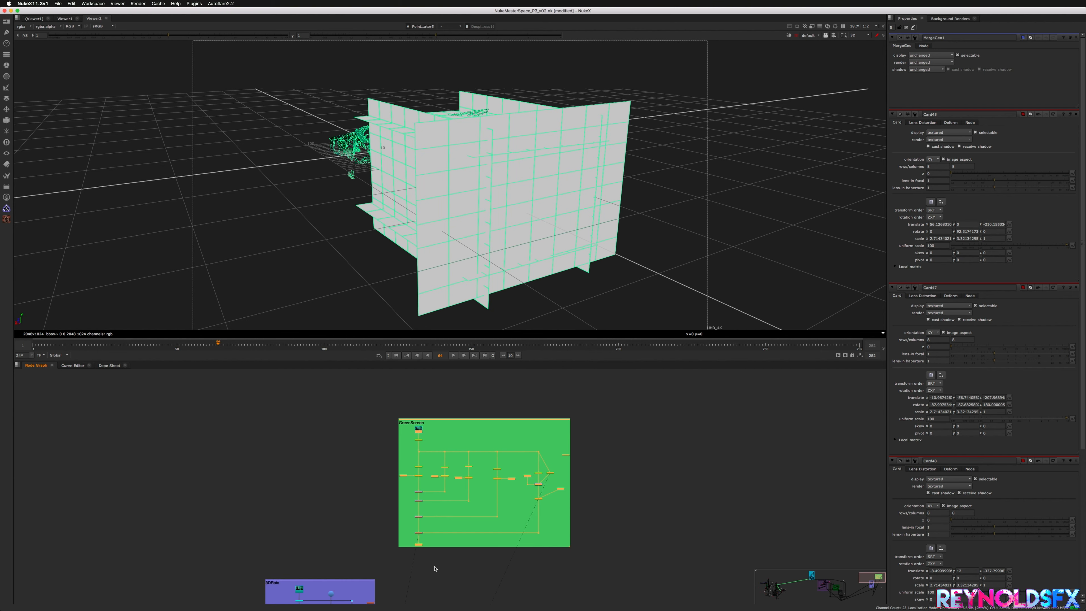
middle_click_drag(433, 555, 437, 371)
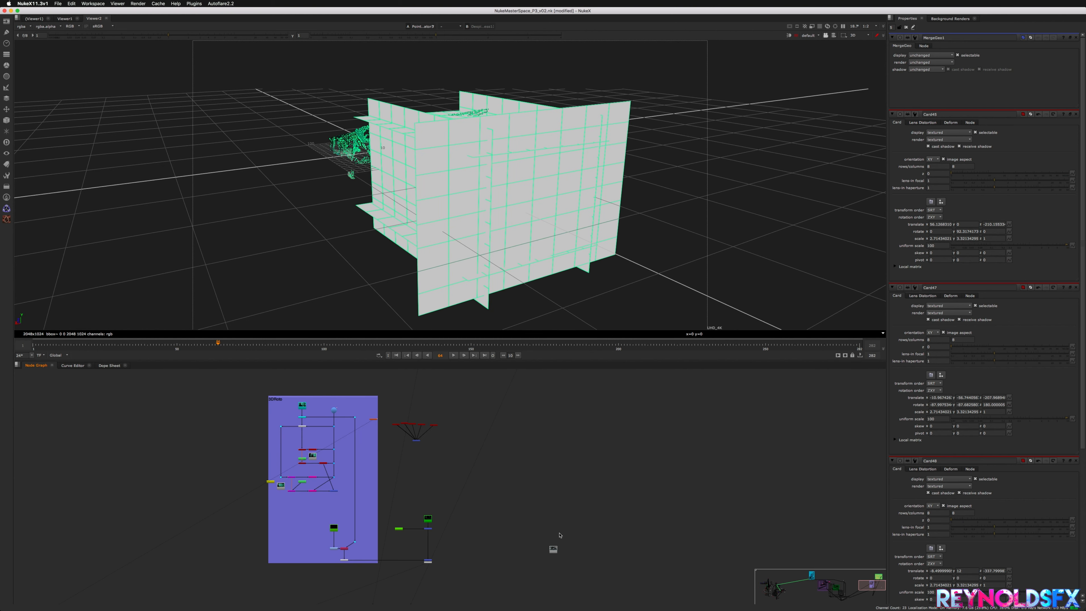
Step: Move the card and MergeGeo tree into open space away from the 3DRoto backdrop and place the panorama image node beside it
left_click(426, 517)
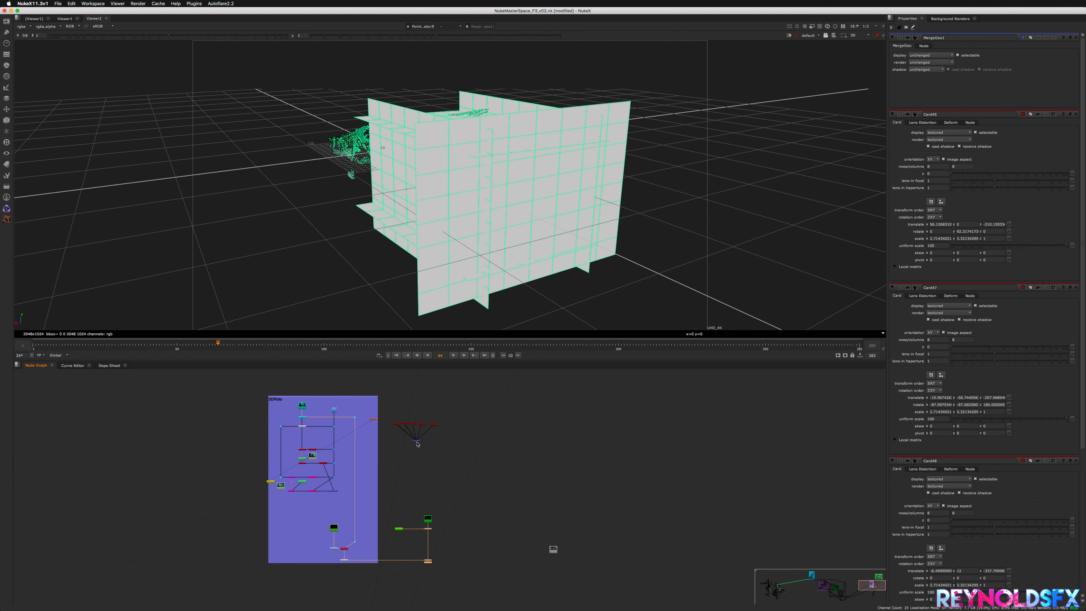
left_click_drag(417, 442, 578, 502)
scroll(569, 543, "down", 3)
scroll(561, 540, "up", 3)
scroll(605, 513, "up", 2)
left_click_drag(541, 566, 503, 493)
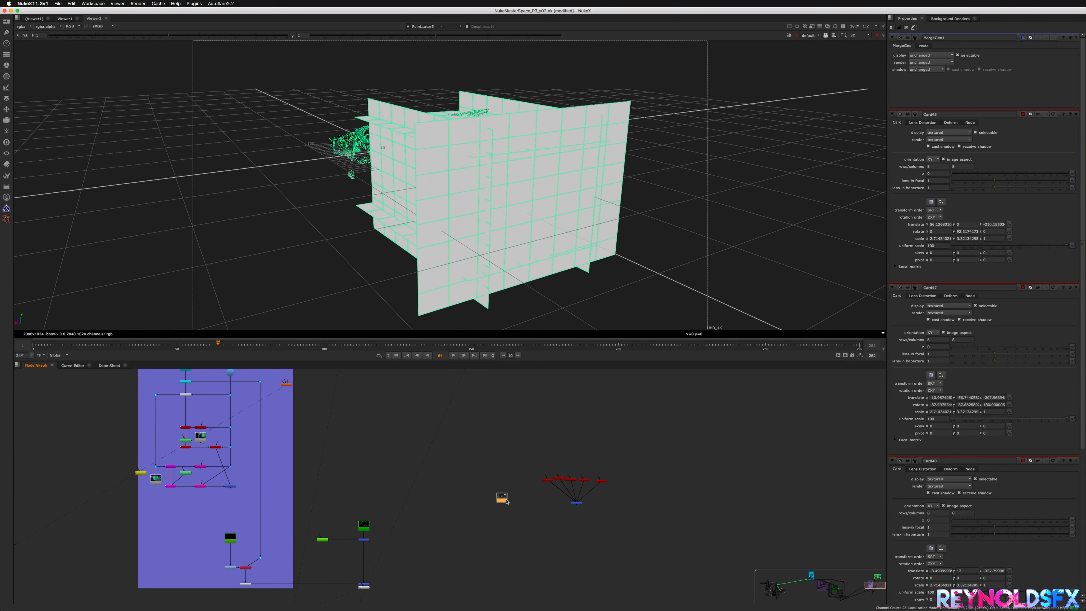
middle_click_drag(559, 512, 478, 536)
scroll(479, 537, "down", 5)
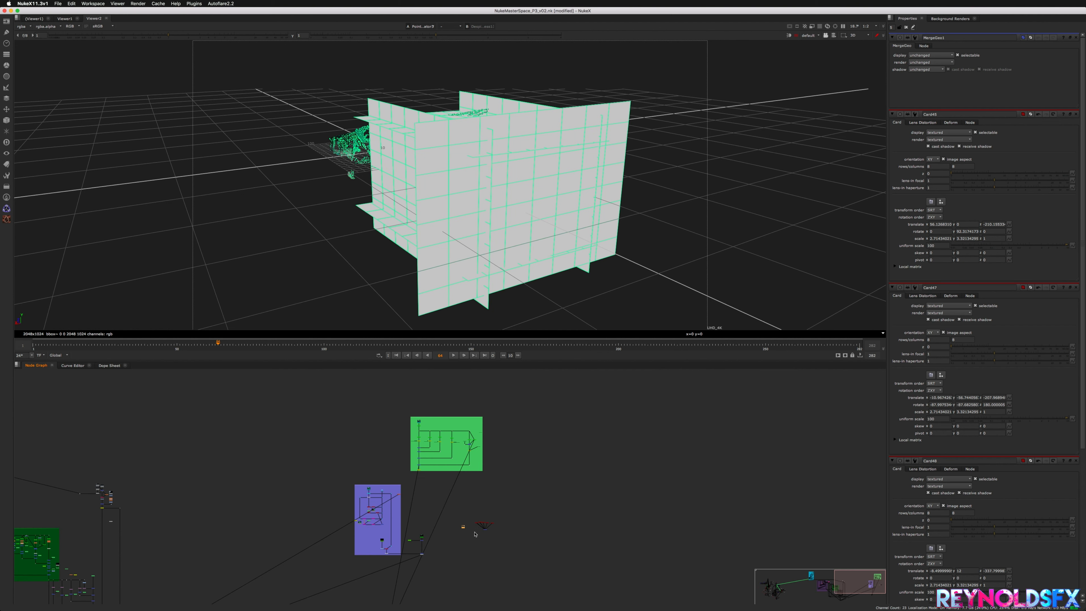
scroll(483, 541, "up", 5)
scroll(436, 544, "up", 3)
Step: Create an ApplyMaterial node, attach it beneath the MergeGeo node, and move the panorama image level with the card nodes
key("Tab")
type("appl")
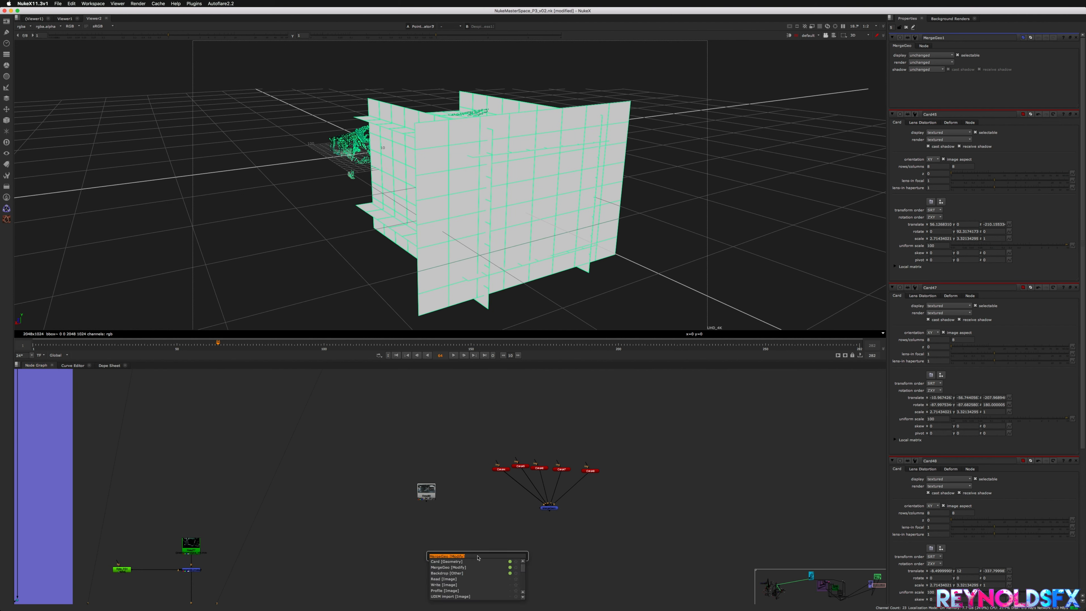
type("y")
key("Return")
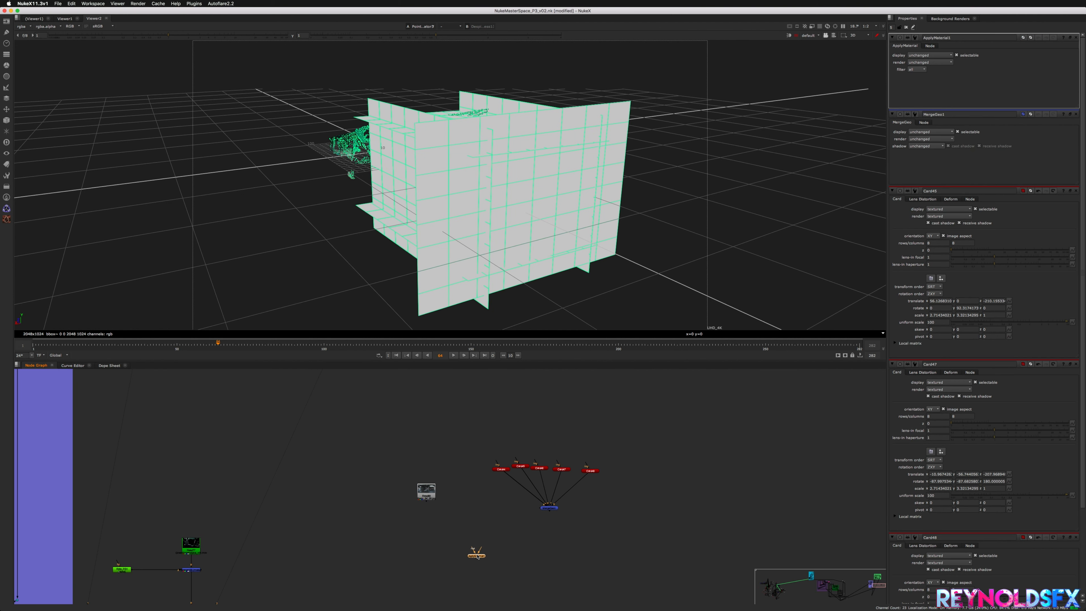
scroll(478, 557, "up", 2)
left_click_drag(481, 558, 577, 490)
left_click_drag(555, 555, 406, 466)
left_click_drag(443, 228, 589, 223, "super")
left_click_drag(573, 541, 532, 525)
left_click_drag(405, 465, 427, 424)
Step: Go to the first frame, open MainCamera's properties to show it in the 3D view, and scrub the timeline to examine its motion
scroll(406, 444, "up", 2)
scroll(407, 444, "down", 4)
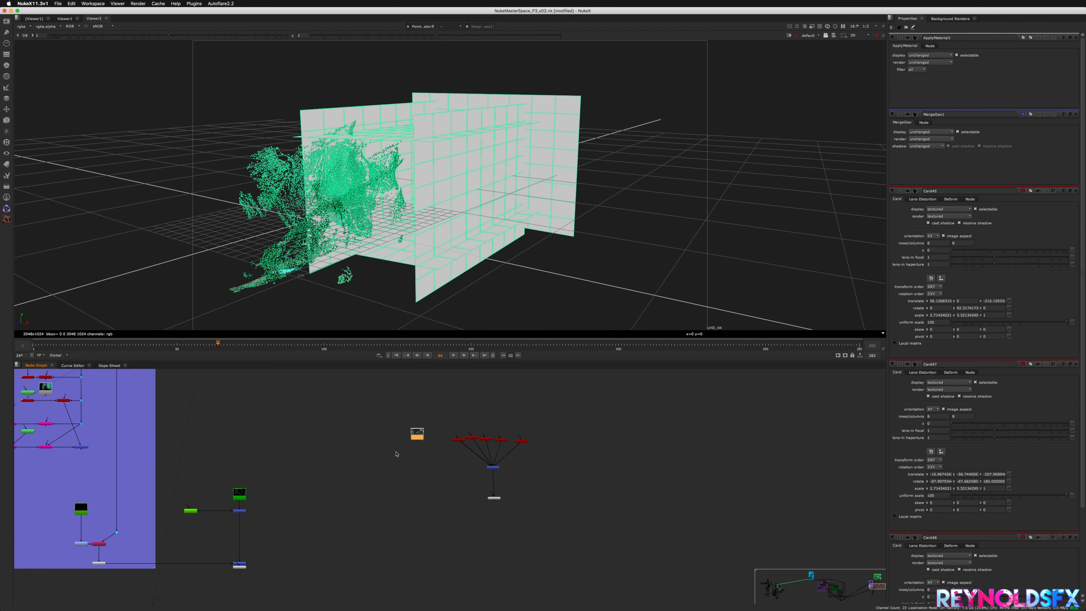
middle_click_drag(418, 468, 532, 519)
middle_click_drag(369, 455, 471, 540)
scroll(357, 481, "down", 3)
scroll(355, 479, "up", 6)
left_click(389, 470)
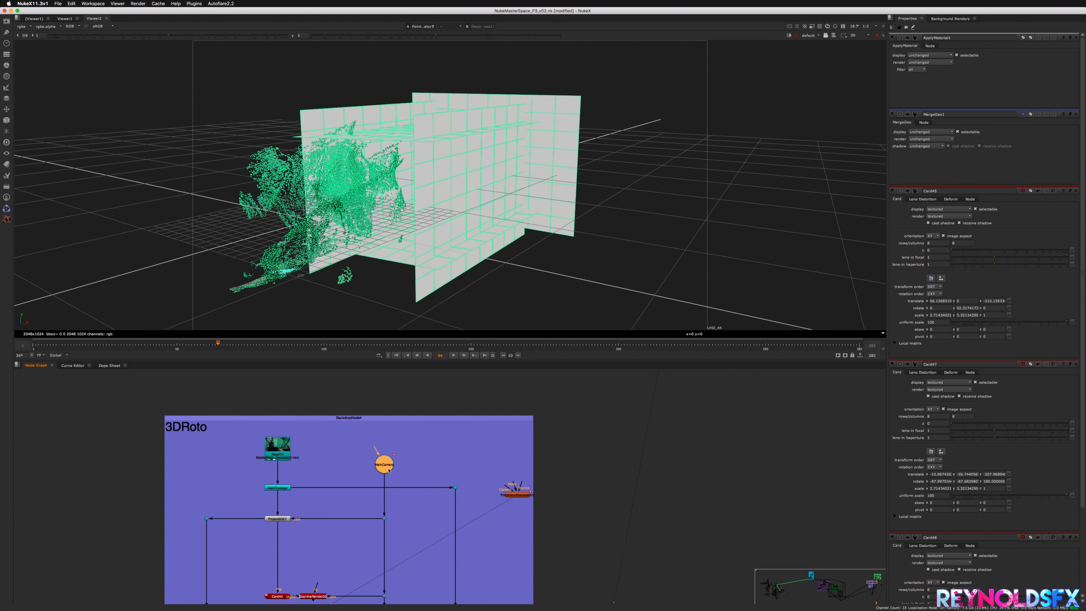
middle_click_drag(577, 532, 509, 508)
left_click(397, 355)
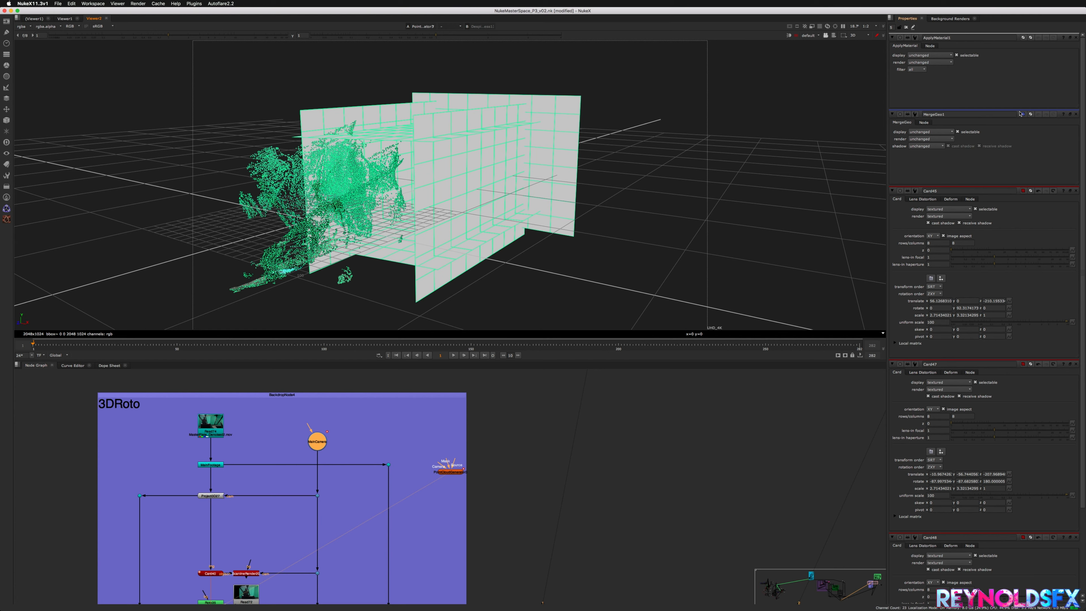
double_click(321, 445)
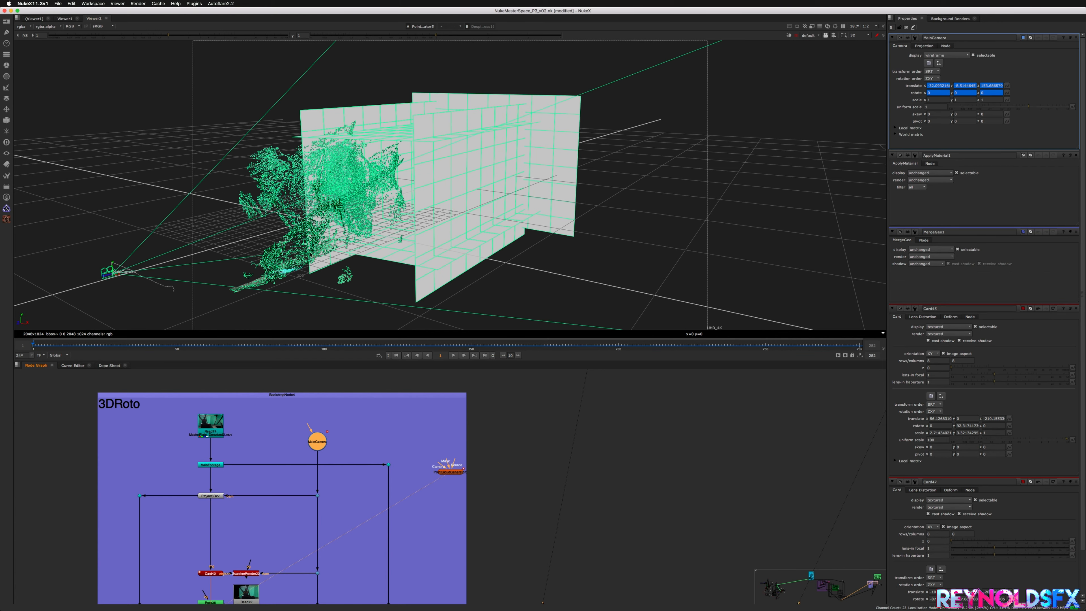
left_click_drag(120, 276, 170, 338, "super")
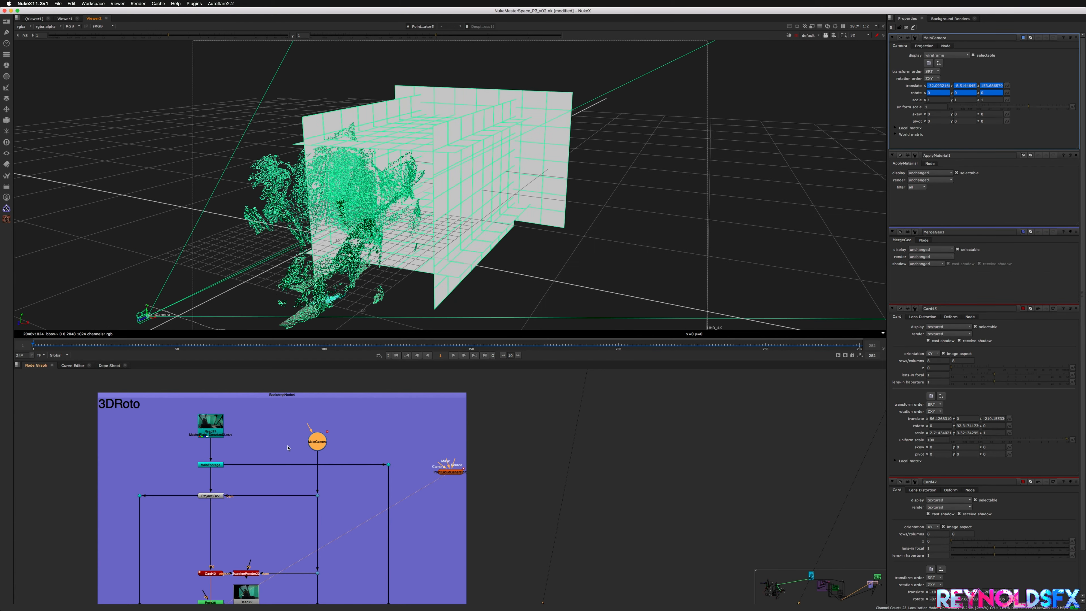
left_click_drag(68, 348, 400, 357)
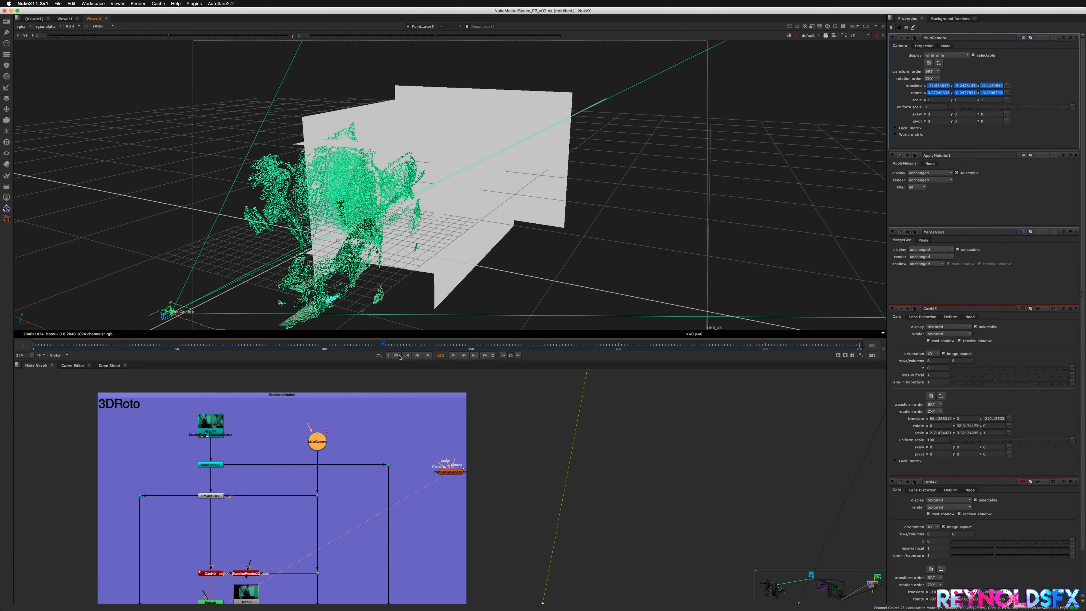
Step: Go to the first frame, copy MainCamera from the 3DRoto backdrop, and paste the copy beside the panorama image node
left_click(395, 356)
left_click(306, 447)
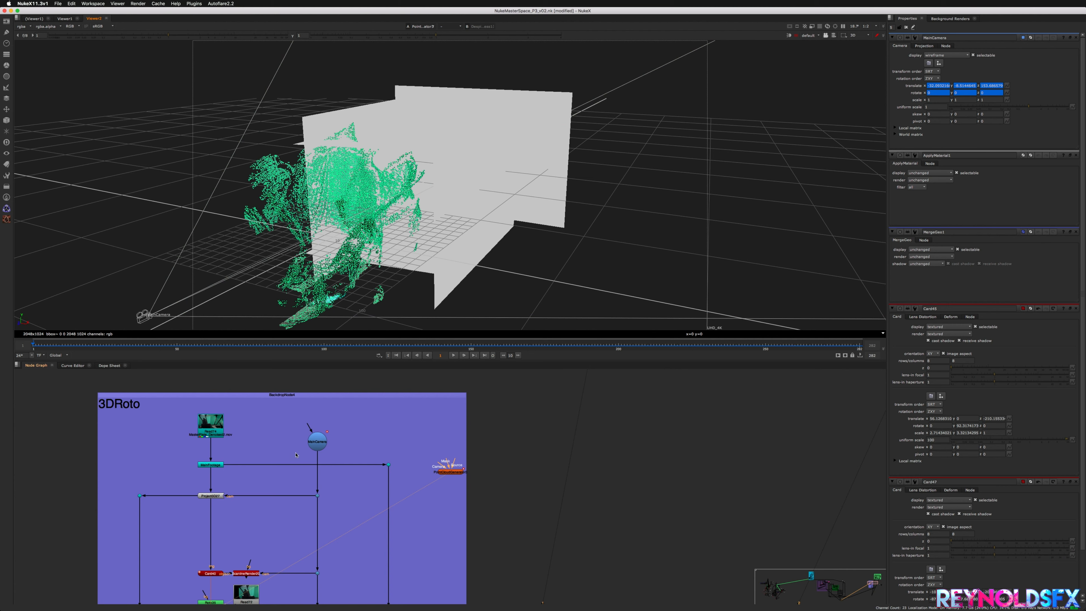
left_click(319, 446)
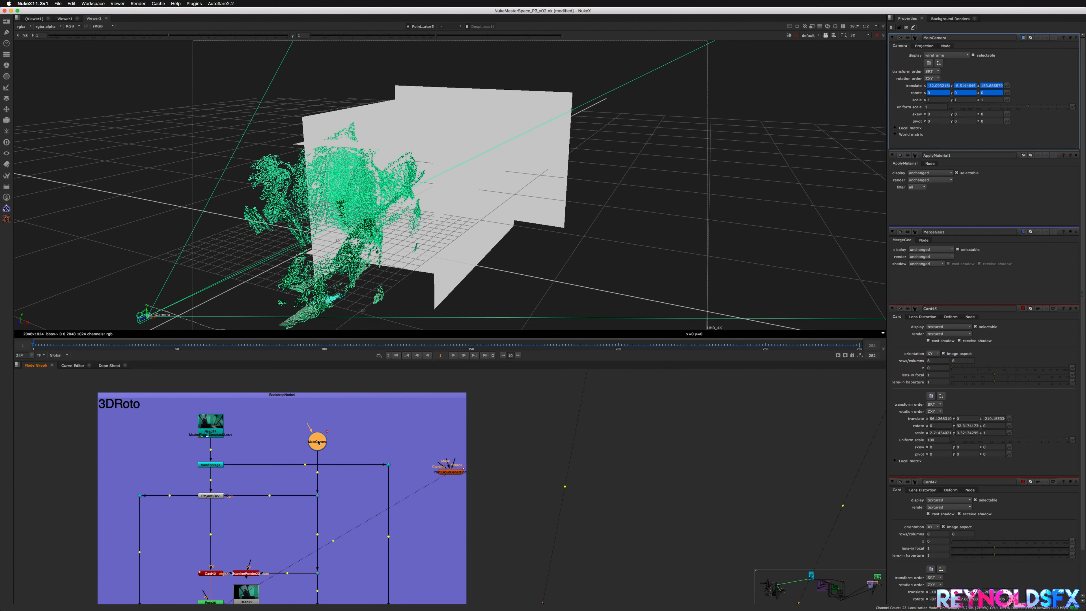
middle_click_drag(813, 554, 438, 464)
scroll(494, 528, "down", 5)
scroll(495, 528, "down", 1)
scroll(475, 531, "up", 4)
left_click(476, 532)
key("super+v")
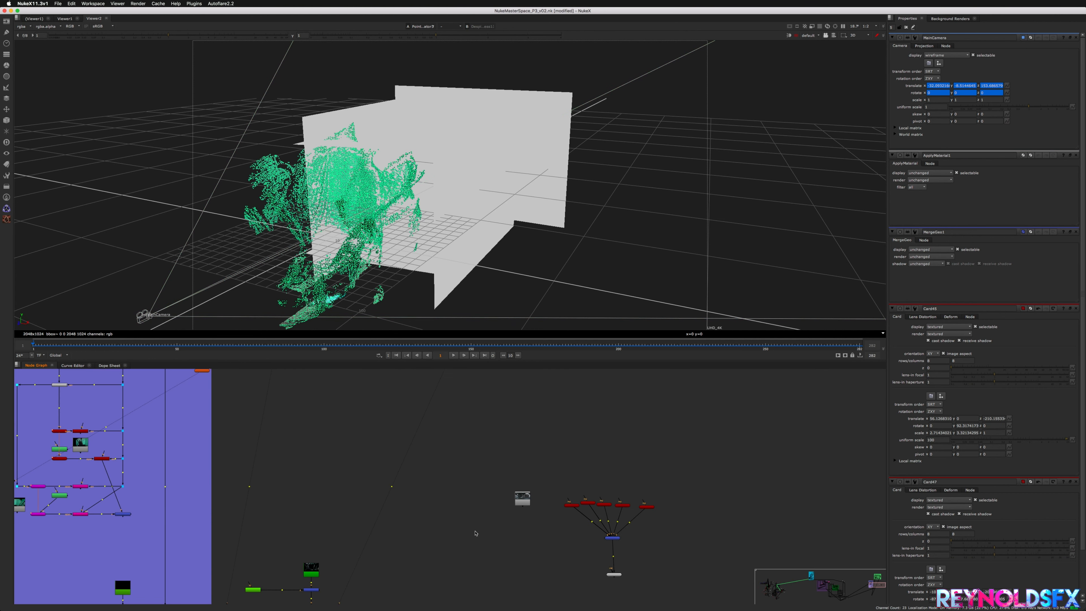
scroll(475, 532, "up", 3)
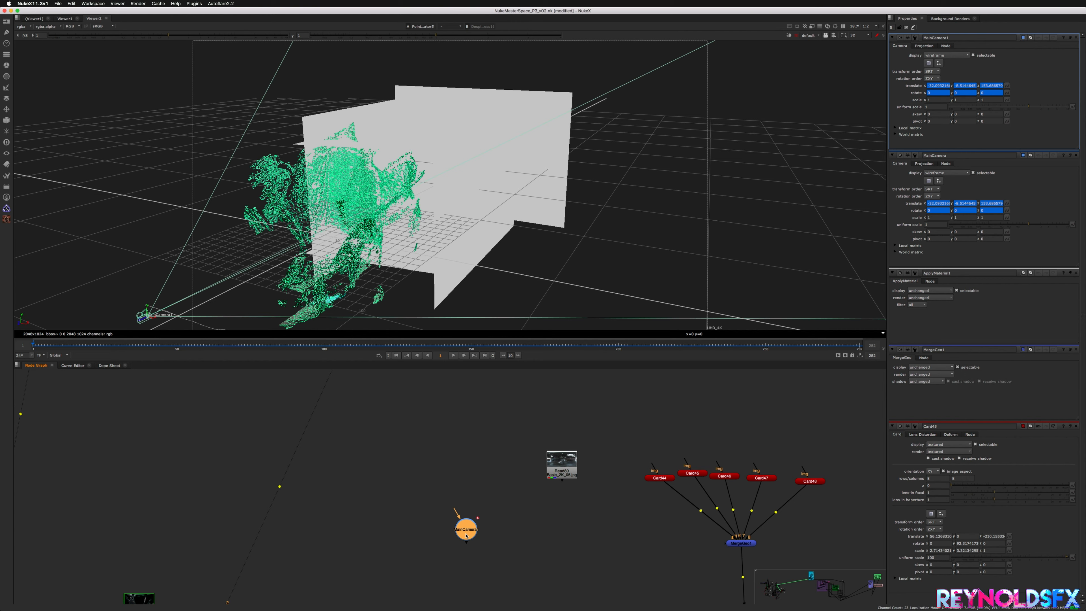
Step: Colour the pasted camera node blue and shift it slightly up and away from the panorama image node
key("super+shift+c")
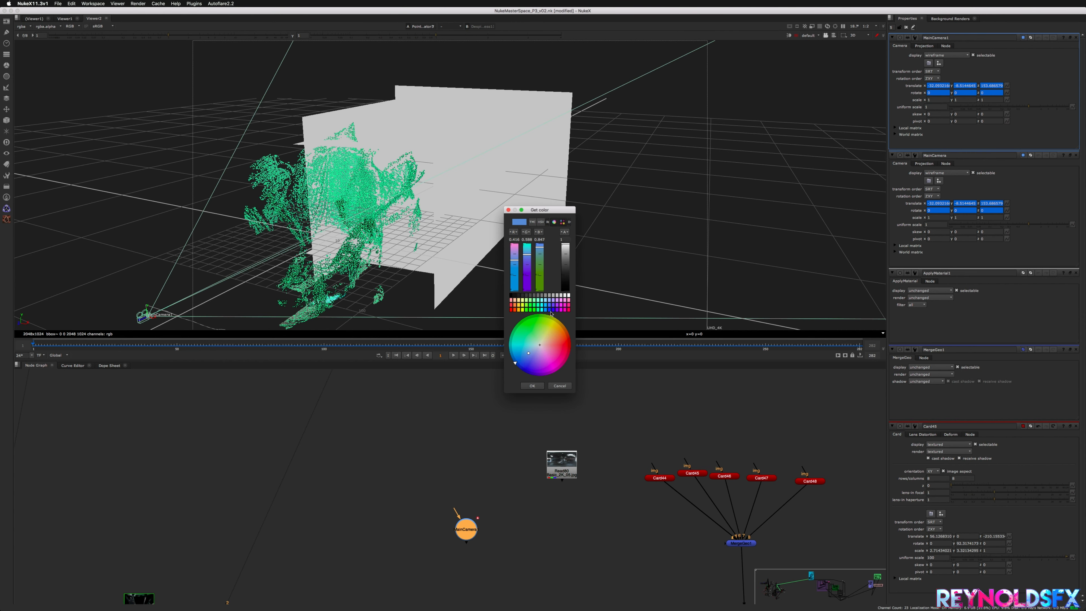
left_click(551, 310)
left_click(533, 385)
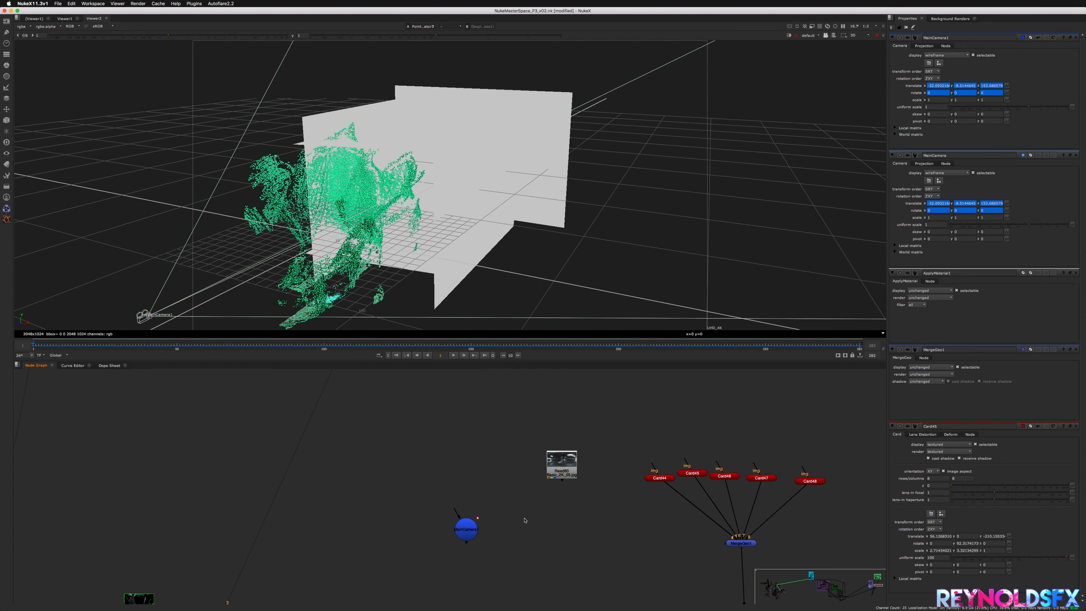
left_click_drag(472, 543, 450, 524)
left_click(448, 520)
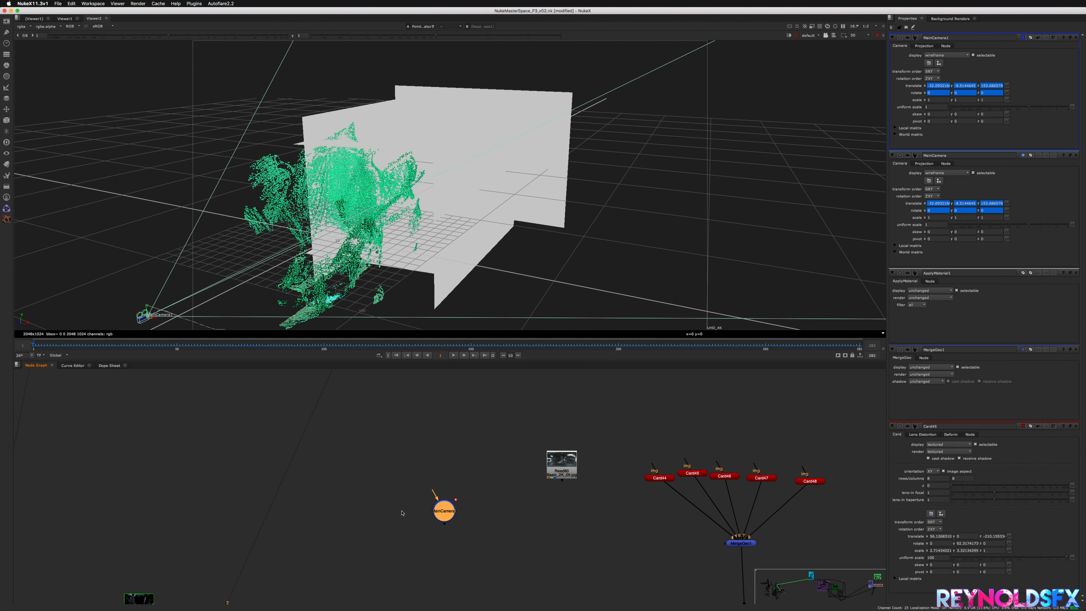
Step: Close all open node properties and add a FrameHold node directly beneath the blue camera copy
left_click(906, 27)
left_click(441, 518)
key("Tab")
type("frame")
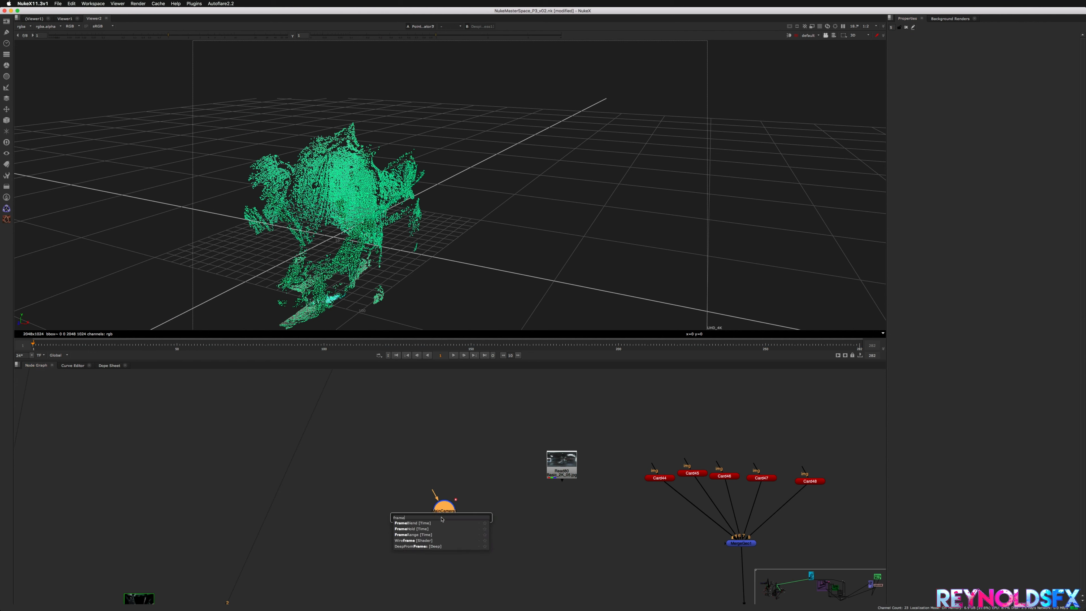
left_click(439, 530)
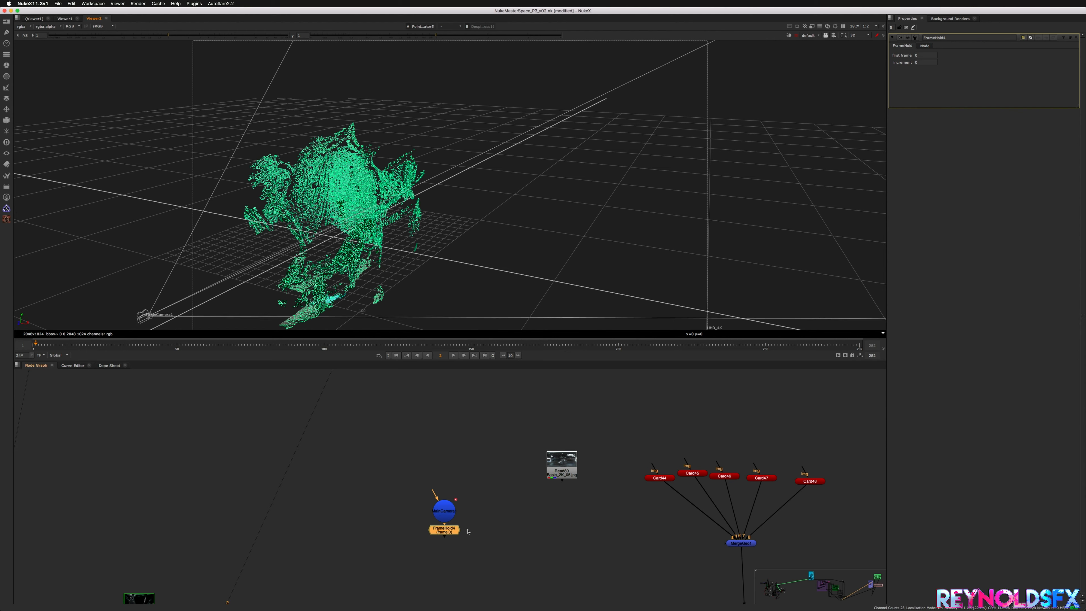
left_click(452, 512)
double_click(453, 512)
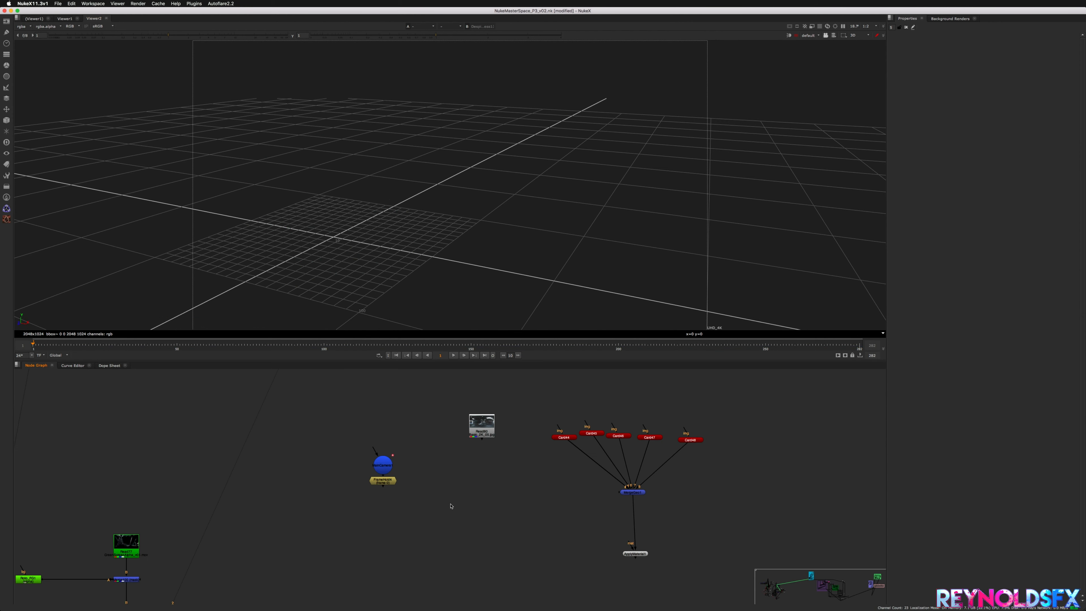
Step: Create a Project3D node, connect its camera input to the FrameHold, and feed it the panorama image placed directly above
key("Tab")
type("proj")
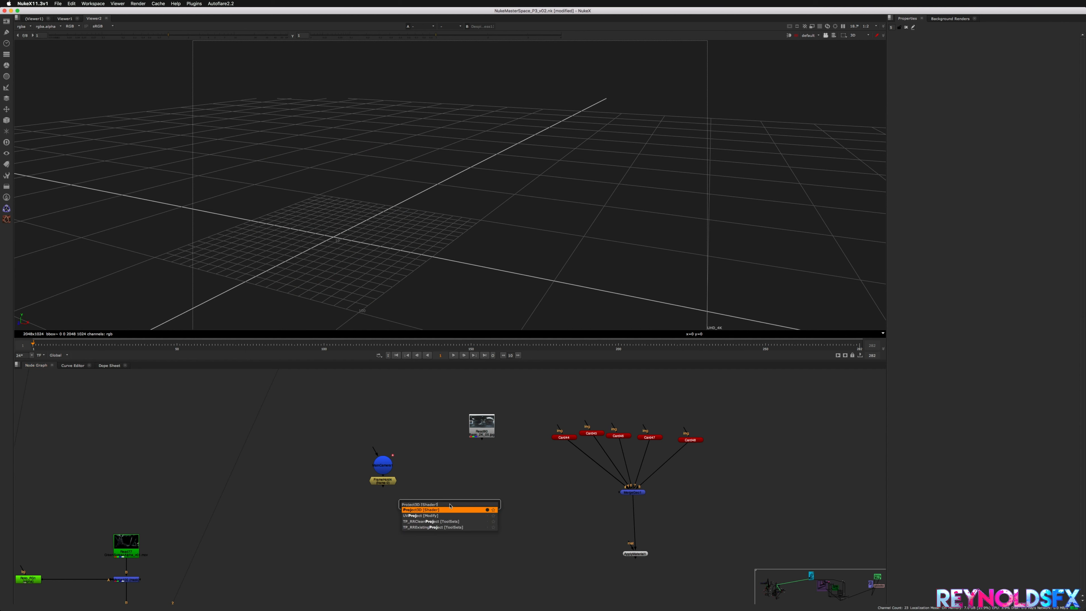
key("Return")
left_click_drag(450, 505, 385, 483)
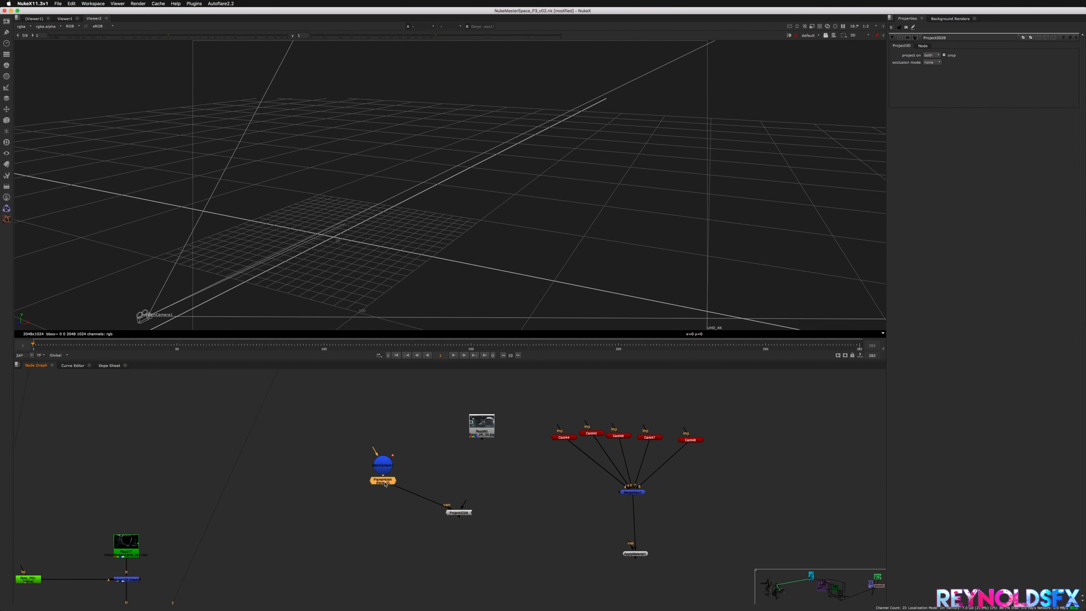
left_click_drag(464, 508, 458, 431)
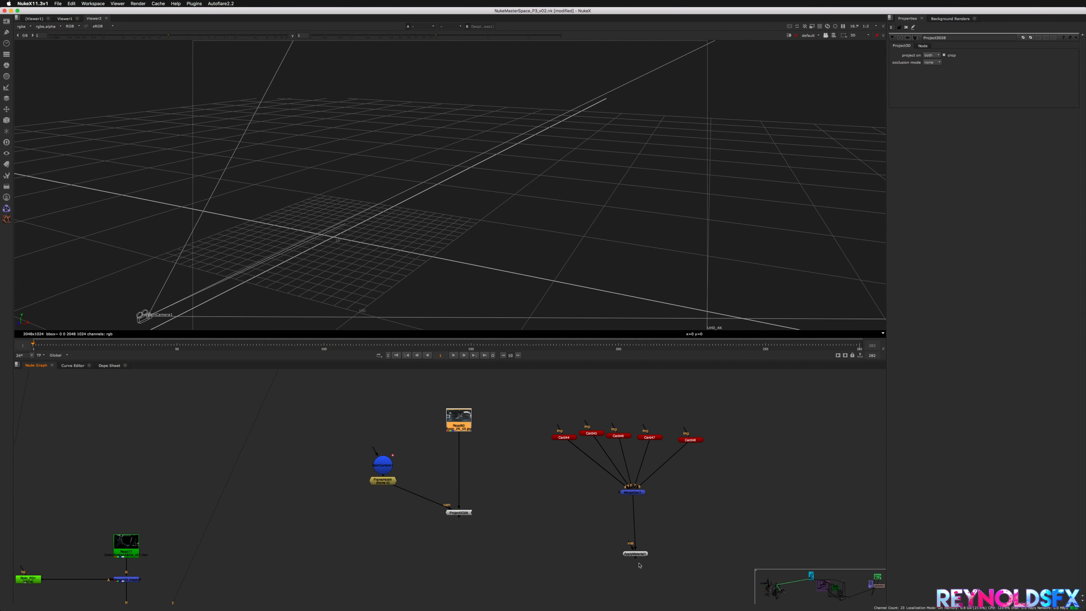
Step: Connect the ApplyMaterial node's material input to the Project3D node and open ApplyMaterial's properties to show it in 3D
left_click(631, 547)
left_click_drag(630, 546, 459, 515)
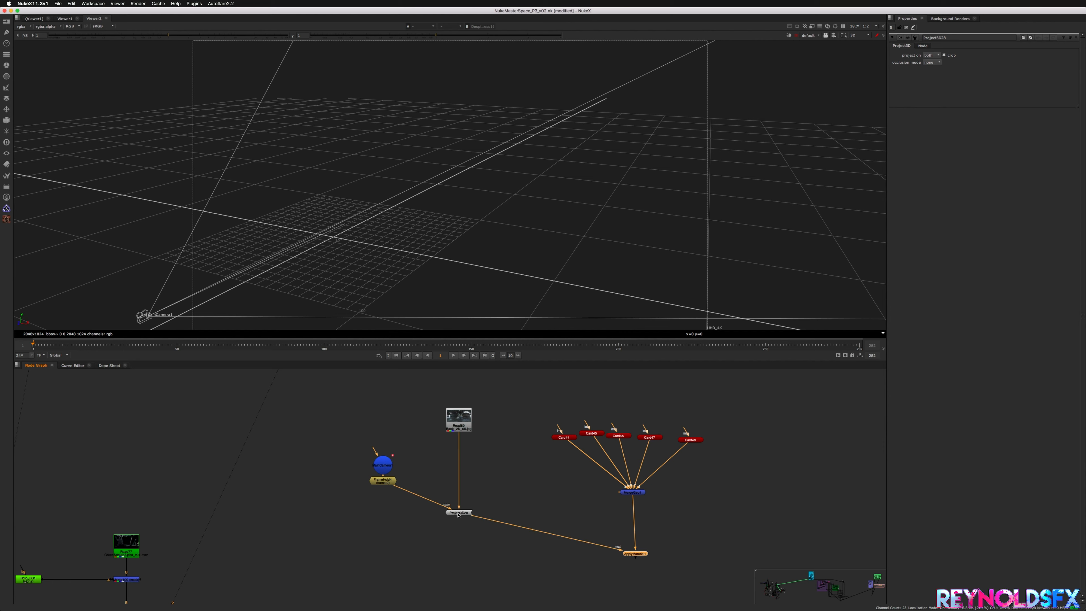
double_click(633, 554)
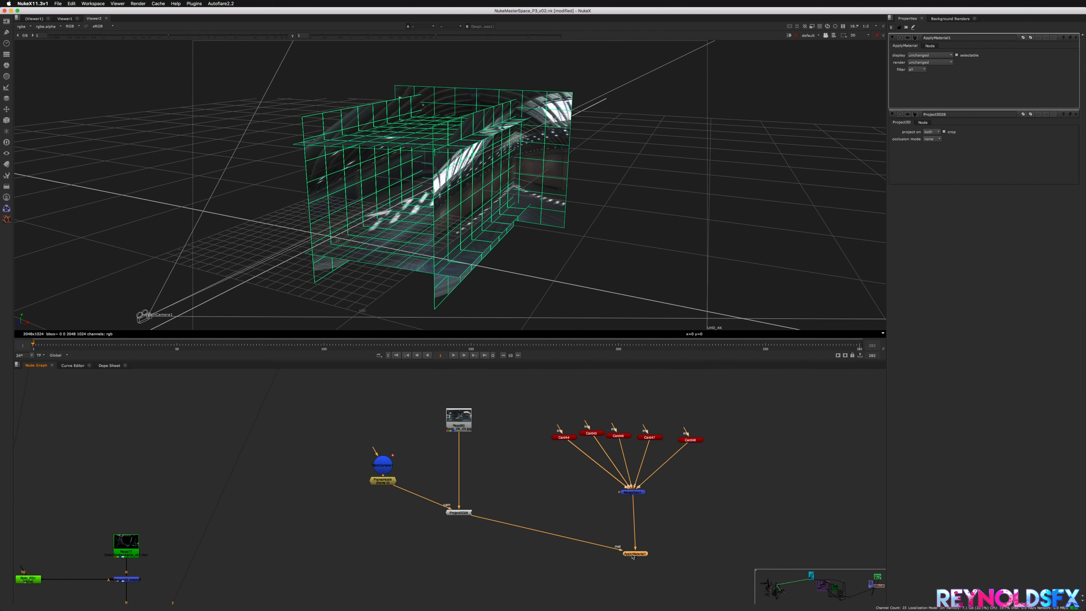
Step: Examine the panorama projection on the cards over time and from several angles, opening the blue camera's and FrameHold's properties
left_click_drag(304, 346, 524, 337)
mouse_move(342, 261)
left_mouse_down("super")
mouse_move(381, 231)
mouse_move(427, 227)
mouse_move(350, 275)
left_mouse_up("super")
left_click(396, 356)
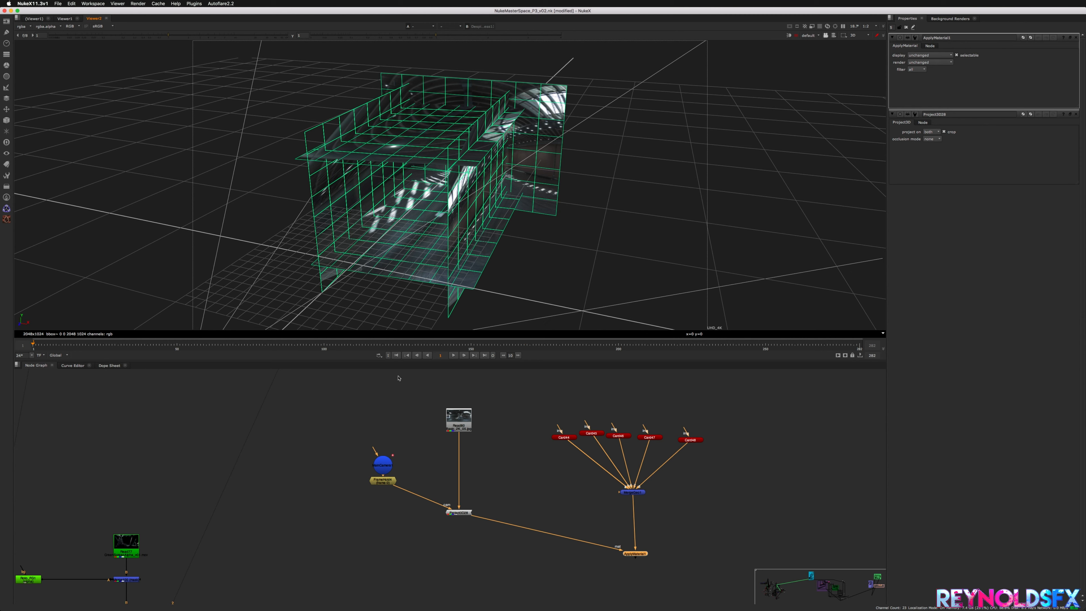
left_click_drag(455, 217, 361, 239, "super")
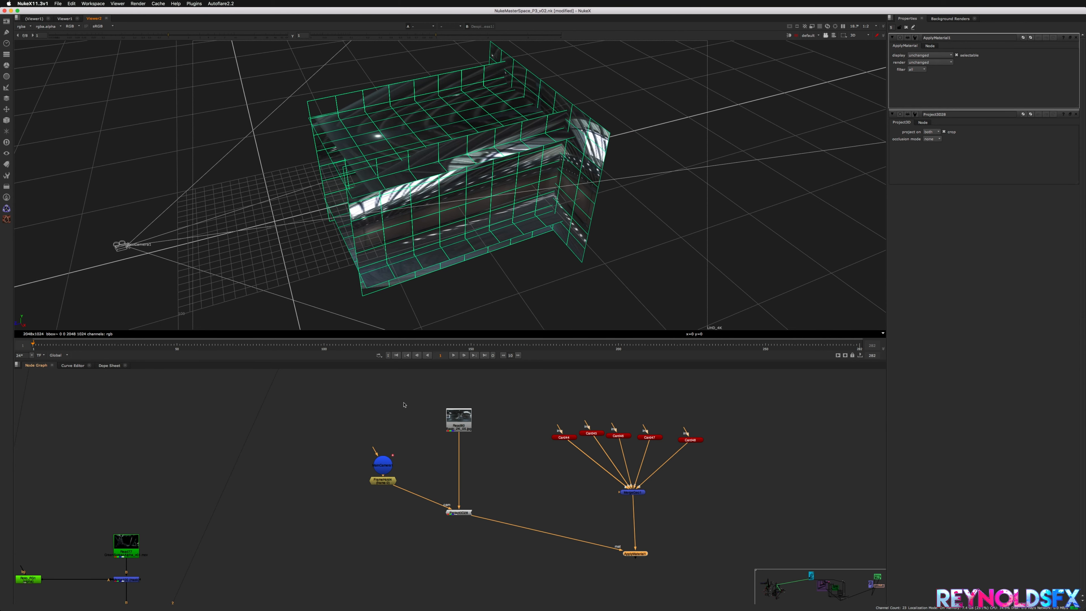
left_click_drag(233, 212, 282, 201, "super")
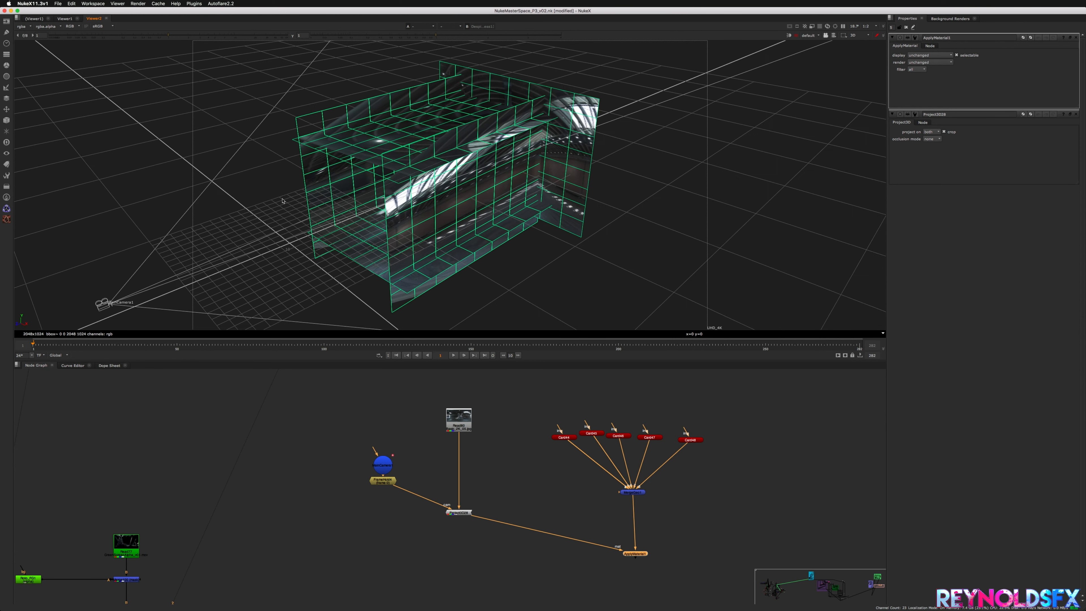
double_click(380, 464)
double_click(379, 483)
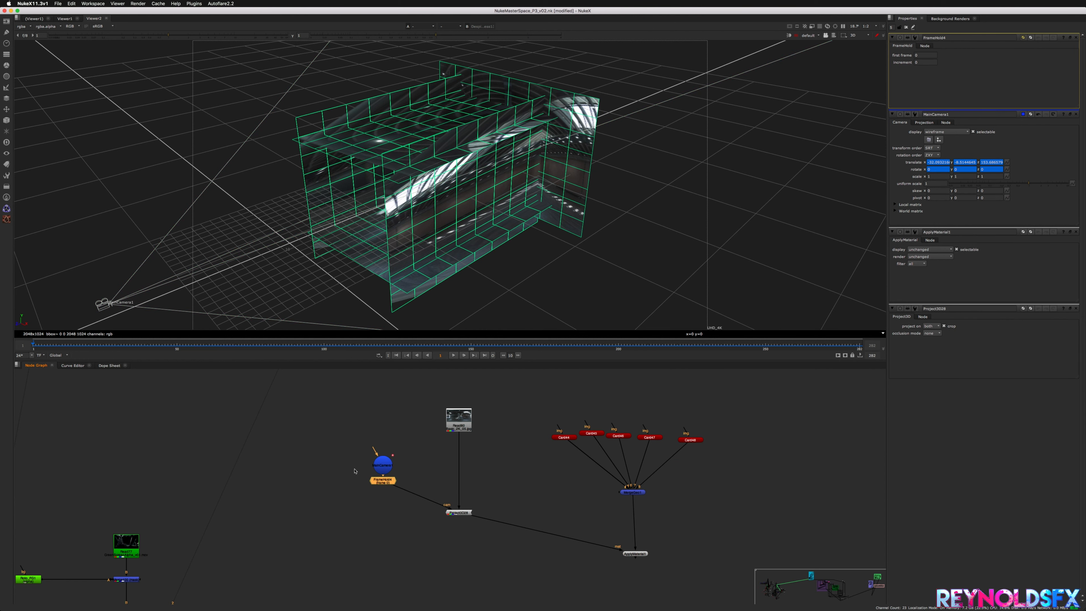
left_click_drag(367, 233, 389, 177, "super")
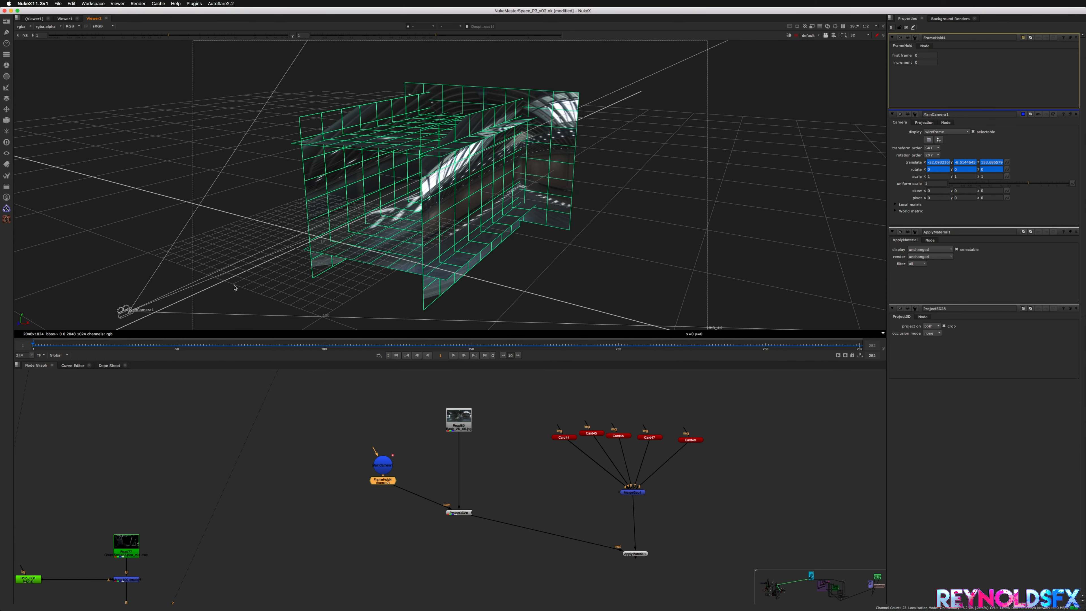
left_click_drag(234, 288, 269, 279, "super")
left_click(361, 280)
left_click(428, 256)
left_click_drag(428, 257, 391, 266, "super")
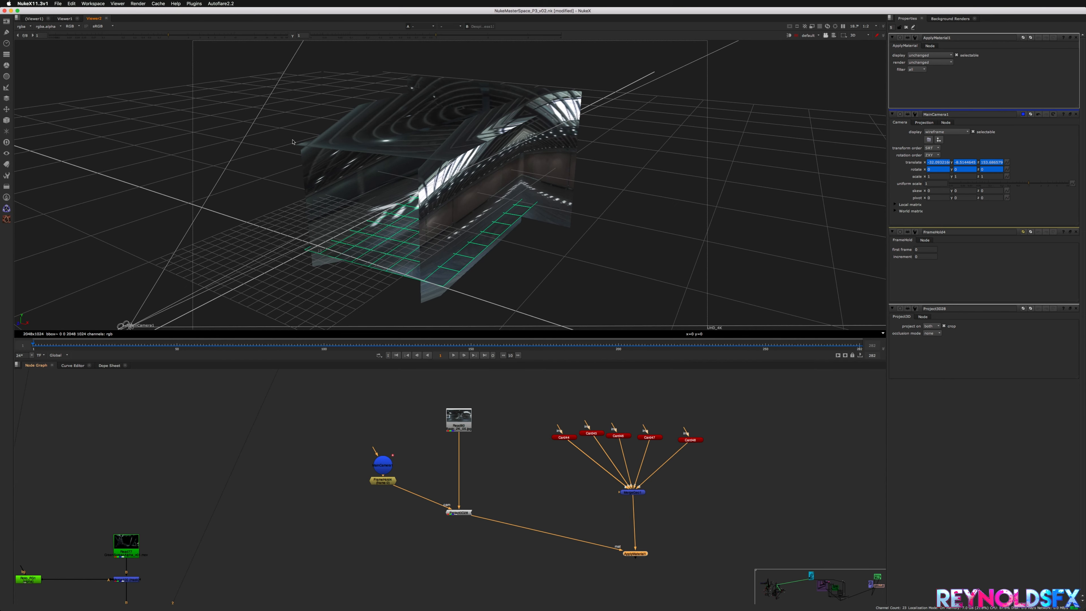
left_click(382, 465)
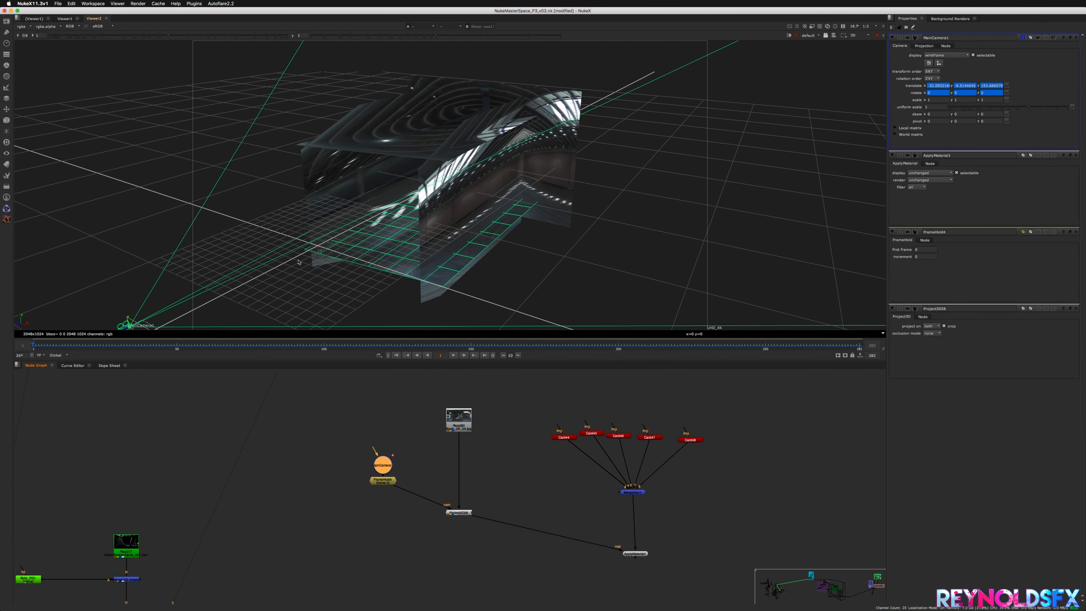
left_click_drag(375, 221, 395, 195, "ctrl")
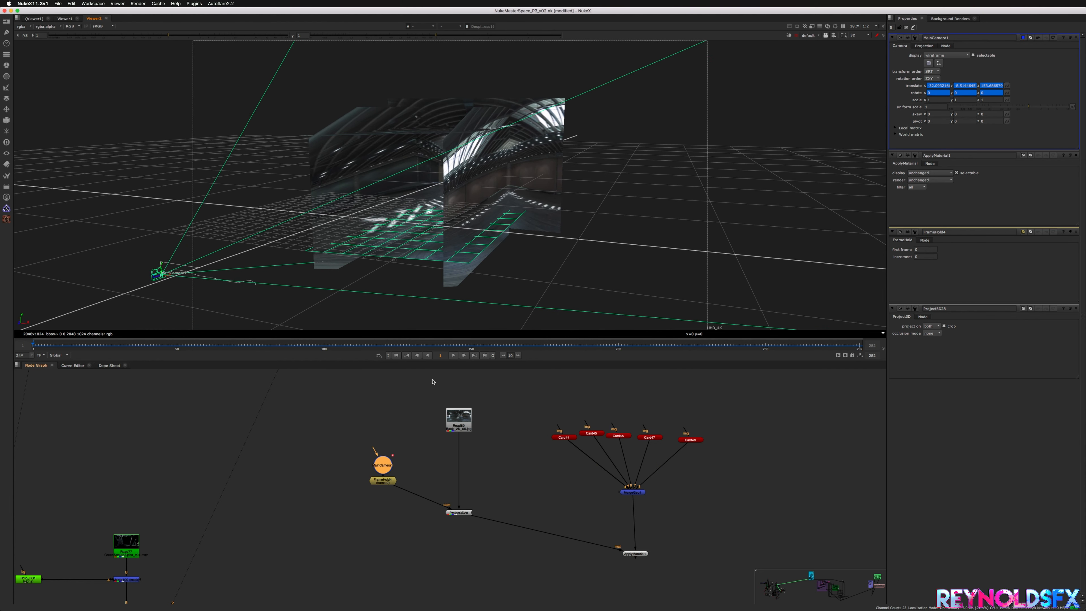
Step: Review the panorama image node, the individual cards, and the MergeGeo node that combines them
left_click(463, 427)
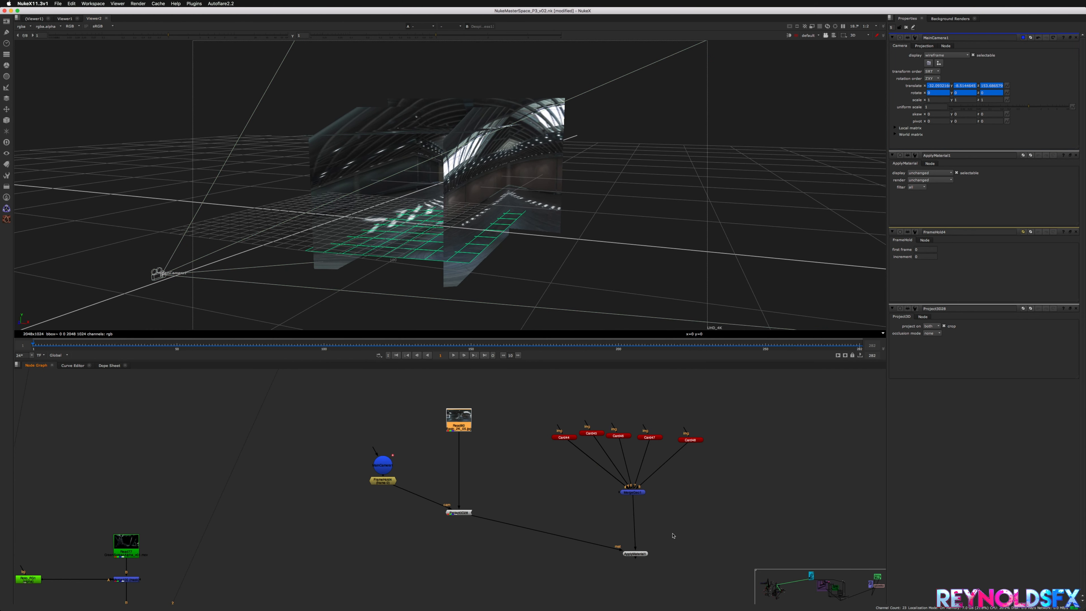
left_click(635, 493)
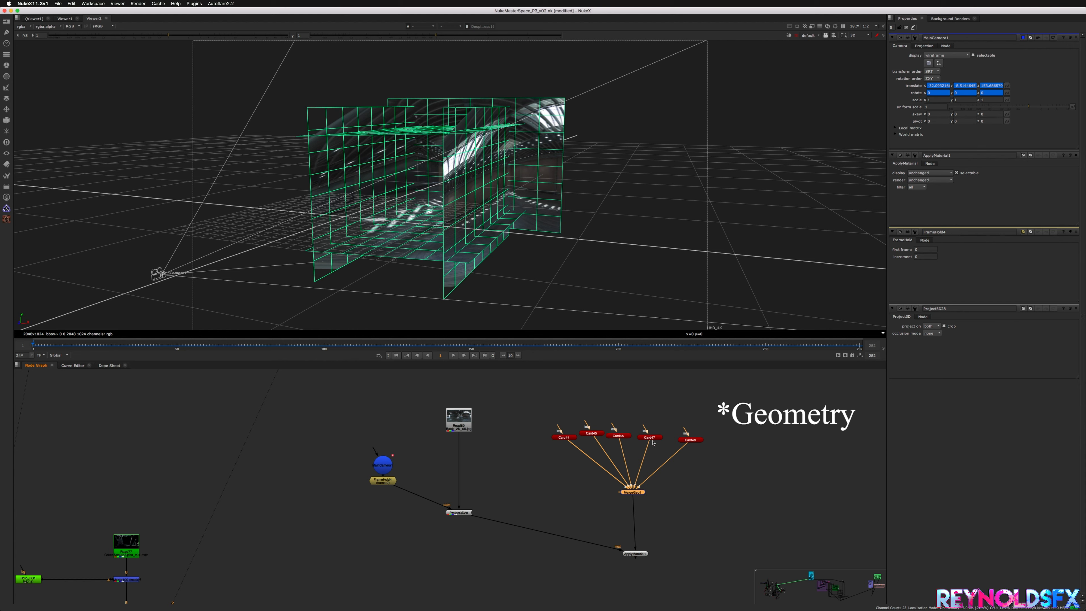
left_click_drag(543, 394, 774, 525)
left_click(614, 440)
left_click(564, 437)
left_click(588, 433)
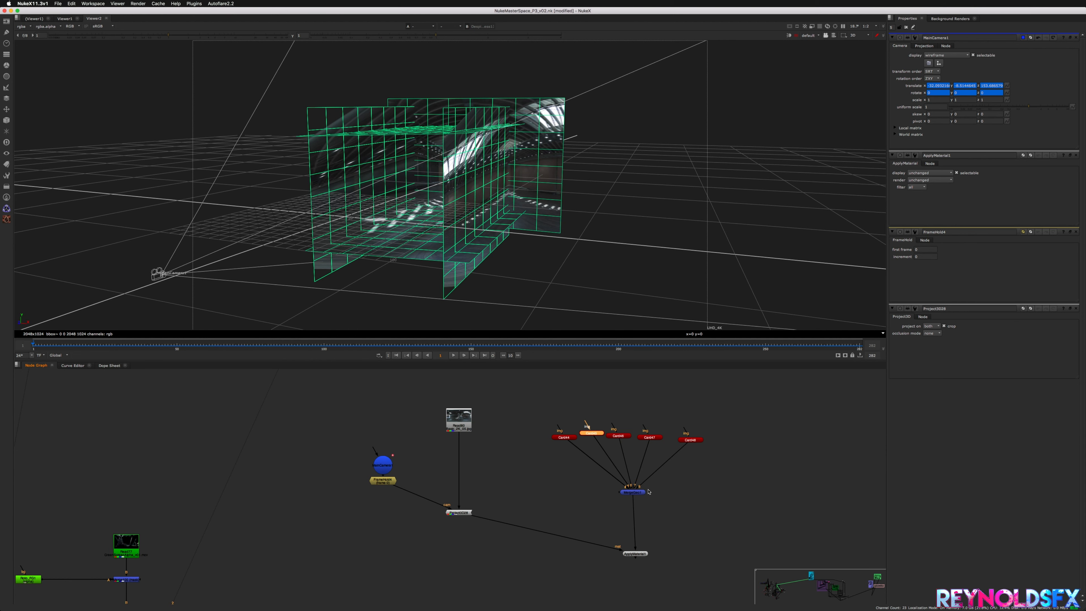
left_click_drag(527, 407, 737, 473)
left_click(631, 492)
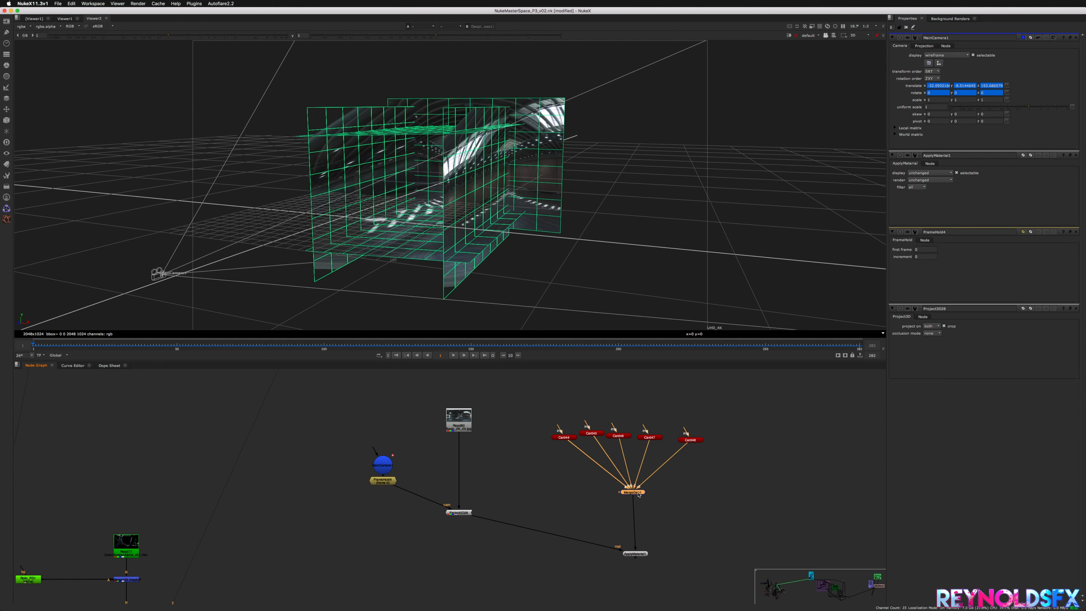
Step: Align the ApplyMaterial node directly beneath MergeGeo and create a ScanlineRender node in the free space below the projection nodes
left_click(635, 554)
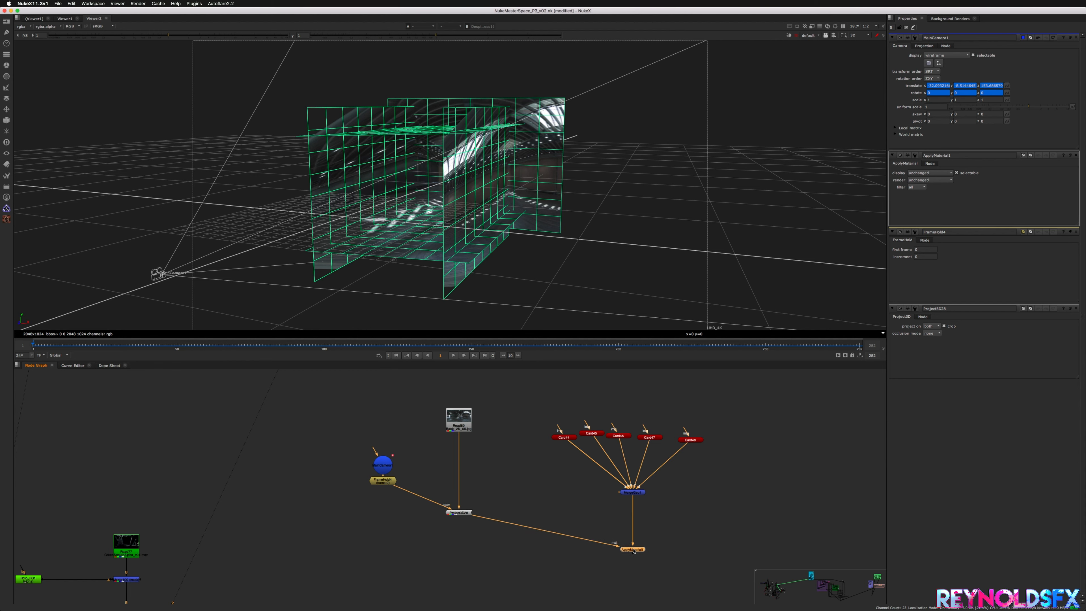
middle_click_drag(533, 540, 532, 478)
scroll(539, 506, "down", 3)
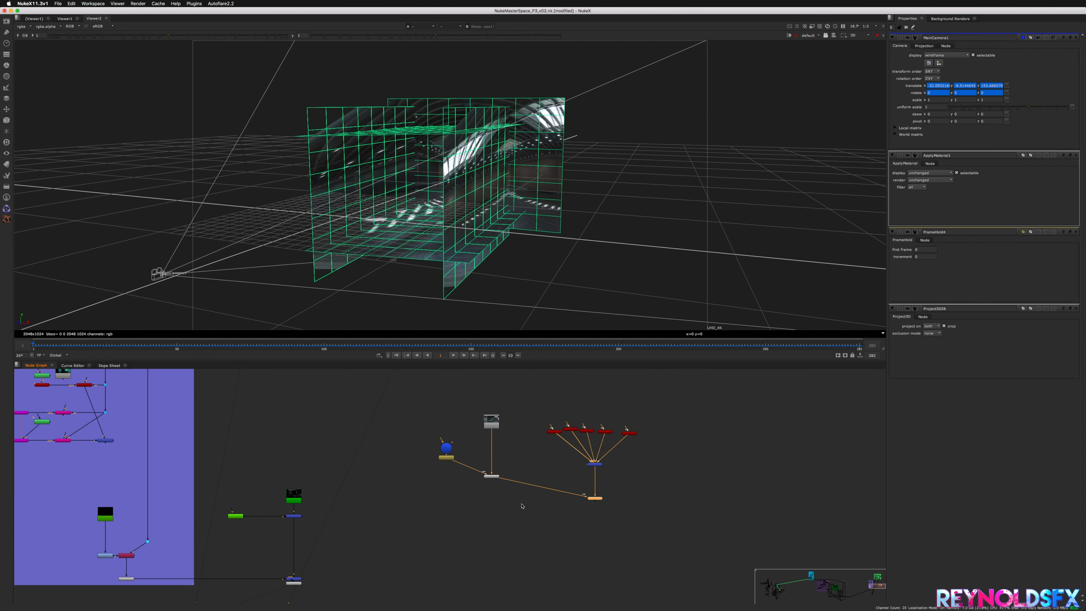
middle_click_drag(567, 521, 532, 519)
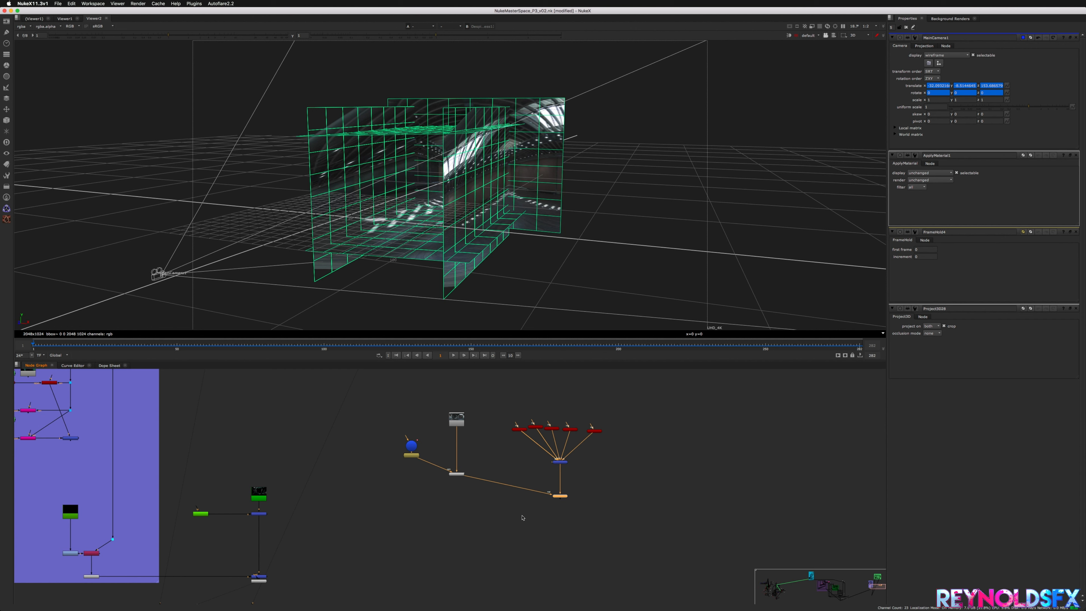
key("f")
middle_click_drag(855, 494, 401, 487)
scroll(402, 488, "down", 6)
scroll(404, 485, "up", 15)
scroll(382, 496, "up", 5)
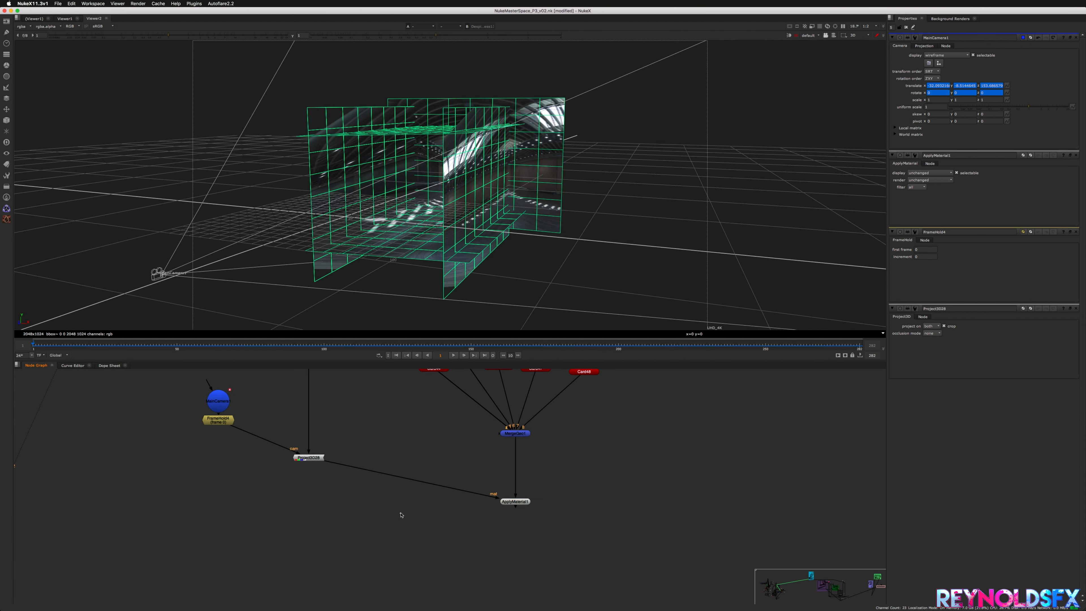
key("Tab")
type("sca")
key("Down")
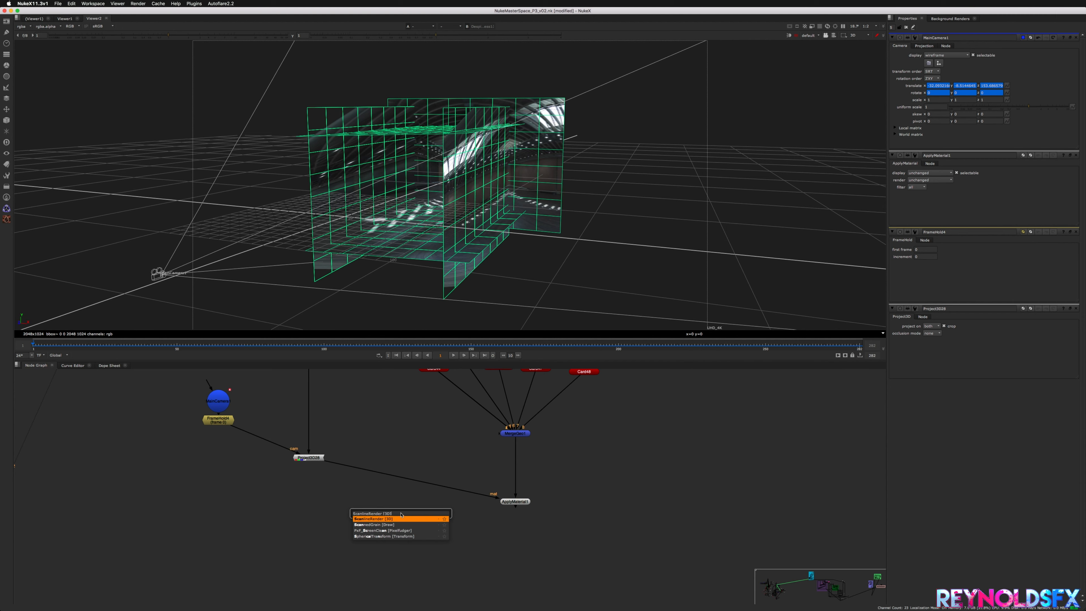
key("Return")
left_click_drag(405, 517, 445, 558)
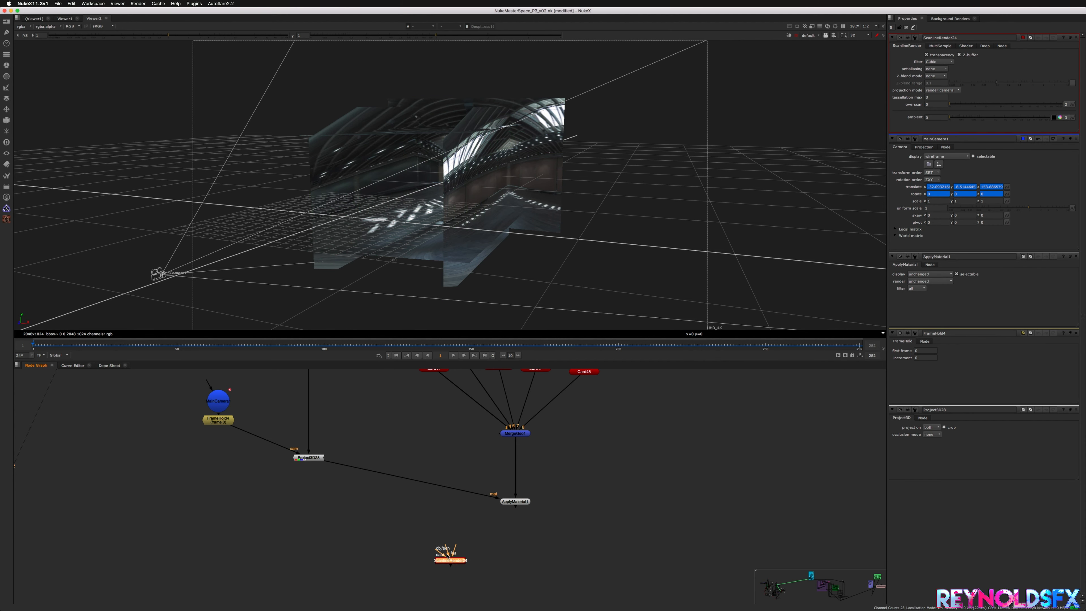
scroll(444, 558, "down", 4)
scroll(444, 558, "up", 3)
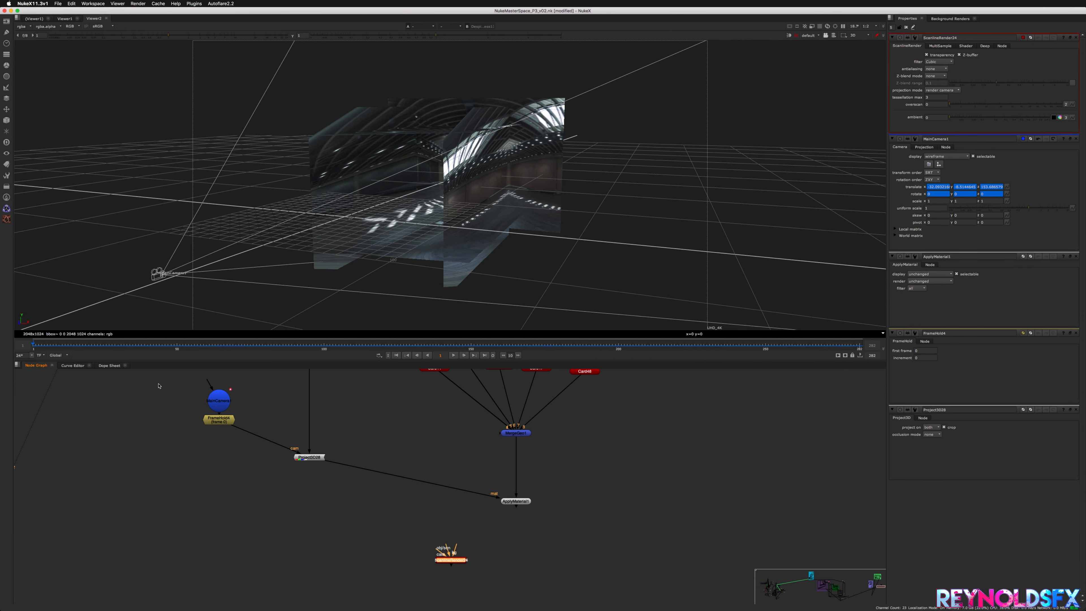
Step: Connect the ScanlineRender's camera input to the main camera, route the pipe through a right-angle dot, and align the camera level with FrameHold
left_click_drag(222, 405, 180, 407)
left_click_drag(438, 557, 222, 420)
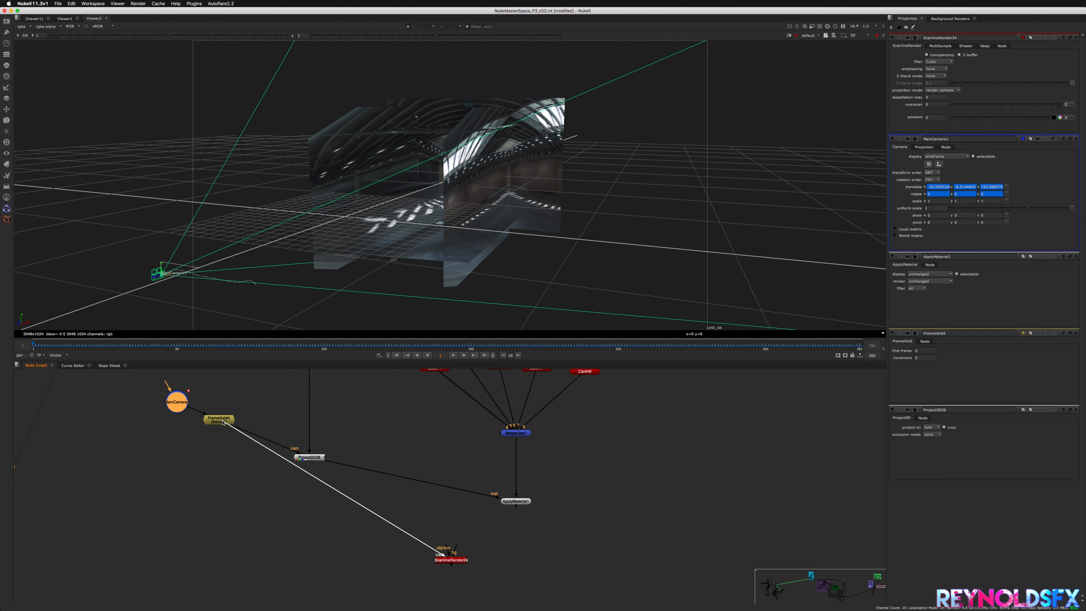
left_click_drag(317, 483, 174, 561, "ctrl")
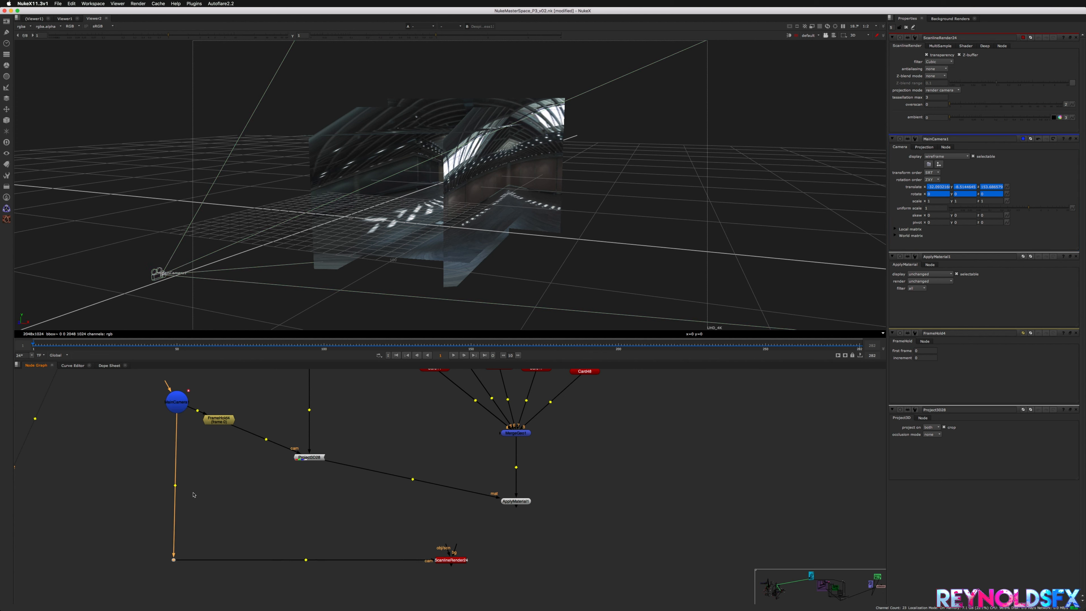
left_click(224, 422)
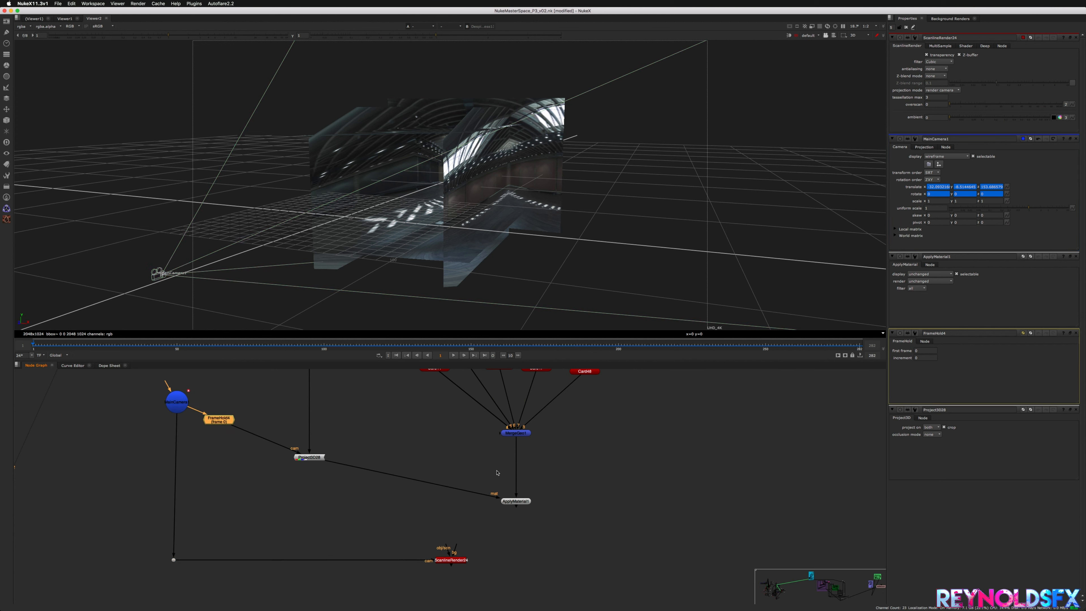
left_click(167, 403)
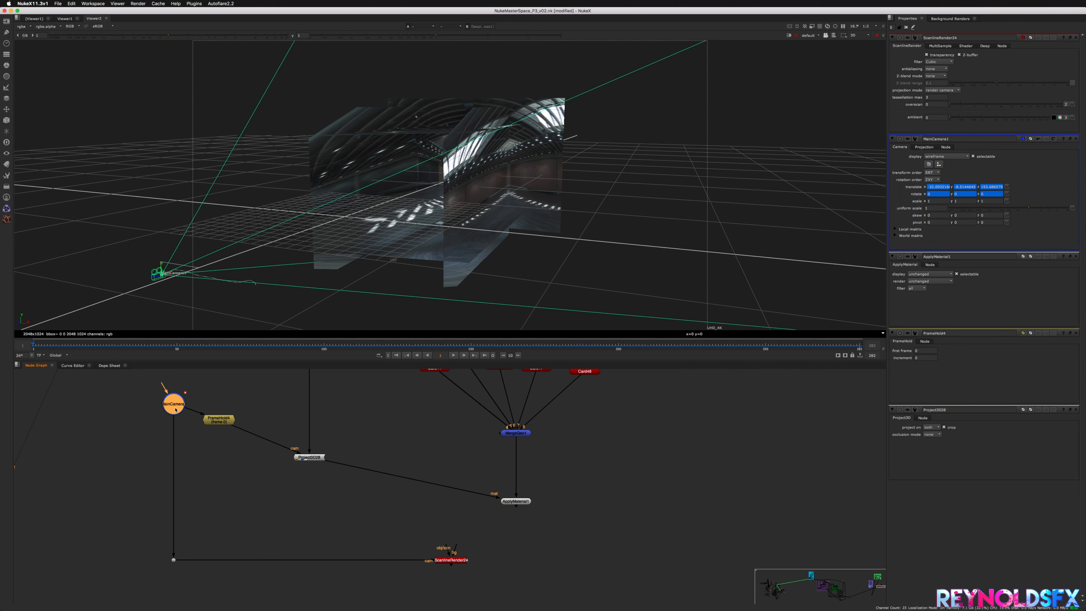
left_click_drag(179, 407, 176, 425)
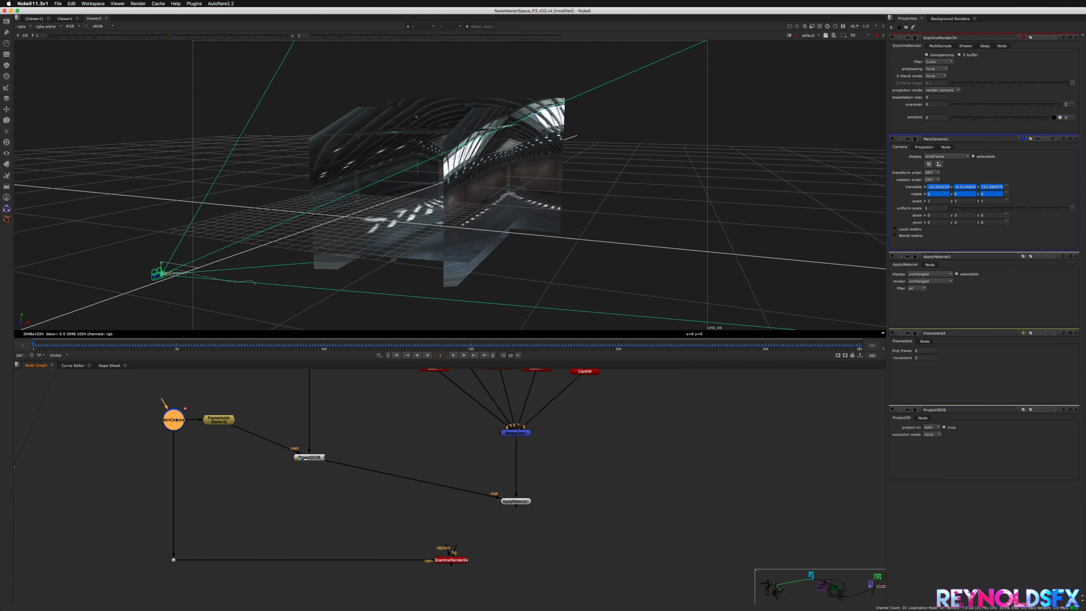
middle_click_drag(180, 423, 272, 418)
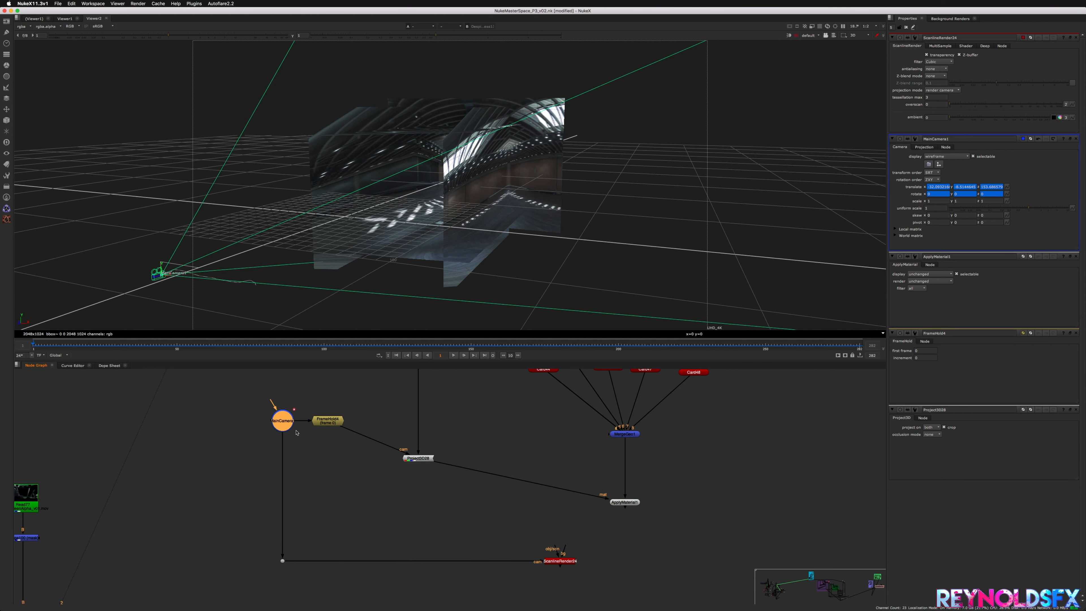
Step: Connect the ScanlineRender's object input to ApplyMaterial and align the render node directly beneath it
left_click(325, 424)
middle_click_drag(579, 393, 521, 436)
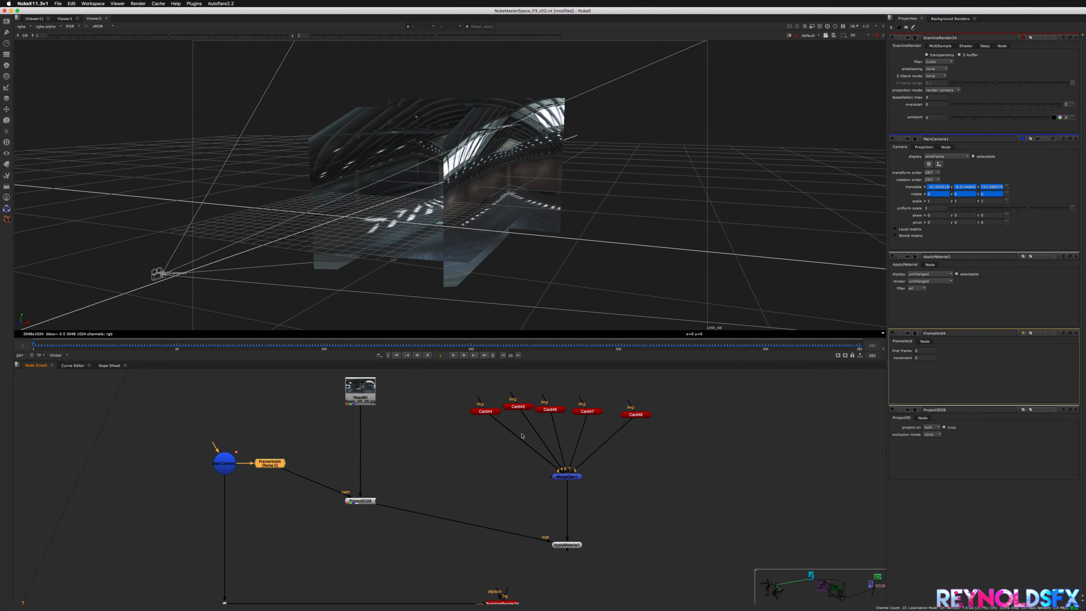
middle_click_drag(445, 472, 404, 409)
left_click_drag(464, 542, 527, 482)
left_click_drag(515, 540, 526, 542)
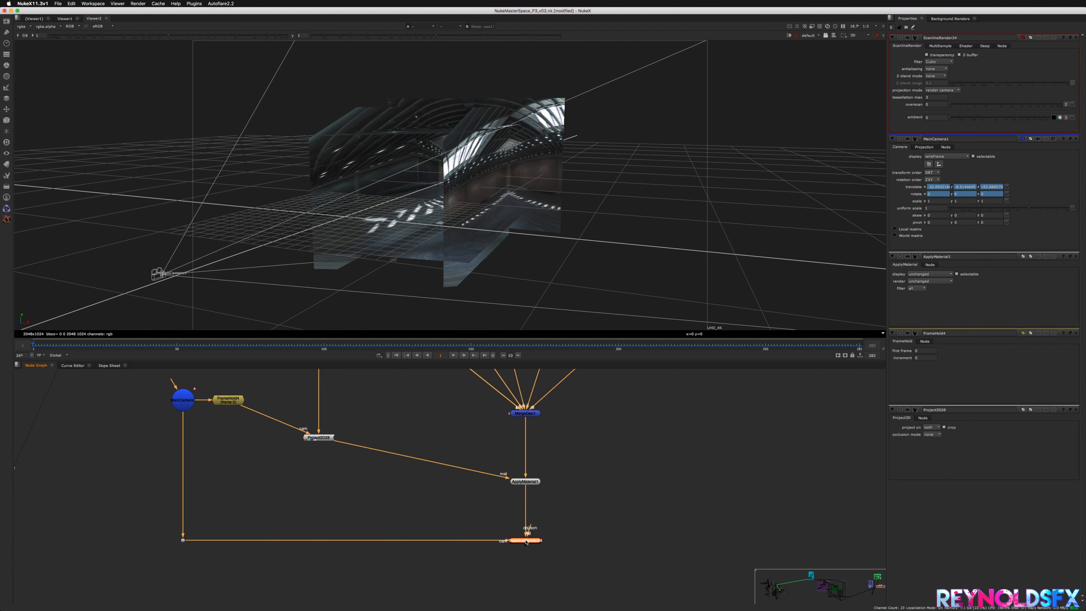
Step: View the ScanlineRender output in 2D and scrub the timeline to check how far the cards cover the frame
key("1")
left_click(636, 497)
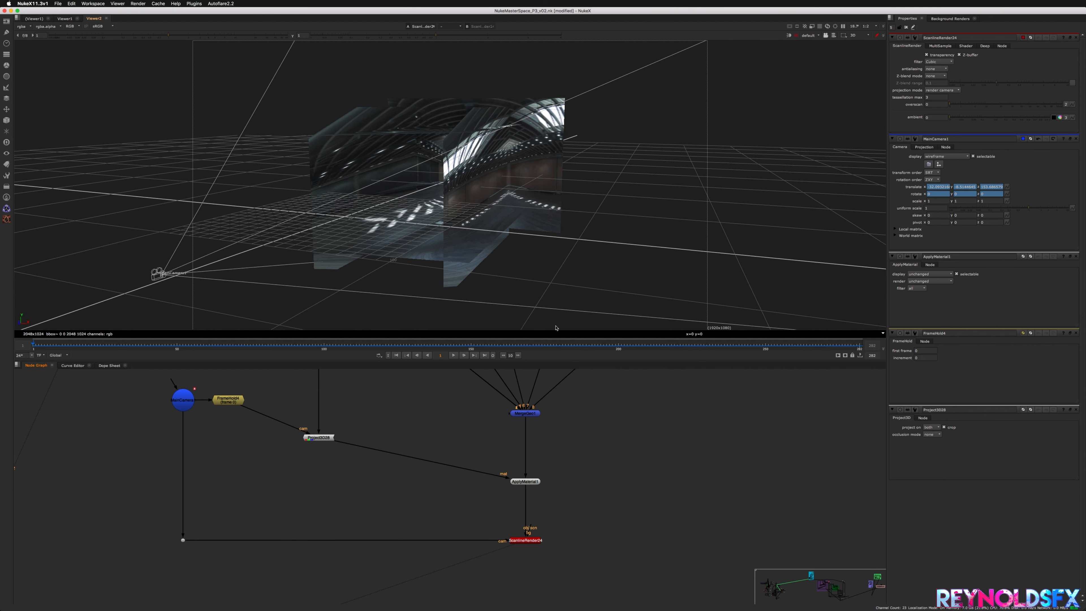
key("Tab")
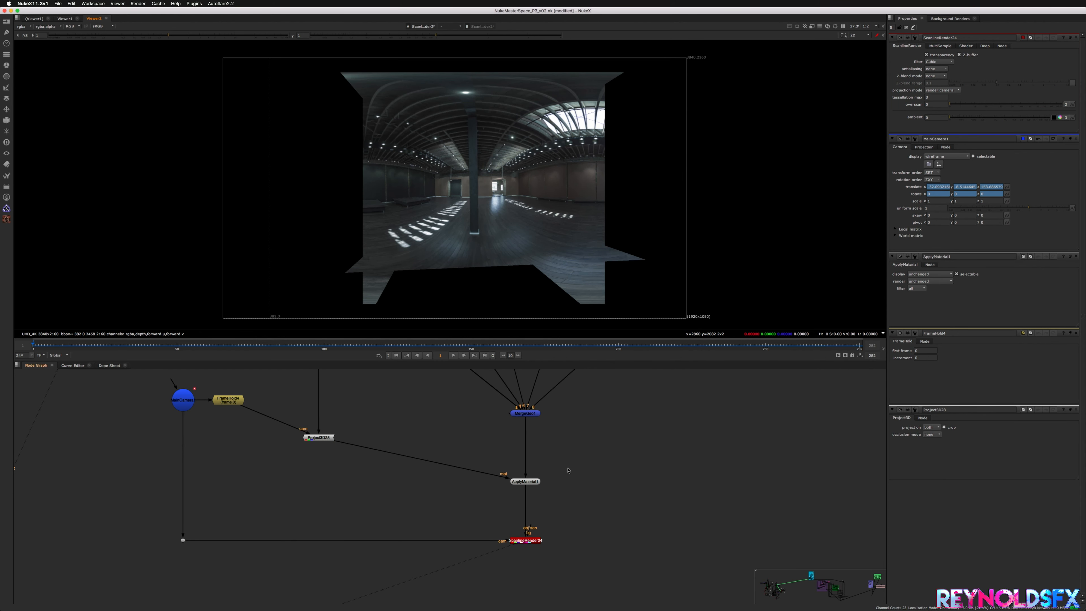
left_click(281, 345)
left_click_drag(282, 345, 395, 341)
left_click(370, 343)
Step: Move the left wall card outward to about -130 in X and rotate it to about 72 degrees in Y, checking it in the 2D render
middle_click_drag(461, 369, 437, 472)
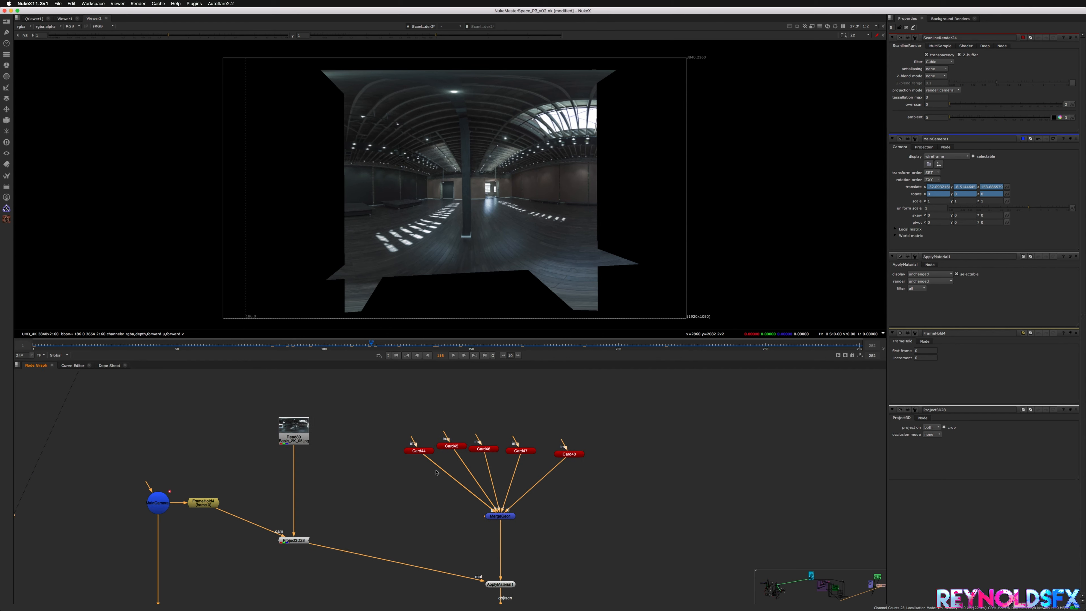
left_click(419, 450)
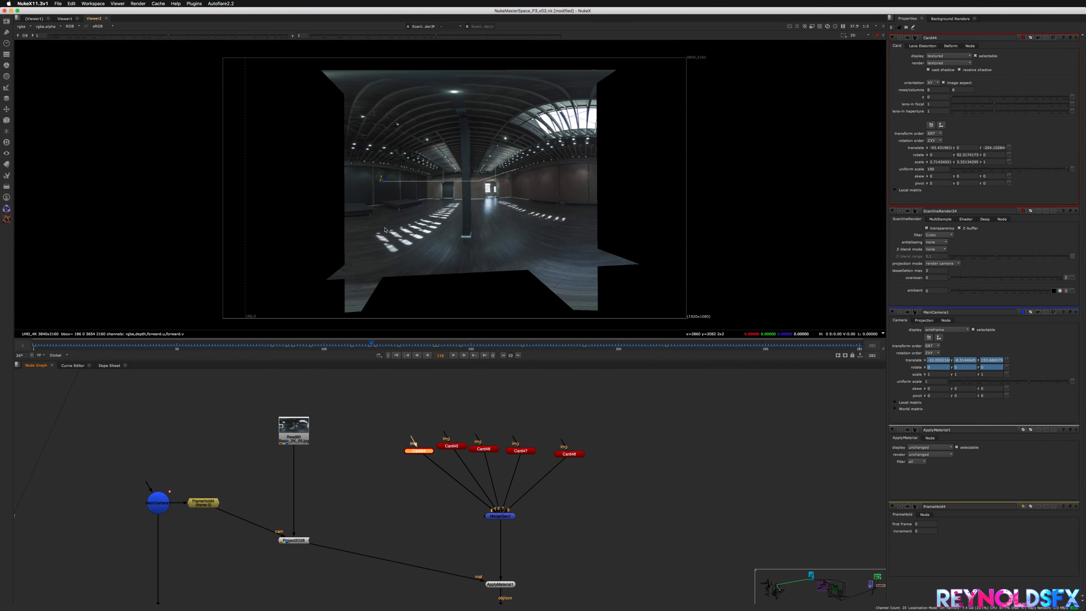
key("Tab")
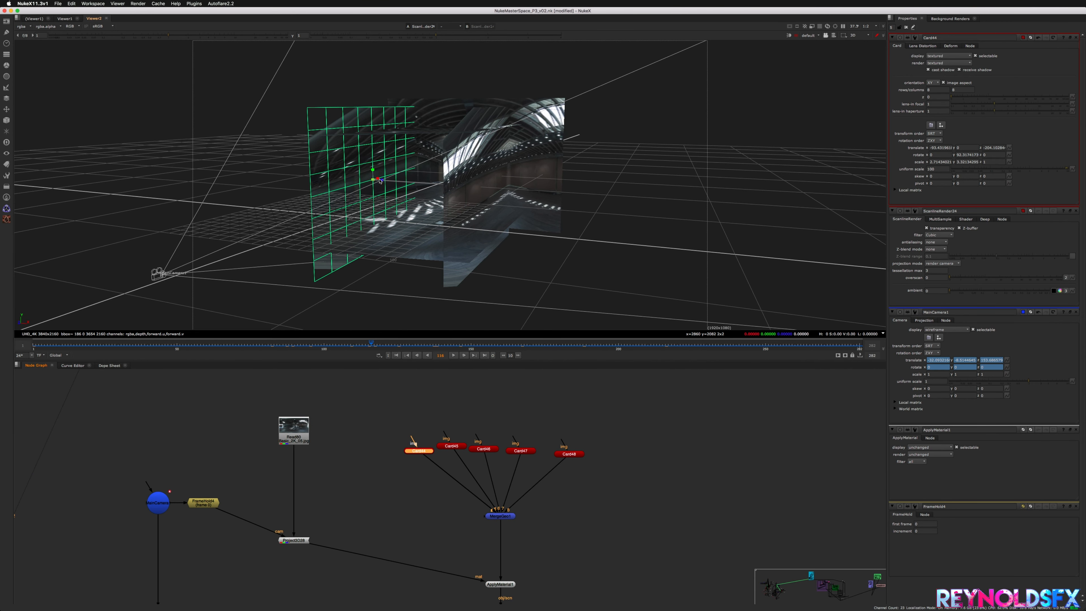
left_click_drag(376, 179, 360, 184)
key("Tab")
key("Tab")
key("Tab")
key("Tab")
Step: Open the right wall card's properties and rotate the card outward to about 106 degrees in Y, checking it in the 2D render
left_click(467, 207)
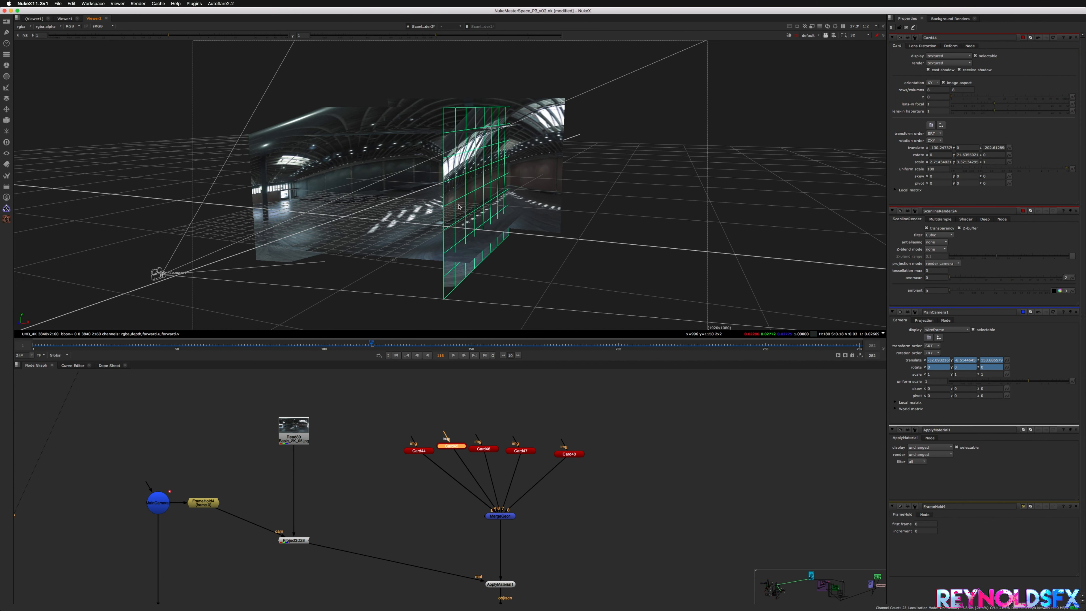
right_click_drag(458, 206, 482, 208, "alt")
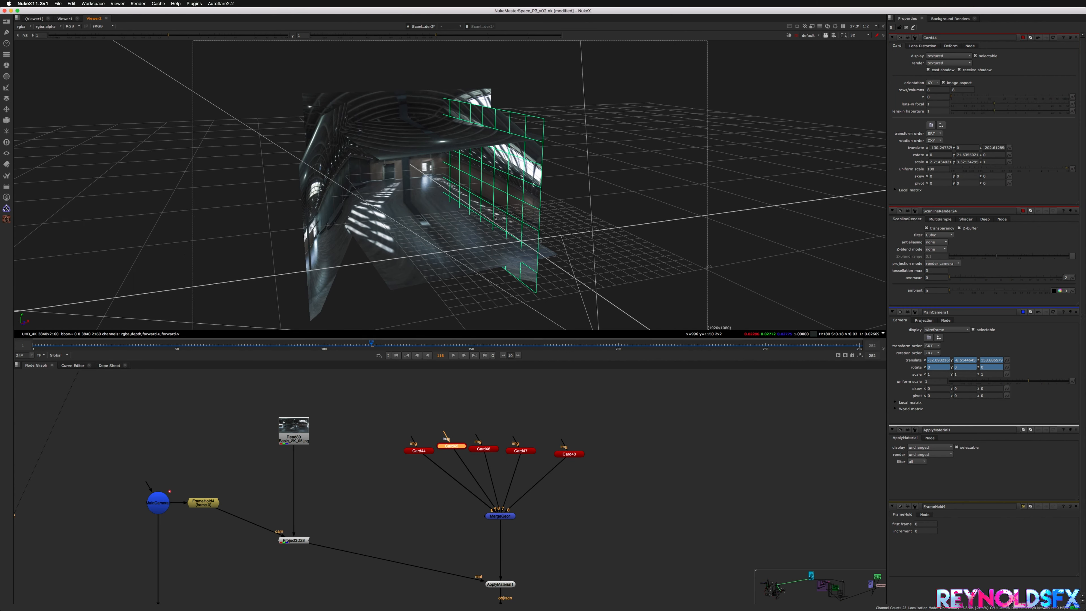
double_click(447, 446)
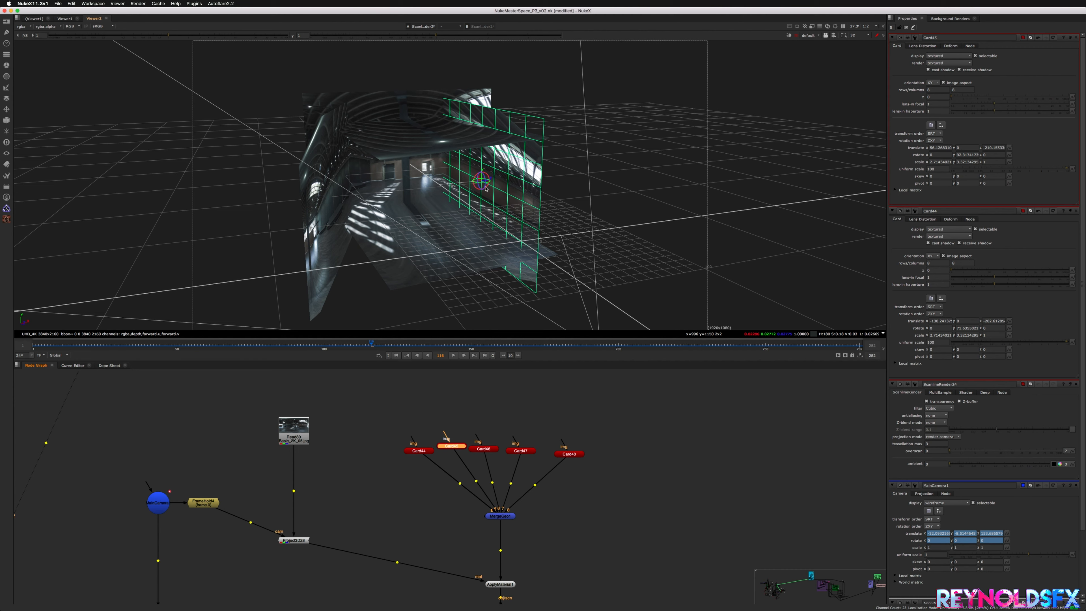
left_click_drag(484, 184, 487, 185, "ctrl")
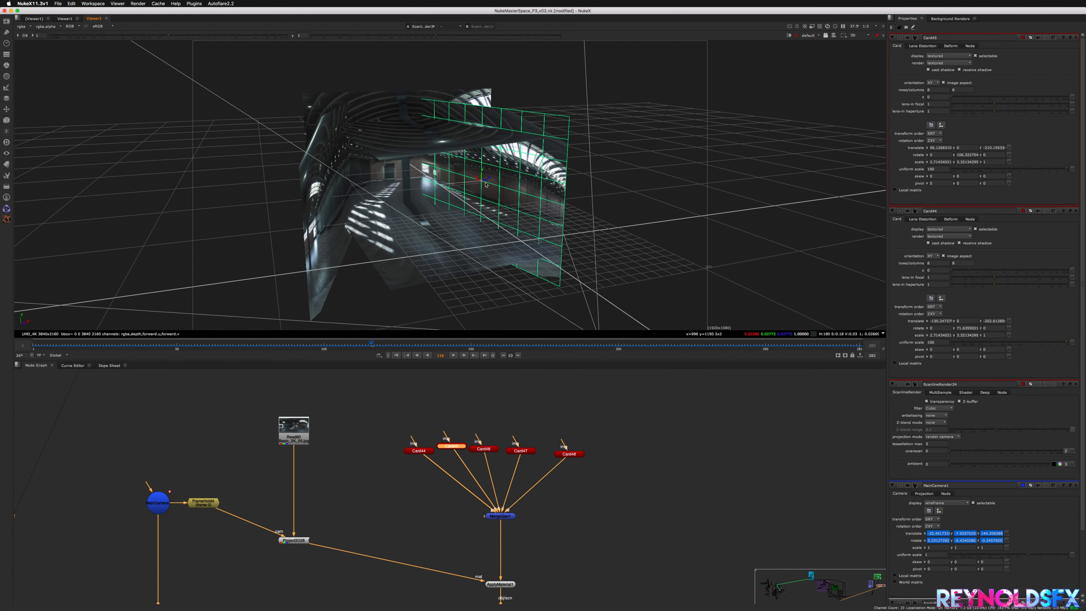
key("Tab")
key("Tab")
Step: Scale the floor card up uniformly to about 6.82 × 8.35 × 2.51 and check its coverage in the 2D render
left_click(422, 217)
key("Tab")
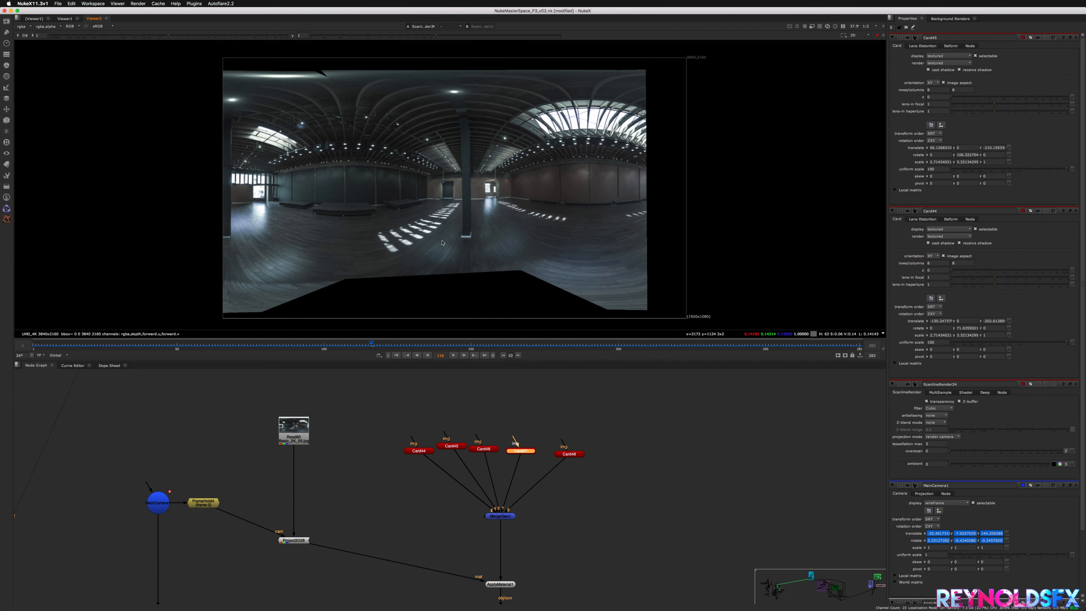
key("Tab")
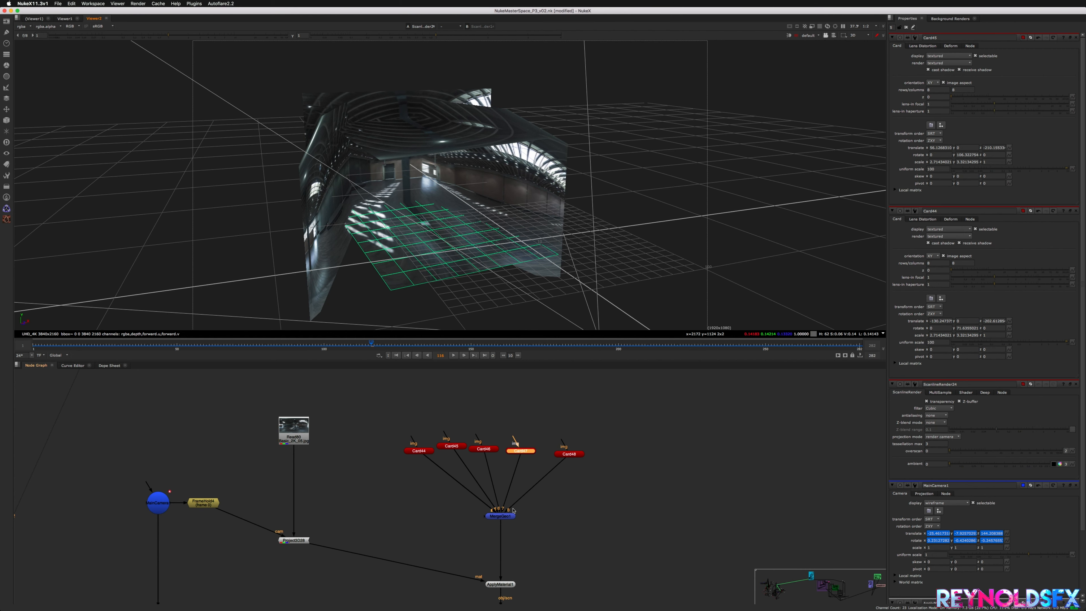
double_click(516, 452)
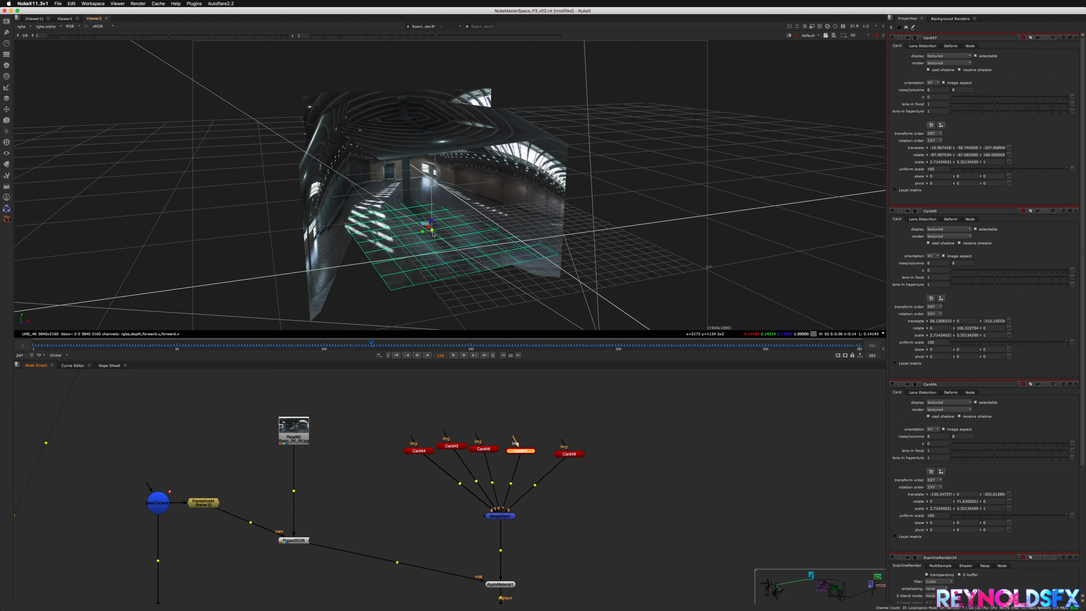
mouse_move(432, 230)
left_mouse_down("shift+super")
mouse_move(466, 235)
mouse_move(452, 233)
left_mouse_up("shift+super")
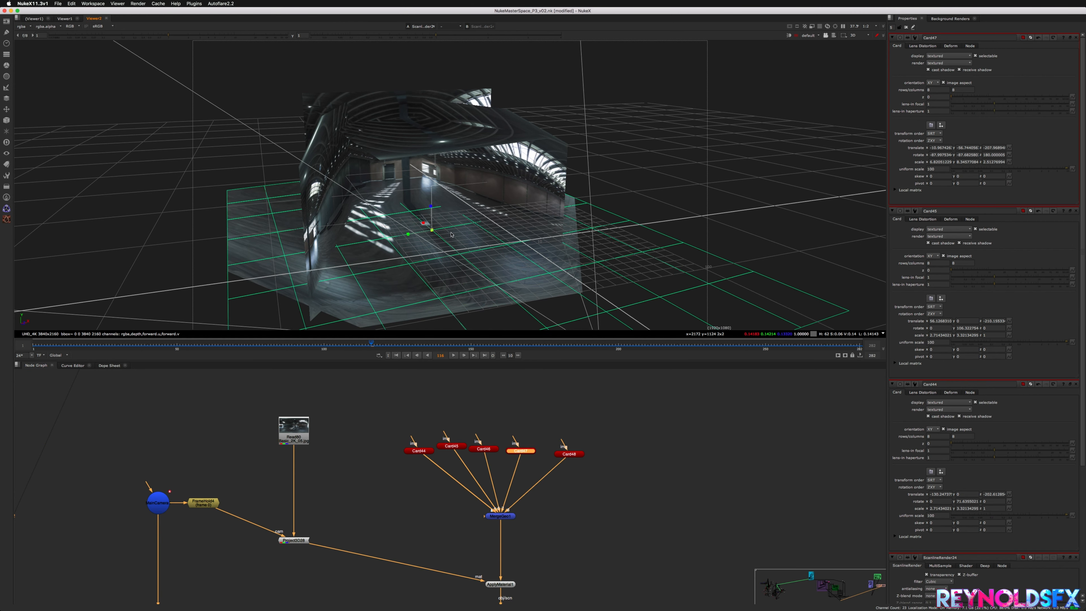
key("Tab")
key("Tab")
Step: Scale the ceiling card up uniformly to about 5.41 × 6.62 × 1.99 and check its coverage in the 2D render
left_click(420, 145)
right_click_drag(434, 167, 432, 141, "alt")
double_click(490, 451)
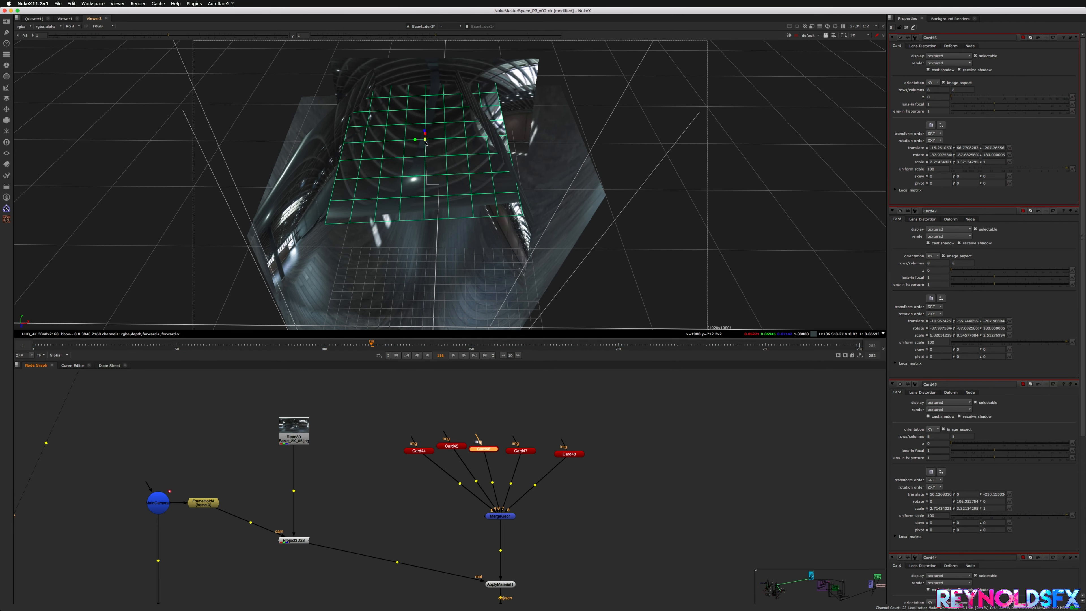
left_click_drag(425, 142, 483, 211, "ctrl+shift")
key("Tab")
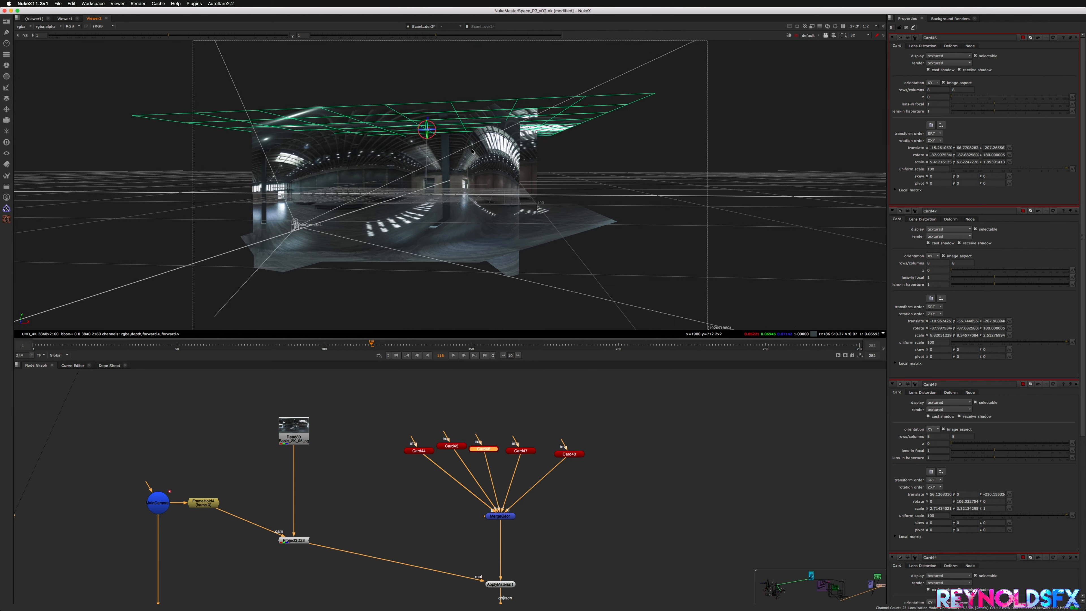
key("Tab")
Step: Scale the right wall card up to about 4.66 × 5.70 × 1.72 and scrub the 2D render to frame 234
left_click(478, 171)
left_click_drag(481, 187, 493, 187, "ctrl+shift")
key("Tab")
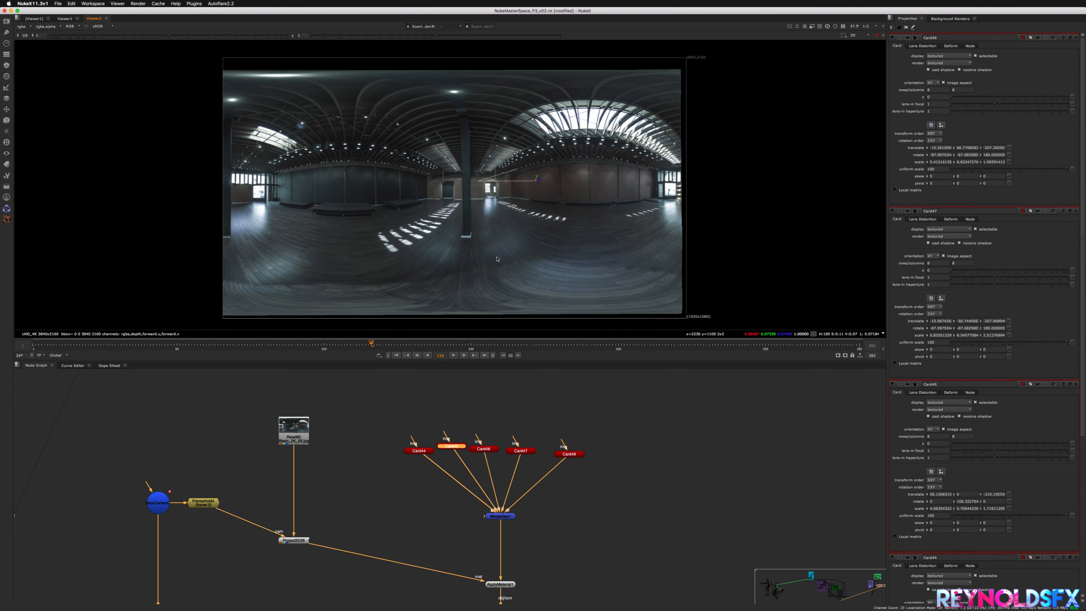
left_click_drag(350, 349, 718, 354)
Step: Move the right wall card to about 82 in X and -218 in Z, and rotate it to about 111 degrees in Y
key("Tab")
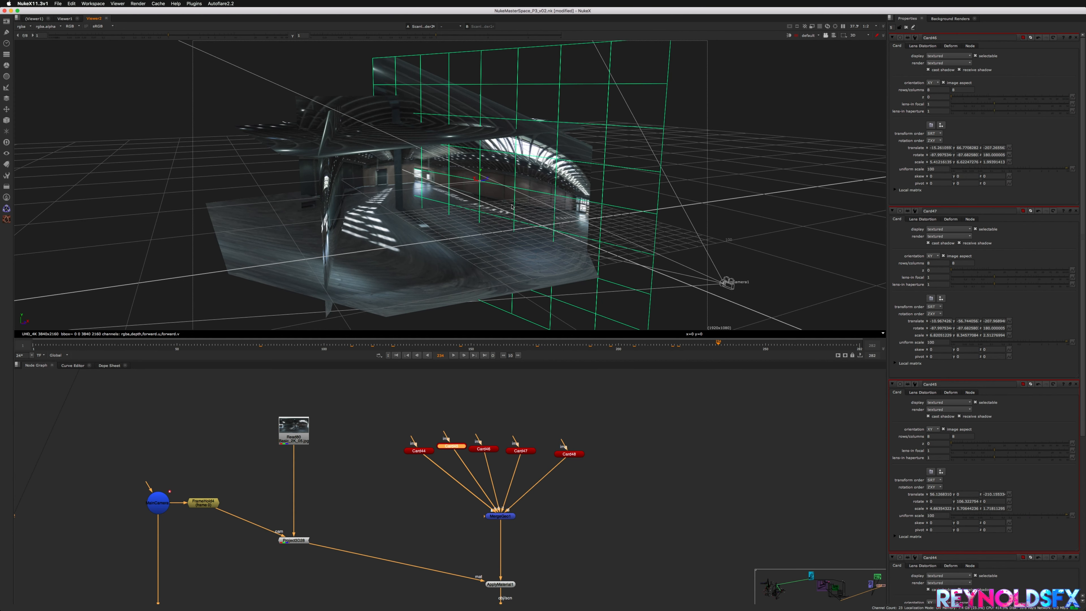
left_click_drag(486, 181, 513, 176)
key("Tab")
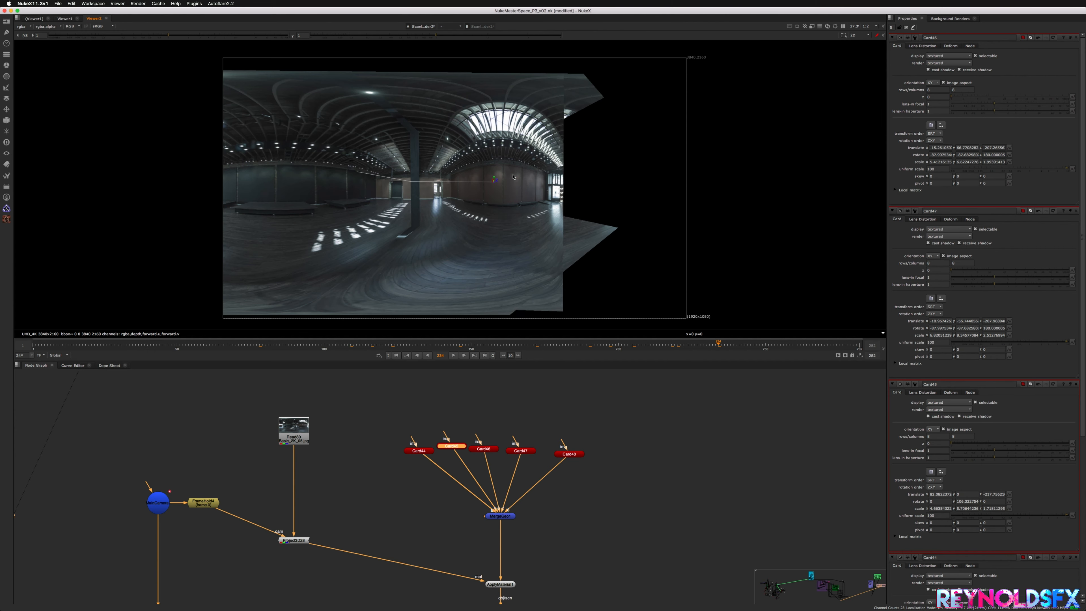
key("Tab")
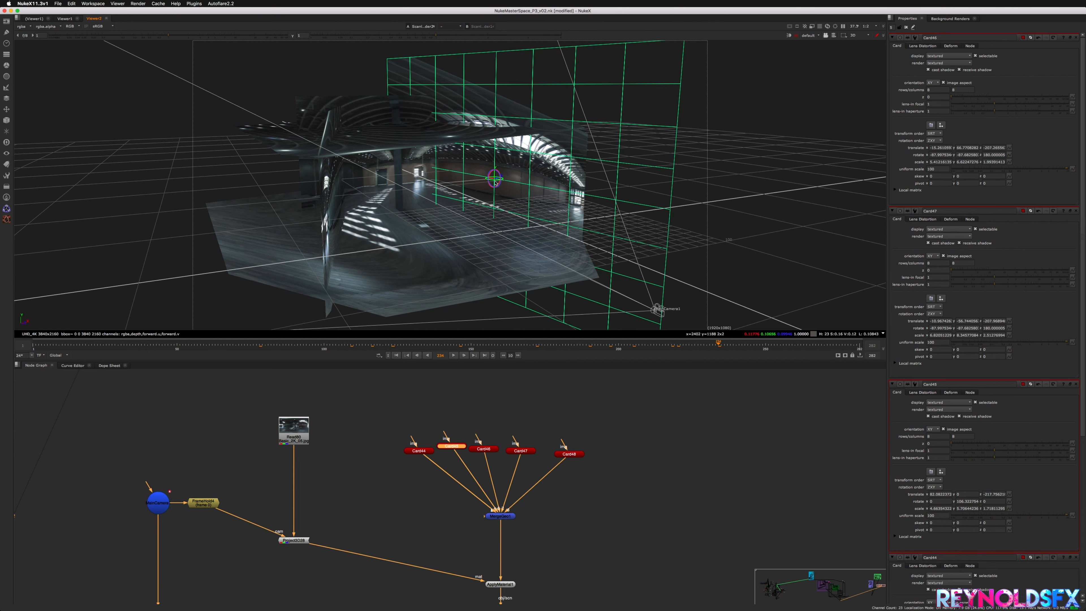
left_click_drag(495, 178, 504, 183, "ctrl")
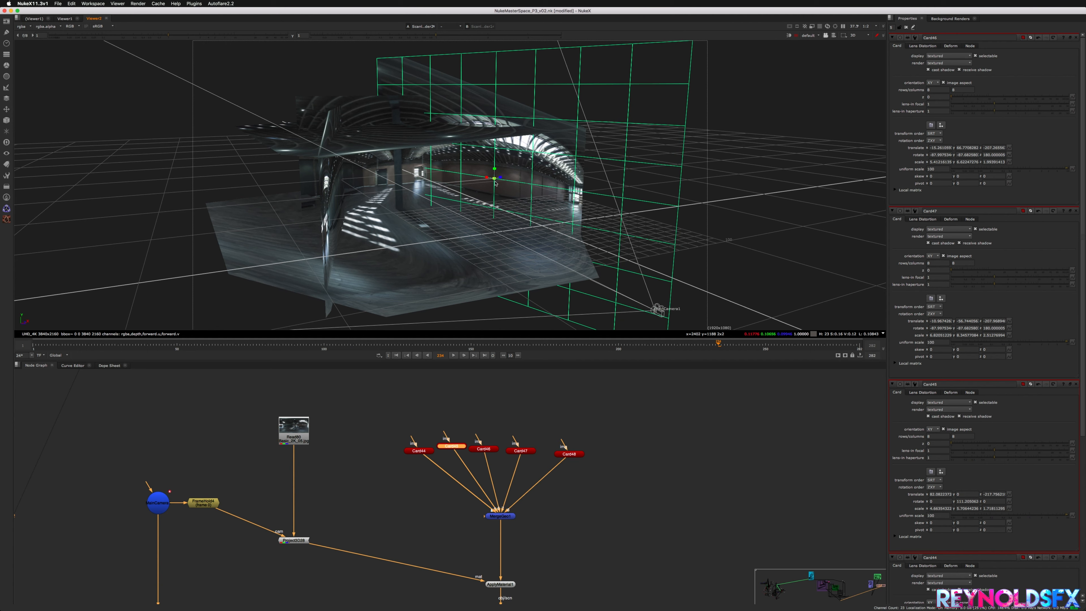
Step: Open the main camera's properties and examine the camera's position relative to the projected cards in the 3D view
left_click_drag(584, 236, 530, 220, "ctrl")
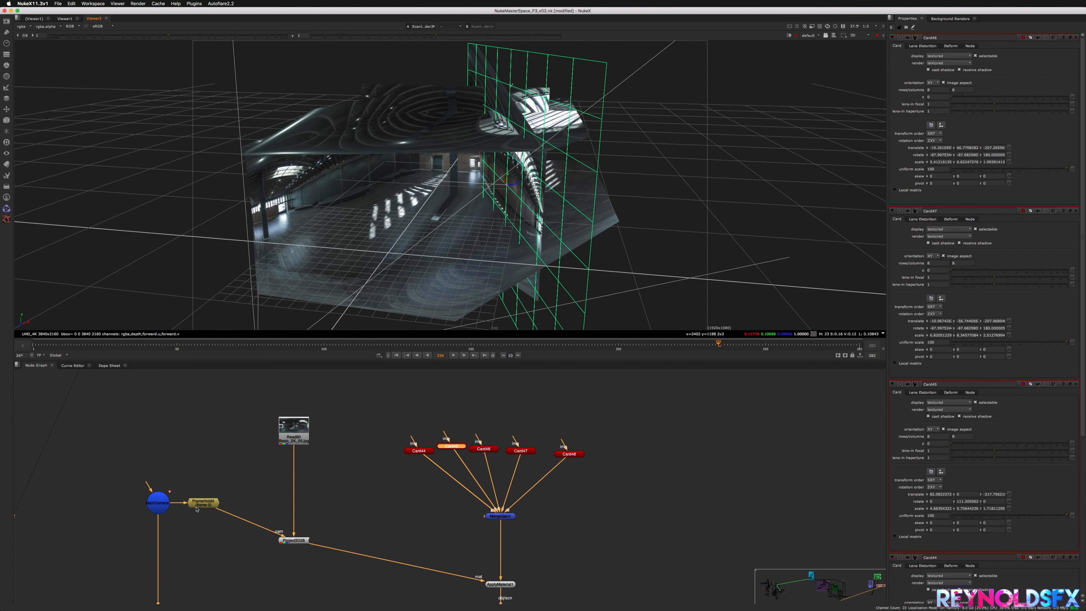
middle_click_drag(73, 535, 165, 503)
left_click(165, 503)
left_click(246, 478)
left_click_drag(298, 477, 301, 484)
left_click(252, 471)
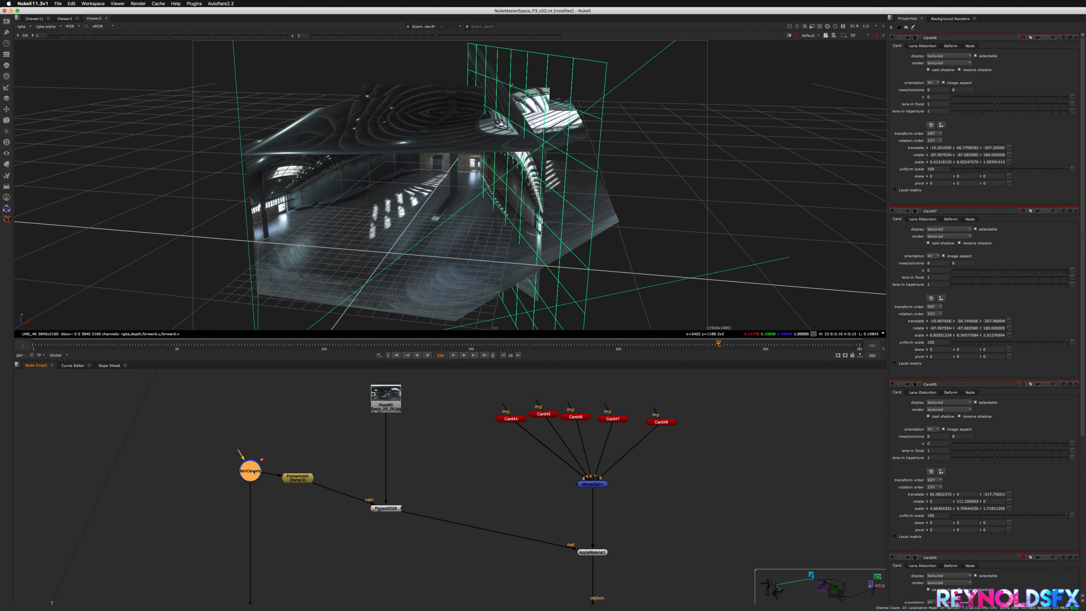
scroll(480, 322, "up", 2)
scroll(480, 322, "down", 5)
middle_click_drag(409, 269, 520, 222)
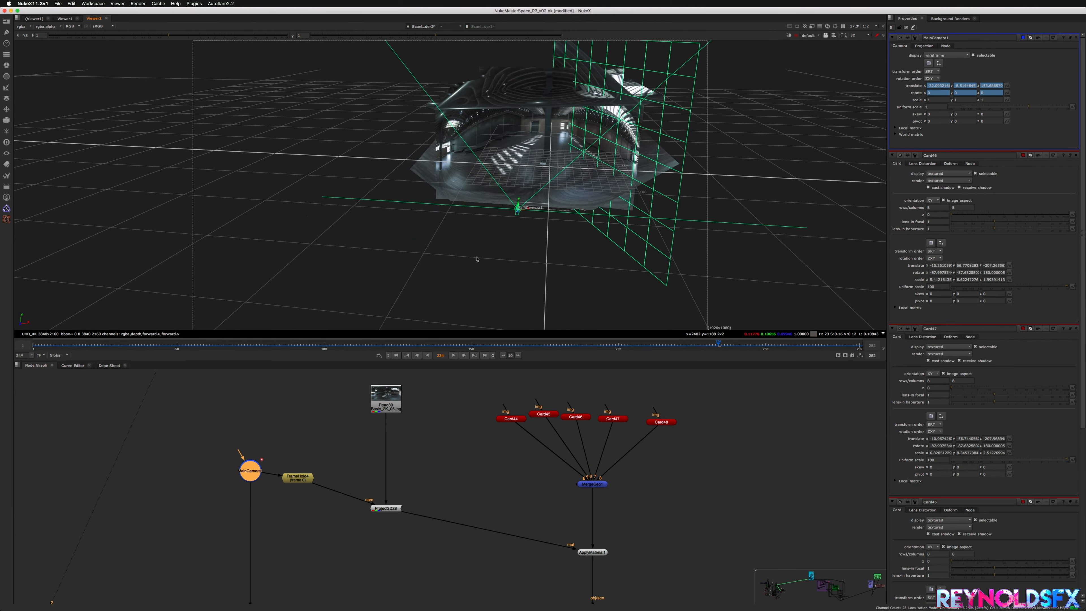
scroll(548, 240, "up", 2)
middle_click_drag(599, 242, 579, 247)
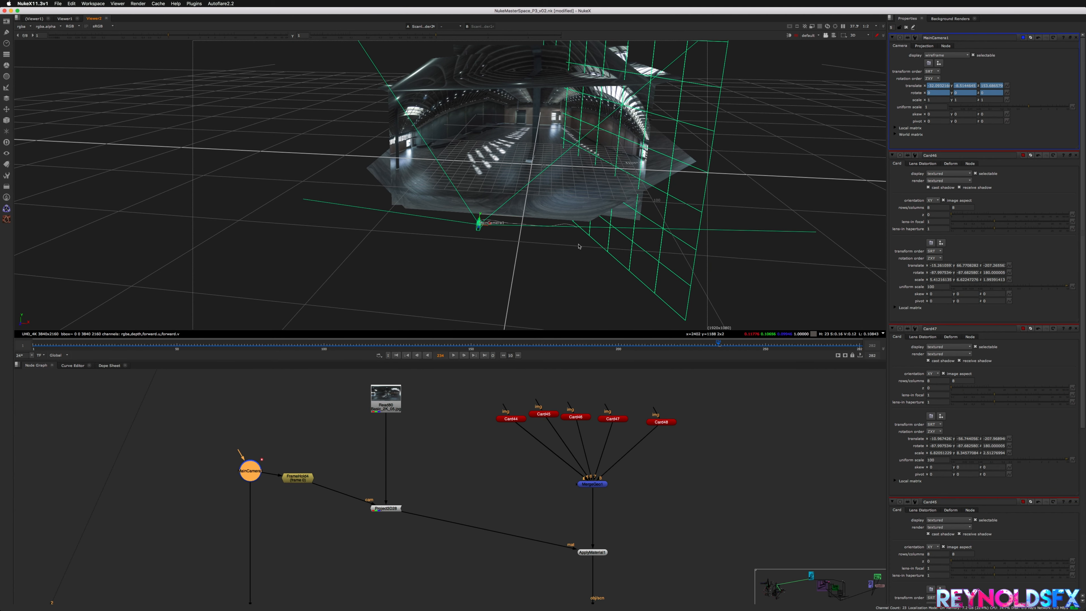
Step: Duplicate the main camera, place the copy above FrameHold as its input in place of the original, and open the copy's properties
middle_click_drag(285, 454, 374, 411)
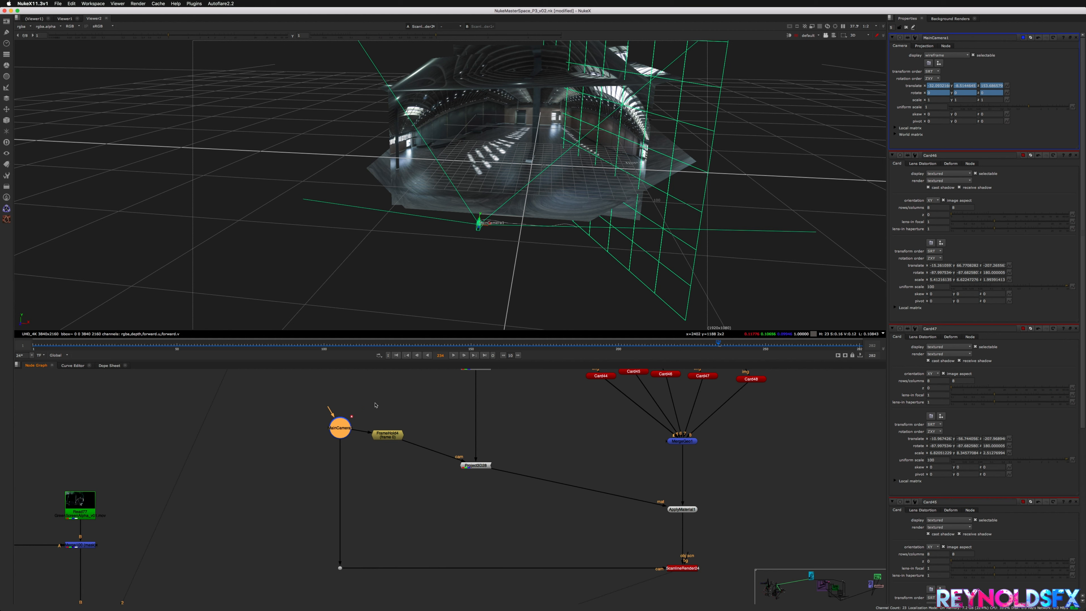
key("ctrl+v")
left_click_drag(367, 434, 392, 405)
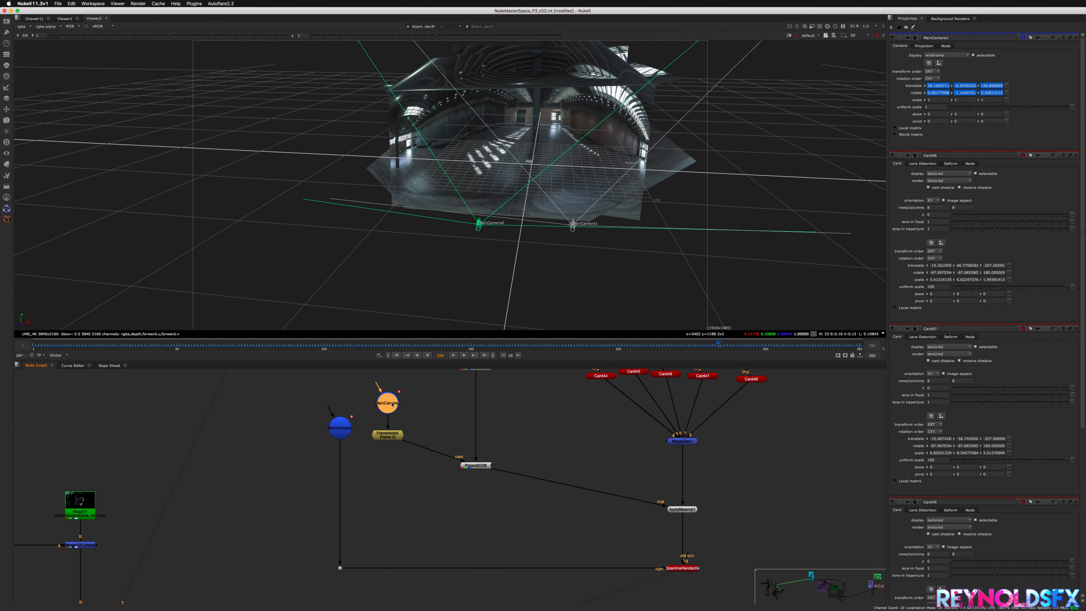
double_click(394, 405)
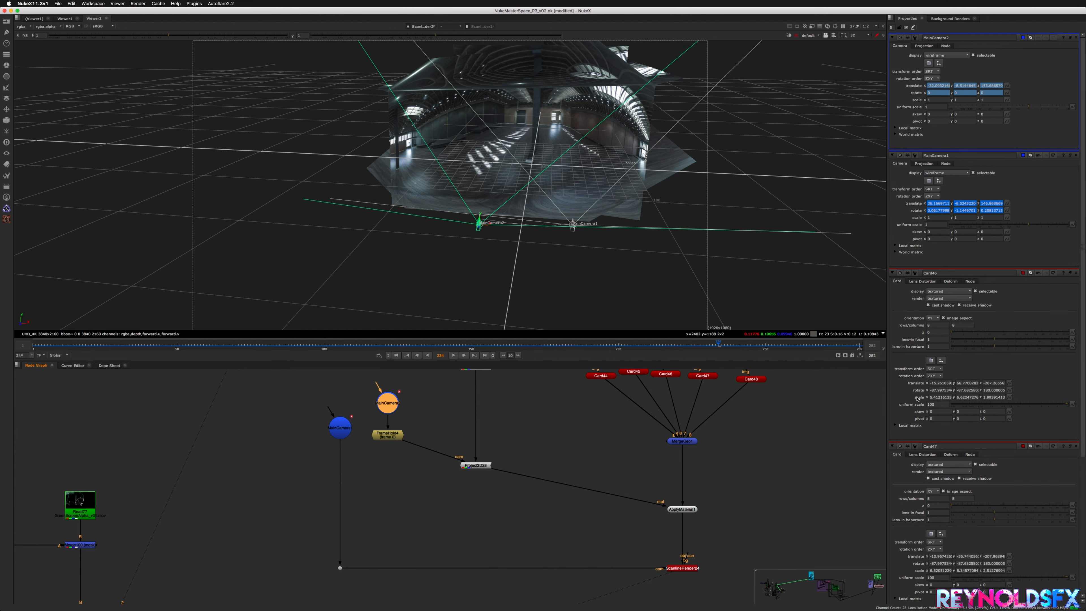
Step: Remove the animation from all knobs of the duplicate camera above FrameHold and reselect that camera
right_click(1016, 85)
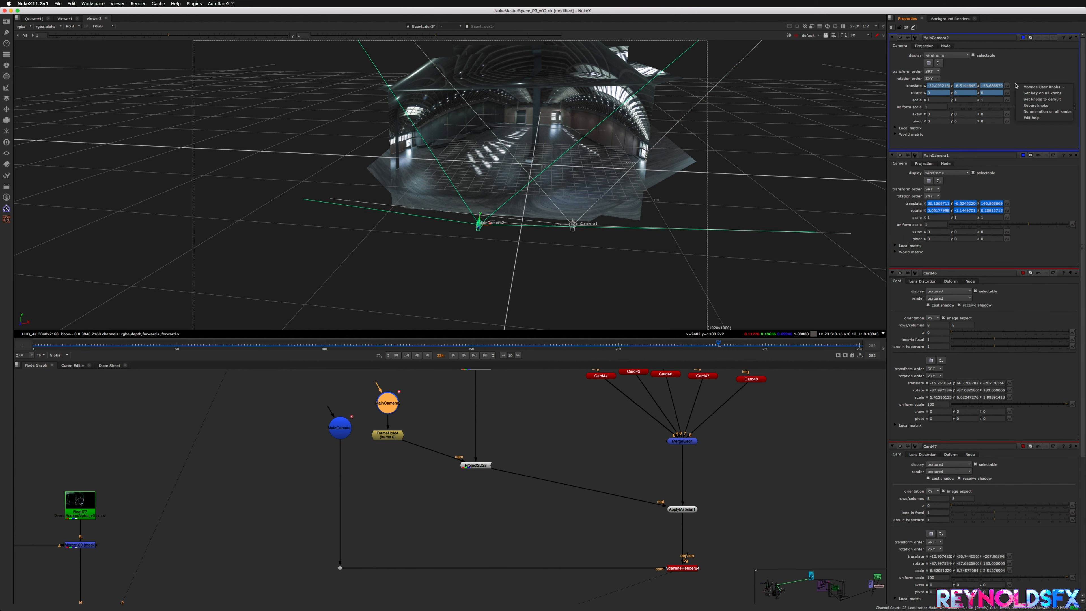
left_click(1031, 111)
left_click(534, 312)
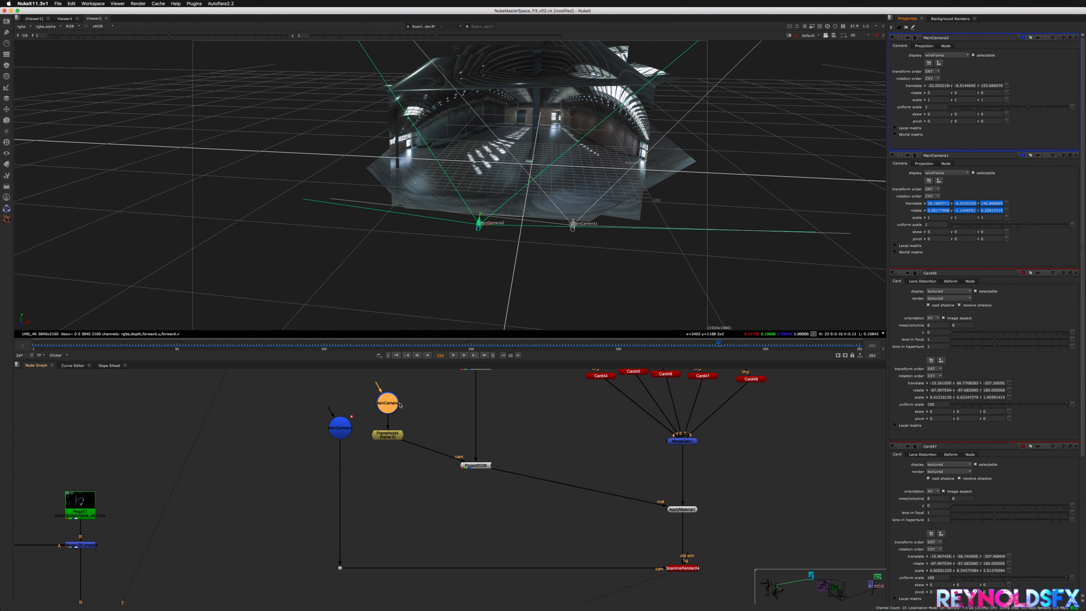
left_click(397, 436)
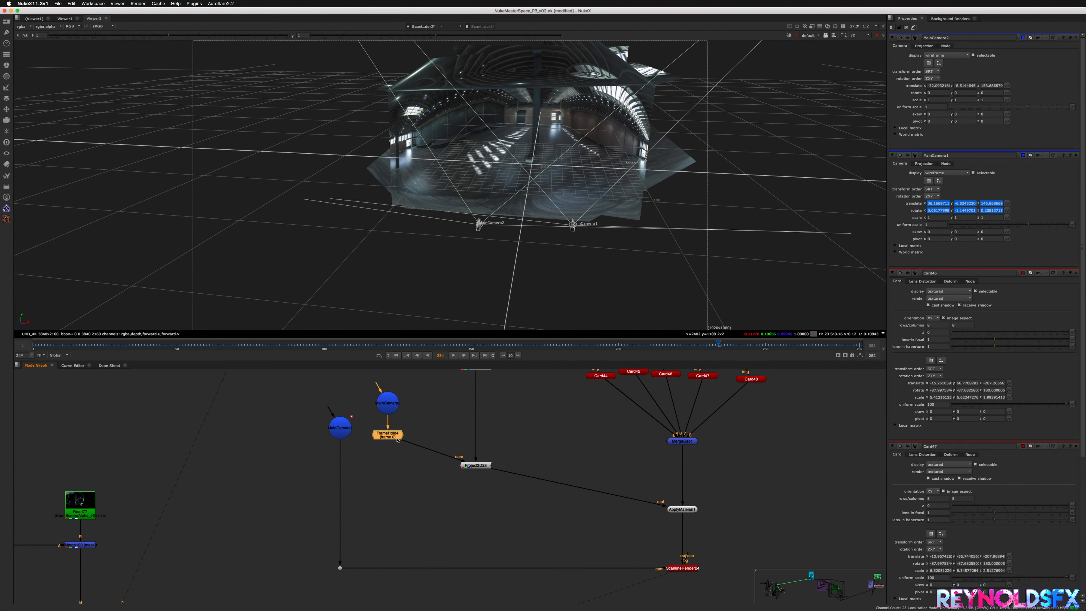
left_click(387, 409)
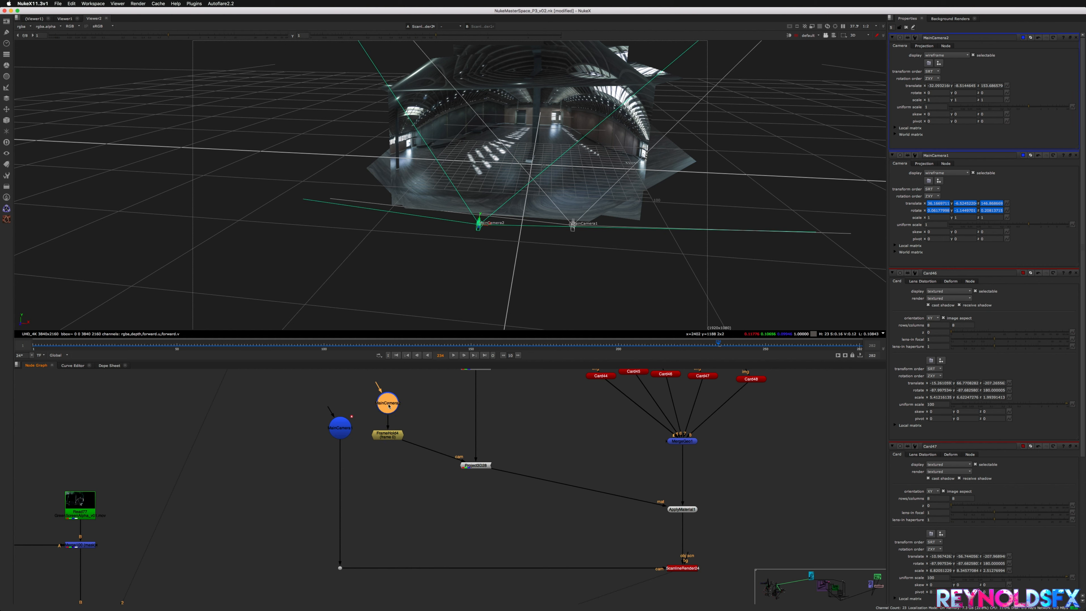
Step: Move the duplicate projection camera back along Z, away from the cards, to about 259, and undo the trial rotation
left_click_drag(522, 226, 69, 306, "super")
left_click_drag(137, 299, 215, 242, "super")
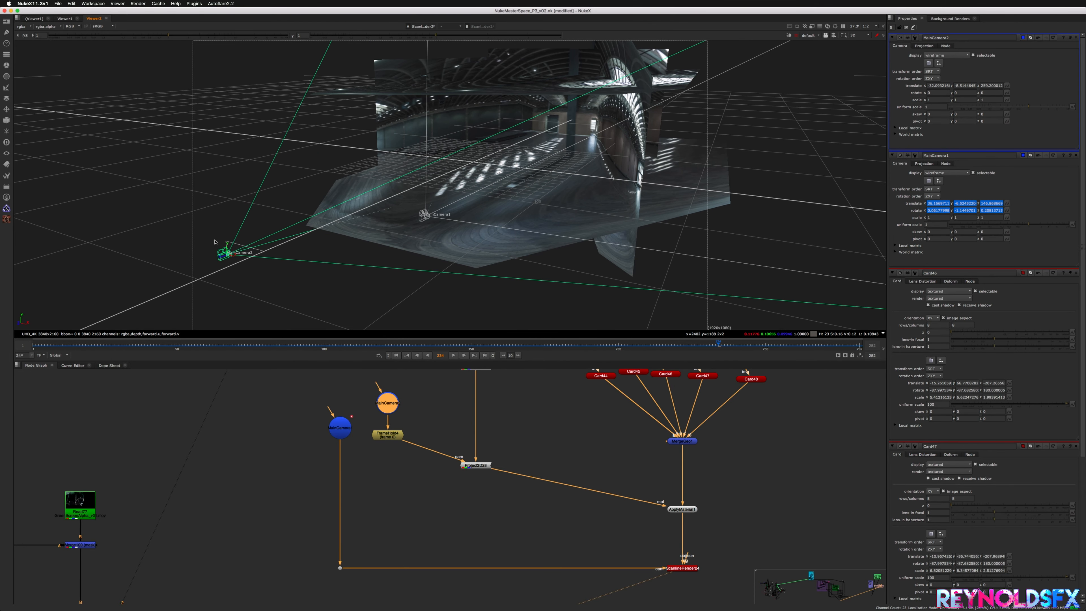
left_click(228, 255)
left_click_drag(231, 247, 232, 256, "ctrl")
key("super+z")
Step: Check the ScanlineRender output in the 2D view and return to the 3D view
middle_click_drag(513, 506, 407, 454)
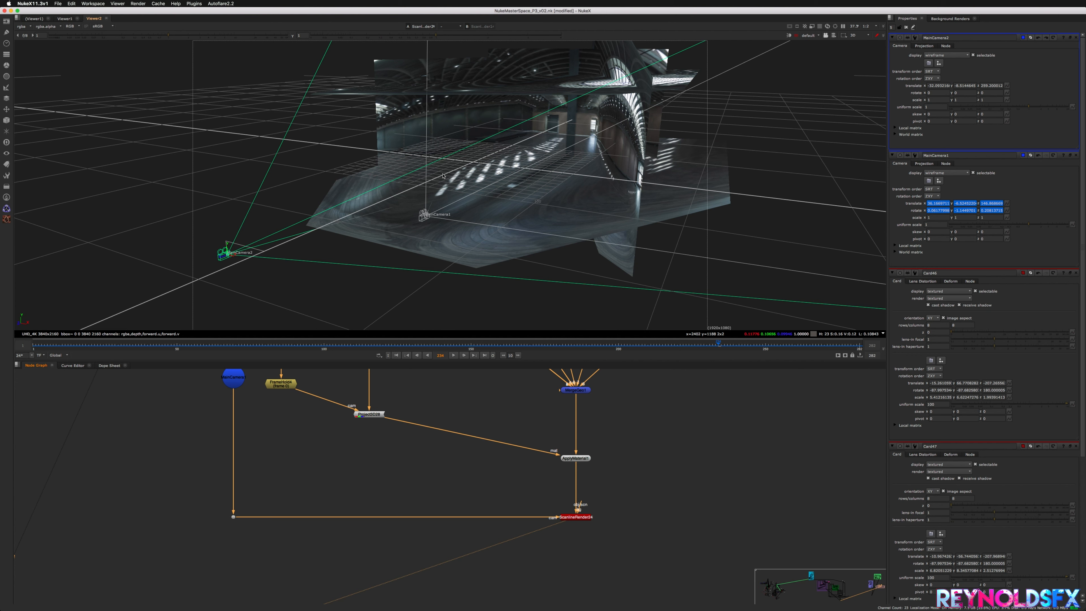
left_click(581, 562)
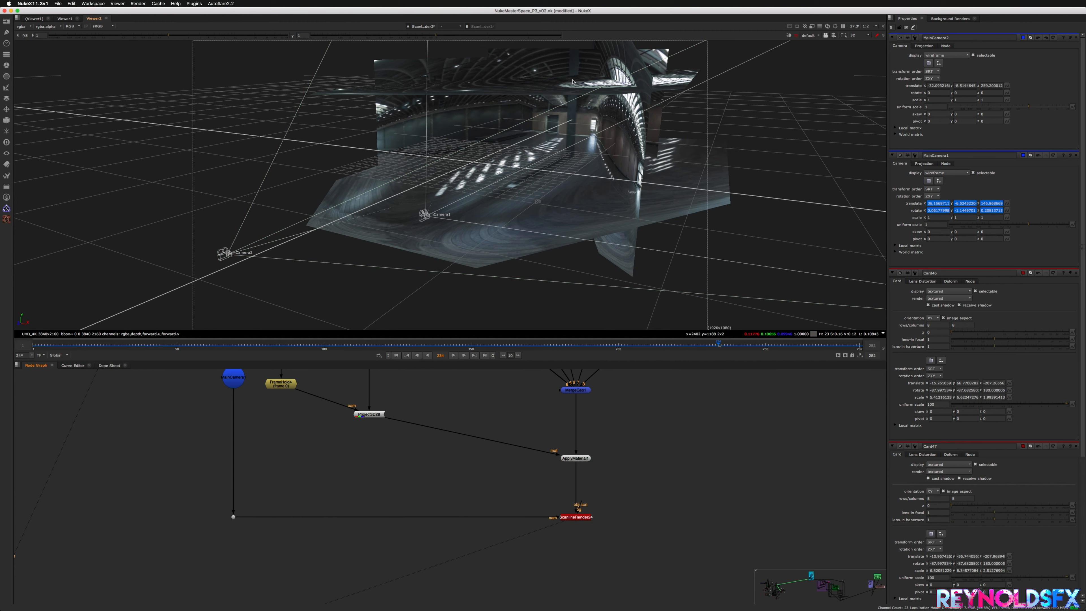
key("Tab")
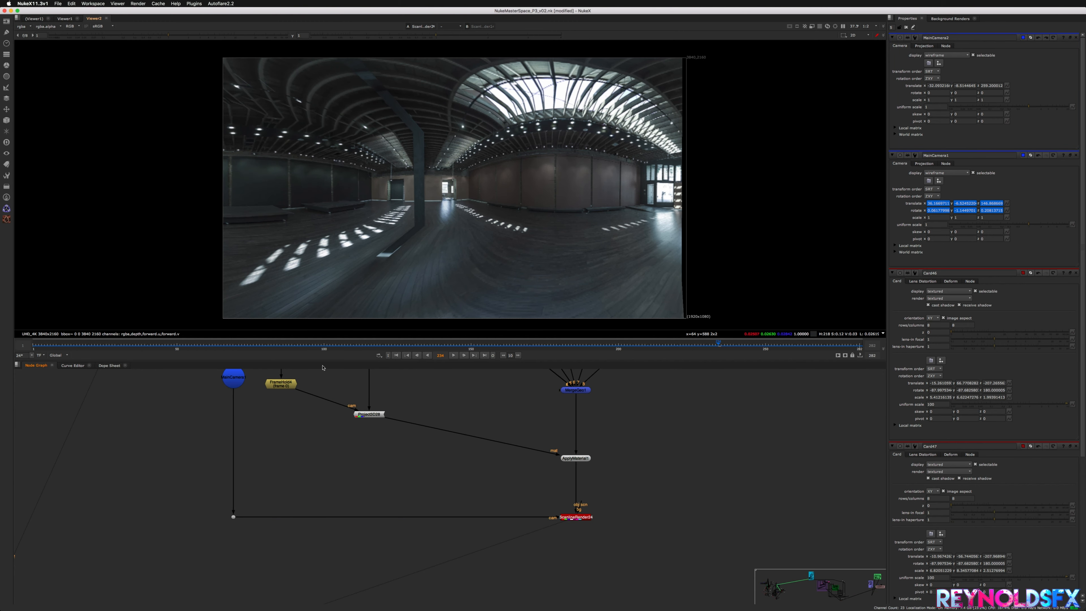
key("Tab")
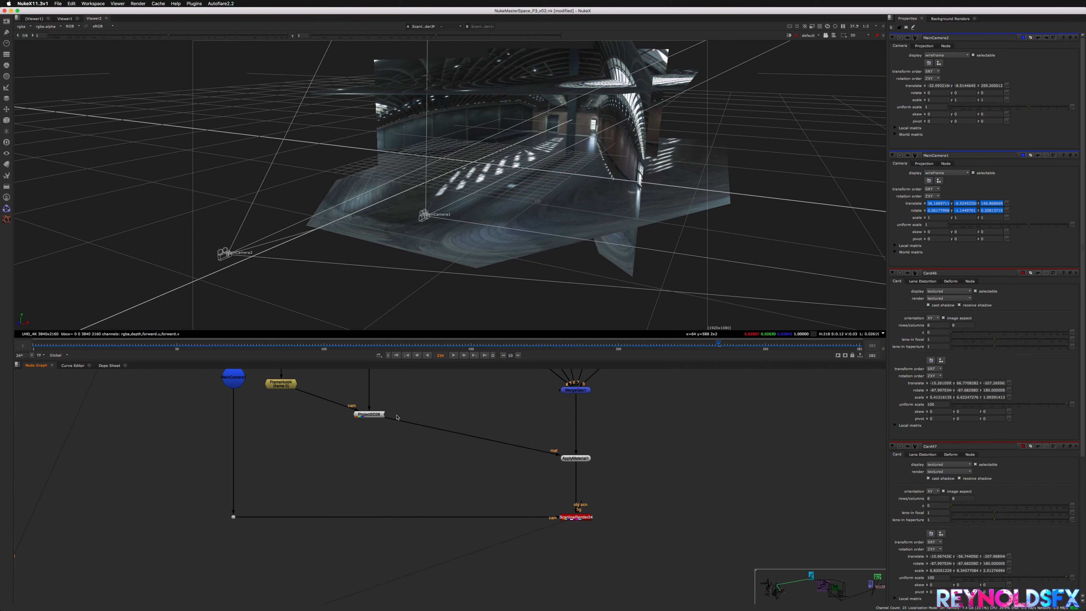
Step: Move the duplicate projection camera closer to the cards, to about 239 in Z
middle_click_drag(396, 417, 490, 515)
left_click(377, 451)
left_click_drag(228, 255, 281, 233)
Step: Review the projected render in 2D by scrubbing and playing different parts of the shot, checking the image edges for gaps
key("Tab")
left_click(398, 345)
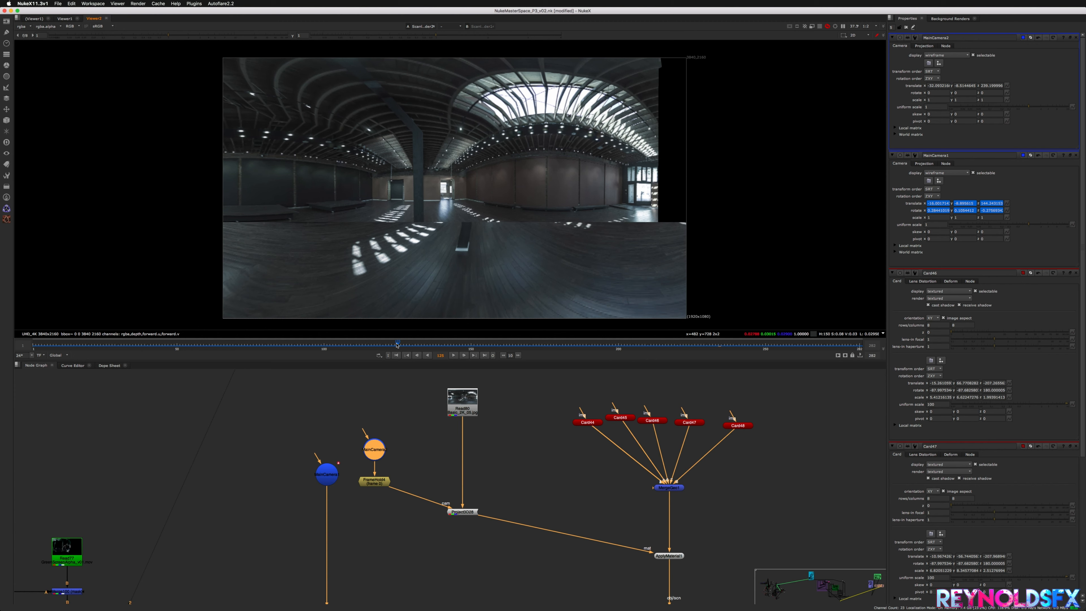
left_click(340, 345)
left_click(260, 345)
left_click(245, 345)
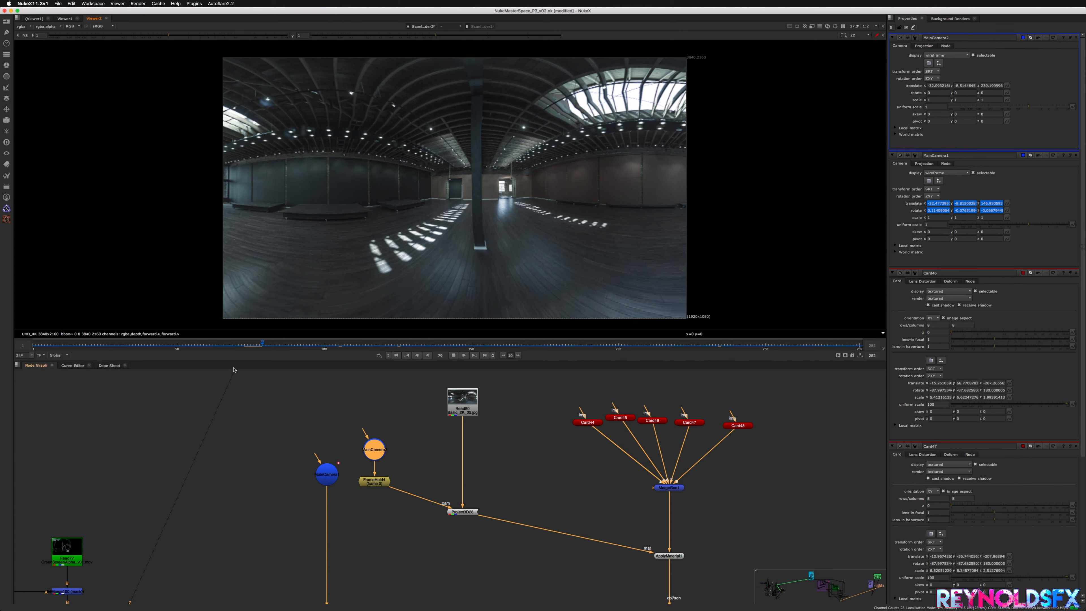
left_click(246, 345)
left_click(456, 345)
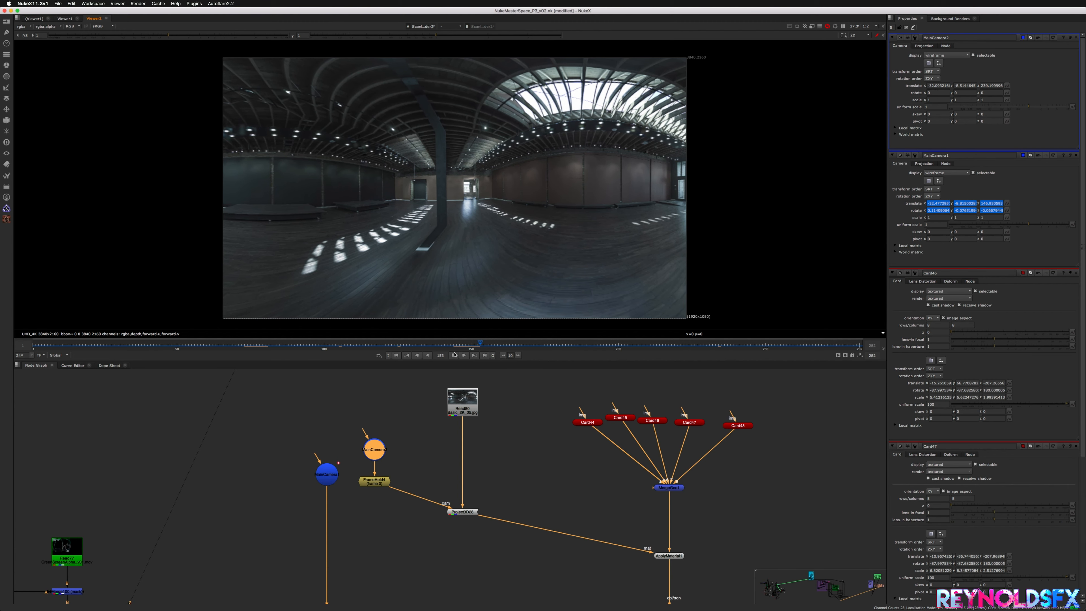
left_click(457, 345)
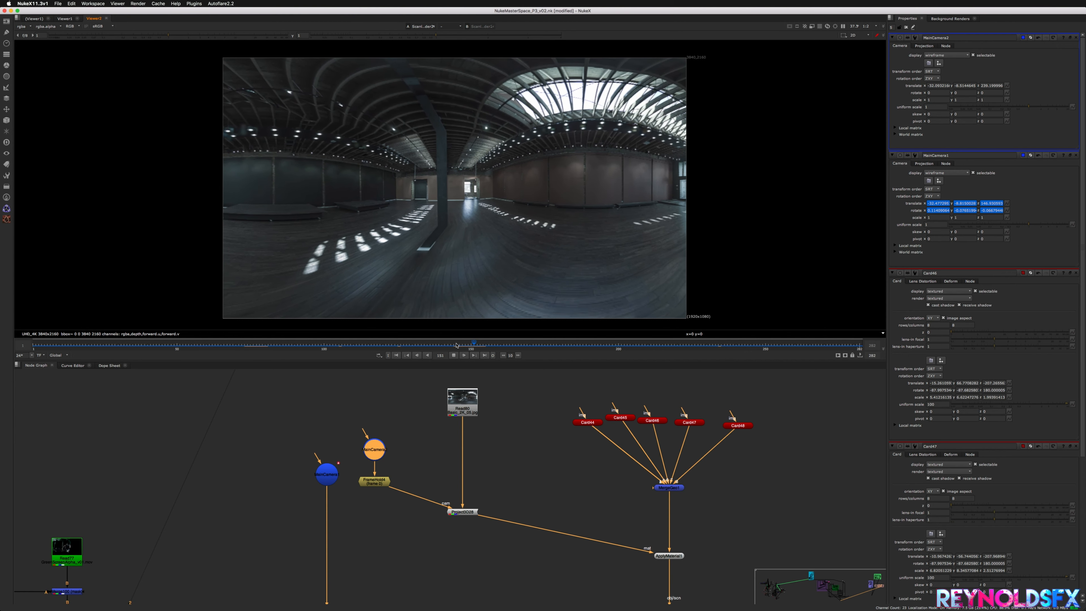
left_click(457, 346)
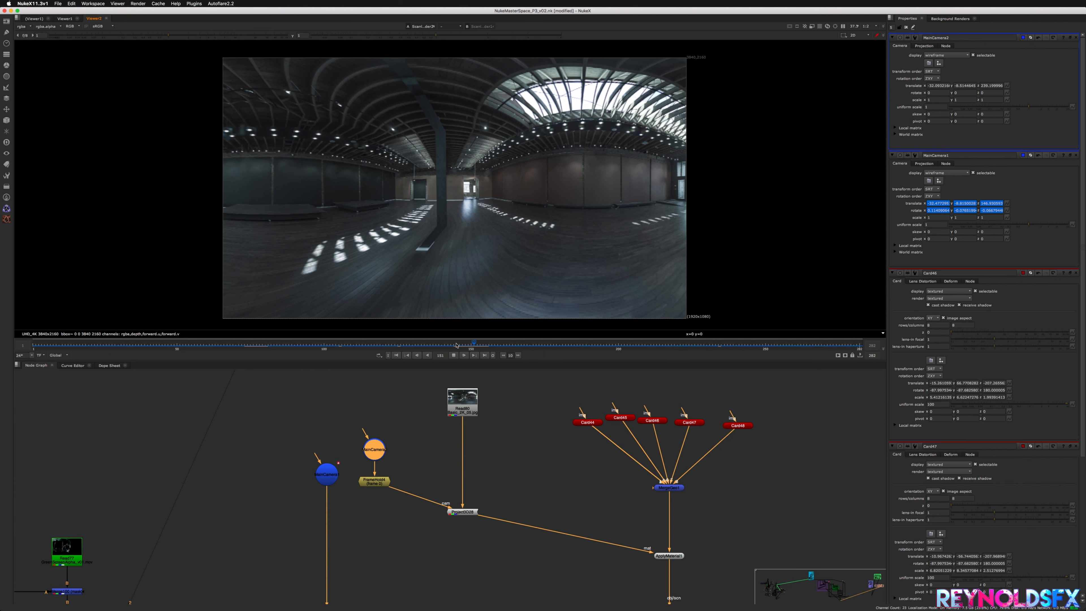
left_click(456, 345)
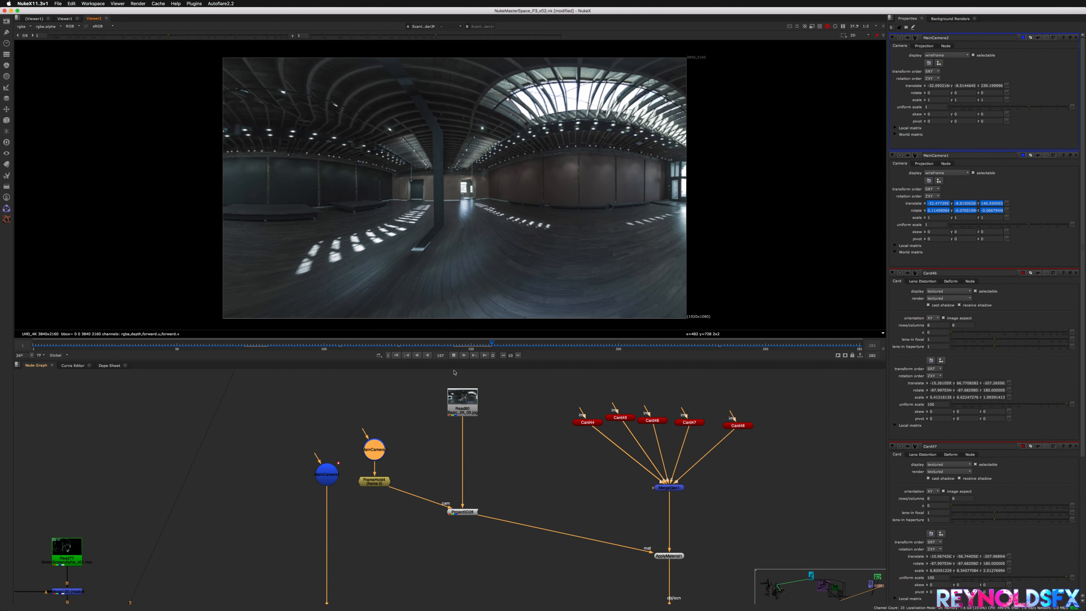
left_click(457, 345)
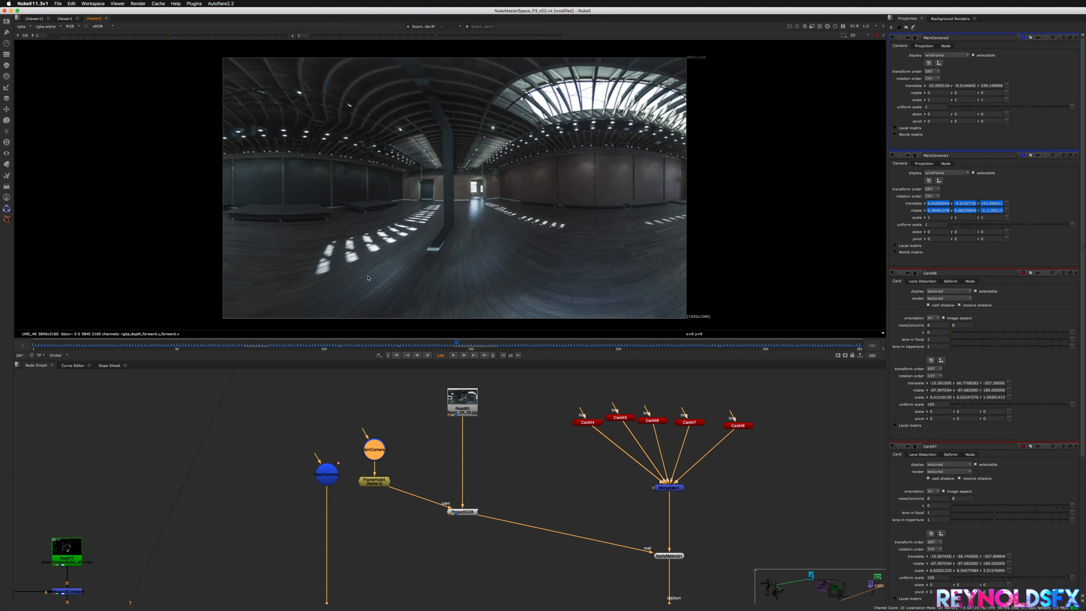
Step: Add a luminance Keyer below the projection's ScanlineRender and space it slightly lower in the node graph
middle_click_drag(557, 499, 444, 404)
scroll(558, 527, "down", 2)
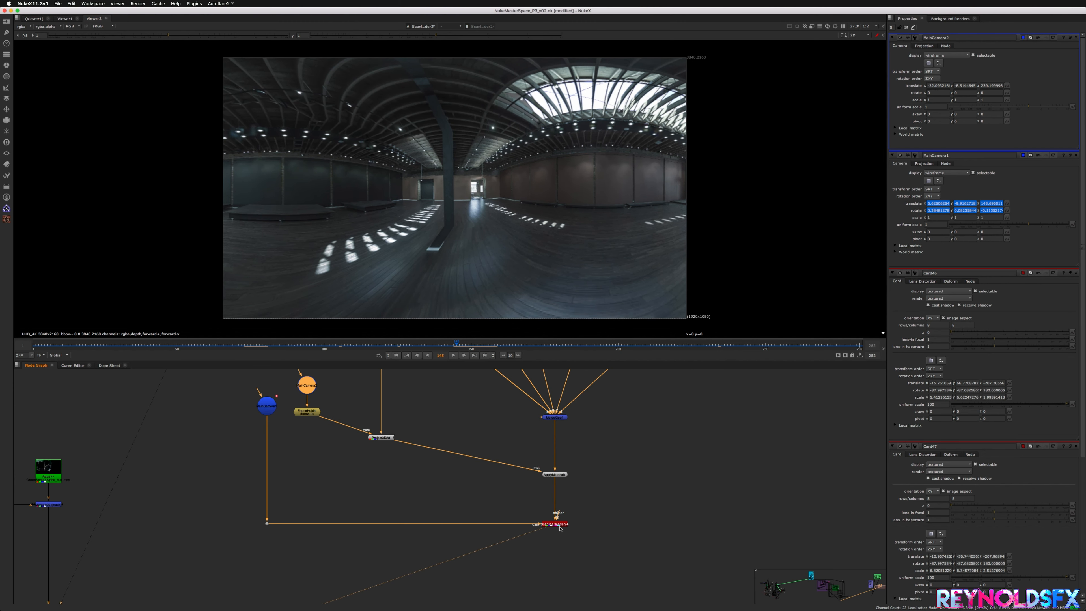
middle_click_drag(559, 526, 549, 507)
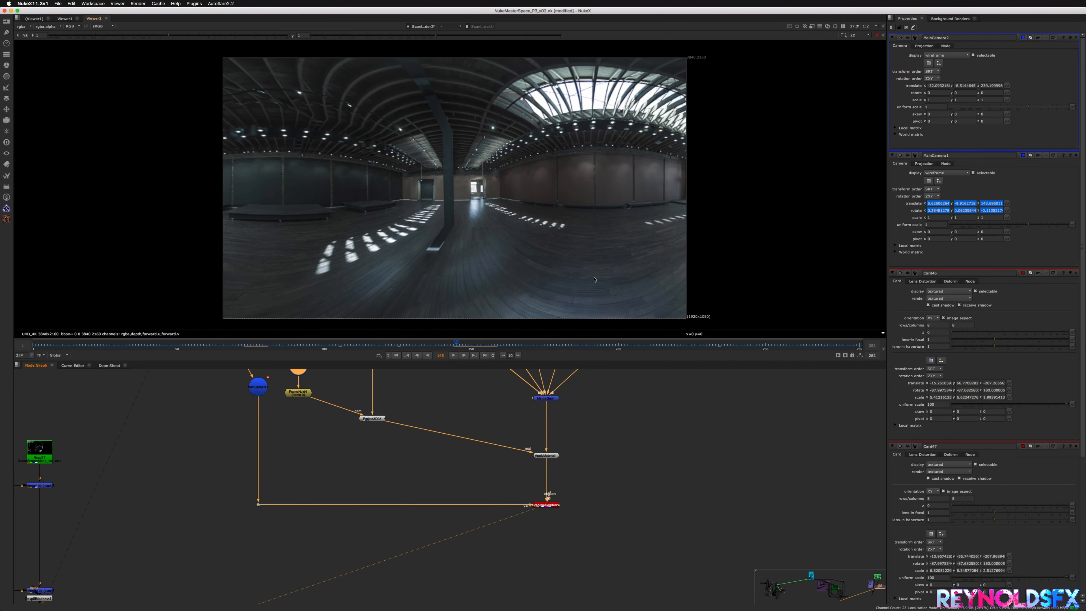
left_click(545, 507)
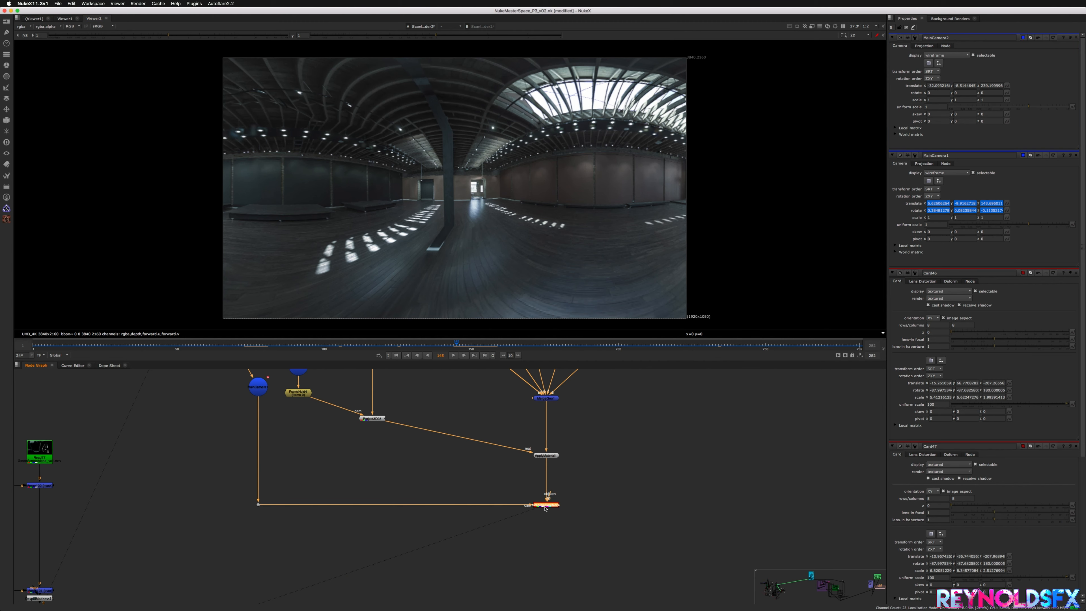
middle_click_drag(546, 508, 542, 491)
key("Tab")
type("keyer")
key("Return")
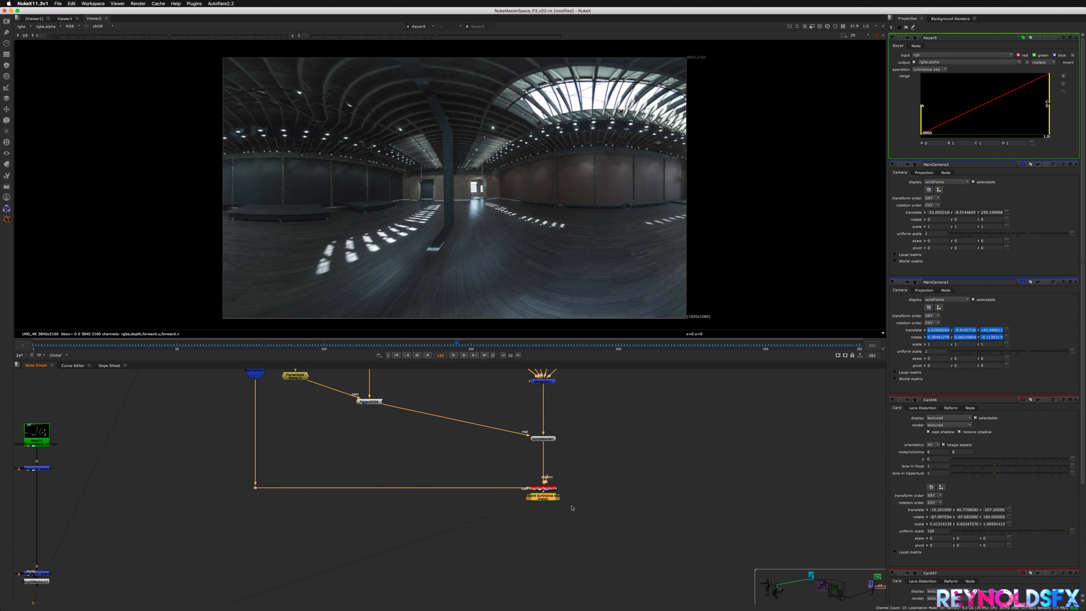
left_click(546, 499)
left_click_drag(546, 499, 546, 517)
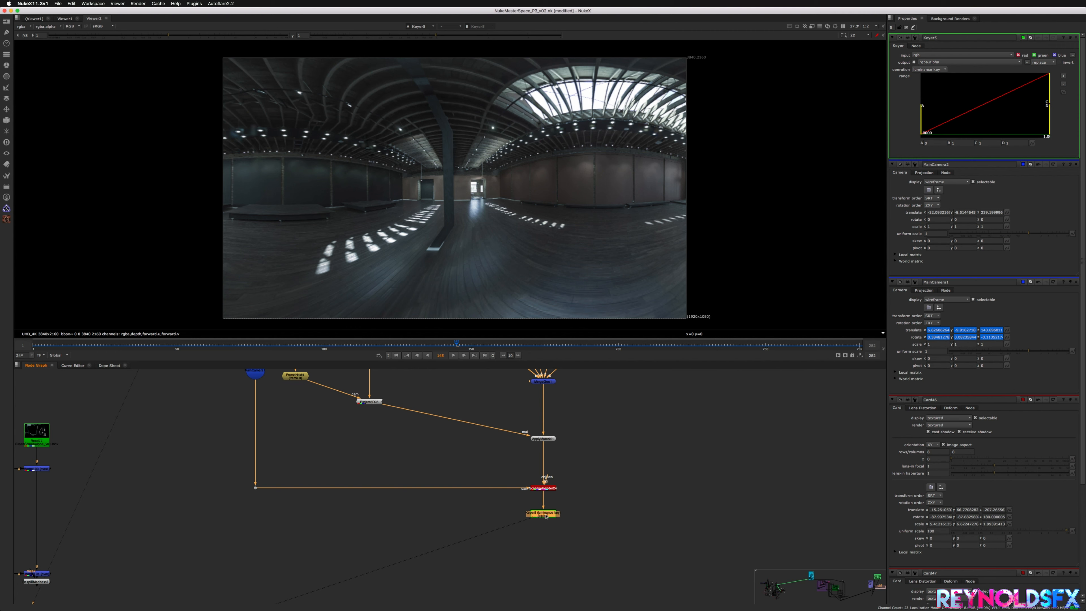
Step: Show the alpha channel and set the Keyer's range to about 0.07 for A and 0.53 for B
key("a")
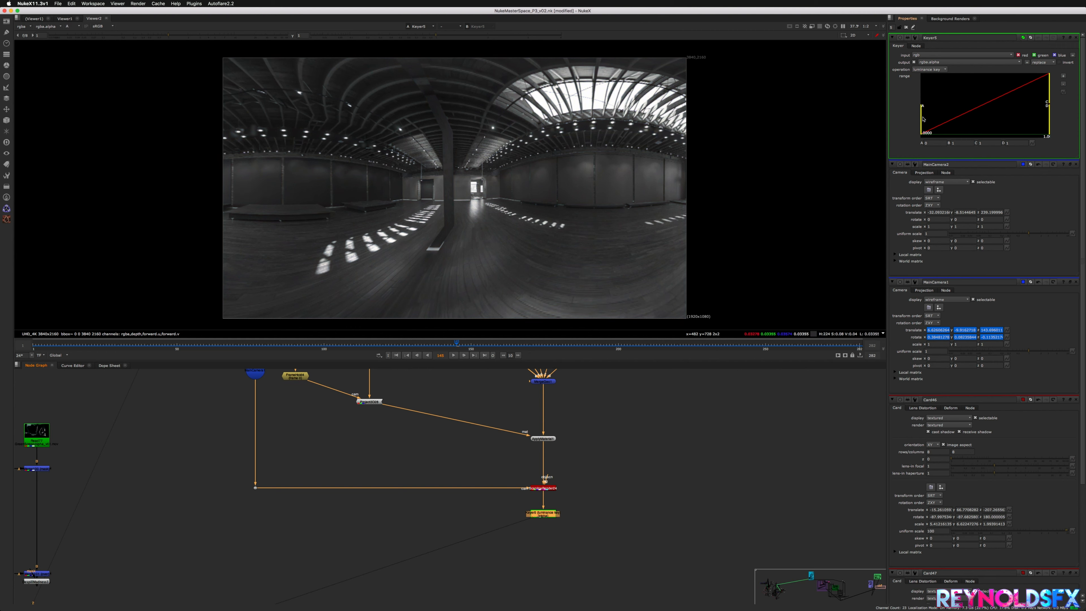
left_click_drag(923, 120, 950, 119)
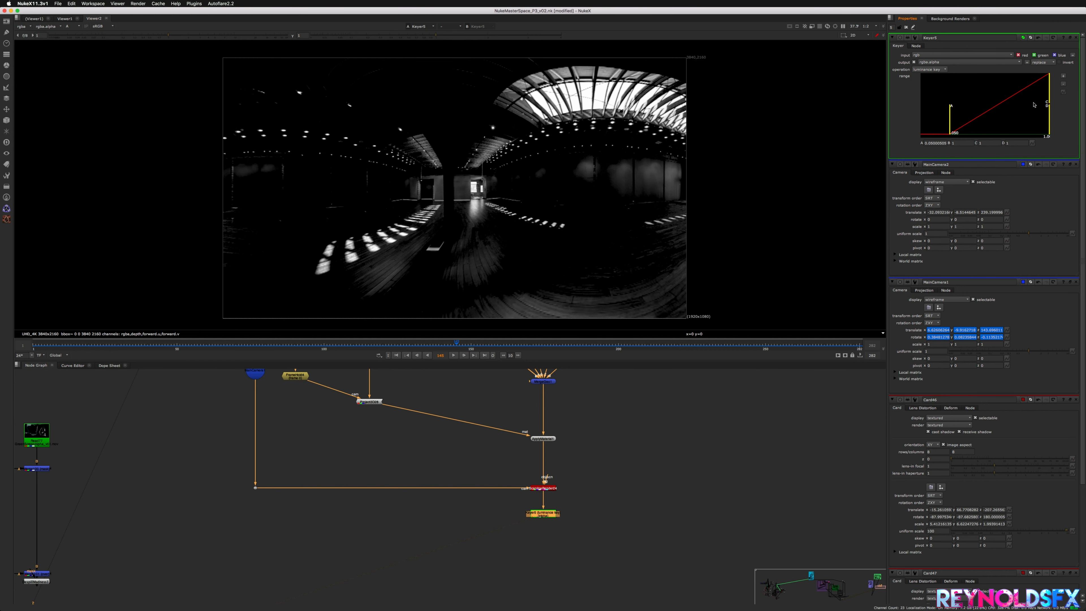
left_click_drag(1048, 103, 1016, 103)
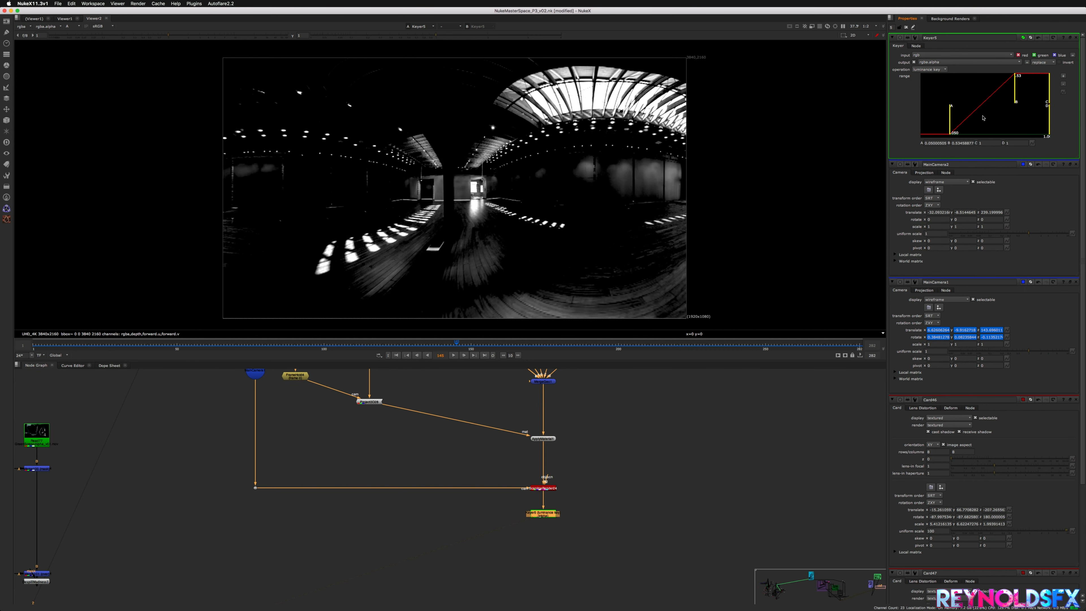
left_click_drag(950, 125, 955, 125)
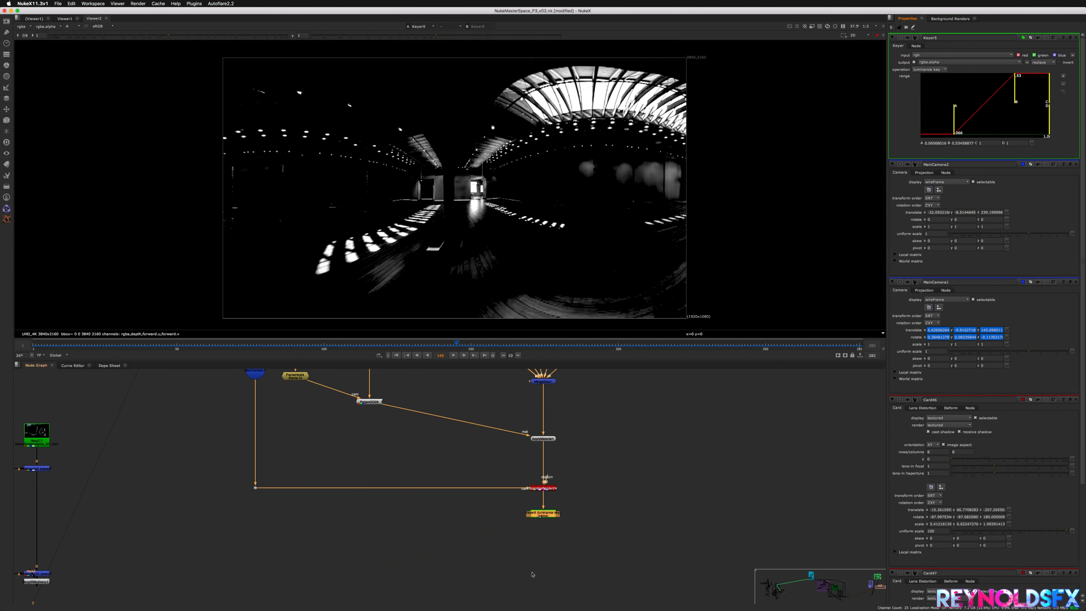
Step: Add a Premult node below the Keyer, switch the viewer back to colour and scrub through the keyed render
key("Tab")
type("pre")
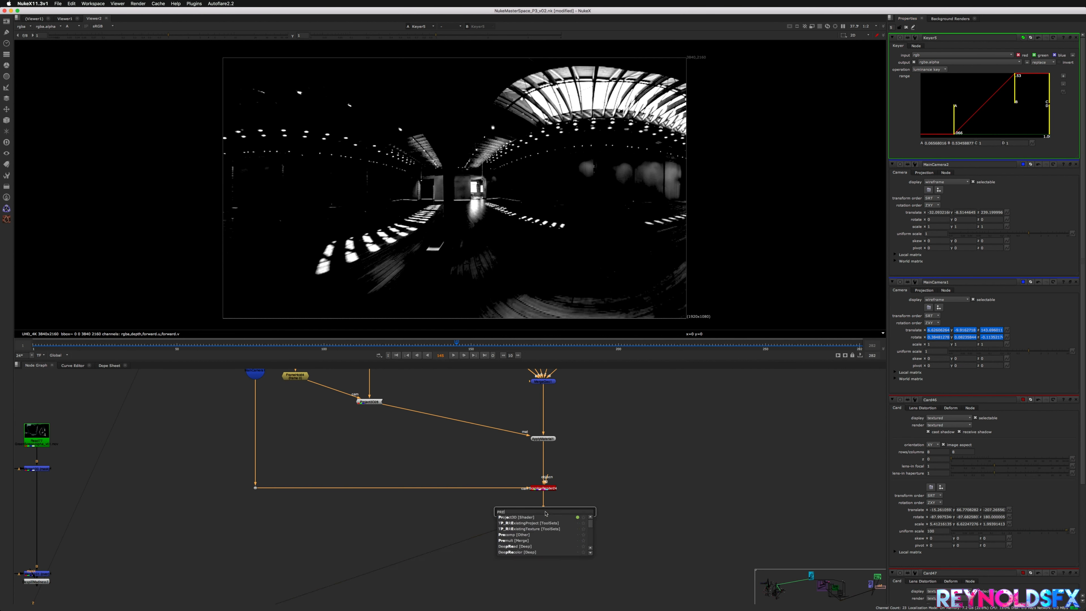
key("Down")
key("Down")
key("Down")
key("Down")
key("Return")
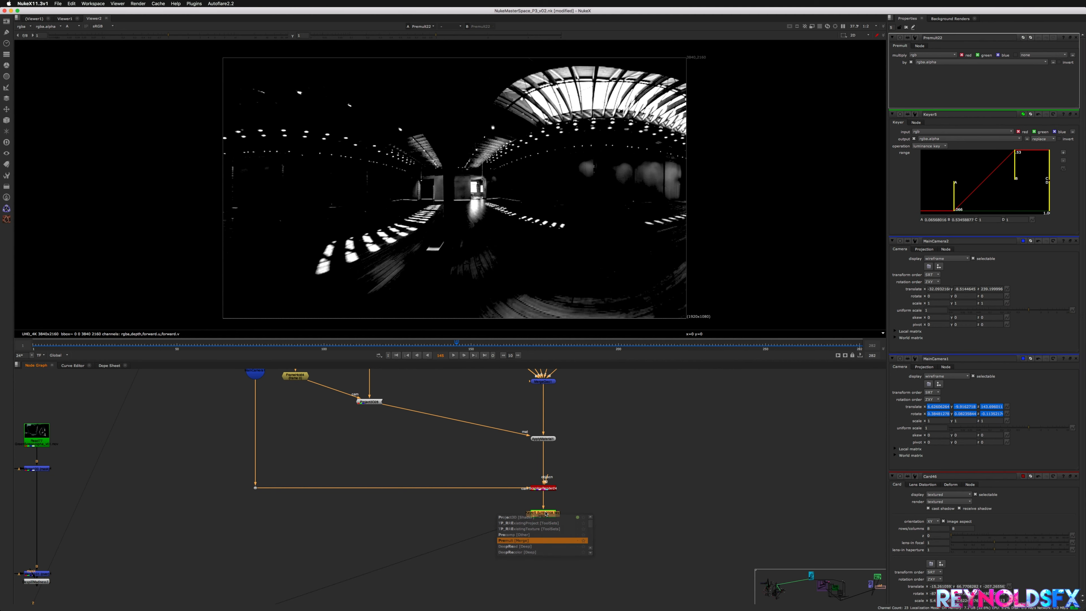
key("a")
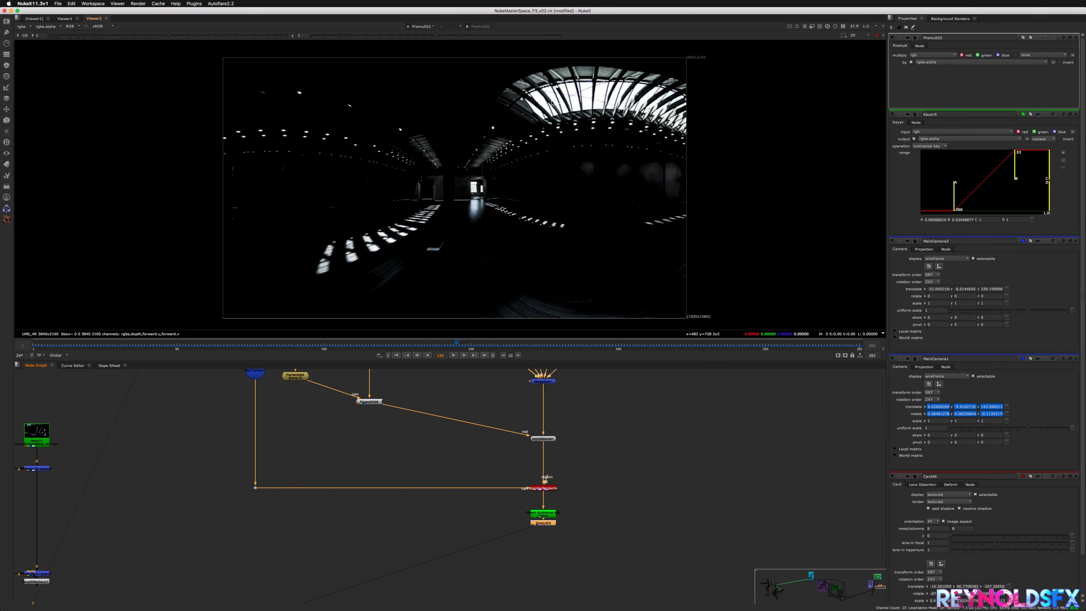
left_click_drag(340, 344, 592, 359)
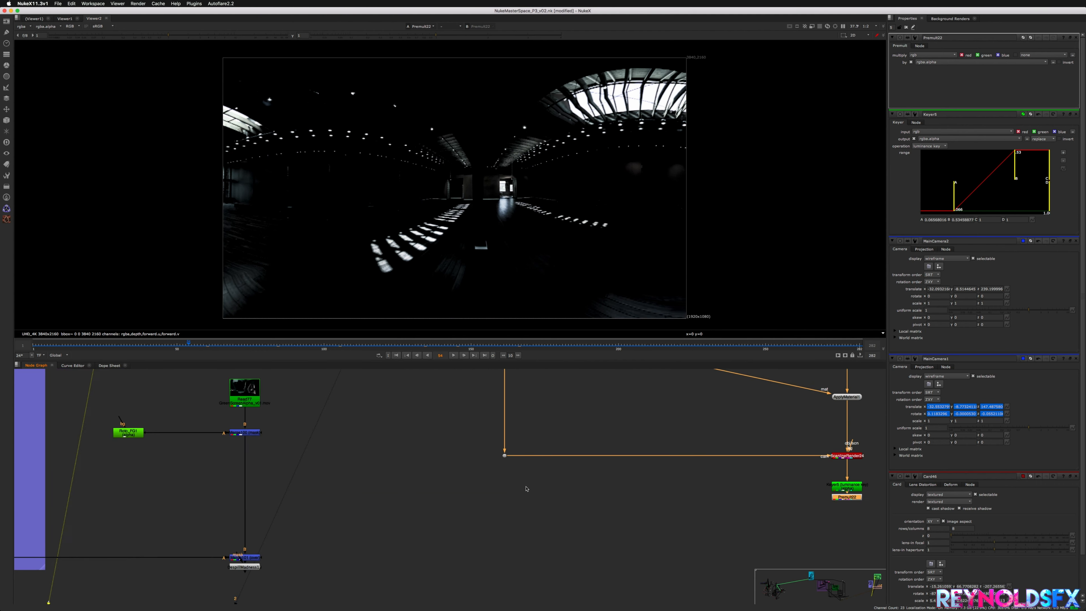
Step: Merge the premultiplied projection render with the character and spaceship composite using a new Merge node, and view the result
scroll(475, 503, "down", 4)
middle_click_drag(483, 500, 575, 470)
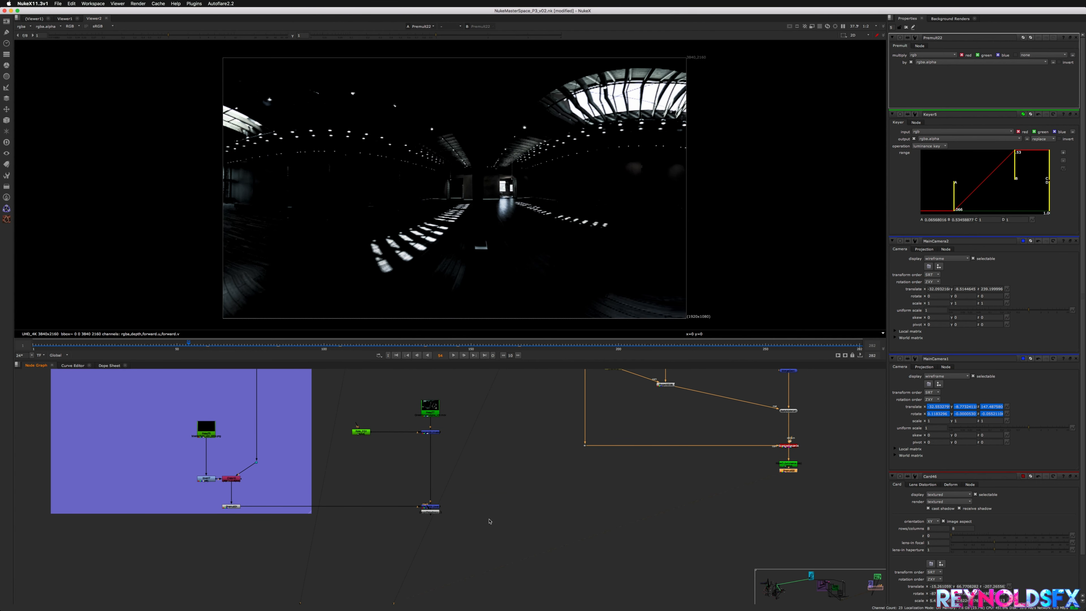
left_click(433, 514)
key("1")
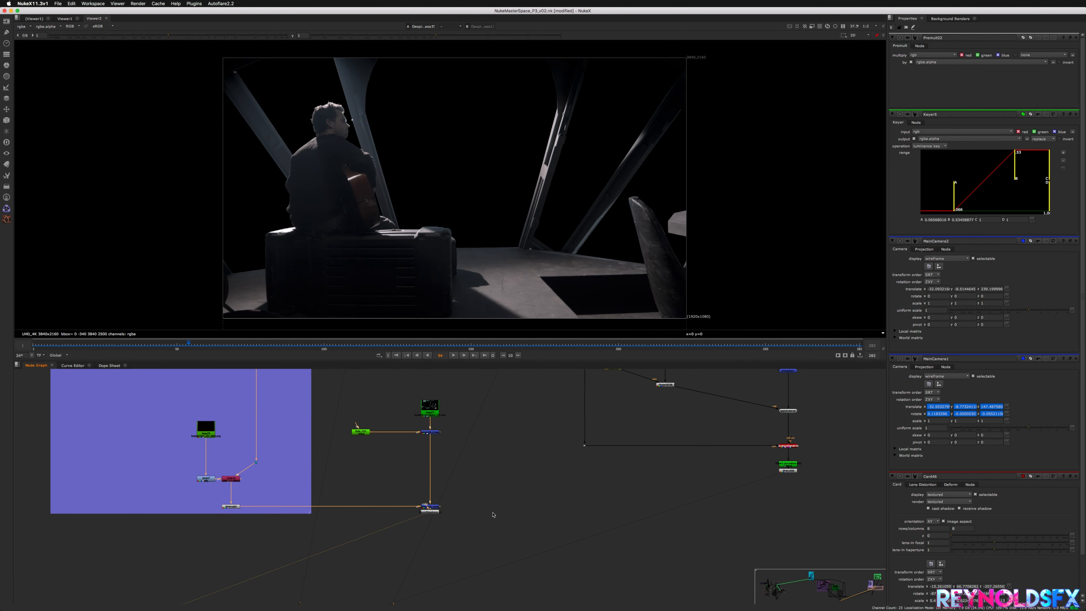
middle_click_drag(478, 512, 421, 480)
key("m")
left_click_drag(432, 496, 373, 476)
left_click_drag(419, 510, 373, 515)
key("1")
Step: Review the merged composite by scrubbing and playing the shot, checking the keyed lights behind the character
left_click(302, 346)
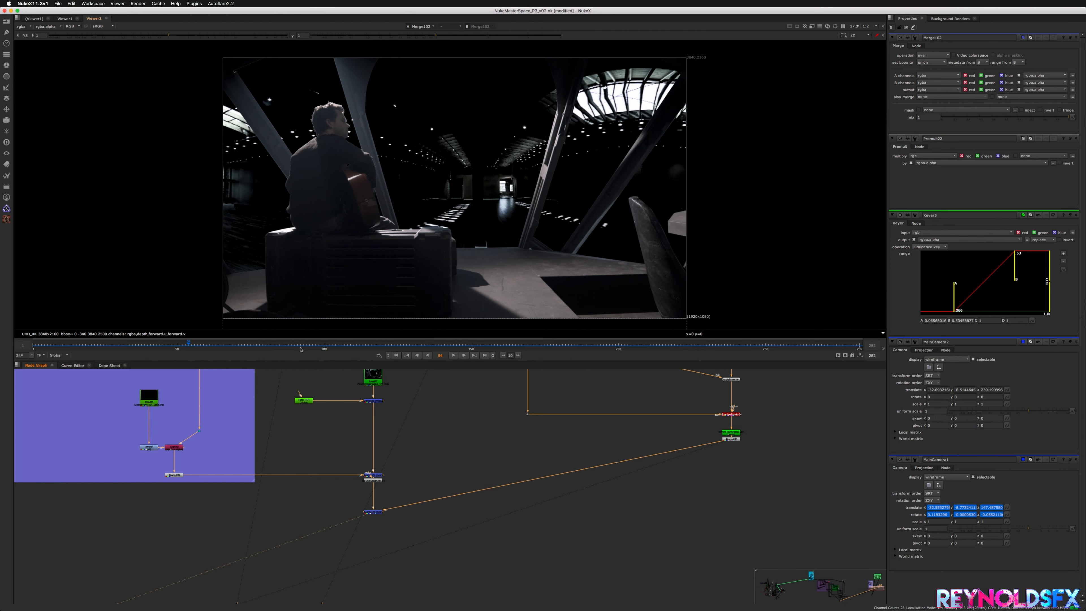
left_click_drag(302, 345, 539, 347)
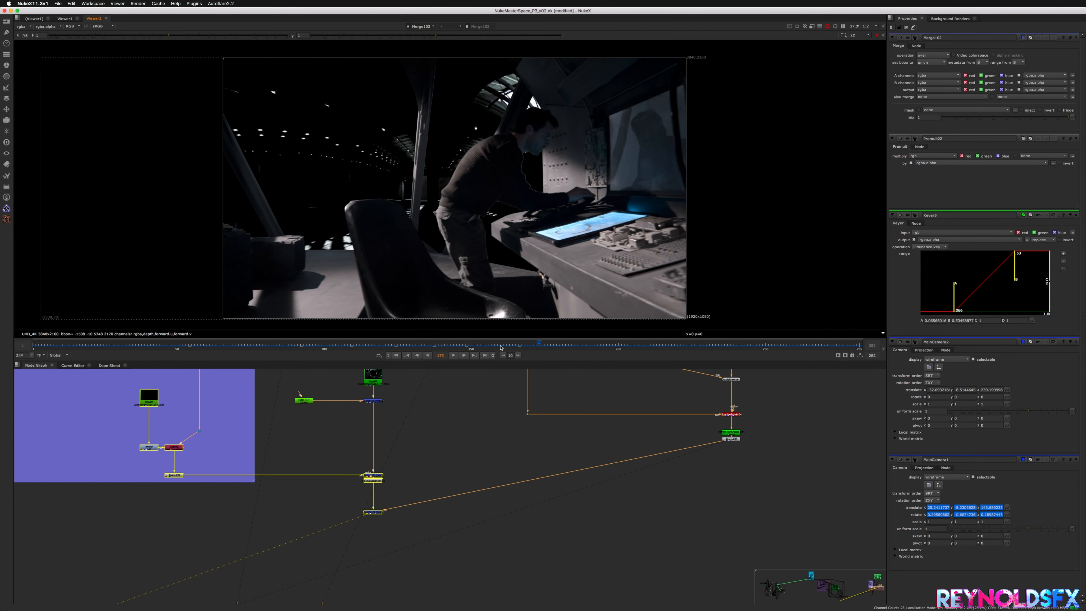
left_click(336, 346)
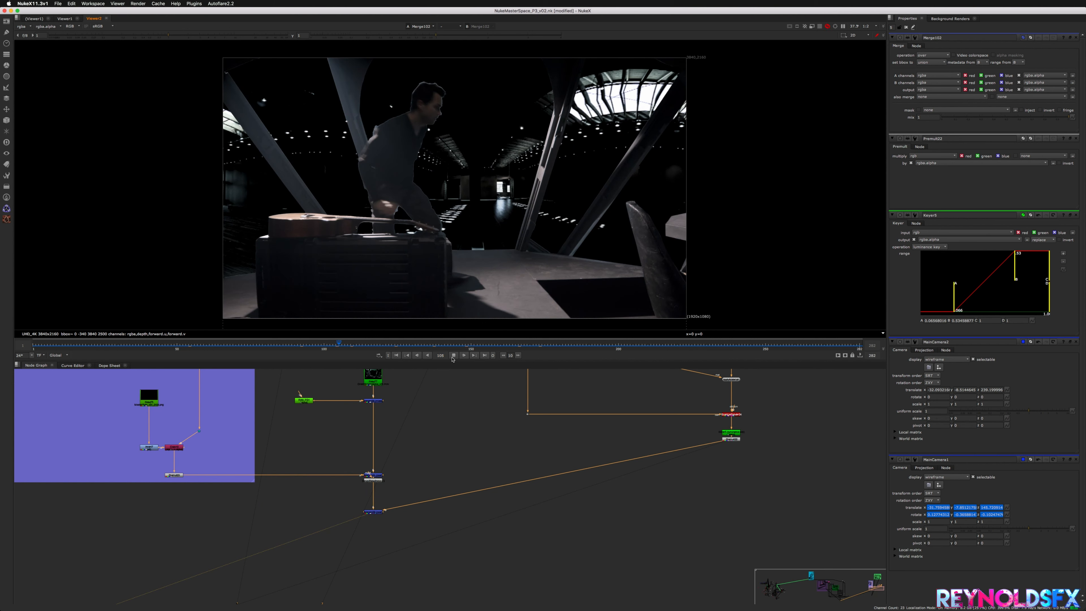
left_click(453, 355)
left_click(453, 356)
middle_click_drag(711, 433, 551, 488)
scroll(551, 488, "down", 1)
scroll(550, 488, "up", 4)
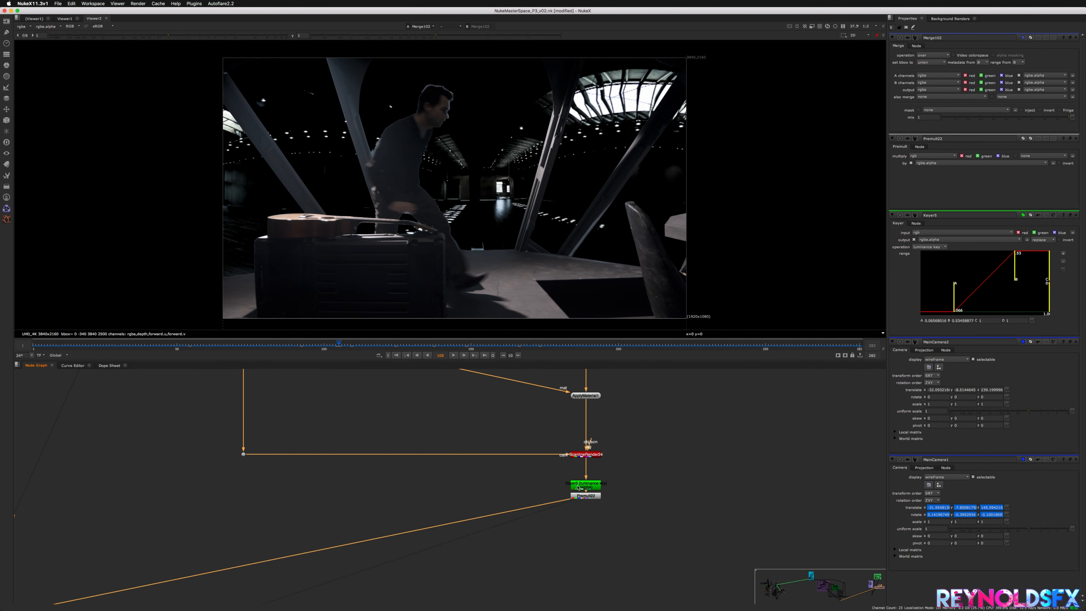
Step: Reopen the luminance Keyer and set its range to about 0.028 for A and 0.295 for B
double_click(586, 485)
left_click_drag(950, 116, 943, 117)
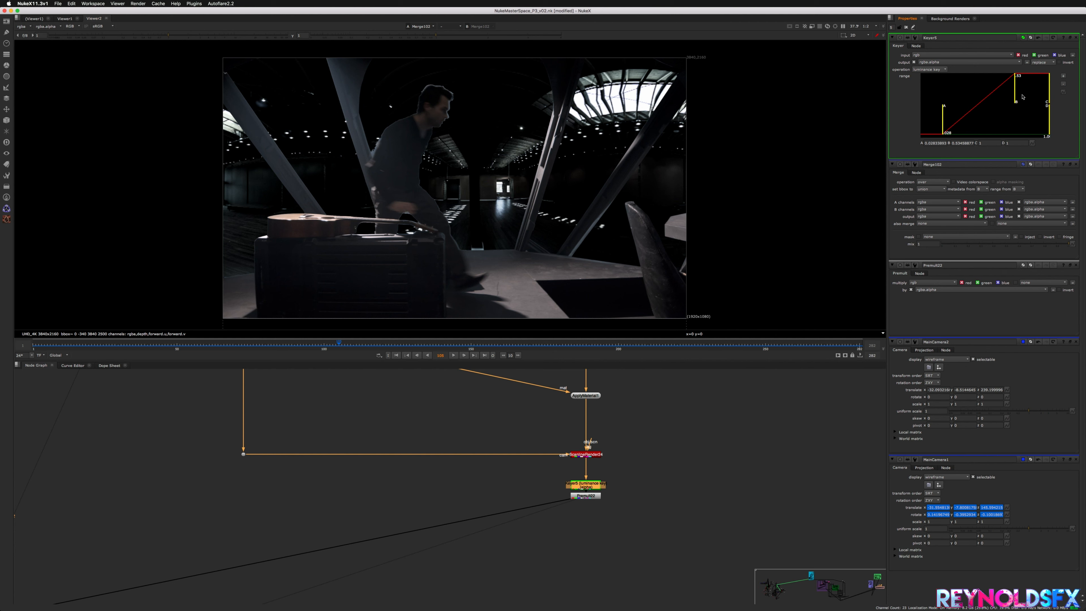
left_click_drag(1015, 97, 991, 103)
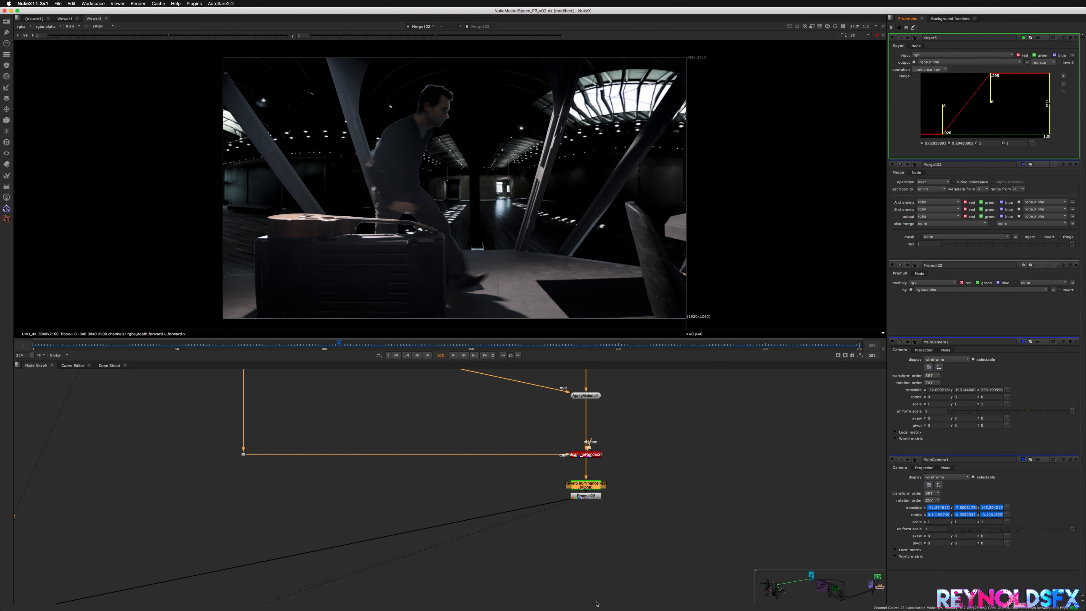
Step: Add a Grade node directly below the panorama's Read node in the projection setup
left_click(614, 515)
scroll(627, 404, "down", 1)
middle_click_drag(627, 403, 580, 440)
scroll(669, 512, "up", 1)
middle_click_drag(461, 392, 534, 468)
scroll(533, 468, "down", 2)
middle_click_drag(444, 391, 464, 434)
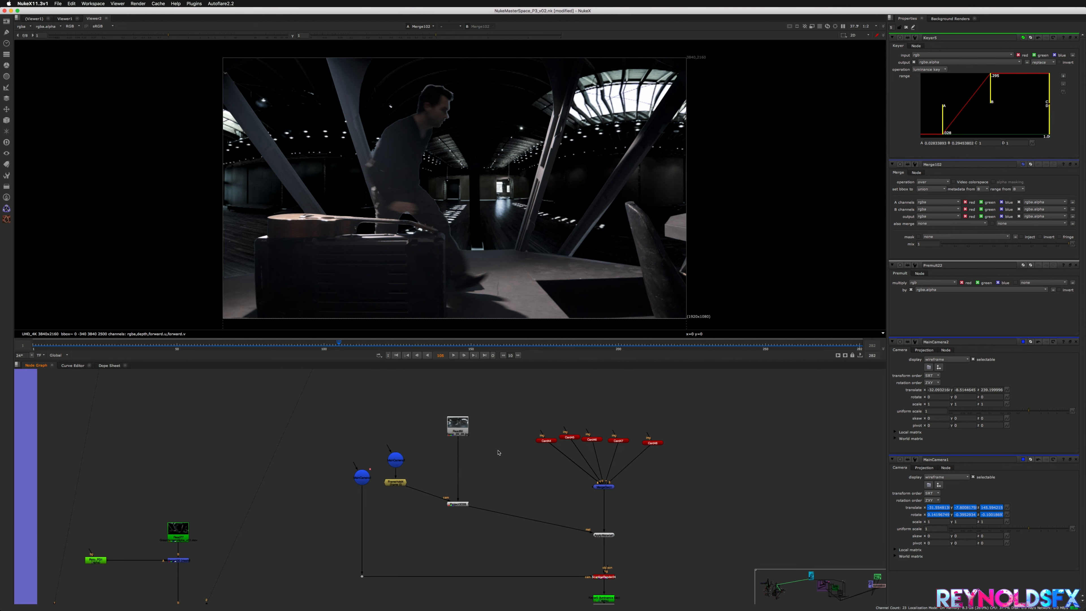
key("g")
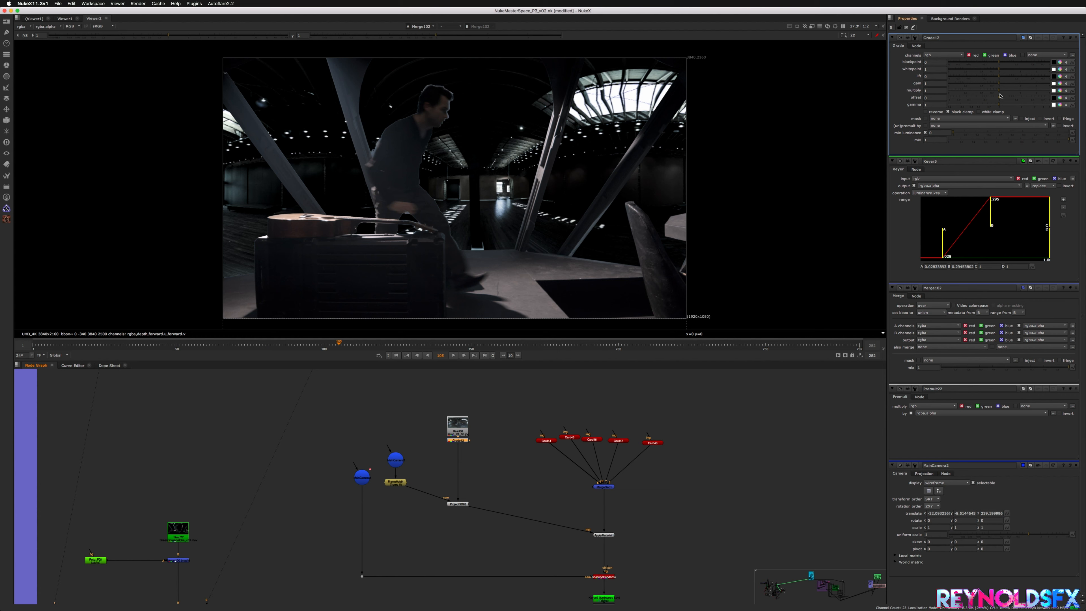
Step: Set the panorama Grade's blackpoint to about -0.016 and its whitepoint to about 0.96
left_click(1005, 84)
left_click_drag(1006, 85, 993, 67)
key("super+z")
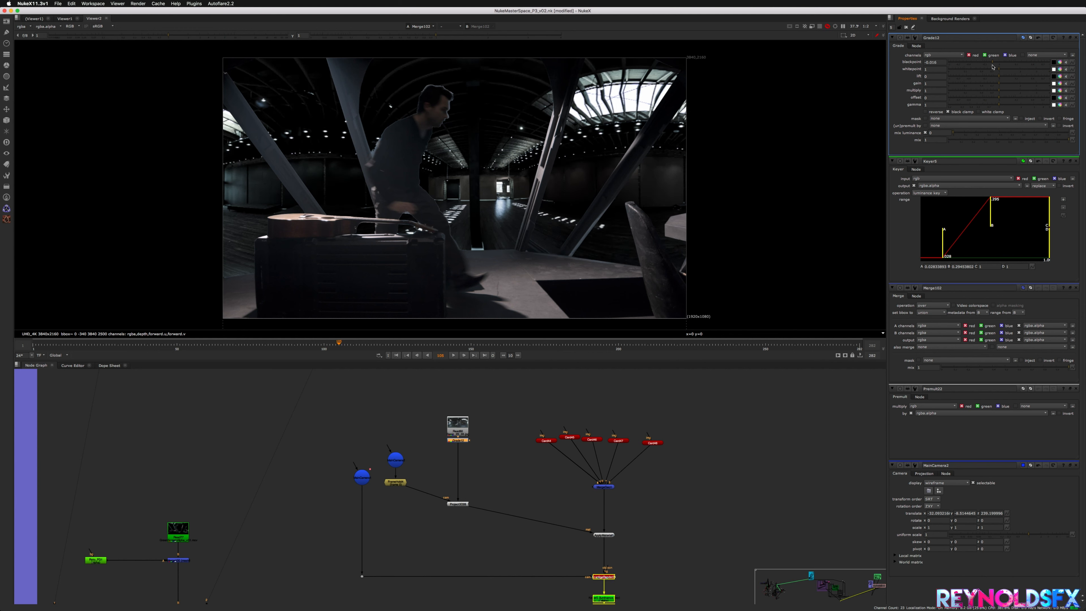
middle_click_drag(538, 555, 512, 492)
left_click(574, 537)
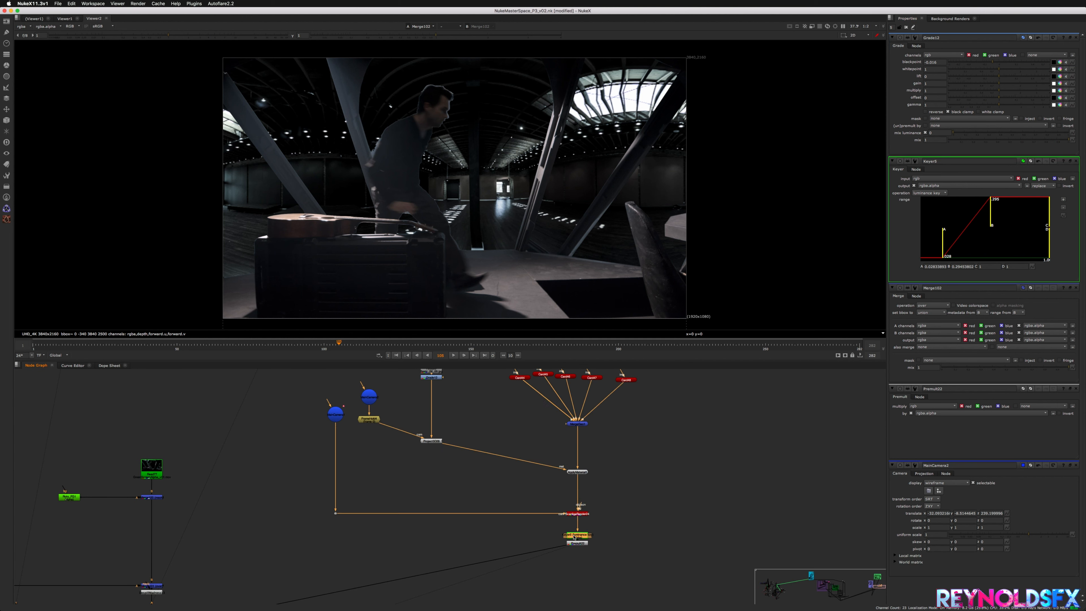
left_click(998, 71)
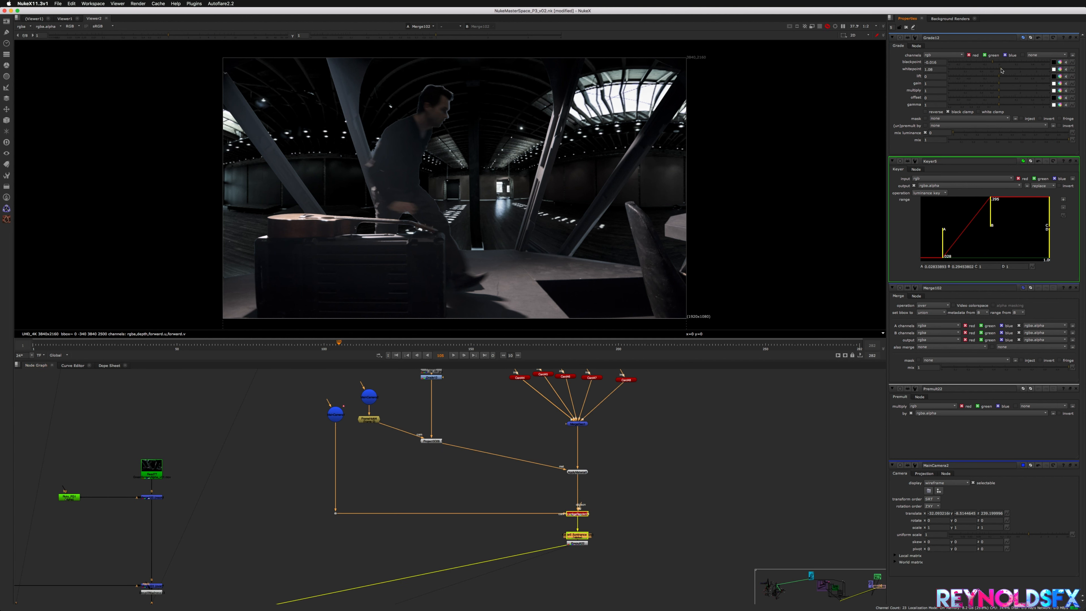
Step: Insert a Blur node between the panorama Read and the Grade with a size of about 6.6, and play the shot to check it
mouse_move(573, 544)
middle_mouse_down()
mouse_move(552, 494)
mouse_move(582, 559)
middle_mouse_up()
scroll(551, 494, "down", 3)
scroll(551, 494, "up", 7)
scroll(578, 556, "down", 2)
scroll(513, 443, "down", 3)
middle_click_drag(513, 443, 582, 538)
left_click_drag(444, 422, 447, 399)
key("b")
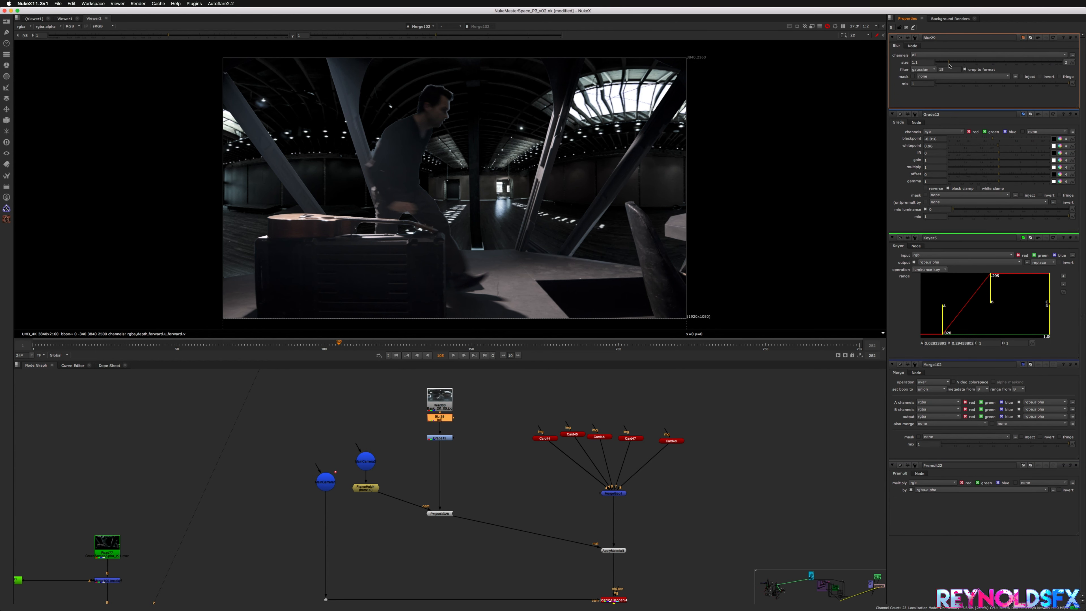
left_click_drag(938, 64, 969, 66)
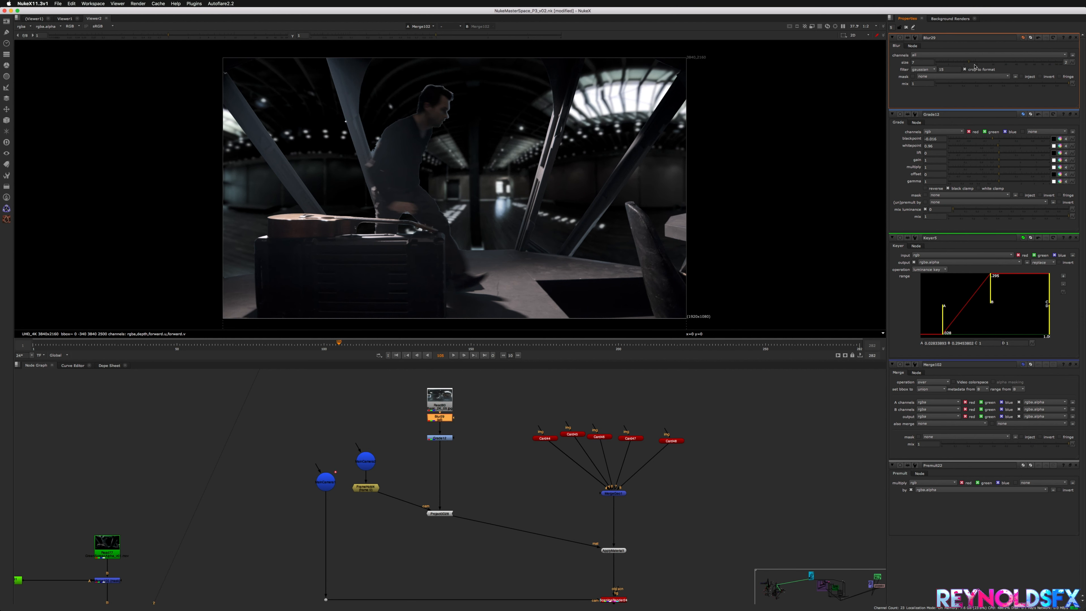
left_click_drag(960, 62, 967, 68)
left_click(453, 355)
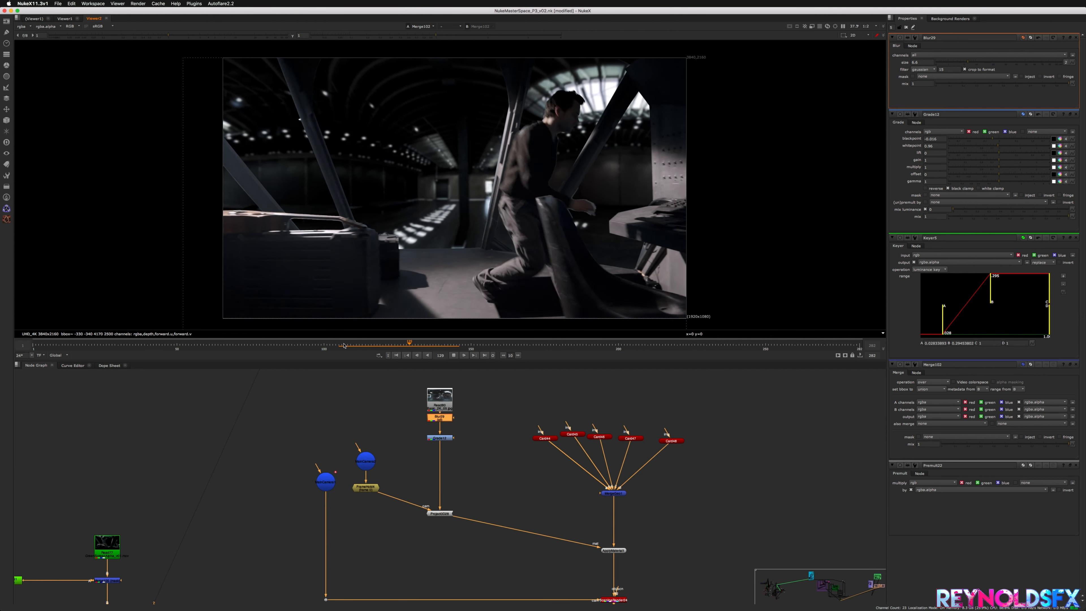
left_click(363, 346)
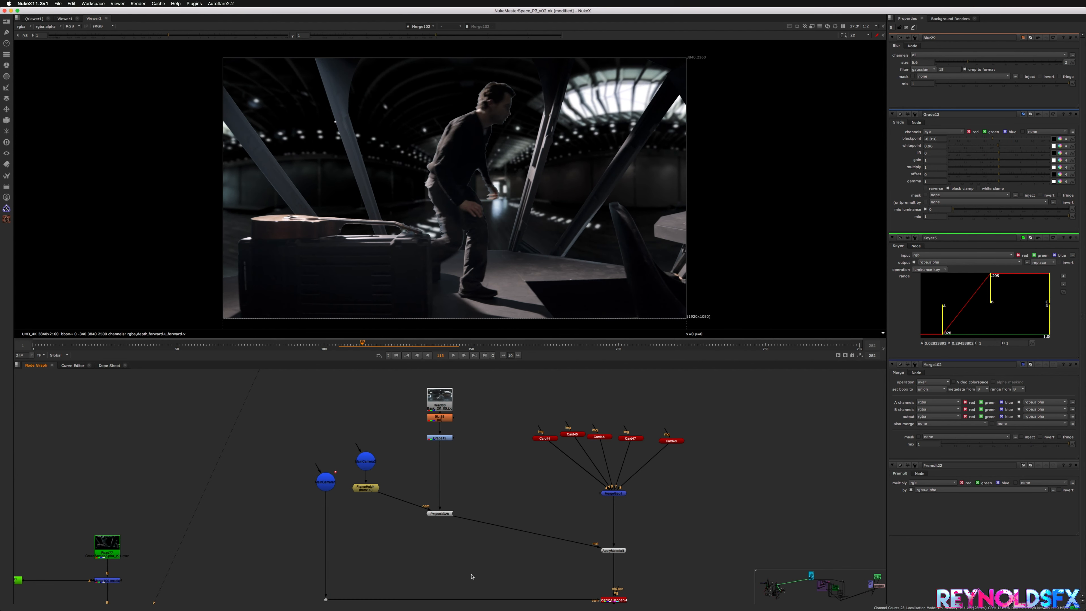
Step: In the 3D view, open the last card of the row and scale it to about -11.4, -13.98 and -4.2
key("Tab")
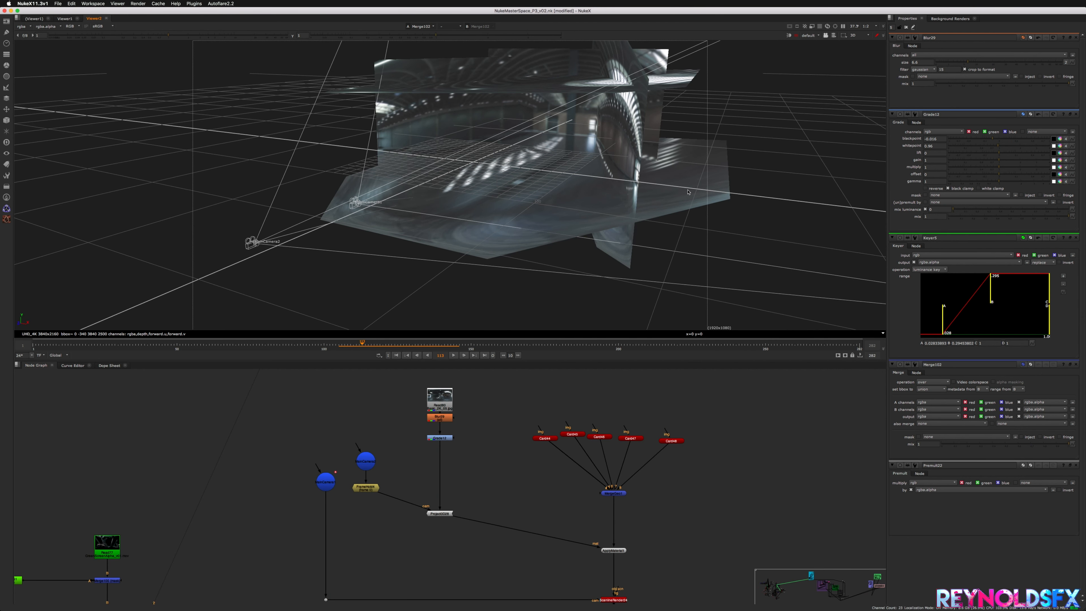
left_click(670, 217)
left_click_drag(669, 217, 625, 164, "super")
left_click(625, 164)
left_click_drag(531, 160, 547, 115, "super")
left_click(670, 443)
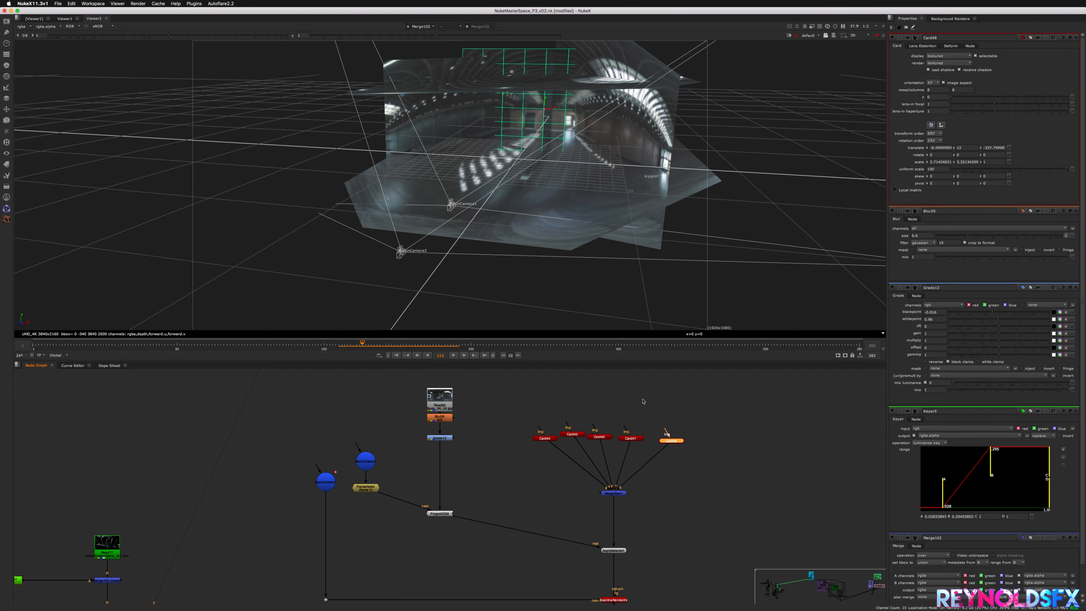
left_click_drag(605, 190, 634, 233, "super")
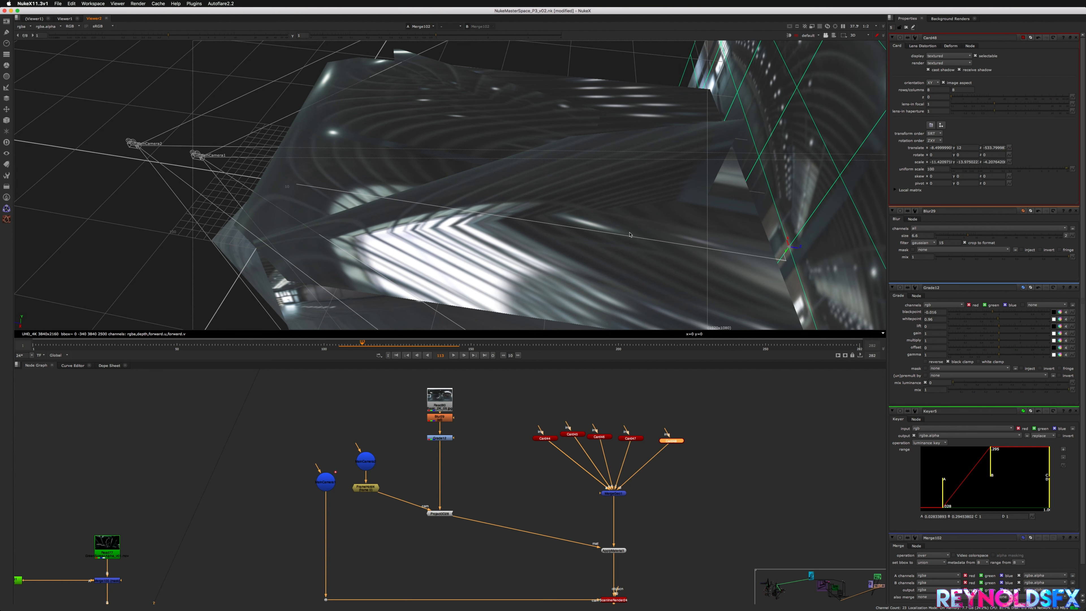
left_click(619, 272)
Step: Return to the 2D composite and scrub through the shot to examine the projected background behind the character
key("Tab")
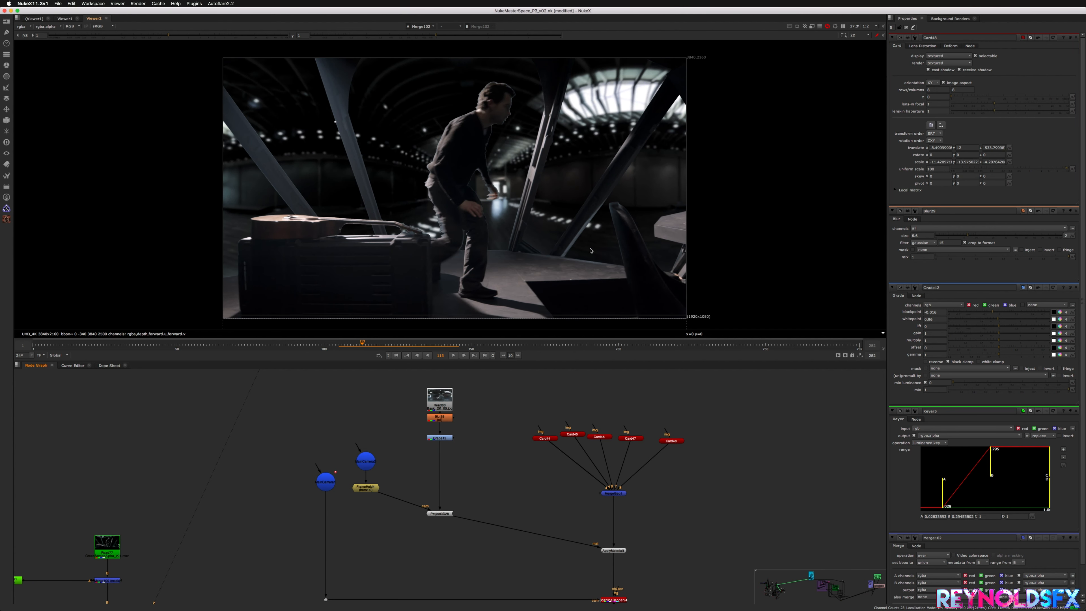
left_click_drag(352, 346, 437, 347)
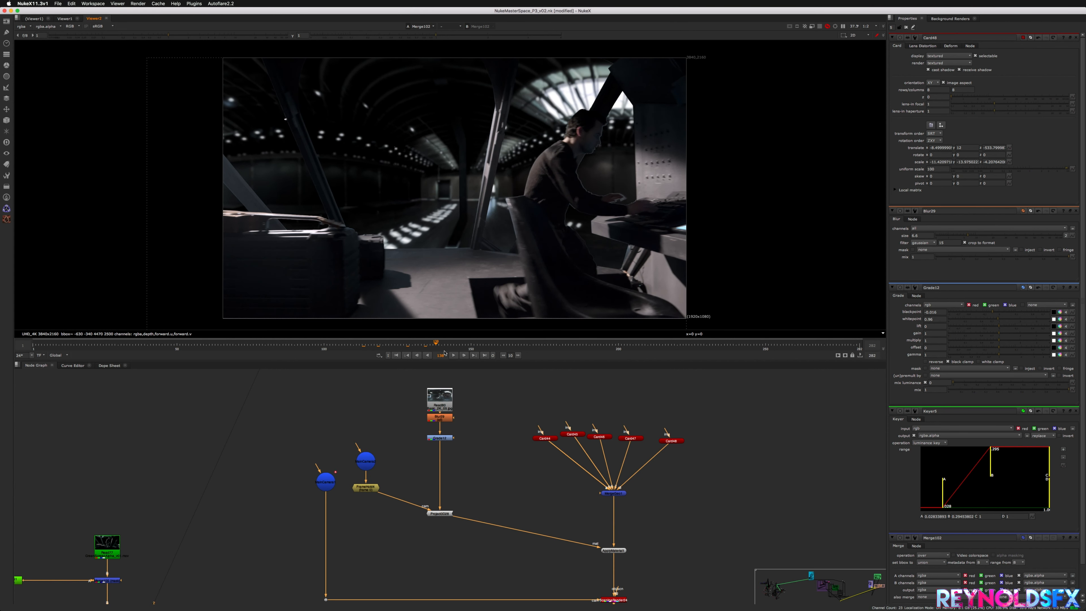
middle_click_drag(505, 488, 485, 405)
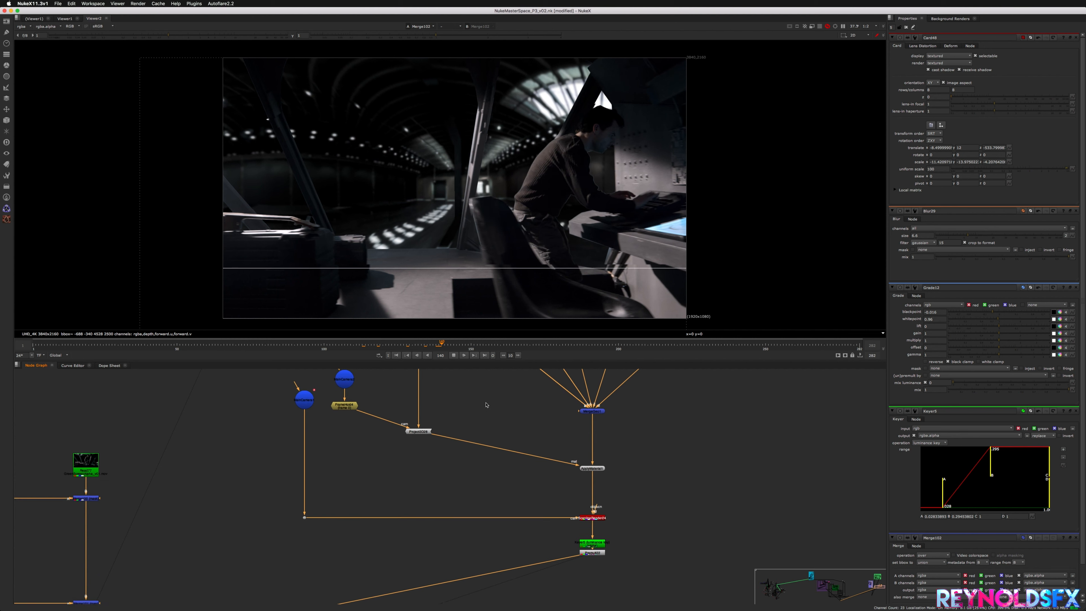
scroll(484, 401, "up", 2)
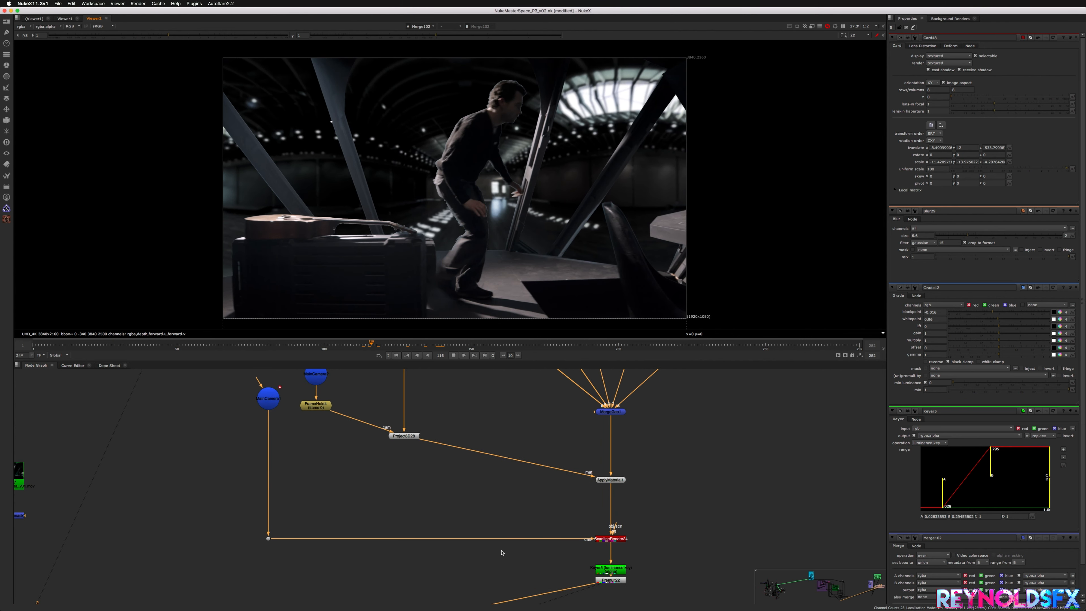
left_click(376, 347)
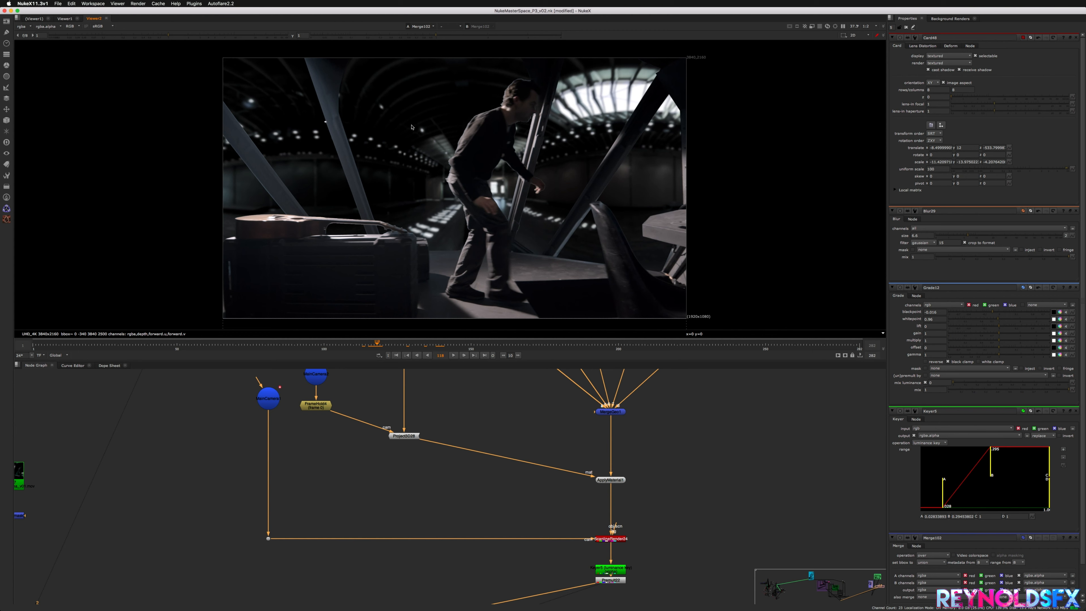
left_click(386, 346)
Step: Add a Multiply node below the Premult of the projection render and set its value to about 0.43
middle_click_drag(525, 550, 418, 479)
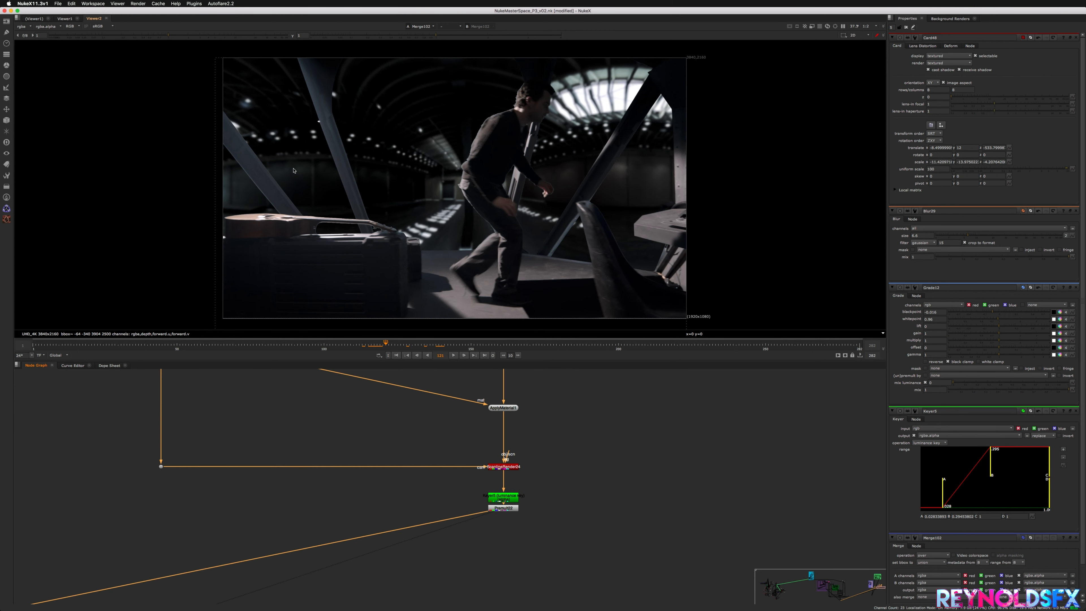
middle_click_drag(512, 513, 541, 548)
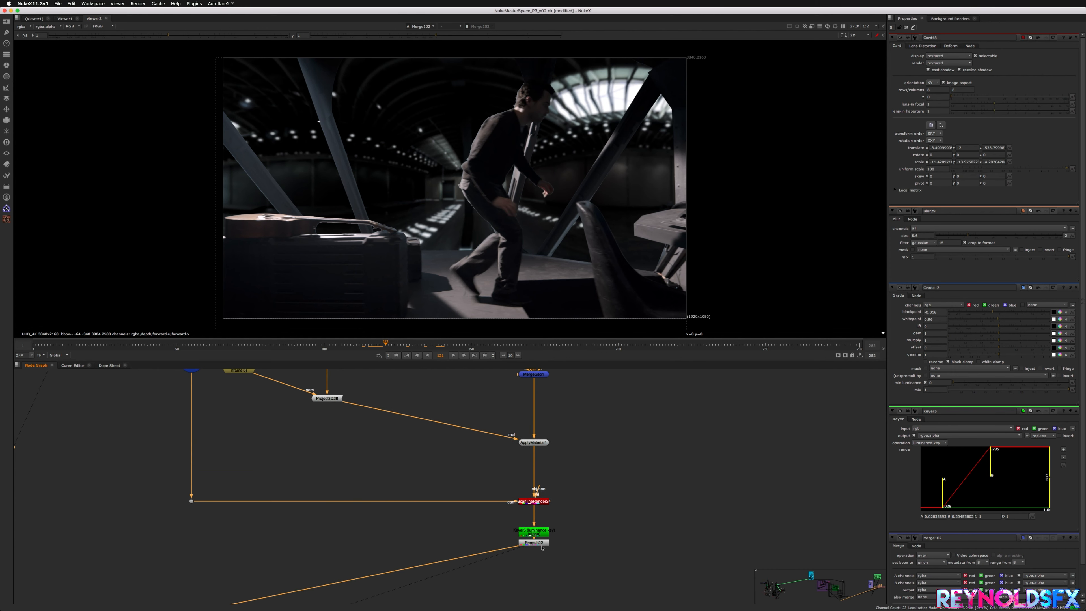
middle_click_drag(560, 588, 599, 589)
middle_click_drag(411, 375, 352, 372)
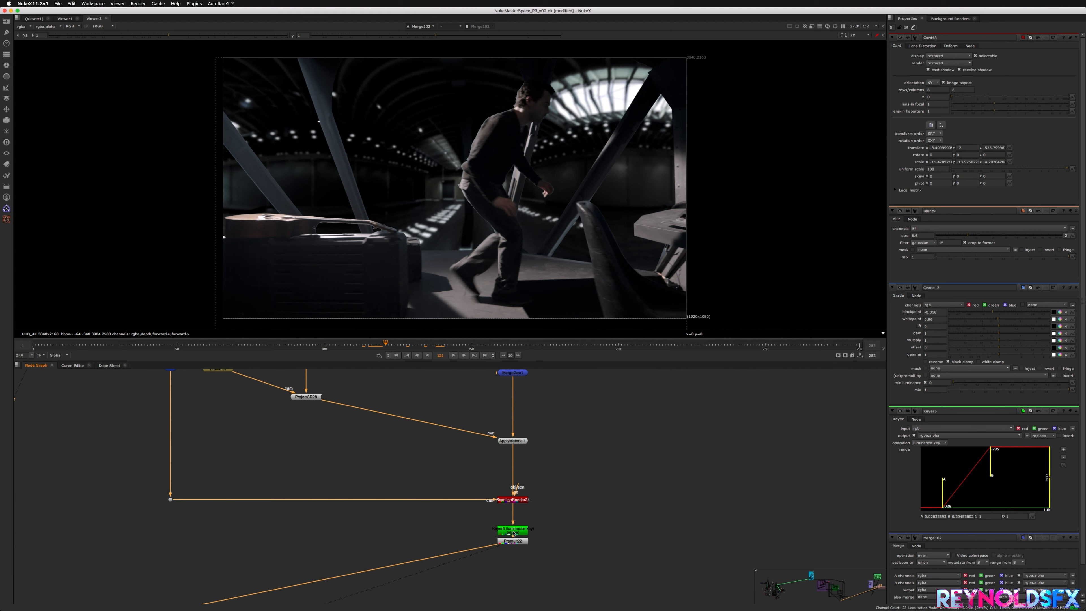
scroll(539, 546, "up", 3)
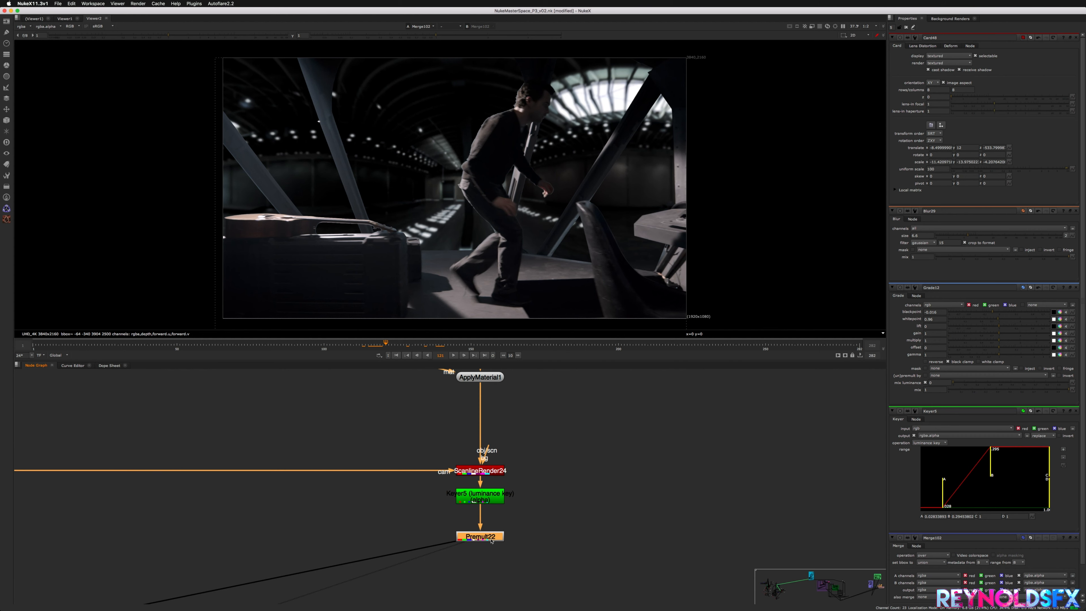
key("Tab")
type("mul")
key("Down")
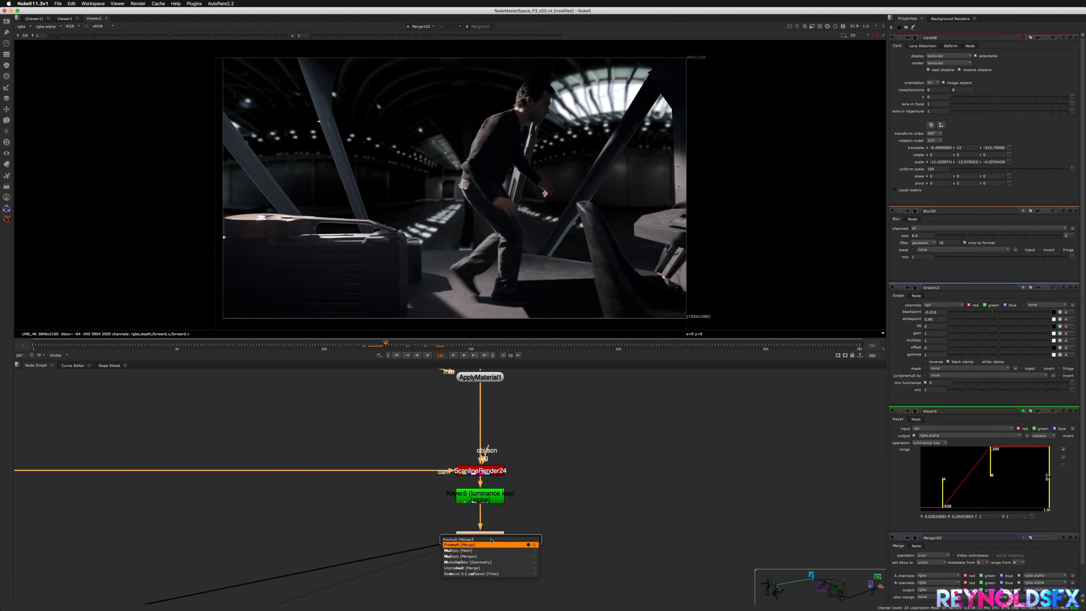
key("Down")
key("Return")
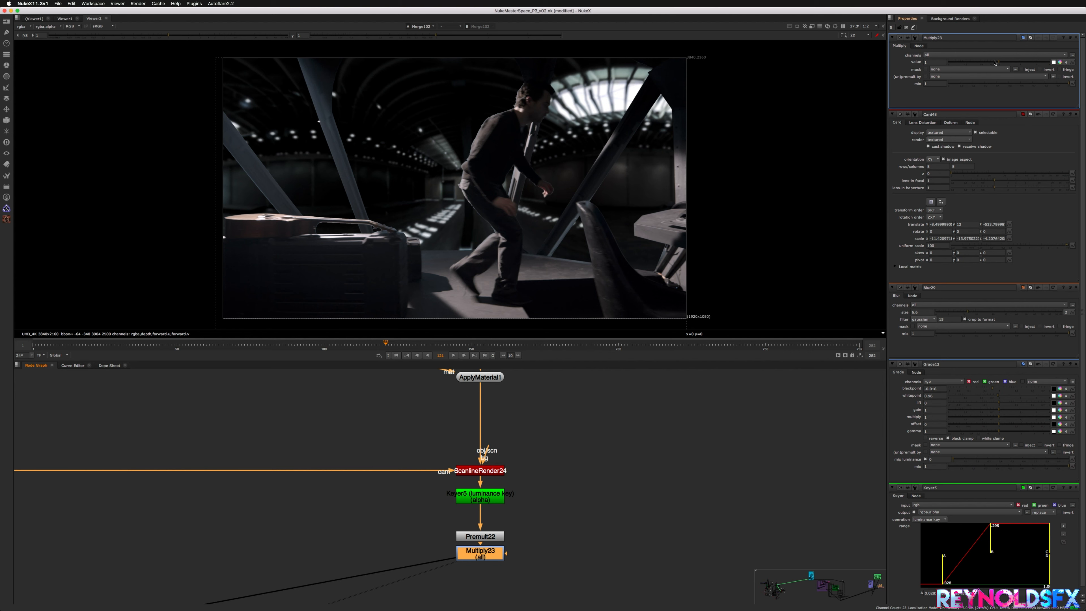
mouse_move(998, 64)
left_mouse_down()
mouse_move(969, 65)
mouse_move(982, 67)
left_mouse_up()
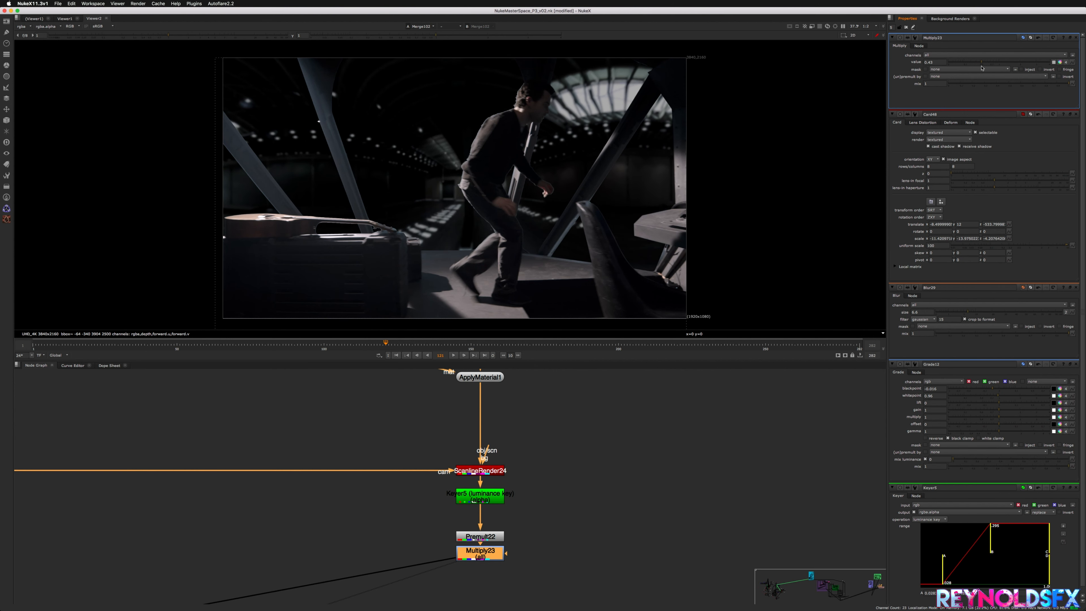
Step: Widen the Keyer's luminance range by setting A to 0 and B to about 0.337
double_click(468, 500)
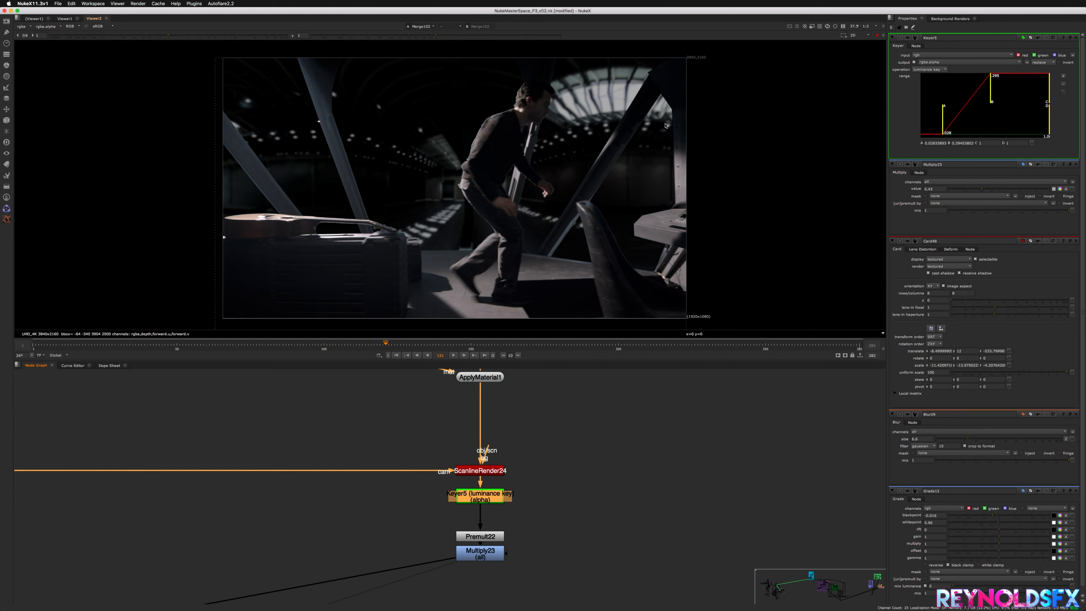
left_click_drag(943, 121, 911, 122)
left_click_drag(991, 103, 997, 106)
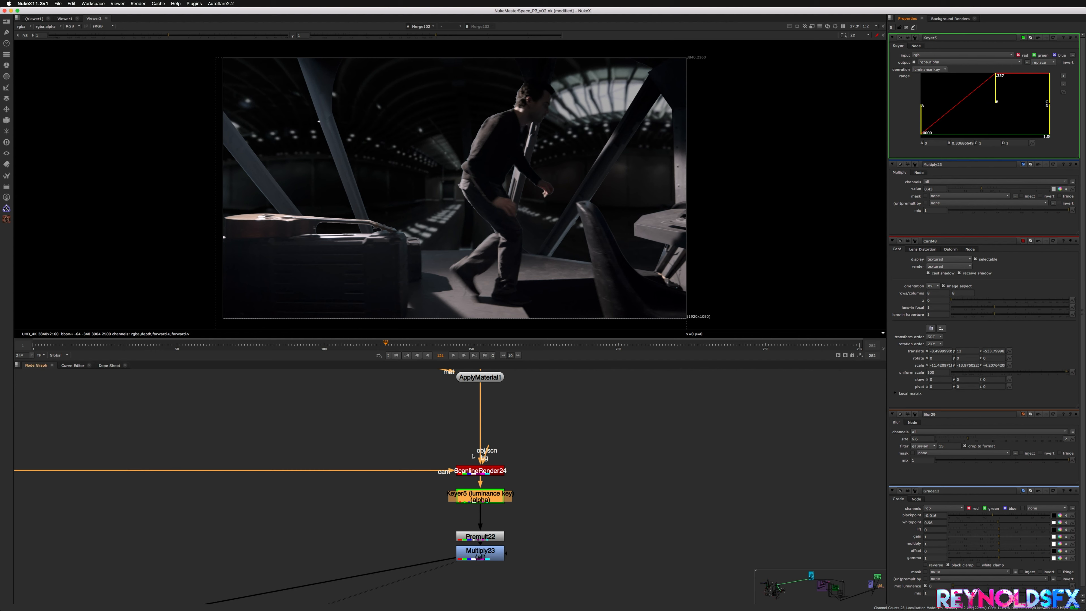
Step: Darken the projected background with a Multiply value of about 0.23 and check the result on earlier frames
double_click(480, 553)
left_click_drag(983, 64, 1004, 66)
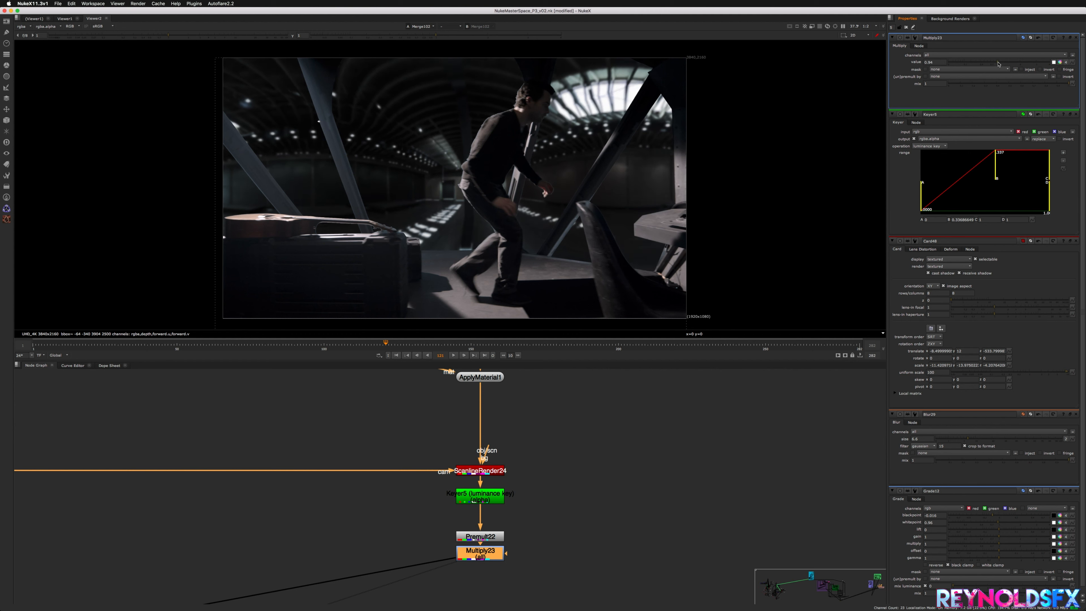
left_click_drag(998, 63, 972, 67)
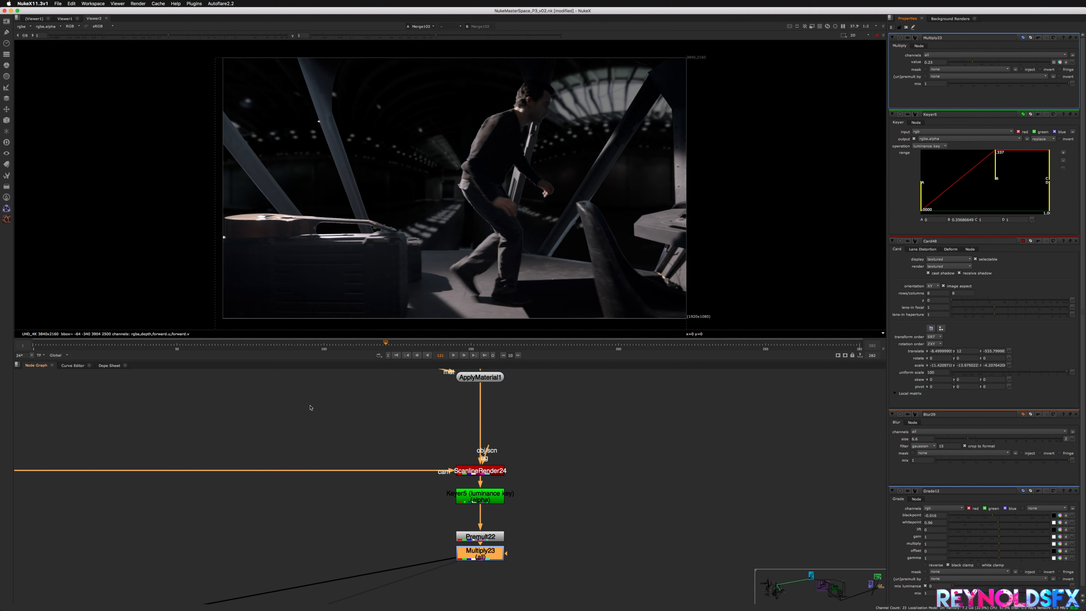
left_click(354, 347)
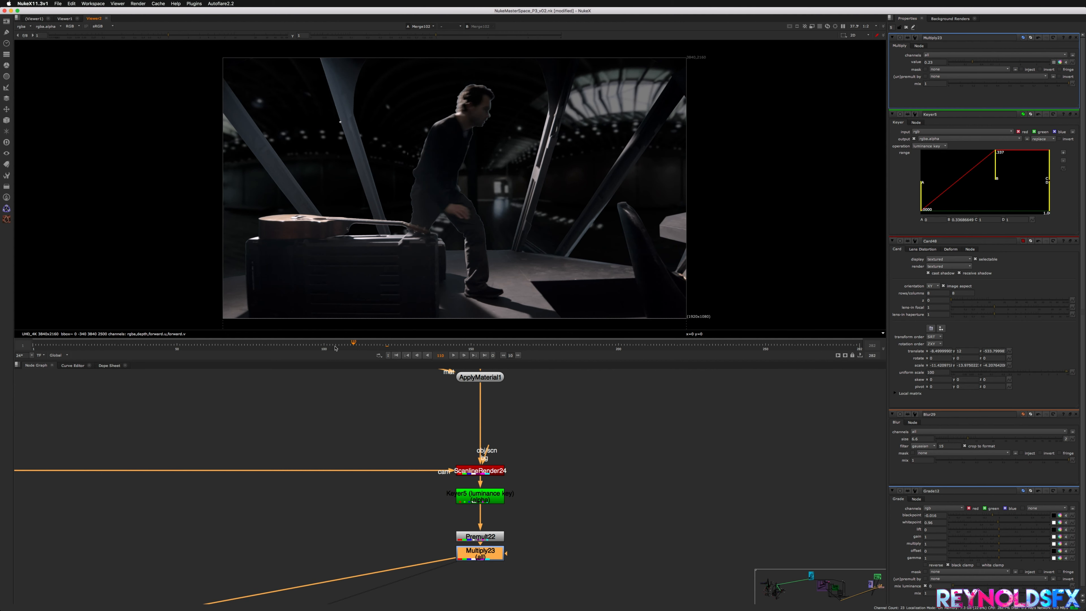
left_click(318, 346)
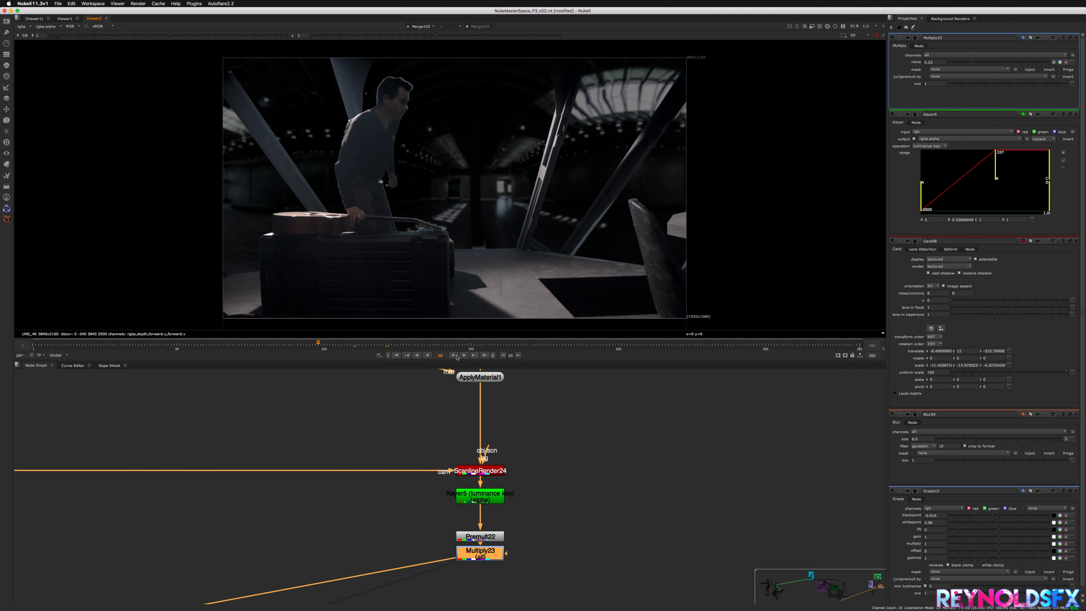
Step: Locate the four unused image Read nodes beside the projection setup and move the reflection image's Read node above the milky way one
key("f")
left_click_drag(499, 443, 643, 546)
middle_click_drag(565, 511, 588, 526)
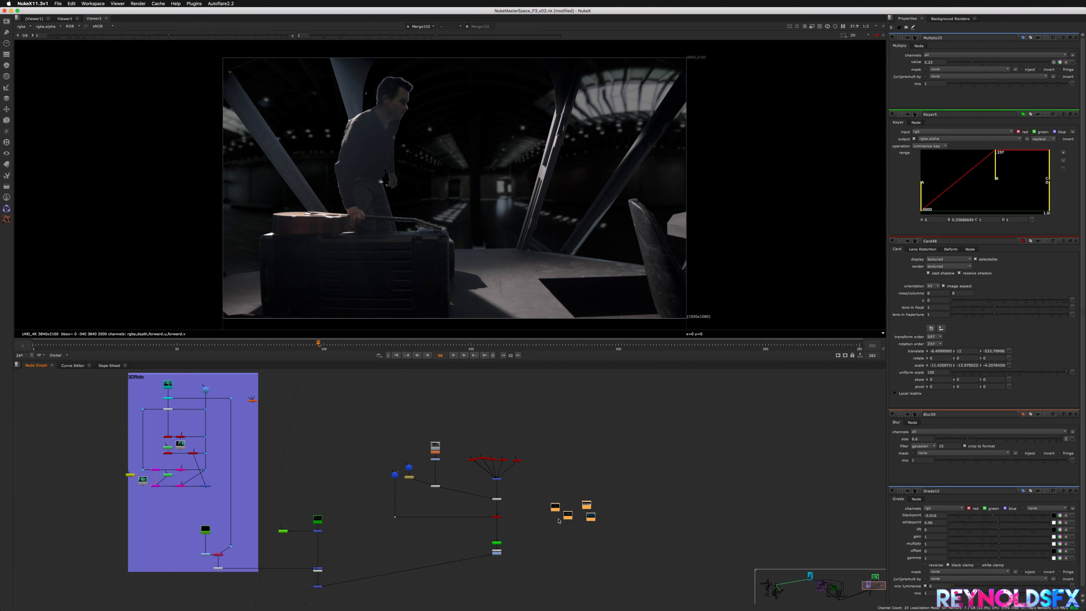
scroll(560, 521, "up", 3)
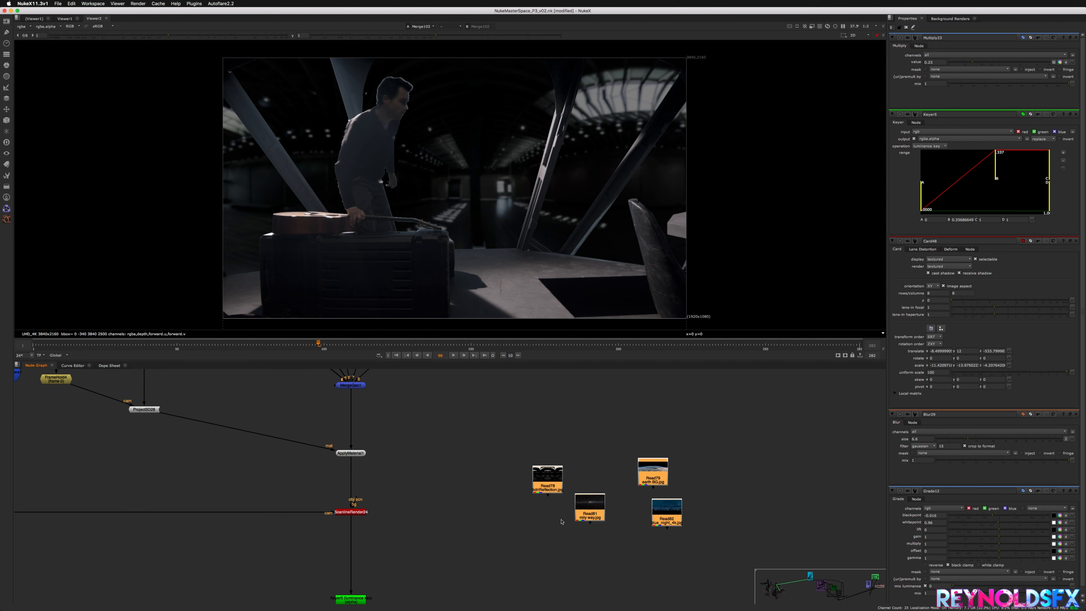
left_click(561, 522)
left_click_drag(548, 477, 585, 458)
middle_click_drag(573, 538, 613, 549)
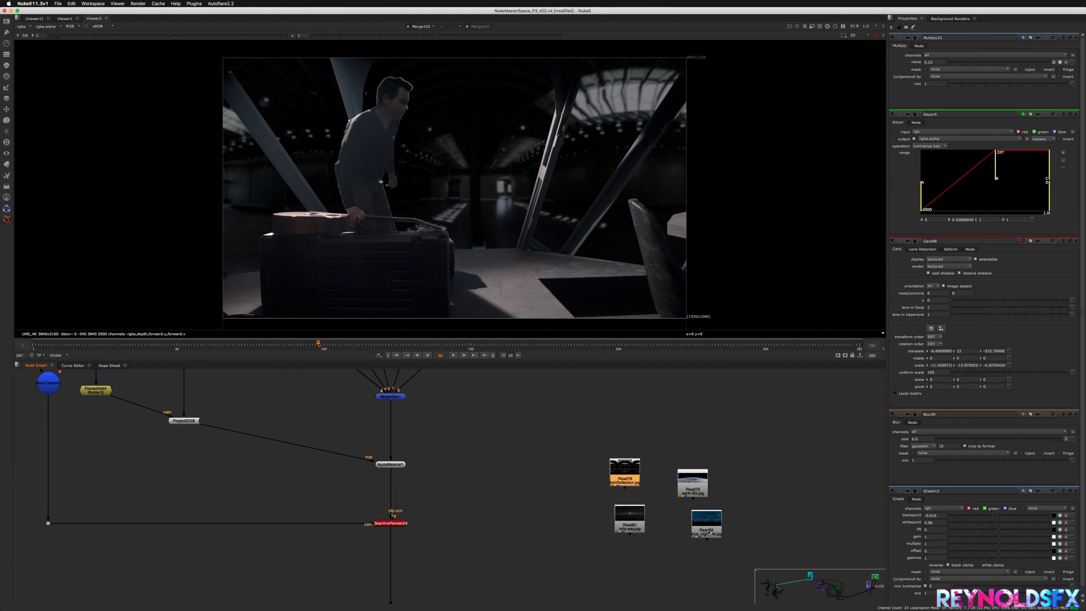
Step: Add a Scene node beside the projection setup's ScanlineRender node
scroll(657, 541, "up", 2)
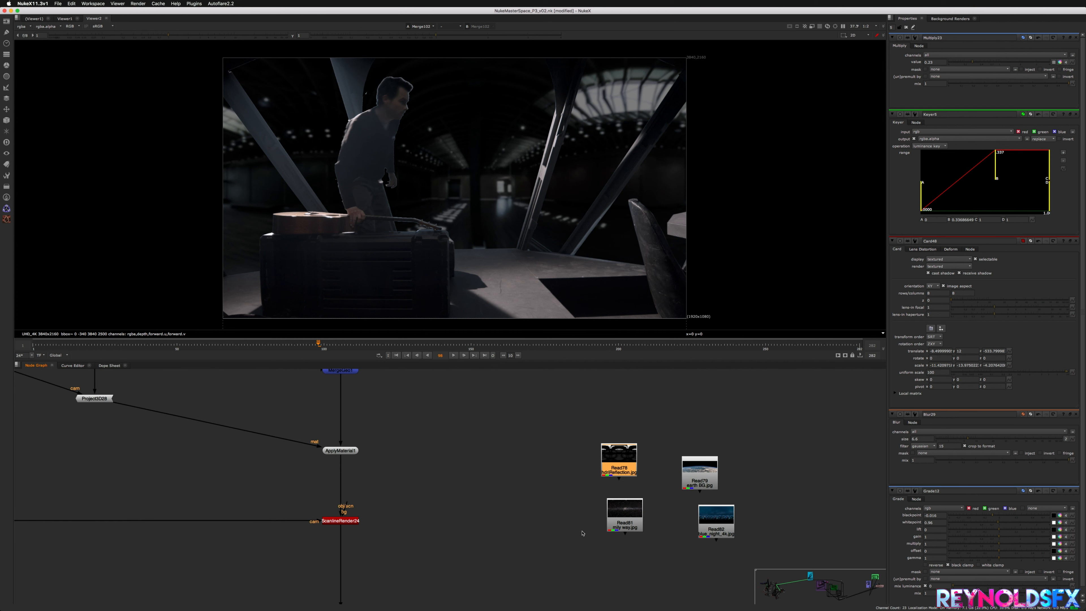
middle_click_drag(542, 541, 588, 537)
scroll(567, 524, "down", 4)
left_click(477, 536)
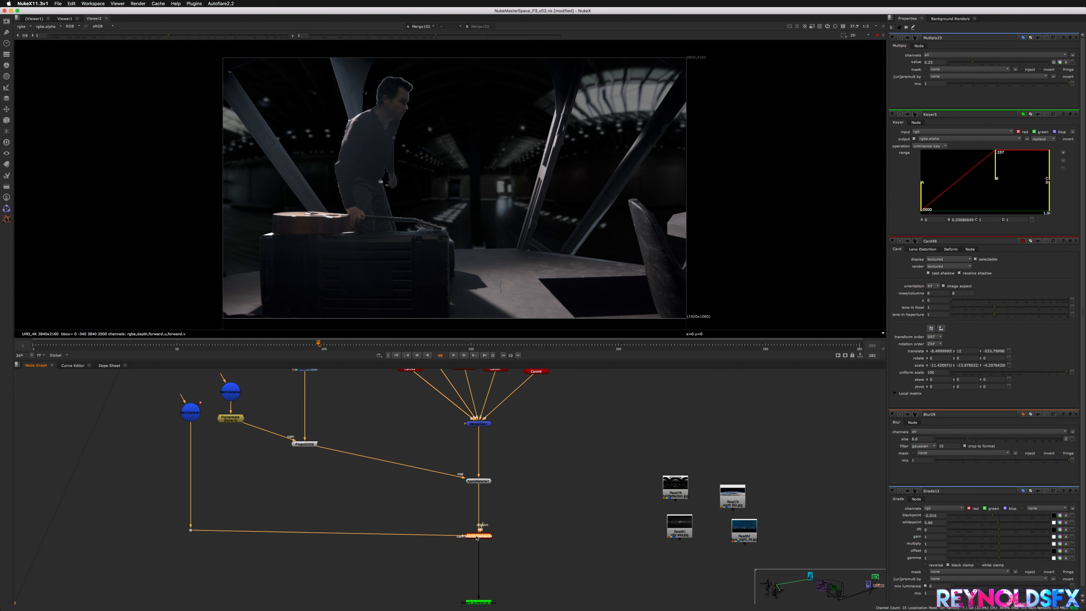
left_click(497, 492)
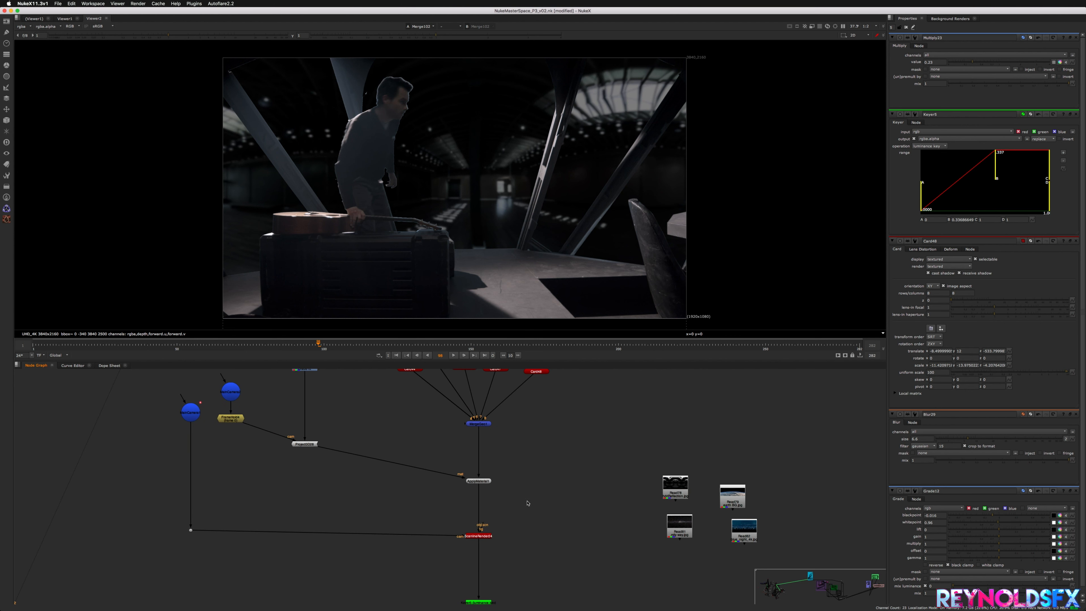
key("Tab")
type("sceNE")
key("Down")
key("Down")
key("Return")
scroll(492, 515, "down", 2)
scroll(467, 539, "up", 5)
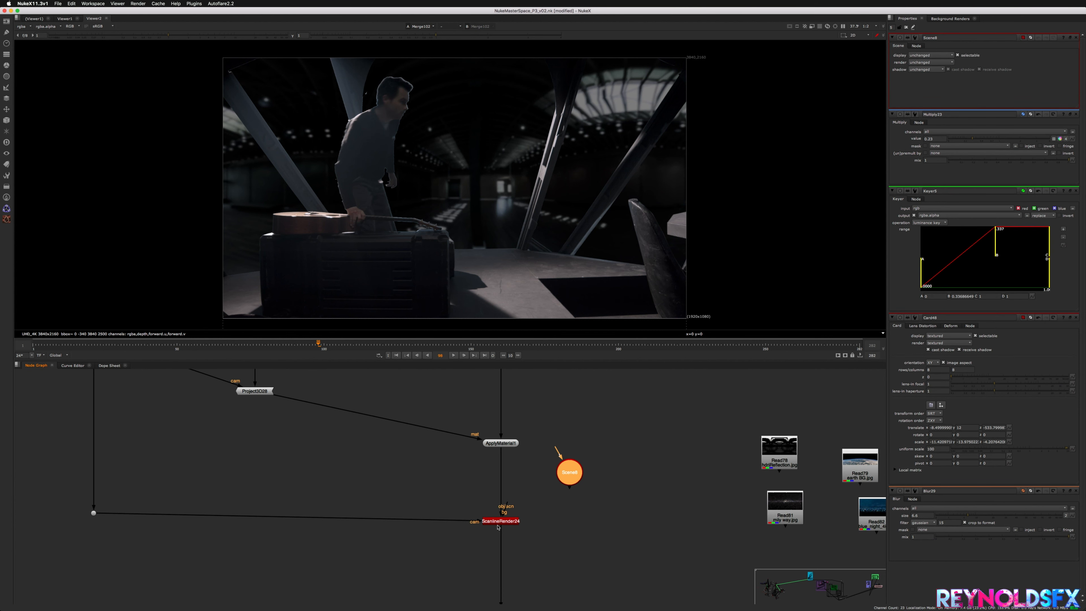
Step: Route the ApplyMaterial output through the Scene node into the projection's ScanlineRender obj/scn input
left_click_drag(500, 500, 590, 461)
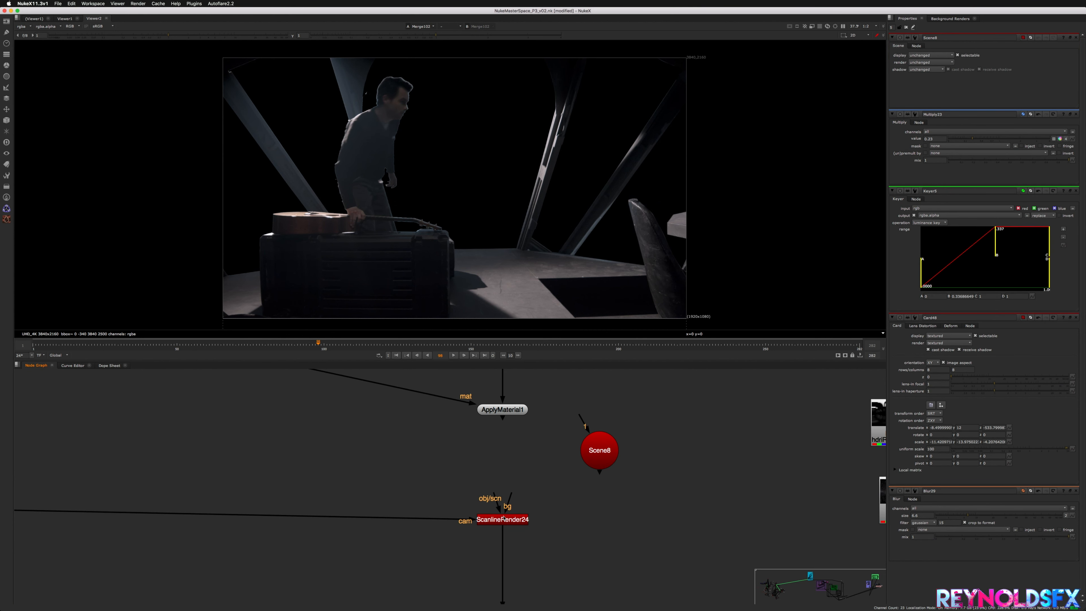
left_click(507, 517)
left_click(610, 452, "shift")
key("y")
left_click(571, 515)
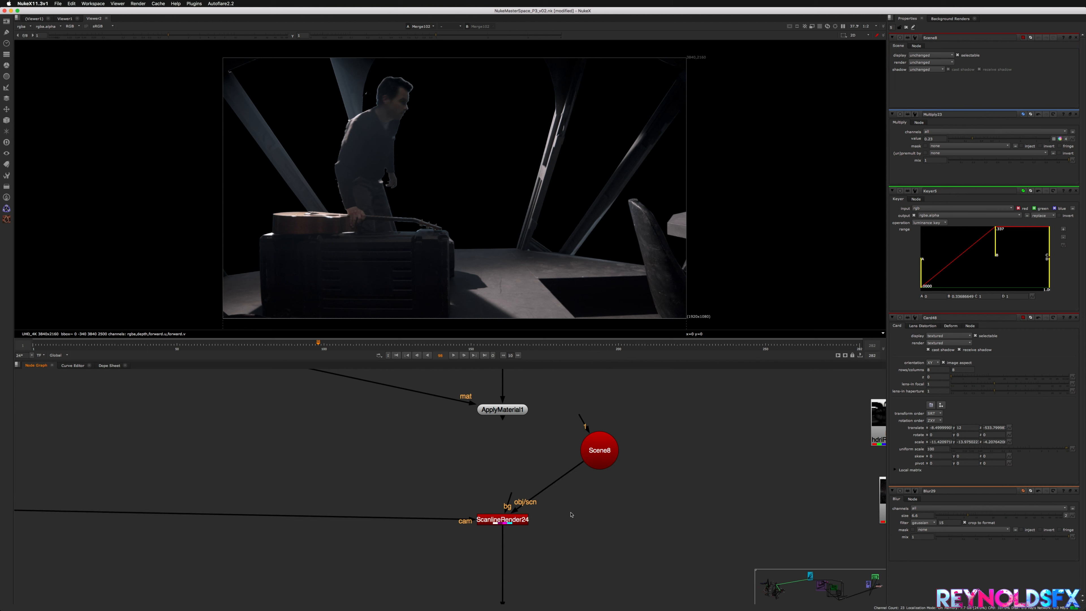
mouse_move(599, 454)
left_mouse_down()
mouse_move(572, 488)
mouse_move(504, 405)
left_mouse_up()
left_click(559, 464)
scroll(550, 440, "up", 4)
scroll(564, 467, "down", 6)
left_click_drag(564, 470, 532, 435)
left_click_drag(575, 492, 593, 482)
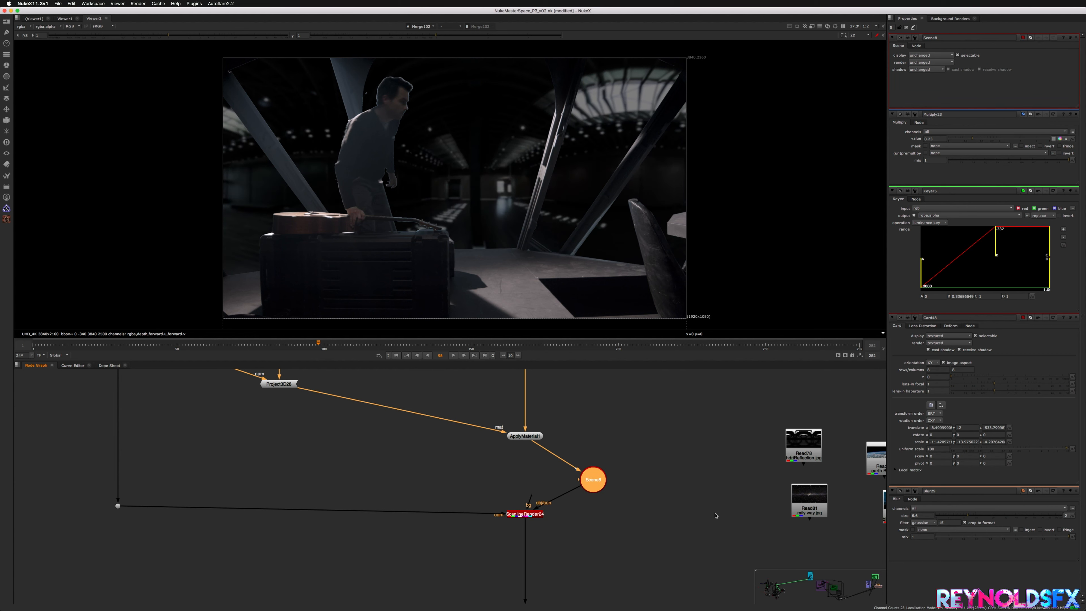
Step: Move the milky way Read node next to the Scene node and view its image
middle_click_drag(784, 485, 643, 485)
left_click_drag(675, 502, 543, 427)
double_click(544, 426)
key("1")
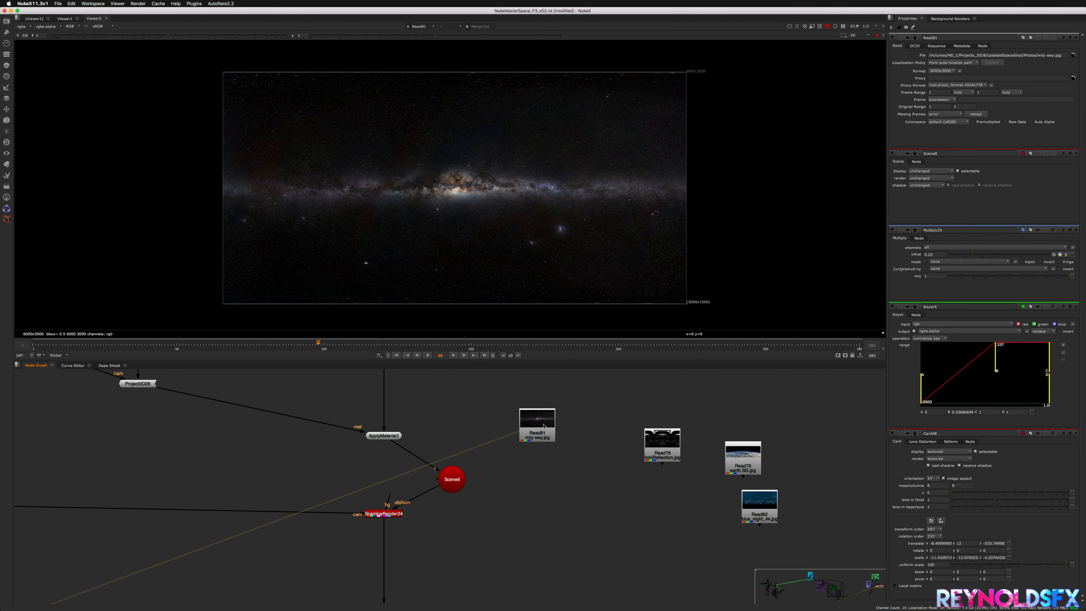
middle_click_drag(510, 471, 538, 468)
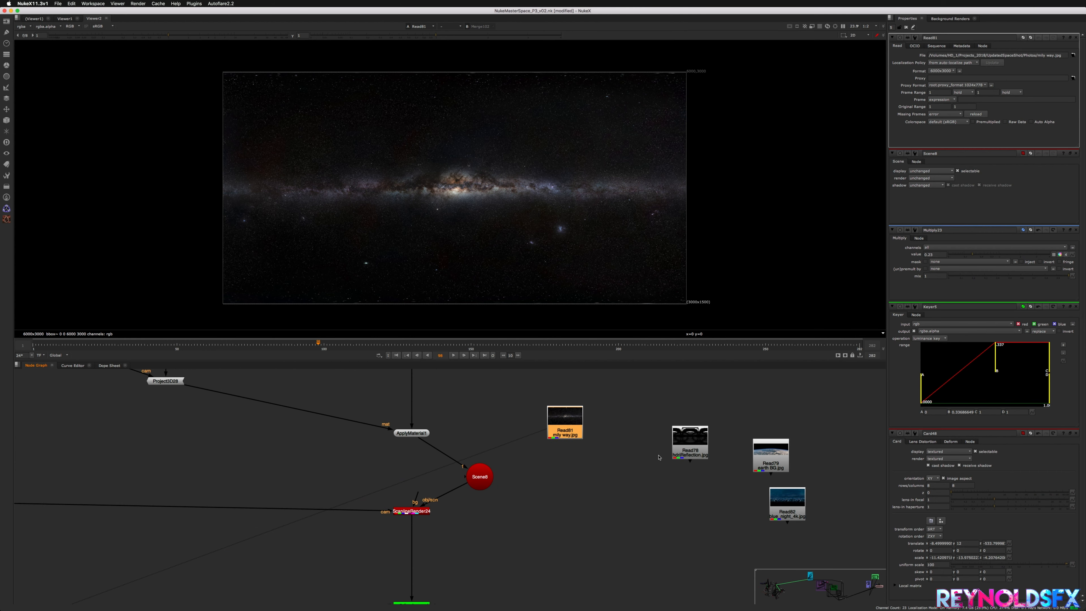
middle_click_drag(670, 493, 628, 511)
left_click_drag(513, 453, 556, 446)
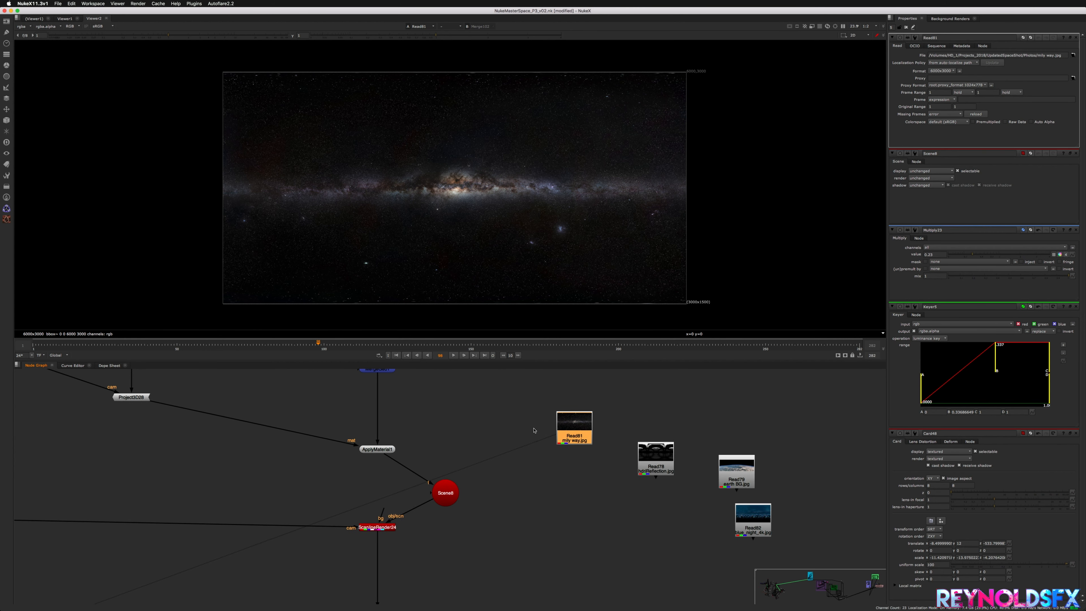
Step: Duplicate the end card of the projection setup below the milky way Read node and connect its img input to that image
scroll(518, 443, "up", 2)
scroll(445, 448, "down", 7)
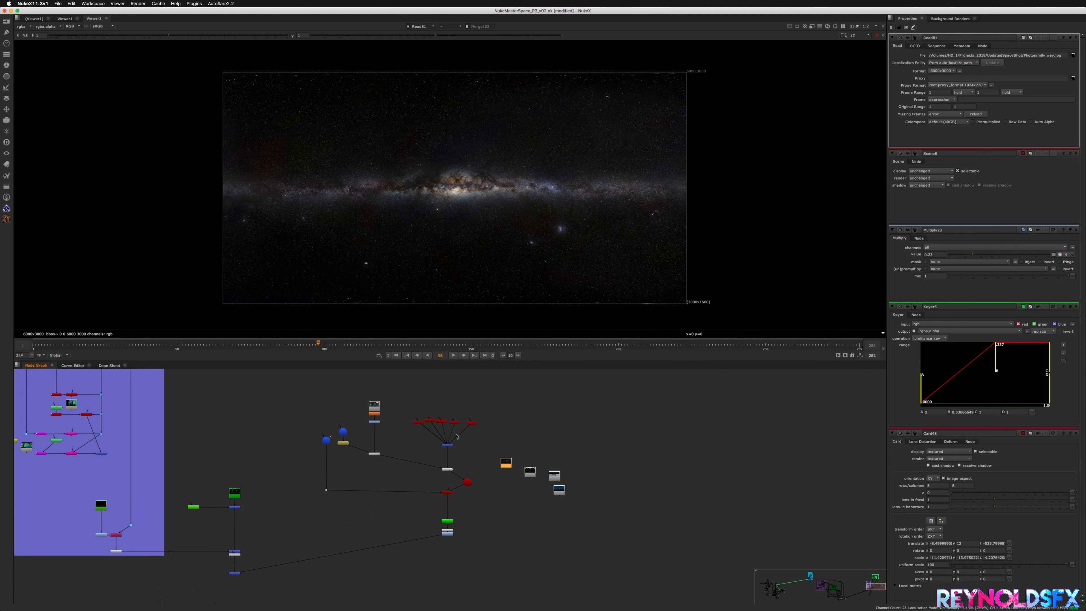
scroll(444, 429, "up", 5)
left_click(496, 410)
key("Tab")
middle_click_drag(459, 79, 544, 238, "alt")
left_click(530, 451)
key("super+v")
left_click_drag(530, 452, 577, 512)
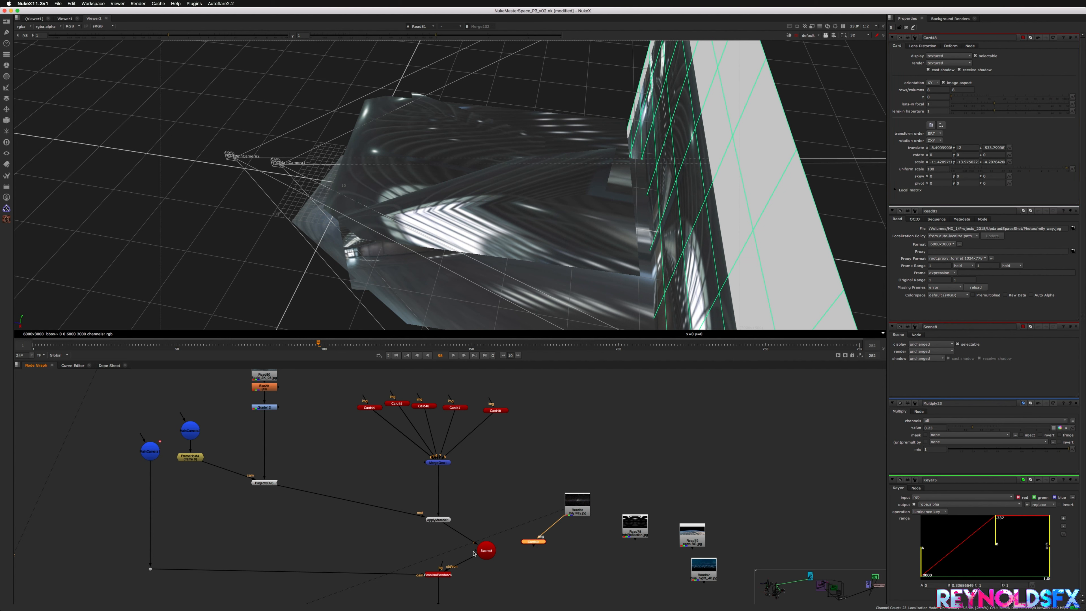
Step: Connect the milky way card to the Scene node and view the final composite
left_click_drag(474, 553, 525, 497)
left_click(570, 512)
key("Tab")
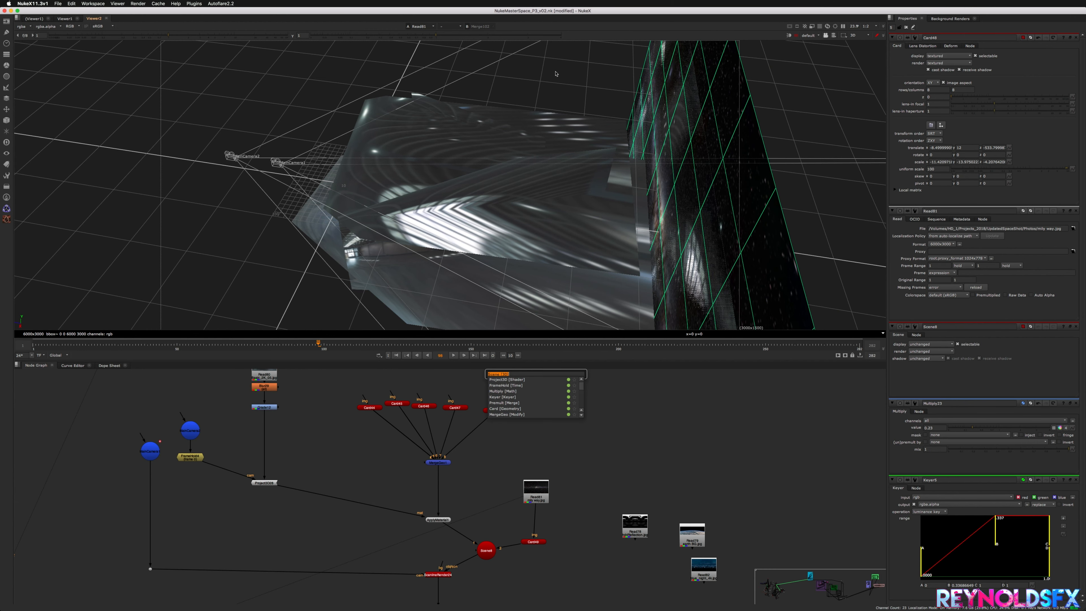
key("Escape")
key("Tab")
middle_click_drag(493, 480, 535, 379)
scroll(450, 566, "up", 2)
scroll(380, 511, "down", 5)
middle_click_drag(305, 554, 395, 505)
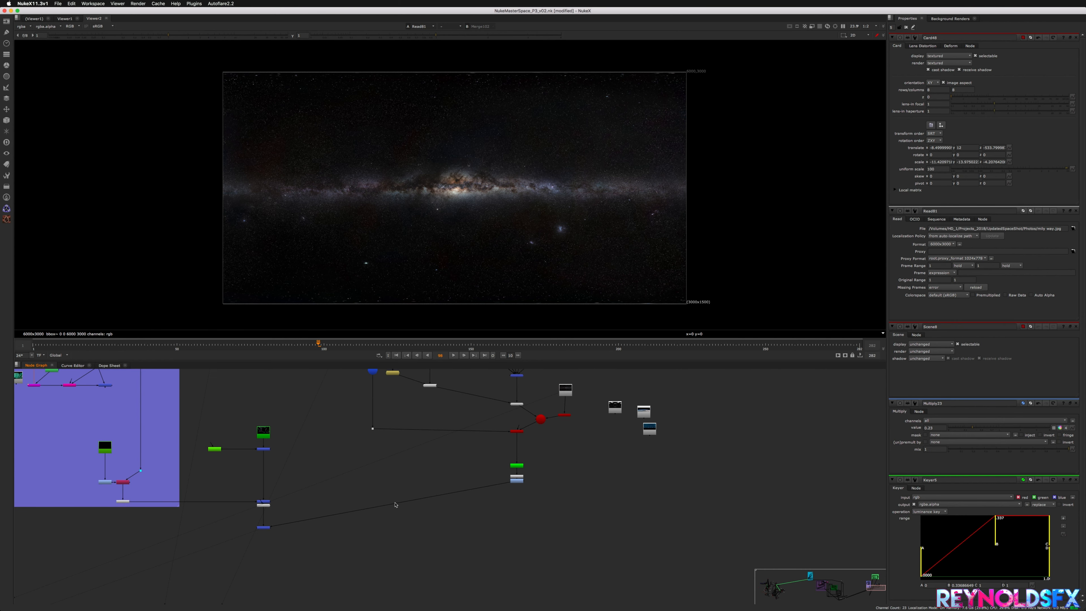
scroll(282, 564, "down", 1)
key("1")
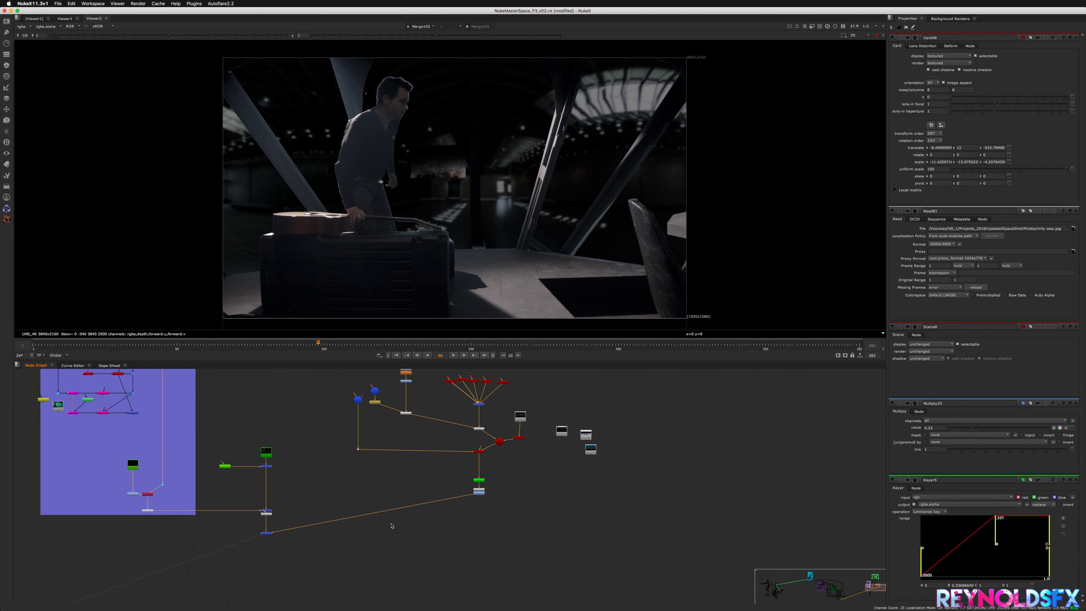
Step: Move the milky way card in 3D to a translate Z of about -173.5 and check it in the composite
middle_click_drag(508, 485, 466, 530)
scroll(478, 465, "down", 1)
scroll(478, 465, "up", 4)
left_click(477, 460)
left_click_drag(478, 460, 482, 461)
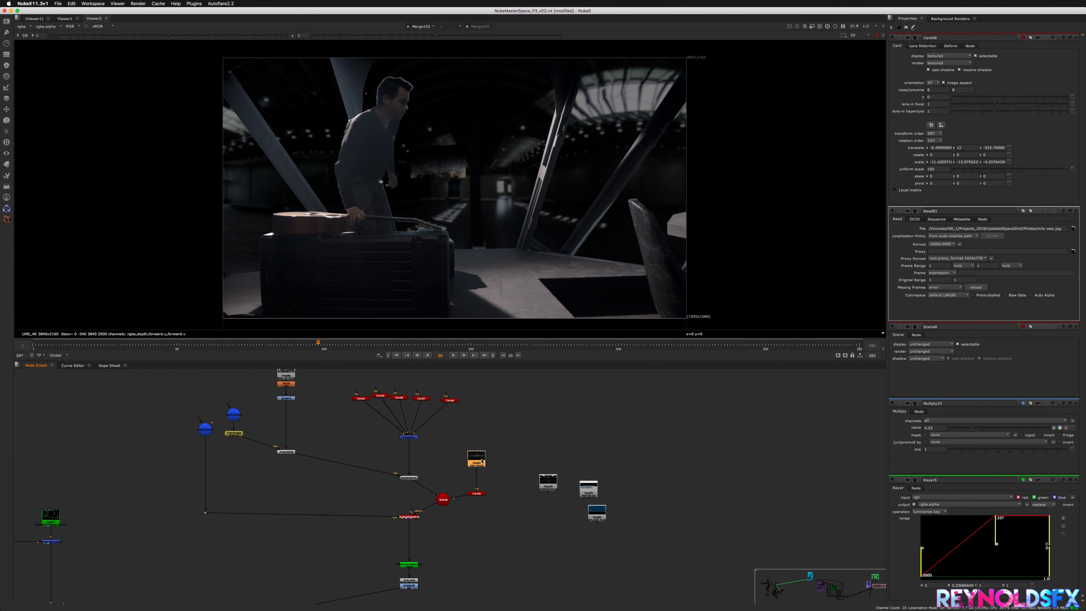
double_click(477, 495)
key("Tab")
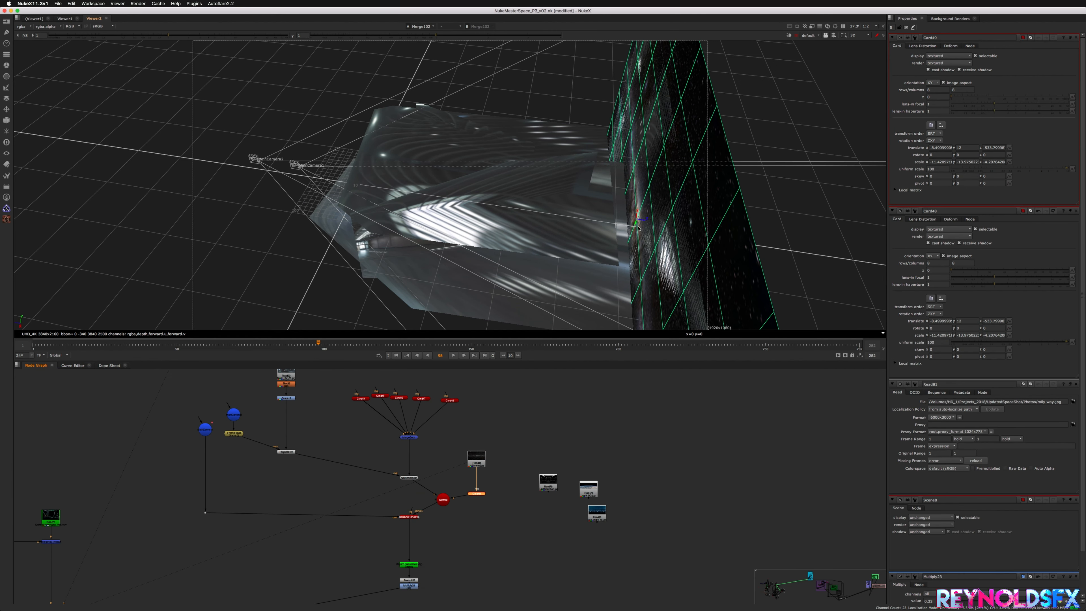
left_click_drag(644, 222, 443, 211)
key("Tab")
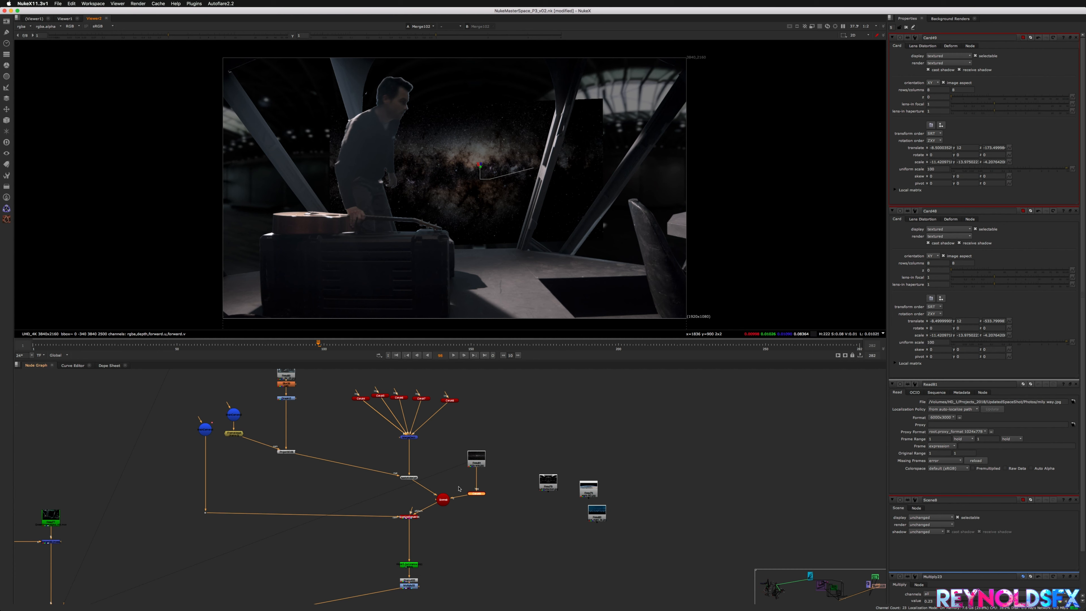
Step: Paste a duplicate of the projection's ScanlineRender node below the milky way card
left_click_drag(448, 502, 439, 500)
scroll(440, 499, "up", 3)
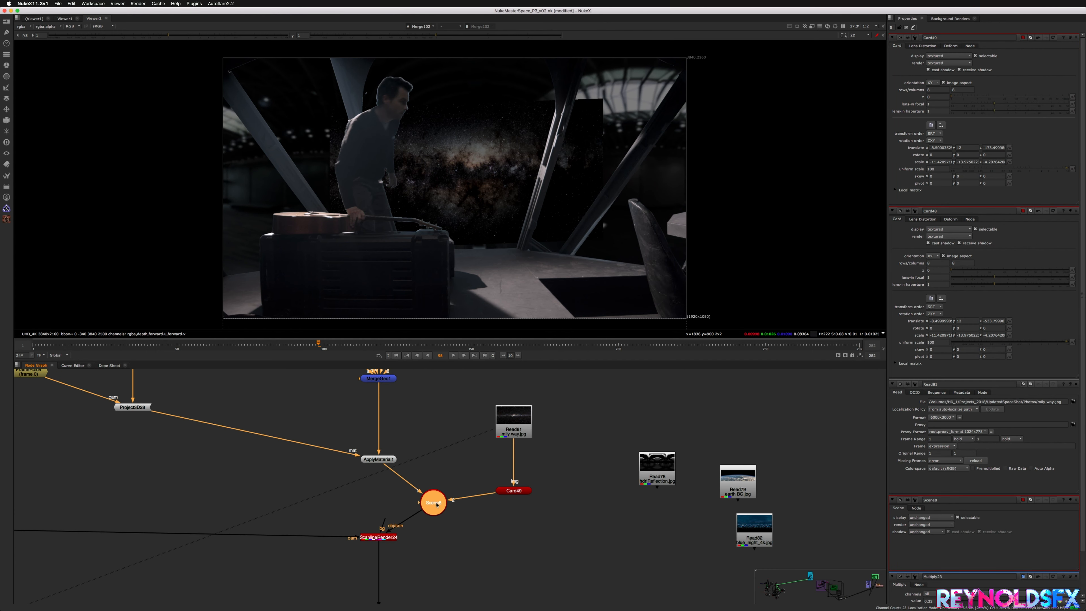
left_click(402, 515)
left_click(452, 552)
key("super+v")
left_click_drag(451, 550, 473, 556)
Step: Detach the Scene node from the projection branch and delete it, leaving ApplyMaterial connected directly to its ScanlineRender
left_click(438, 512)
left_click_drag(440, 512, 469, 515)
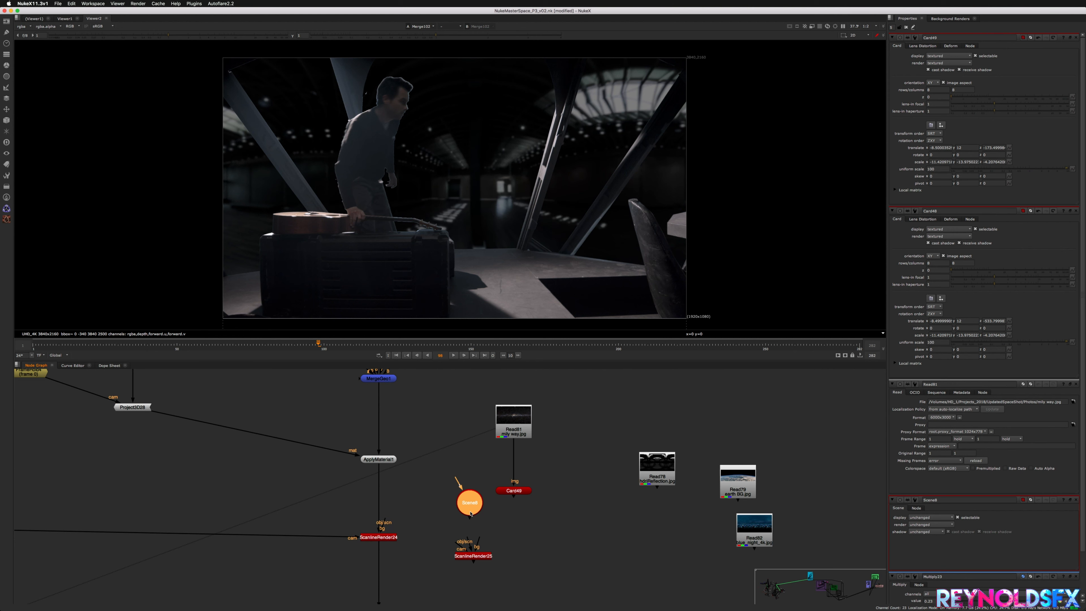
key("Delete")
Step: Insert a Dot in the camera connection and connect the new ScanlineRender's cam input to it
left_click_drag(473, 557, 394, 532)
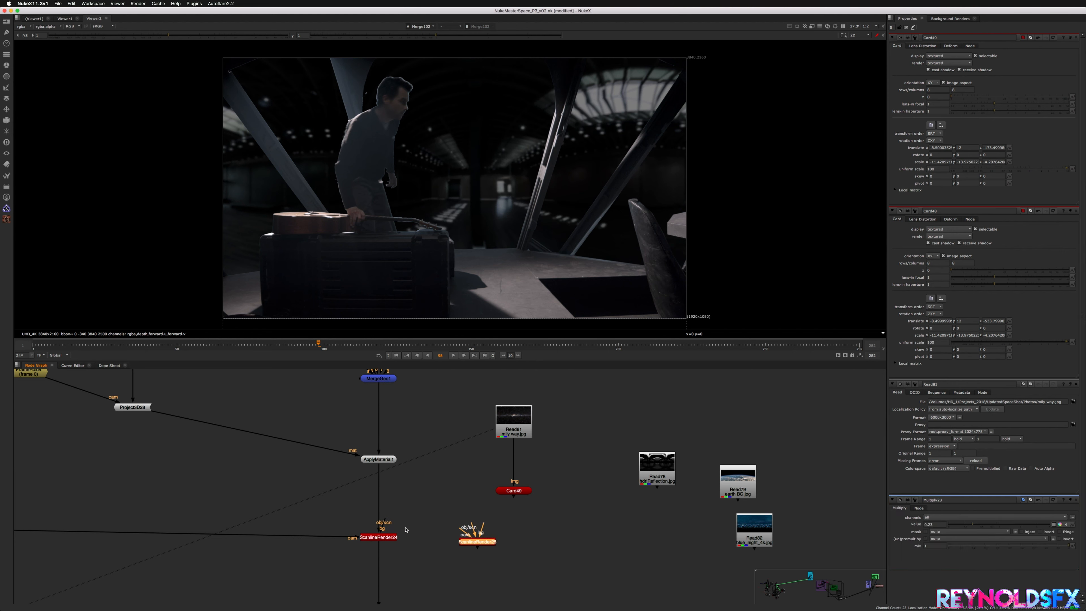
scroll(459, 519, "up", 3)
scroll(456, 519, "down", 5)
middle_click_drag(580, 465, 498, 505)
scroll(497, 504, "down", 1)
scroll(497, 504, "up", 4)
left_click(497, 504)
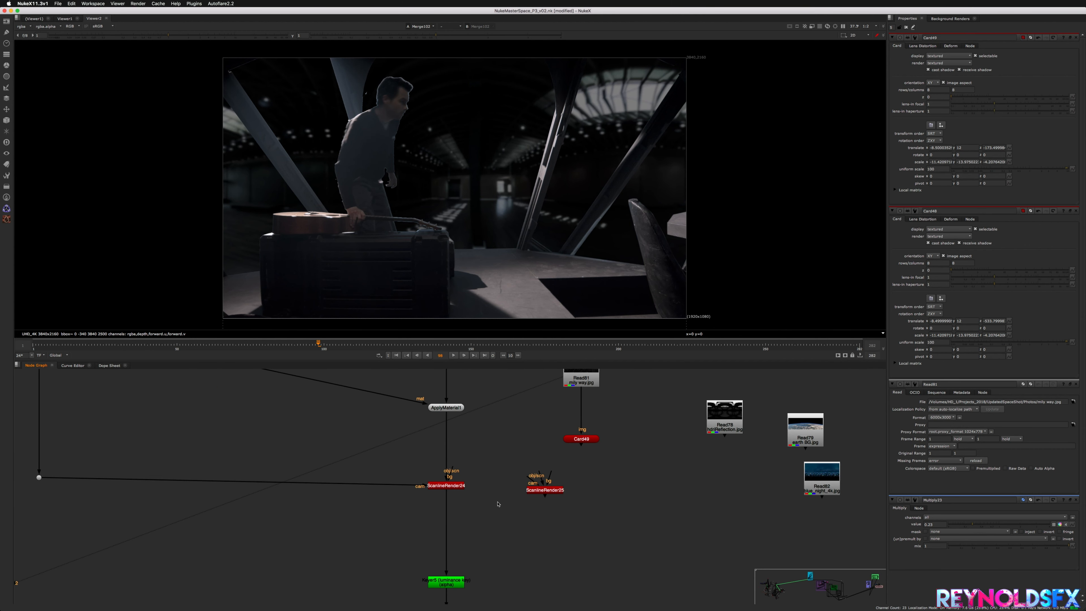
left_click_drag(497, 505, 373, 485)
left_click(554, 493)
left_click_drag(553, 493, 372, 485)
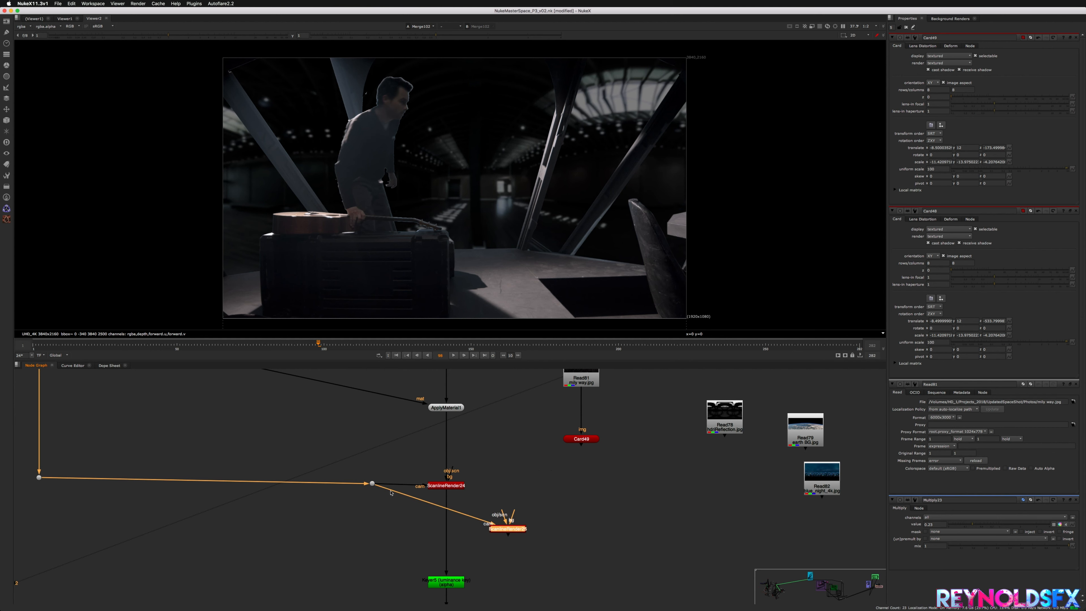
middle_click_drag(508, 528, 521, 529)
left_click_drag(516, 512, 533, 509)
Step: Add a Scene node between the milky way card and the new ScanlineRender's obj/scn input
key("Tab")
type("SCENE")
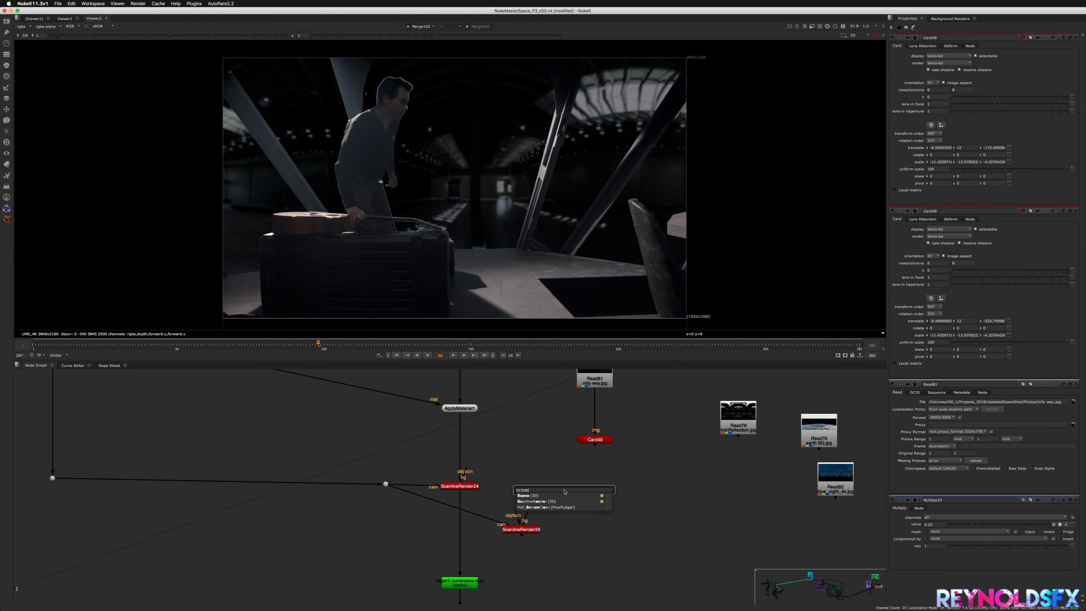
key("Return")
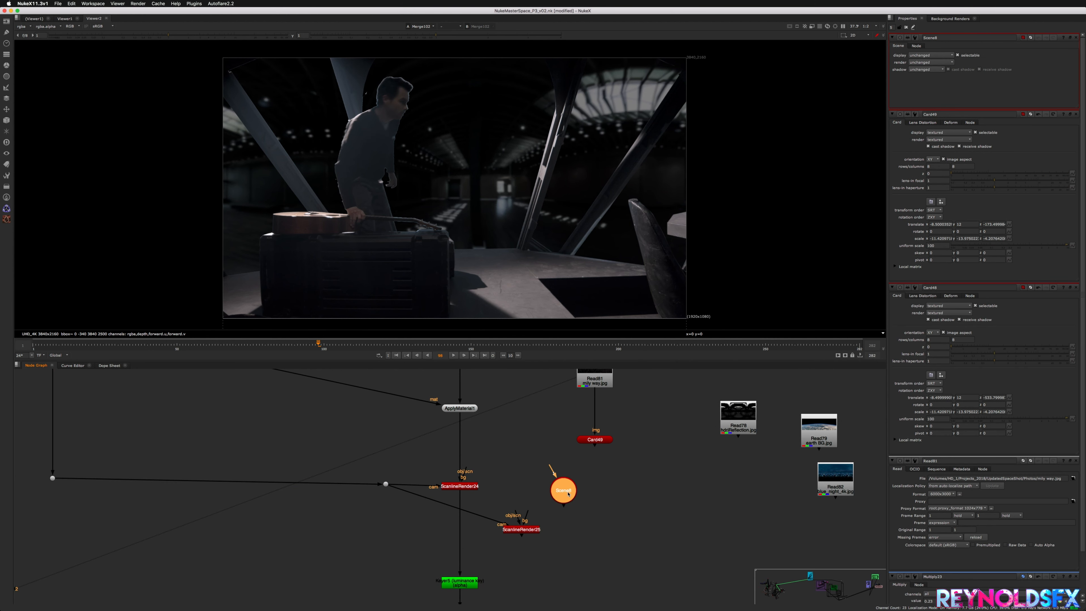
left_click_drag(510, 516, 595, 439)
left_click_drag(524, 532, 566, 534)
scroll(565, 534, "down", 5)
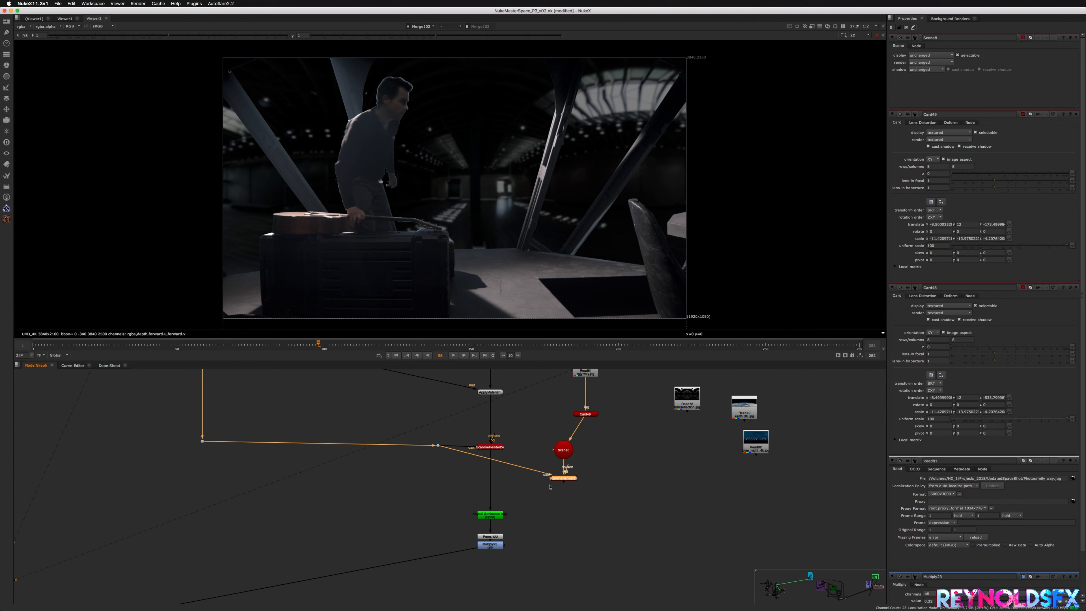
scroll(534, 511, "up", 3)
Step: Merge the projection as A with the milky way render as B below the Multiply node, routing the B connection through a Dot
left_click(531, 518)
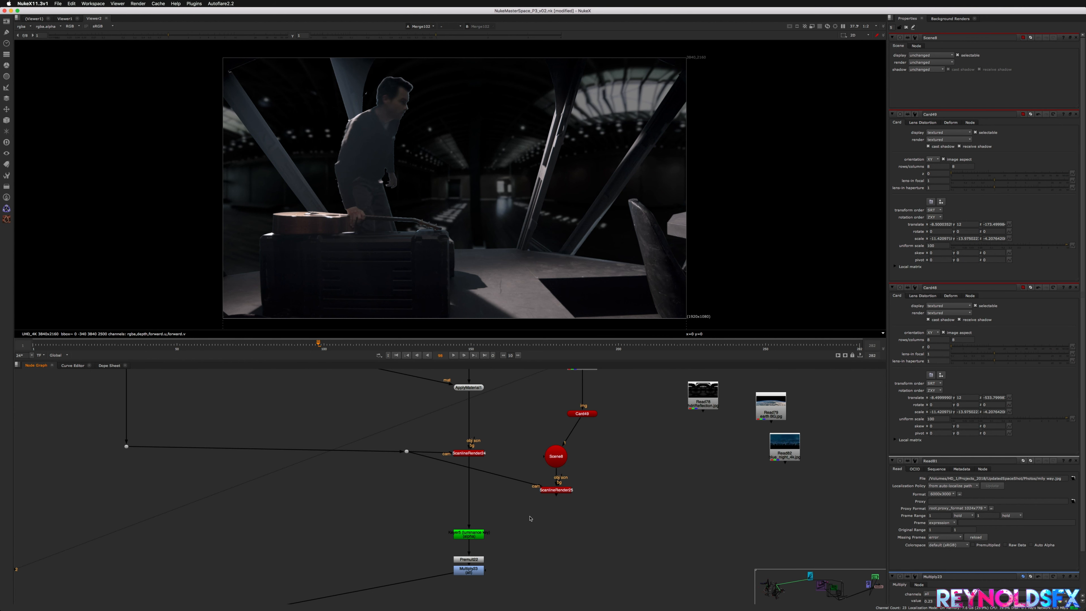
key("m")
scroll(537, 522, "down", 3)
left_click_drag(537, 486, 476, 567)
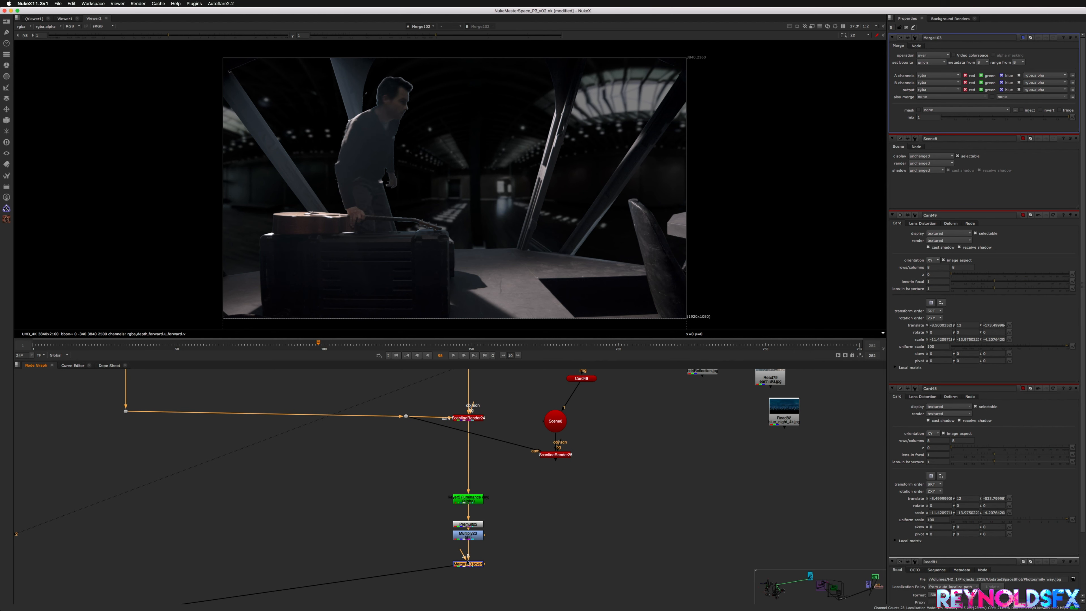
key("shift+x")
left_click_drag(493, 551, 555, 455)
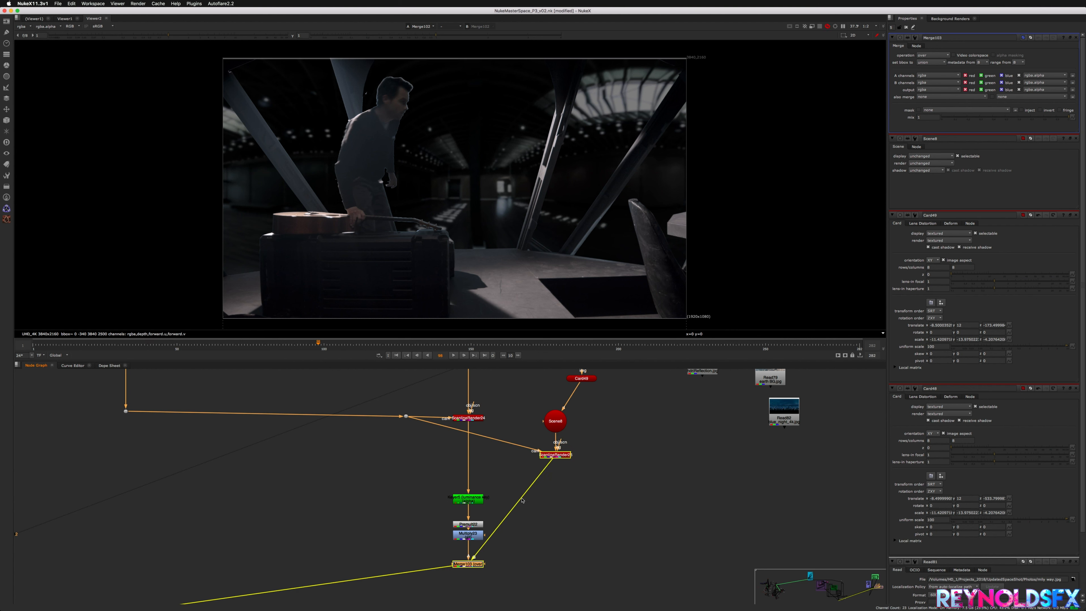
left_click(538, 513)
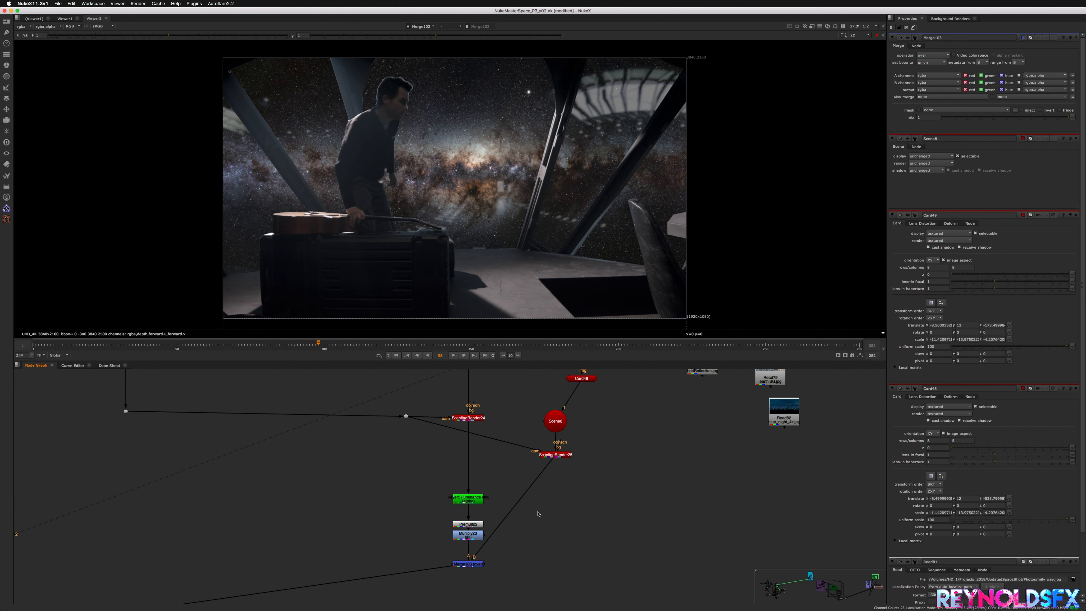
left_click_drag(512, 509, 559, 565, "ctrl")
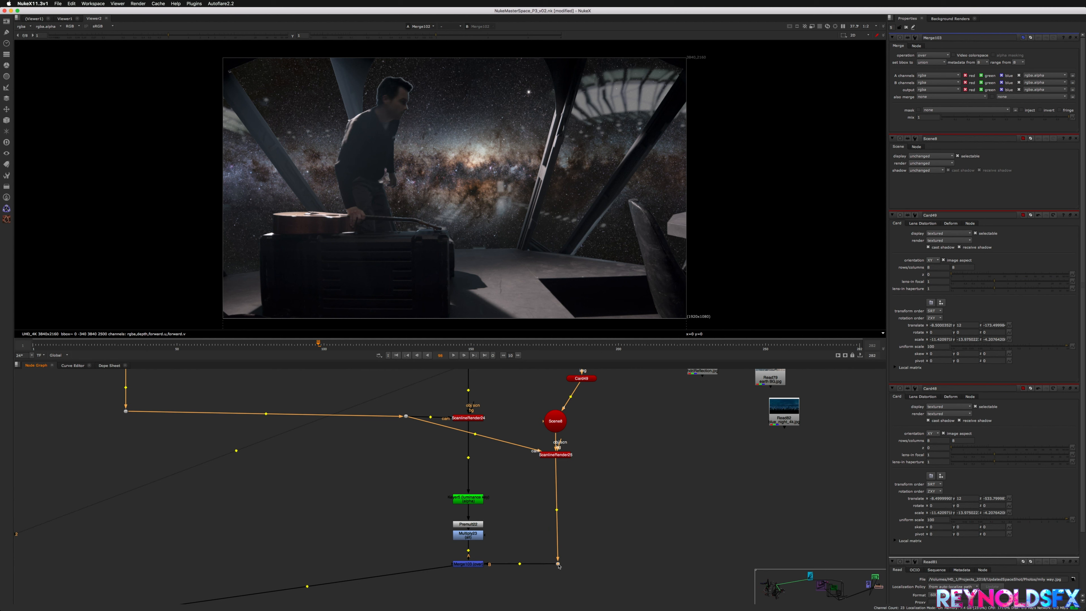
Step: Set the new Merge's operation to screen and compare the composite with the milky way render disabled and re-enabled
left_click(469, 565)
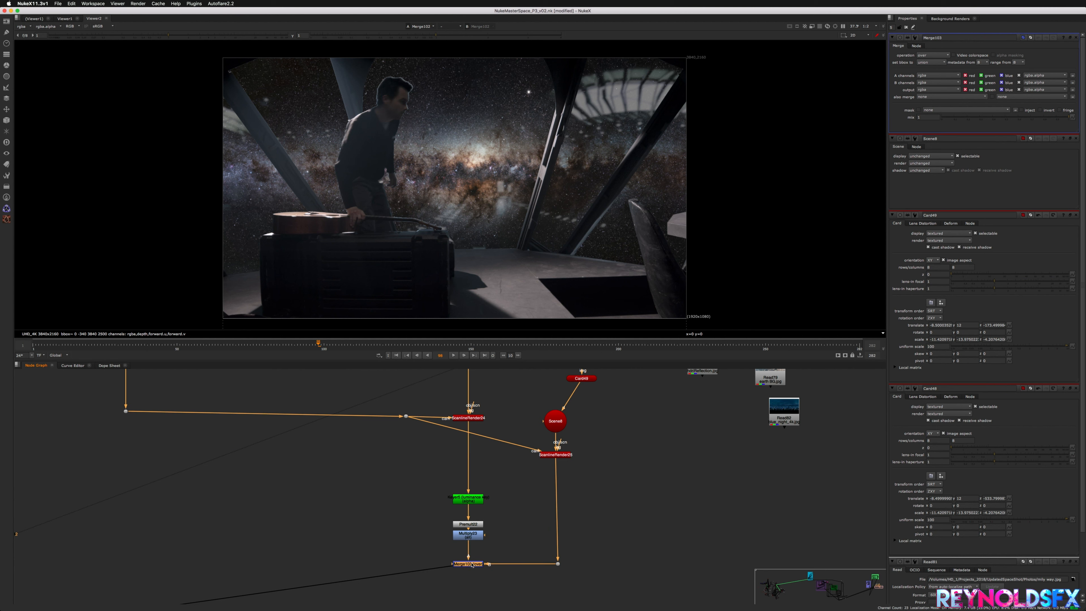
left_click(933, 55)
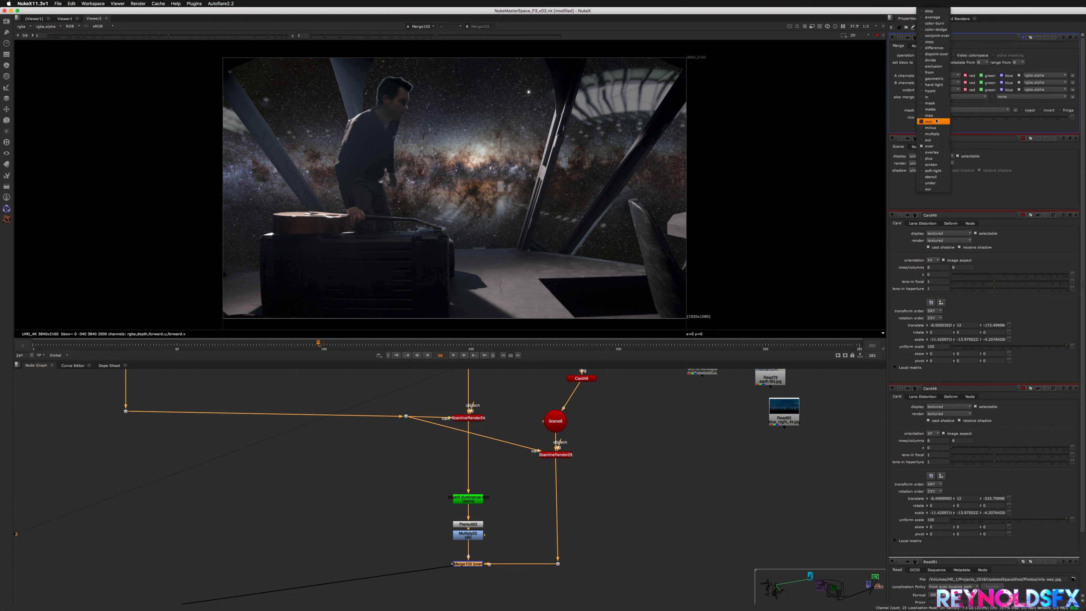
left_click(927, 164)
left_click(471, 501)
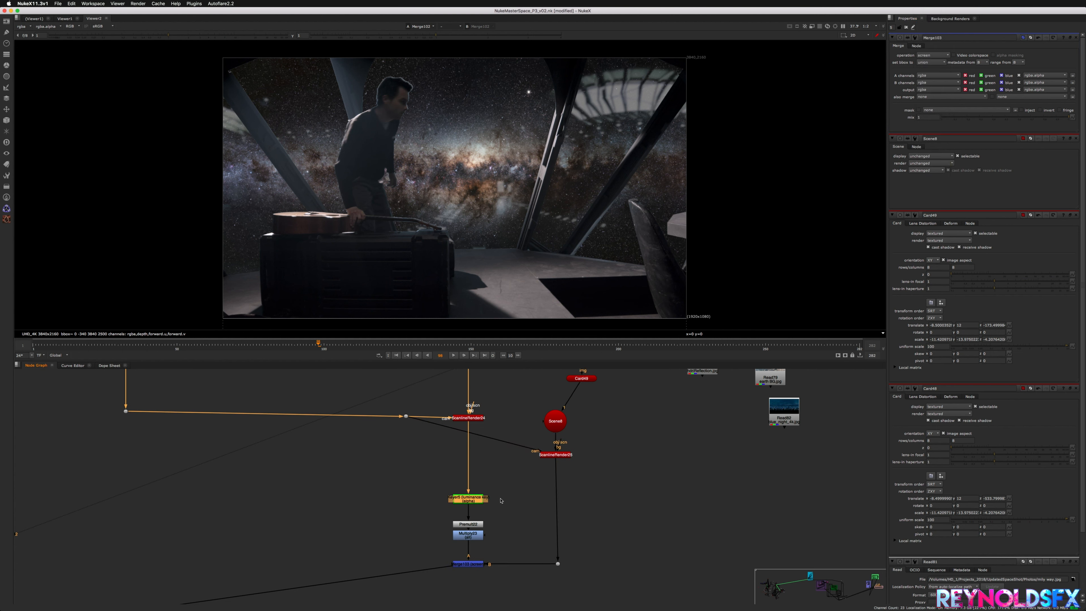
middle_click_drag(536, 519, 578, 517)
left_click(599, 453)
key("d")
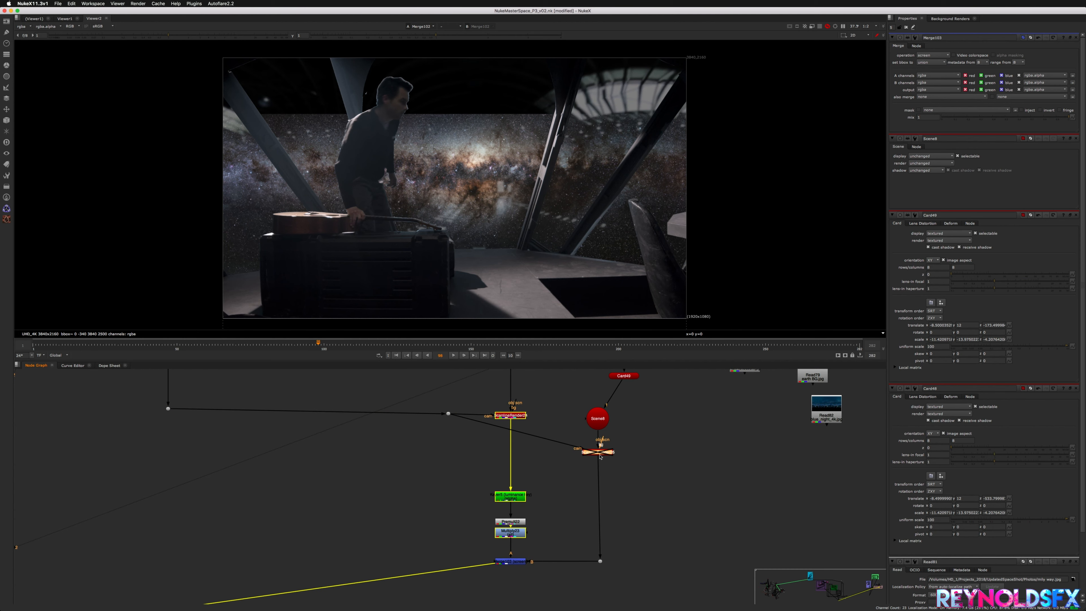
key("d")
Step: Push the milky way card back in 3D to a translate Z of about -743 and check it in the composite
middle_click_drag(646, 371, 618, 457)
double_click(599, 461)
left_click(469, 210)
key("Tab")
left_click(594, 461)
left_click_drag(453, 195, 745, 232)
key("Tab")
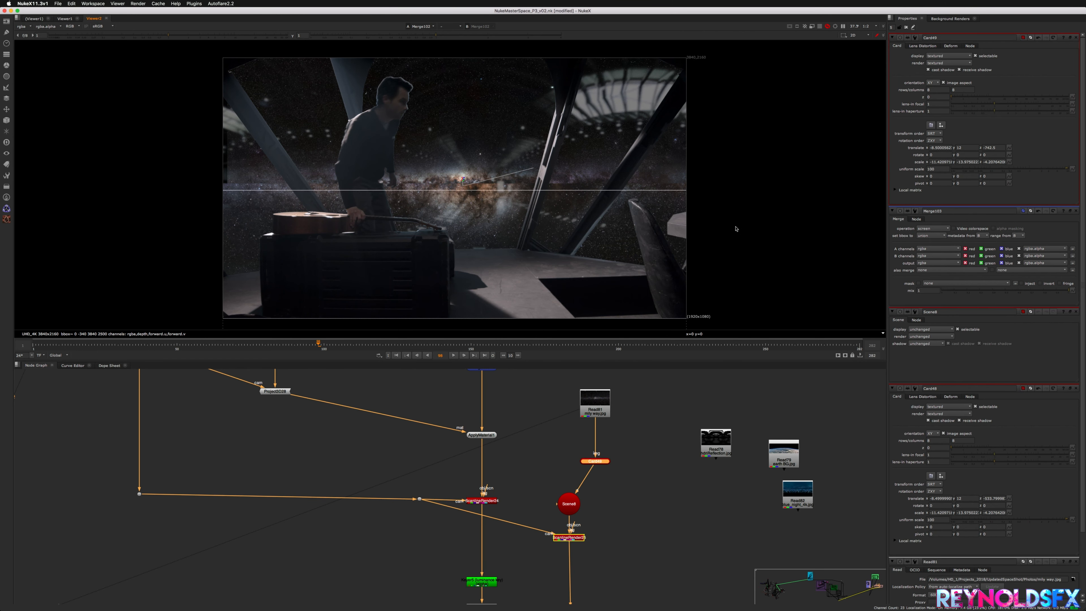
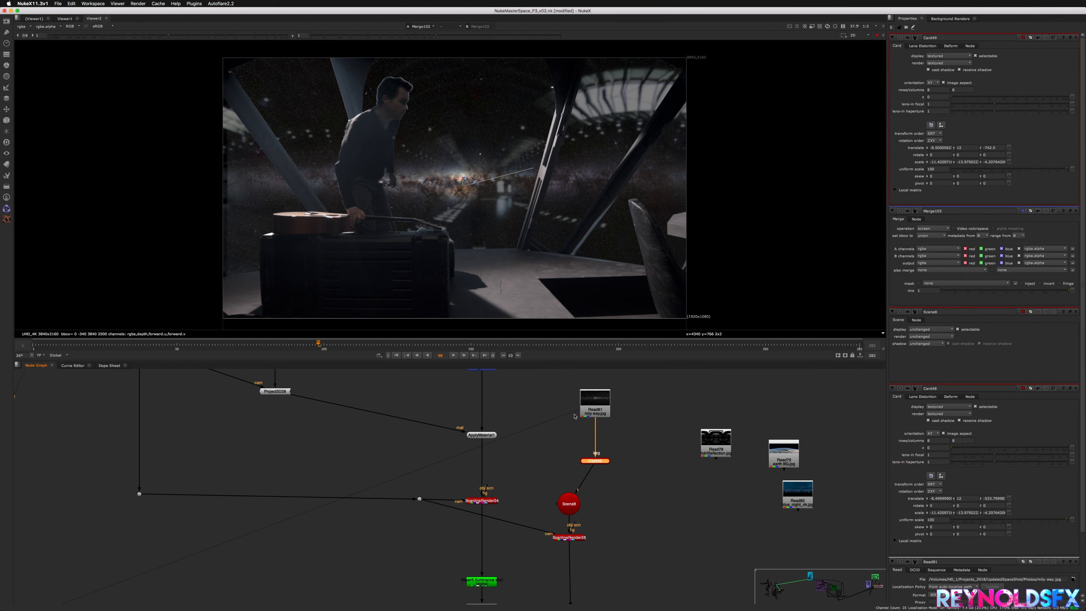
Step: Scale the milky way card up to about -17.11, -20.94, -6.30 and check it in the composite
key("Tab")
left_click_drag(759, 240, 752, 245)
key("Tab")
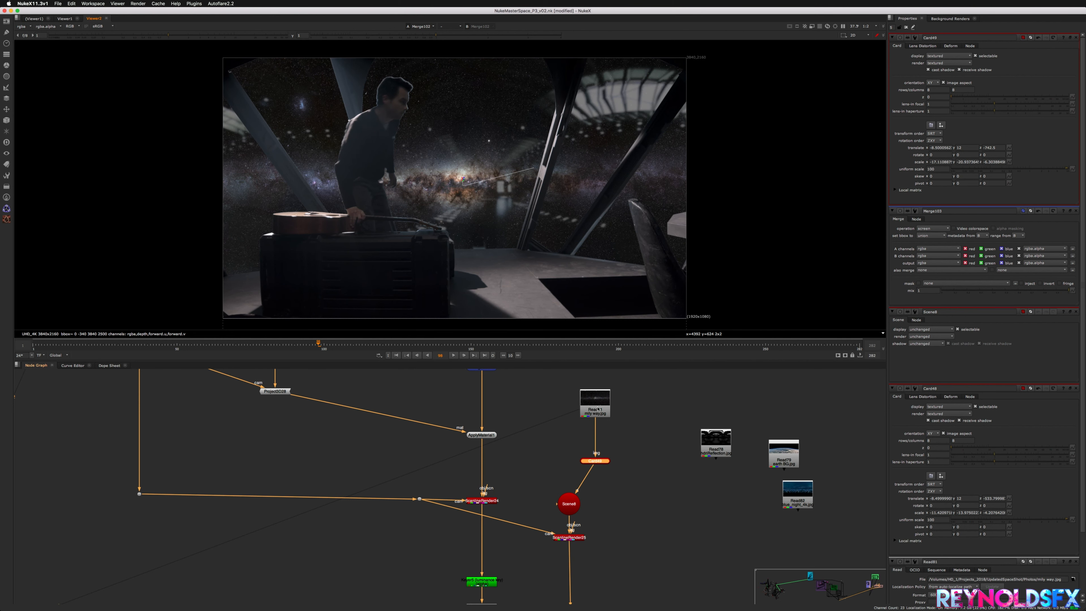
Step: Insert a Grade node between the milky way Read and its card
key("g")
left_click_drag(623, 428, 597, 432)
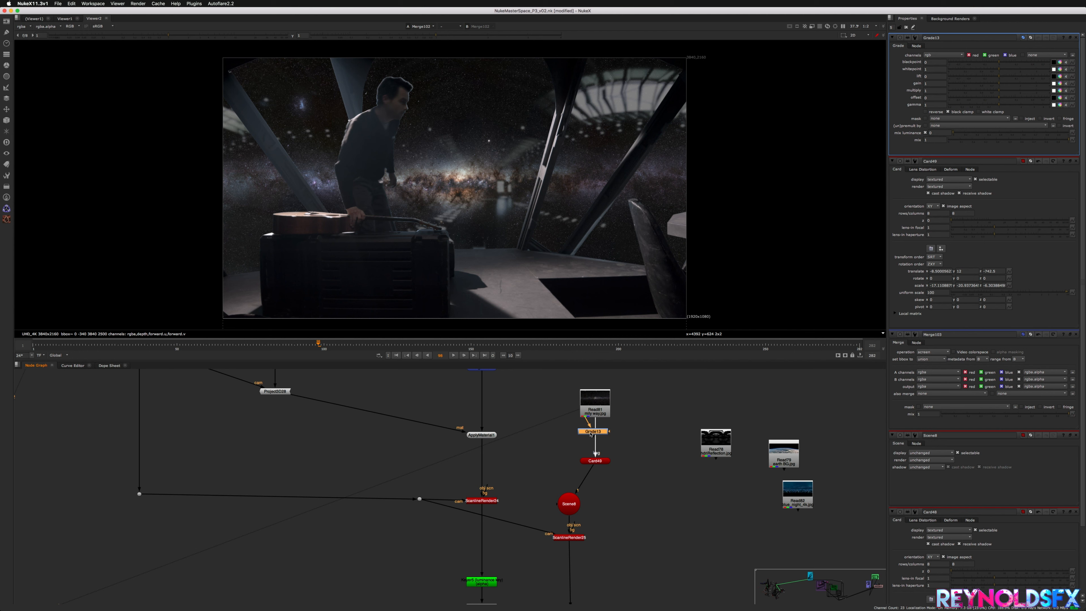
Step: Darken the milky way Grade by setting its blackpoint to 0.006 and its gain to about 0.26
left_click(1001, 64)
left_click(975, 84)
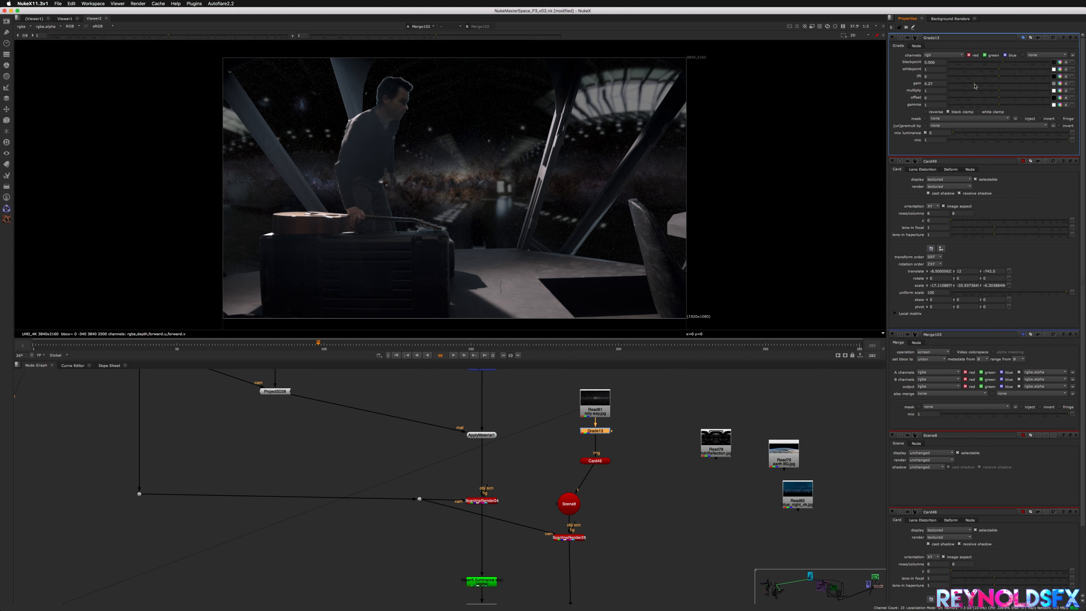
left_click(979, 85)
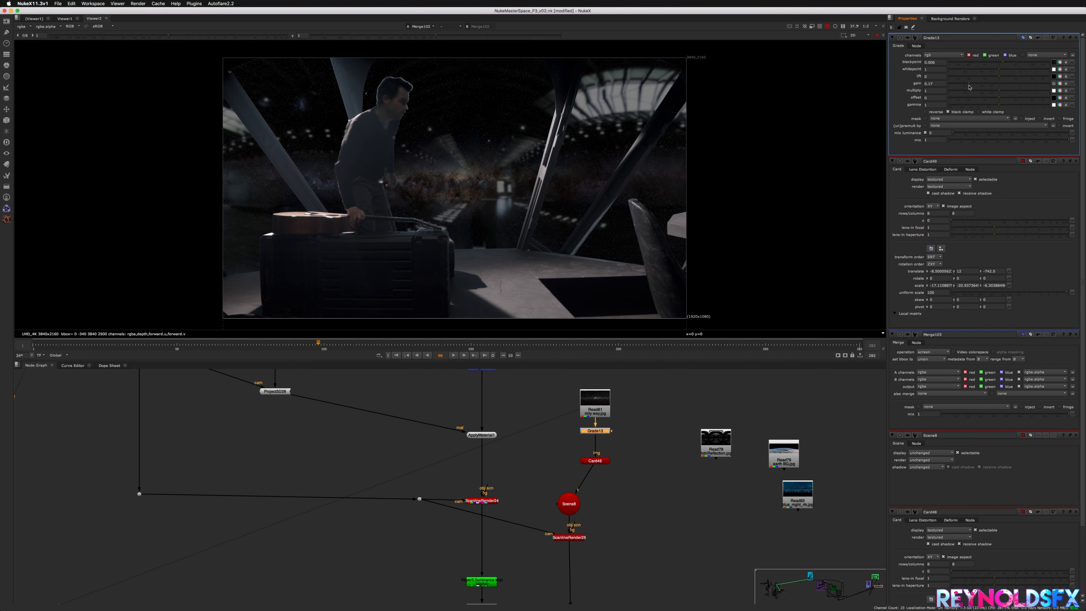
left_click(974, 85)
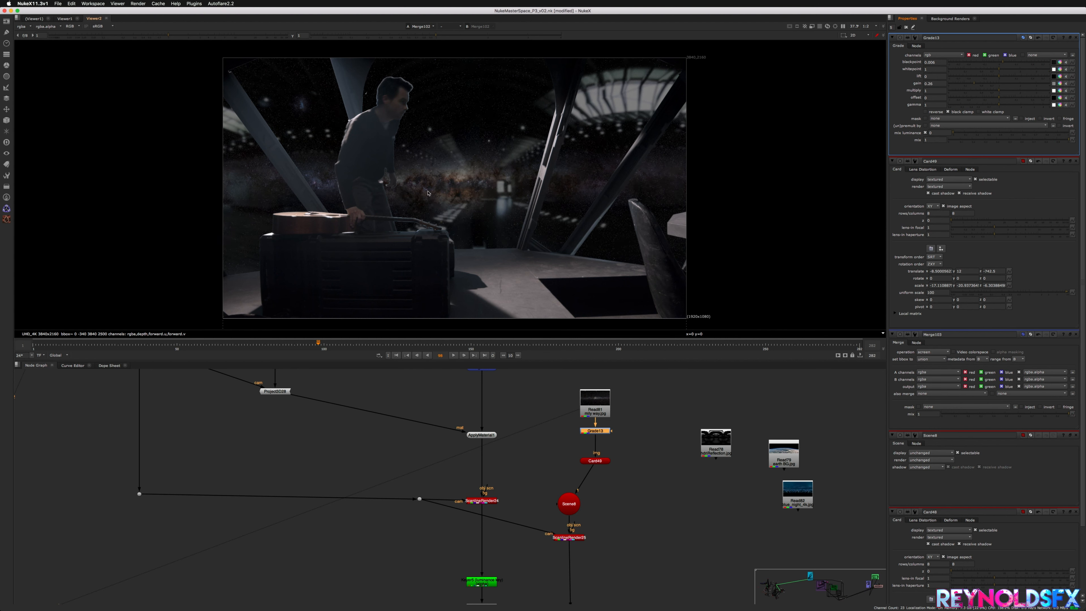
Step: Insert a Transform between the milky way image and its Grade and shift the image by 66, 360
left_click_drag(596, 415, 596, 406)
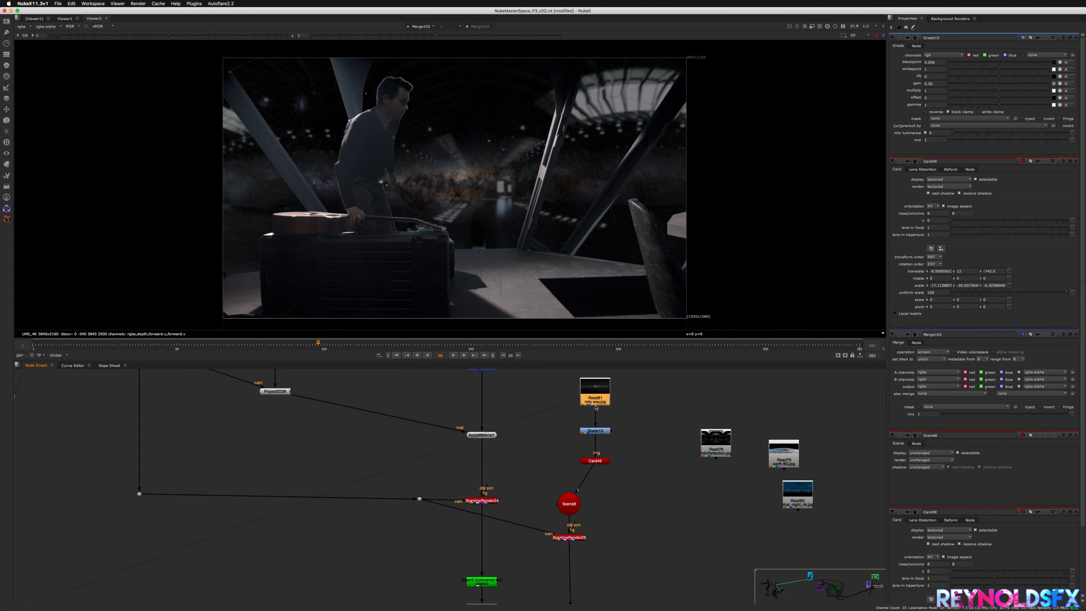
key("t")
left_click(957, 56)
left_click(605, 412)
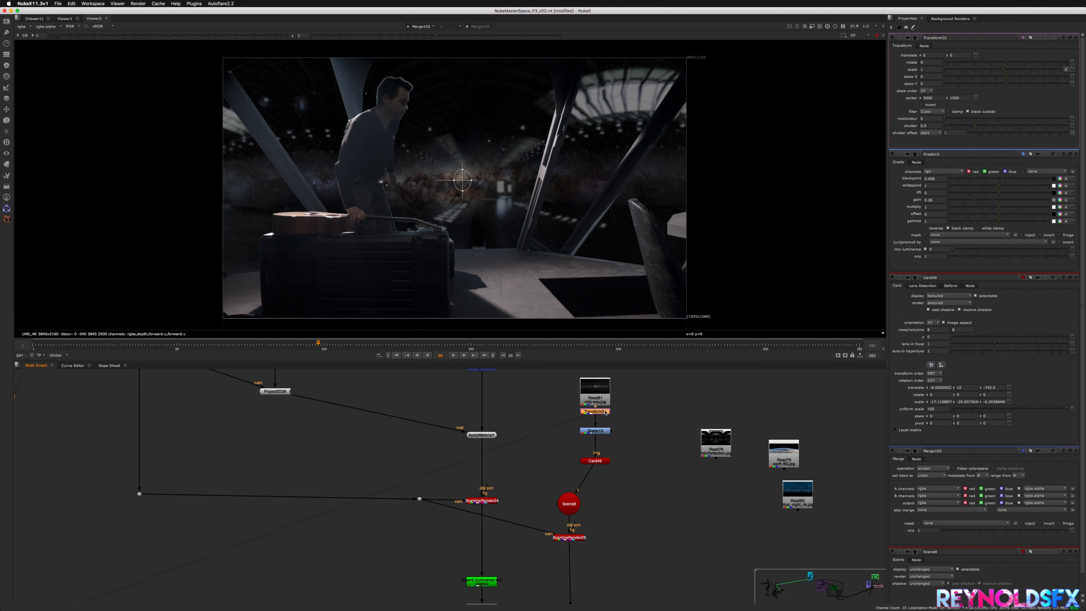
left_click(958, 56)
left_click_drag(461, 179, 454, 231)
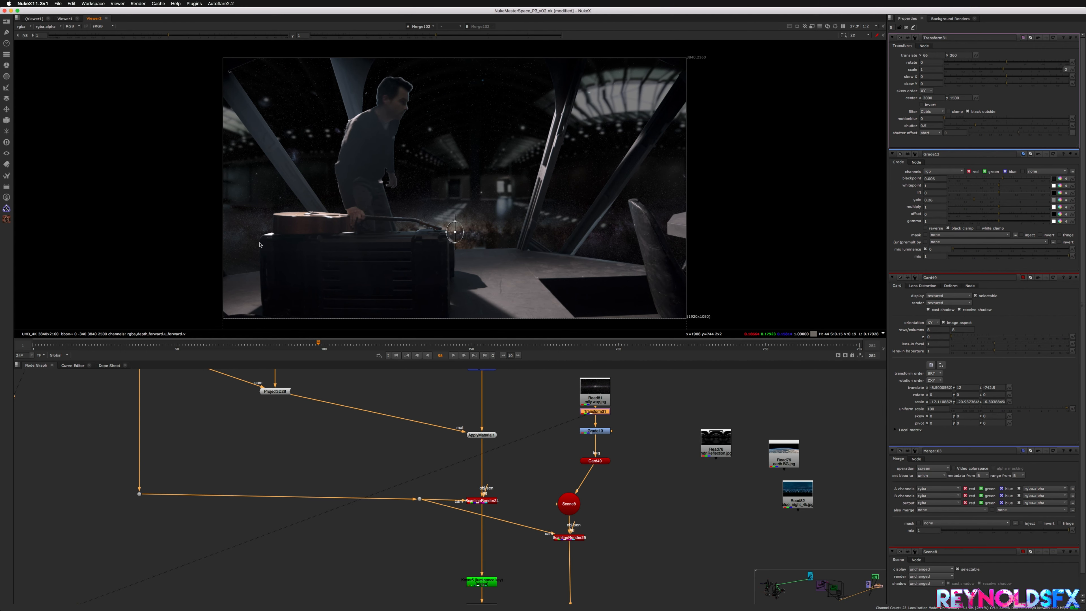
Step: At frame 106, set the value of the Multiply node below the premultiply to about 0.32
scroll(684, 530, "up", 5)
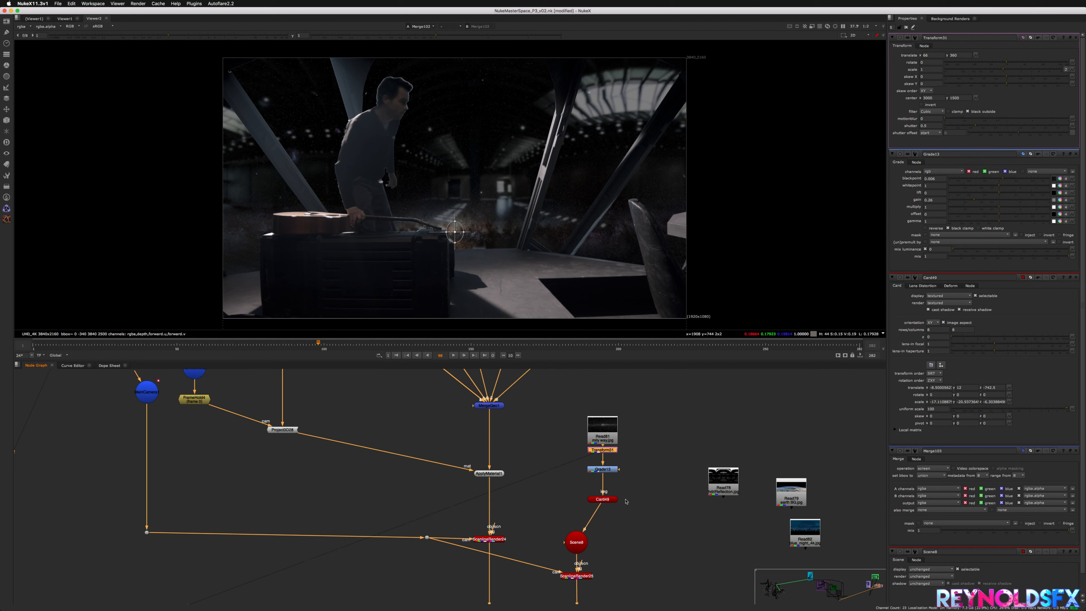
left_click(342, 348)
scroll(508, 477, "down", 10)
scroll(508, 477, "up", 2)
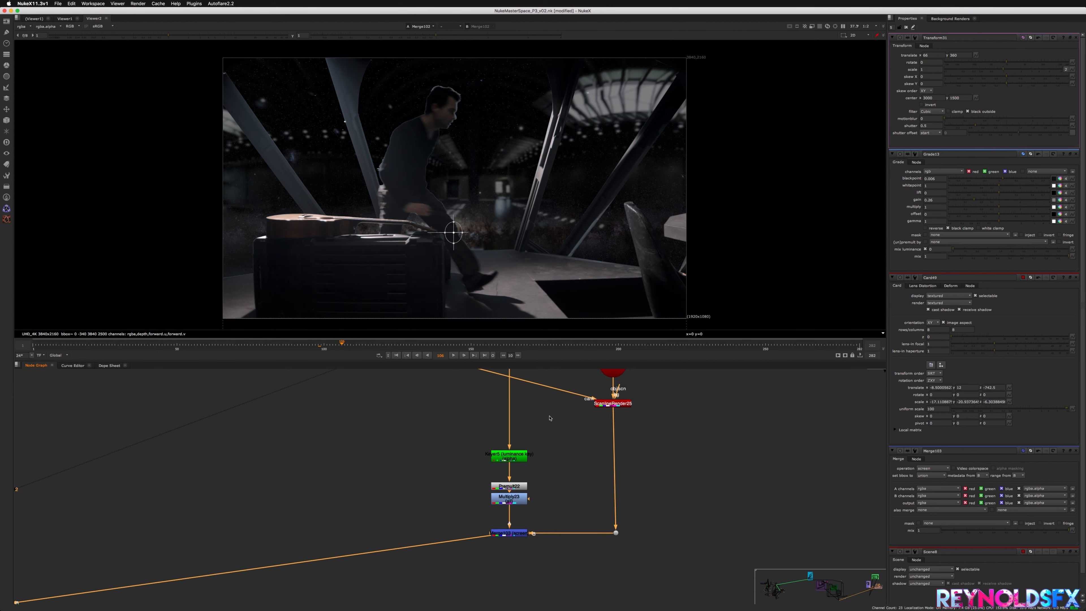
double_click(508, 492)
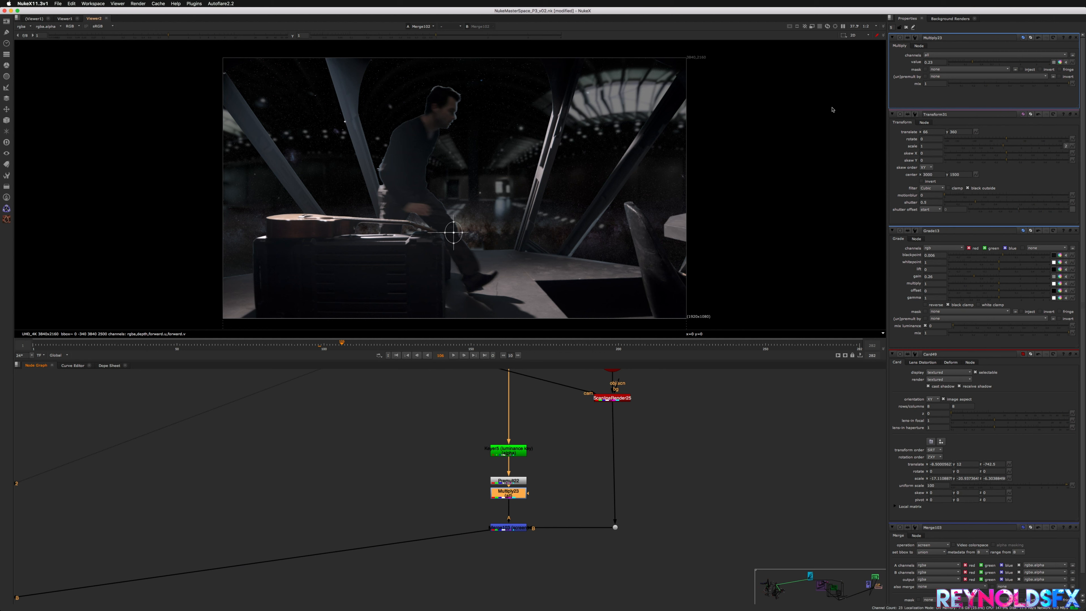
left_click_drag(974, 63, 977, 67)
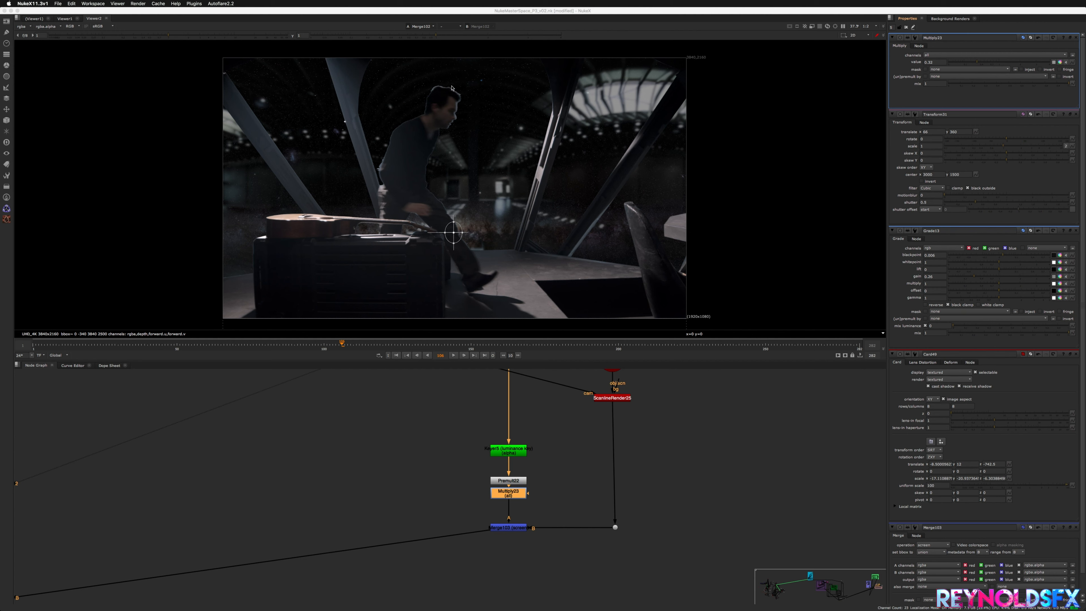
Step: Review the composite at earlier frames and examine the node tree around the Scene and its ScanlineRender
left_click(157, 344)
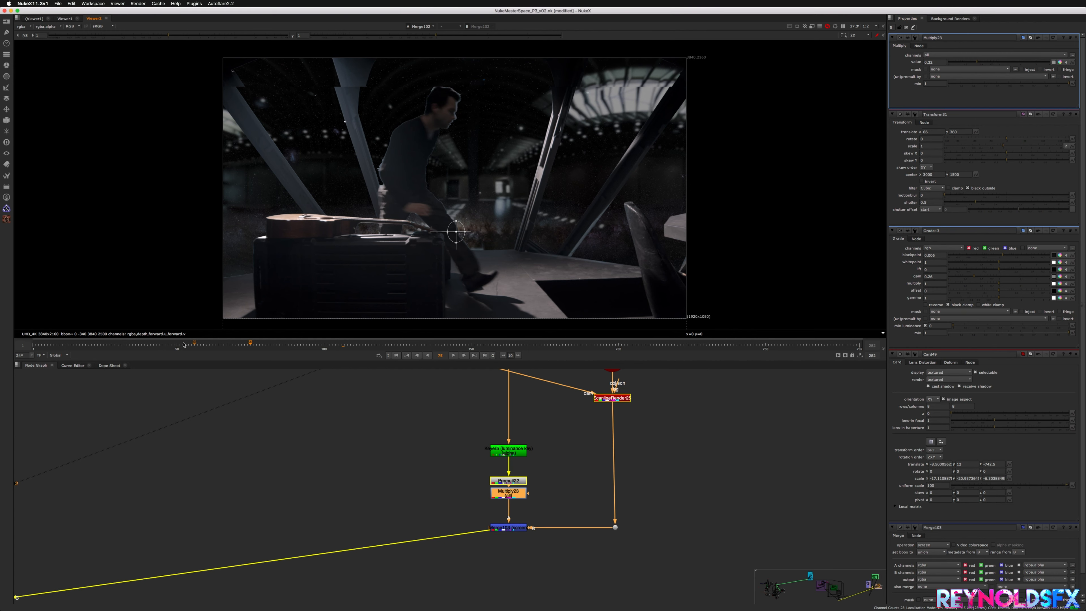
left_click_drag(143, 342, 72, 350)
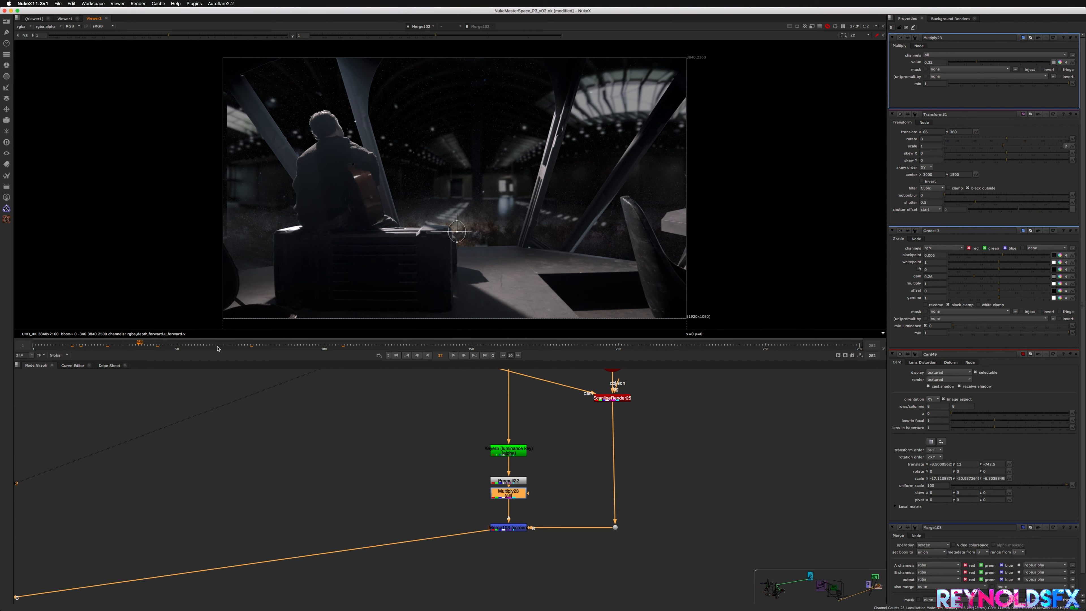
middle_click_drag(553, 509, 498, 537)
scroll(498, 537, "up", 2)
scroll(529, 506, "down", 5)
middle_click_drag(606, 407, 505, 455)
left_click_drag(614, 471, 607, 469)
middle_click_drag(560, 494, 536, 536)
scroll(433, 515, "down", 3)
scroll(434, 516, "up", 3)
middle_click_drag(389, 512, 455, 534)
middle_click_drag(484, 495, 468, 462)
scroll(509, 531, "down", 3)
scroll(502, 520, "up", 6)
middle_click_drag(504, 541, 469, 524)
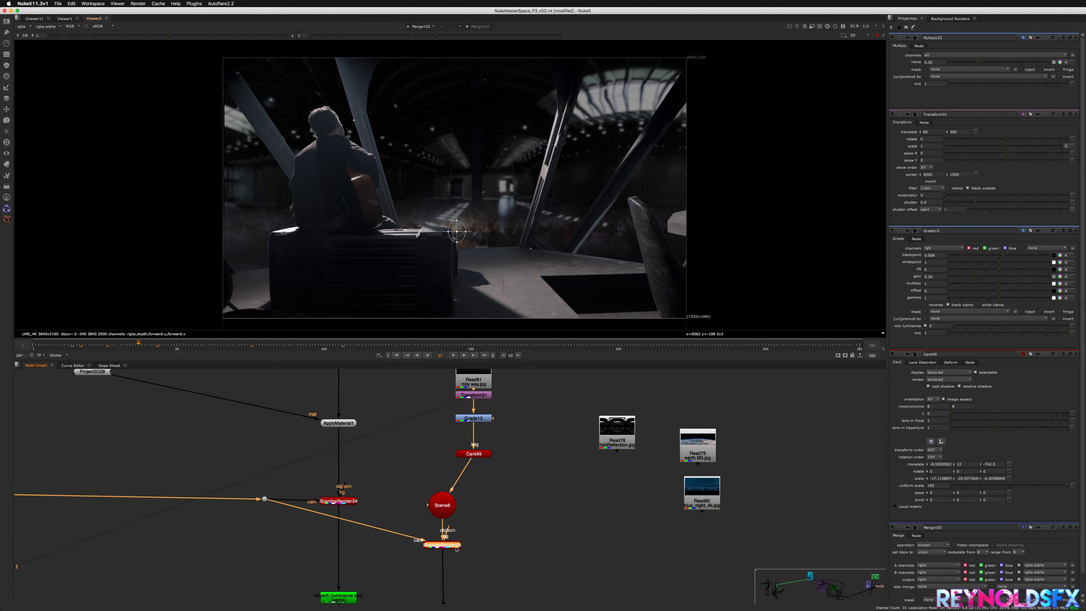
left_click(450, 503)
left_click_drag(426, 506, 454, 506)
left_click(443, 544)
left_click(496, 455)
Step: Place the blue night city image beside the milky way branch, move the reflection image aside, and view the city image
left_click_drag(697, 496, 549, 433)
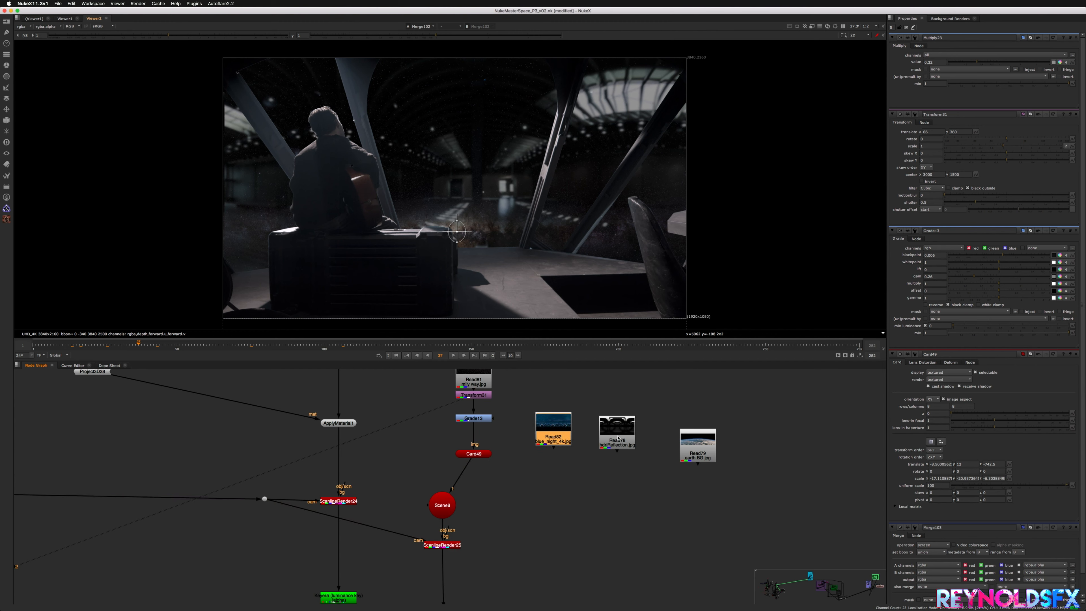
left_click_drag(616, 432, 684, 418)
left_click(563, 435)
key("1")
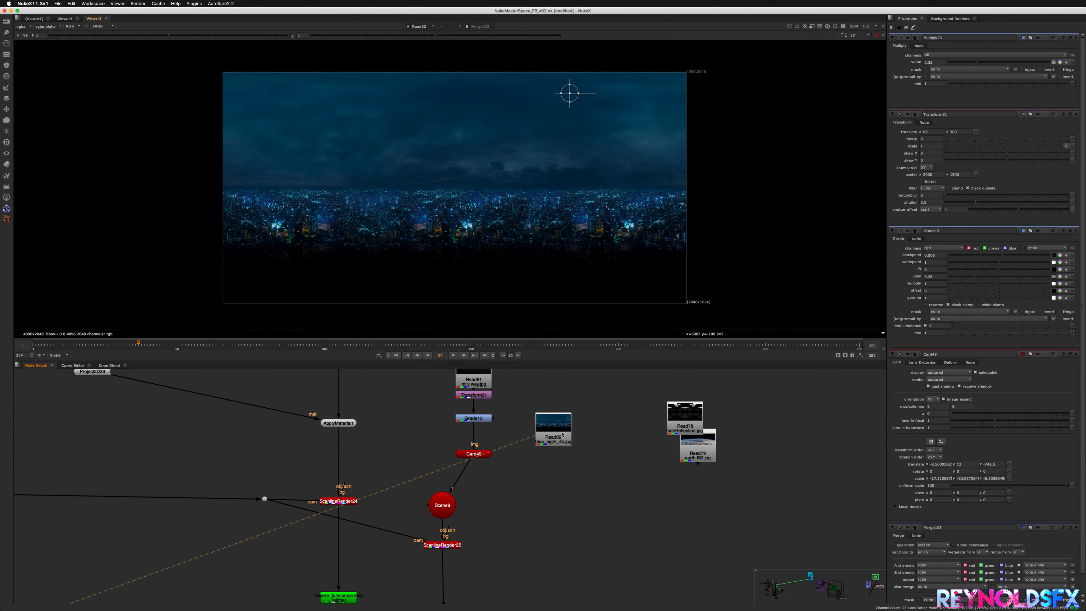
left_click_drag(563, 434, 576, 435)
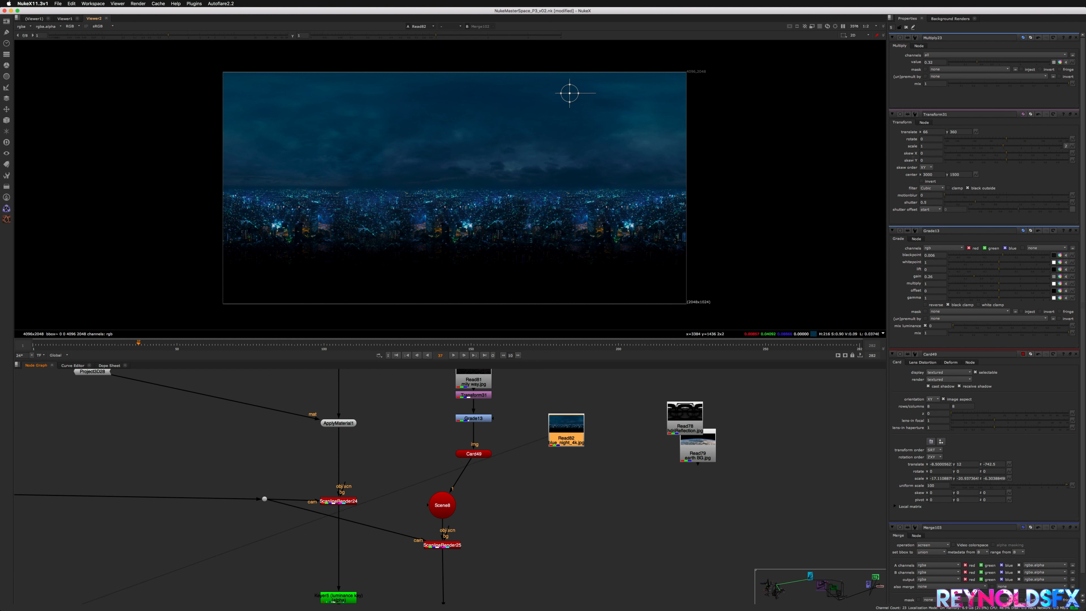
left_click_drag(577, 422, 597, 418)
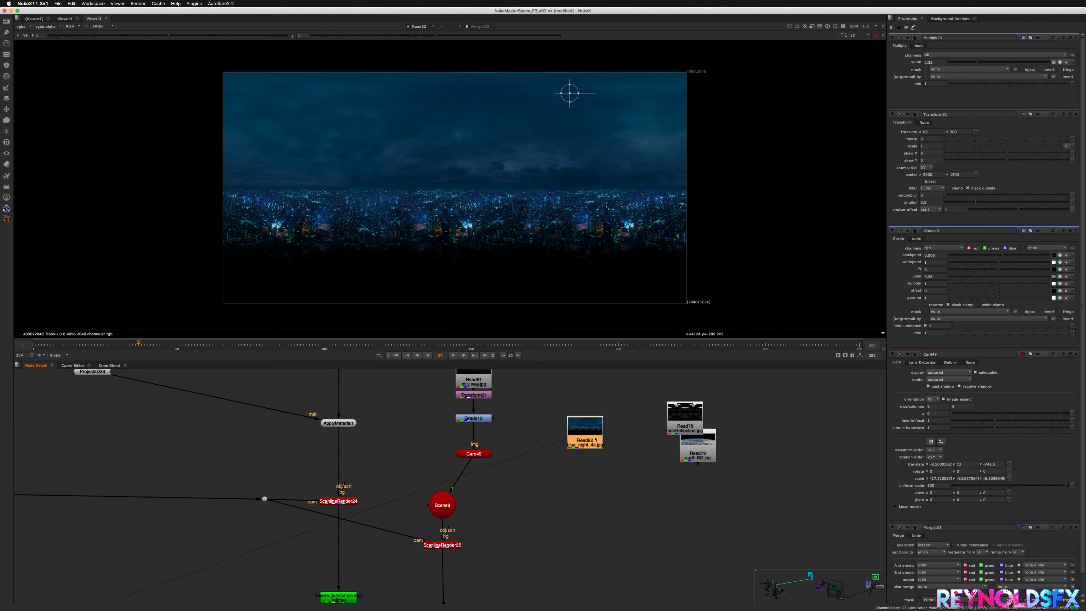
Step: Add a Crop to the night city image, trim its top and bottom to about 4096 x 1110, and enable reformat
key("Tab")
type("crop")
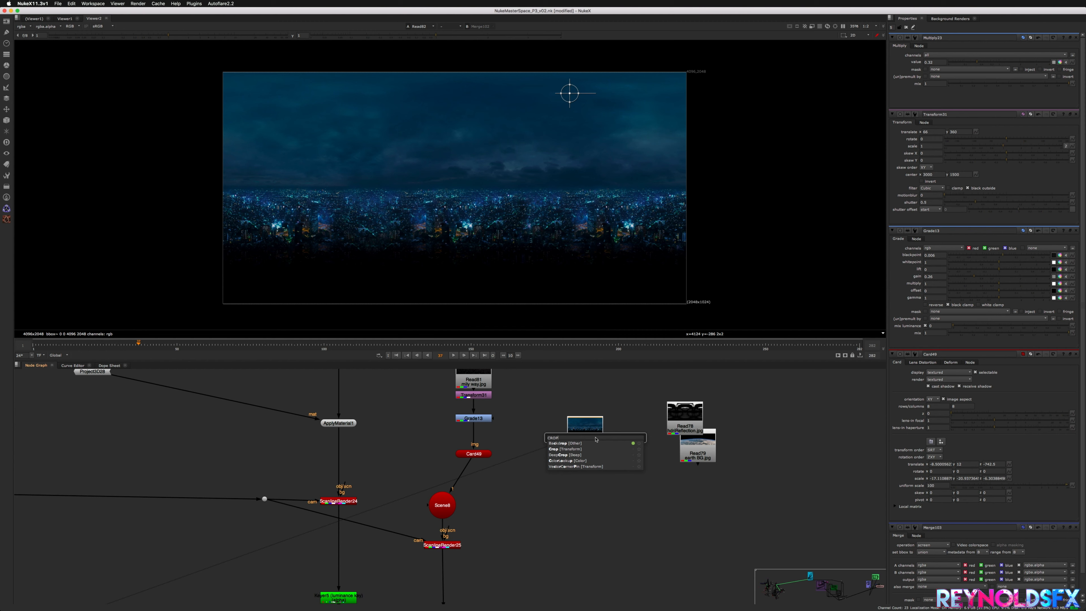
key("Return")
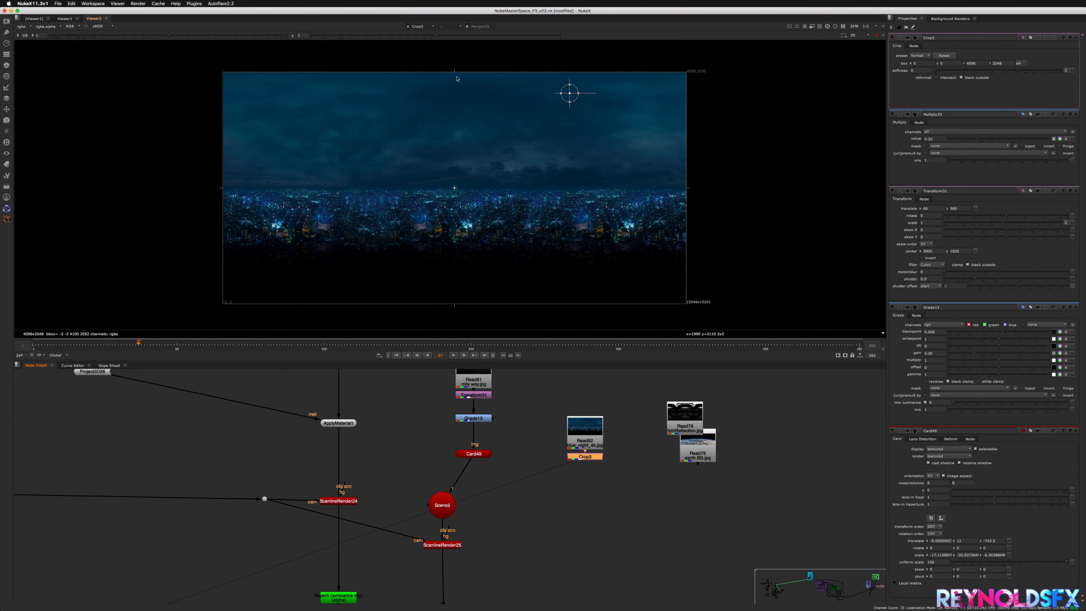
left_click_drag(453, 73, 454, 159)
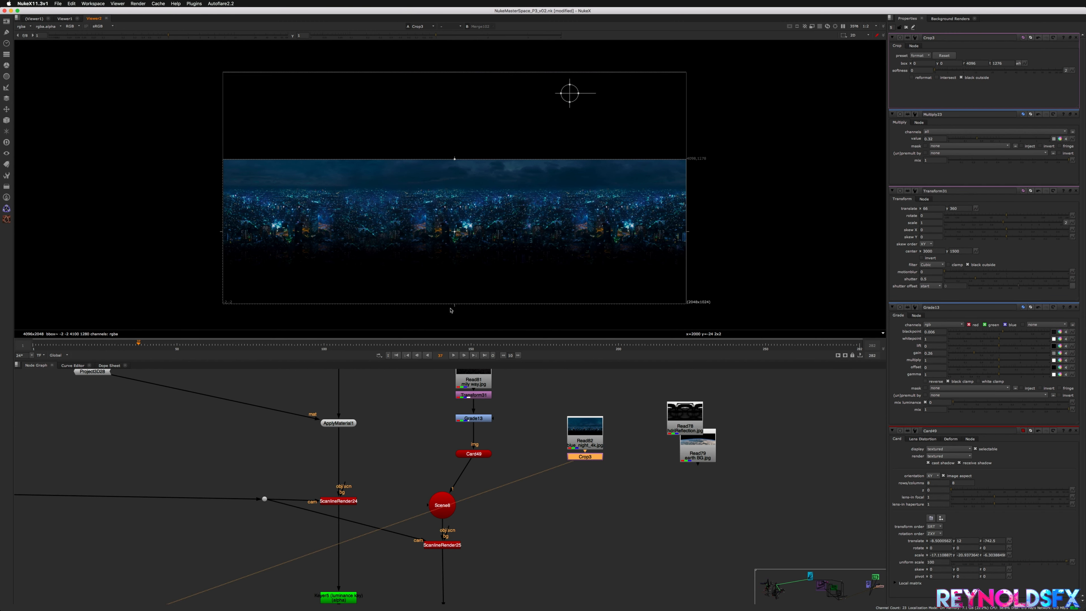
left_click_drag(454, 304, 454, 284)
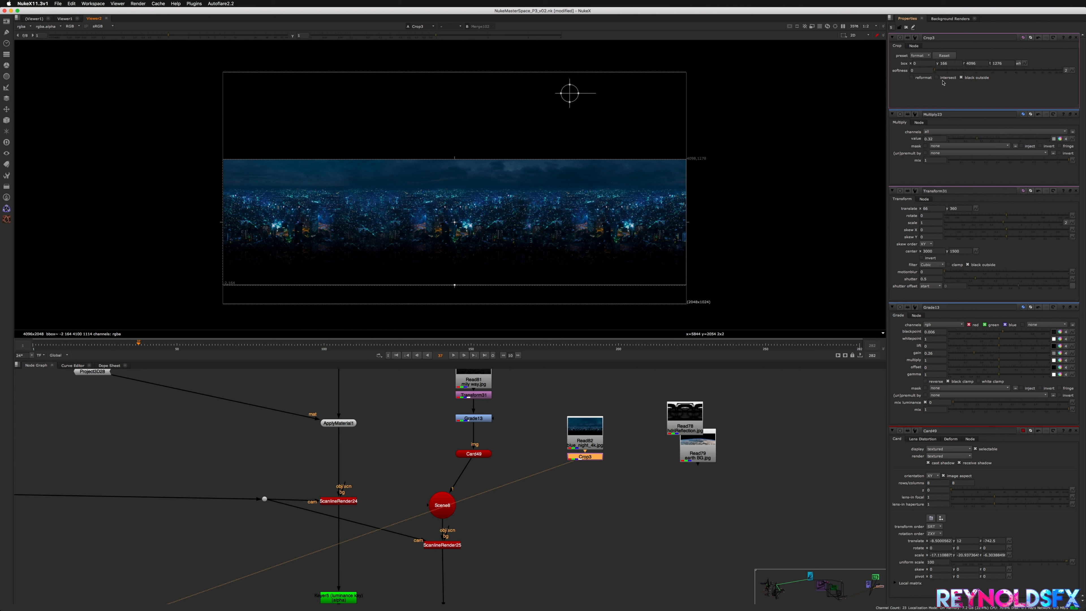
left_click(915, 79)
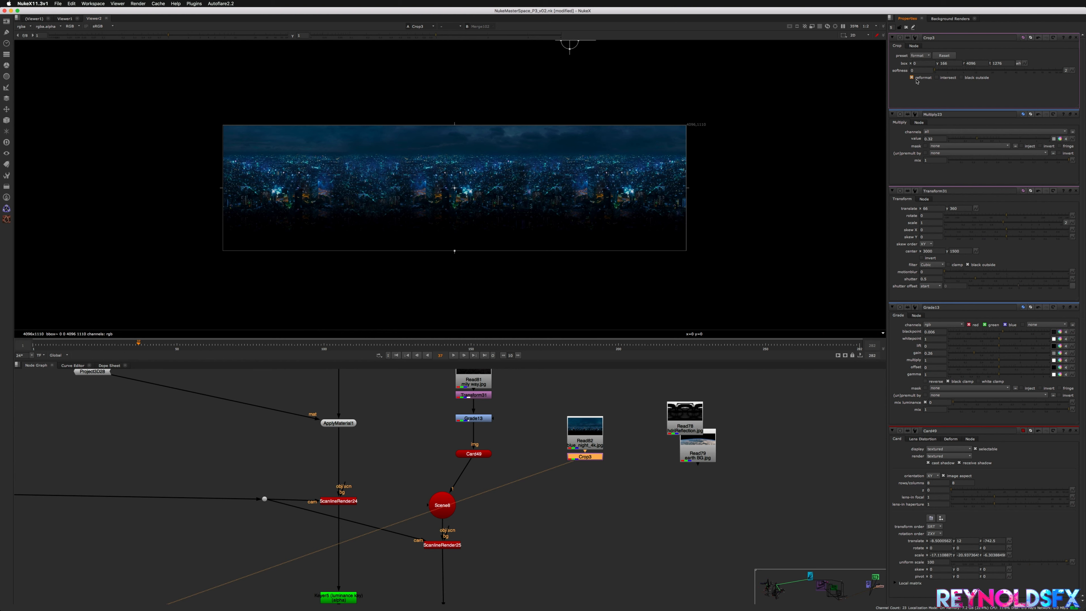
Step: Duplicate the milky way card, feed it the cropped city image, and connect the copy to the Scene
left_click(907, 27)
middle_click_drag(709, 467, 727, 481)
left_click_drag(717, 434, 754, 411)
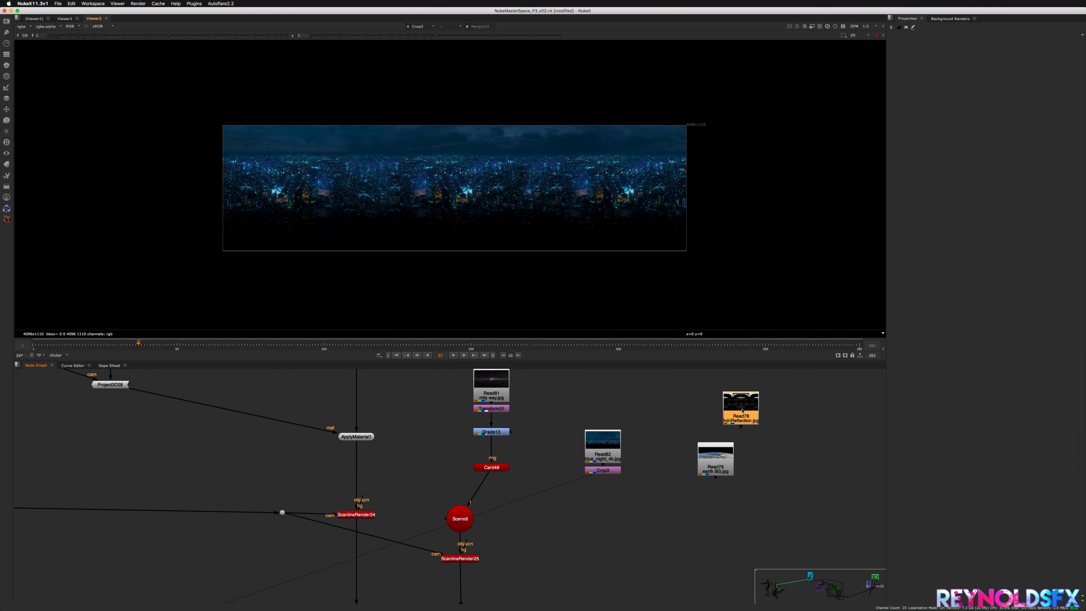
left_click(505, 469)
key("super+c")
left_click(557, 504)
key("super+v")
left_click_drag(449, 524, 598, 475)
left_click_drag(559, 506, 607, 511)
left_click(628, 508)
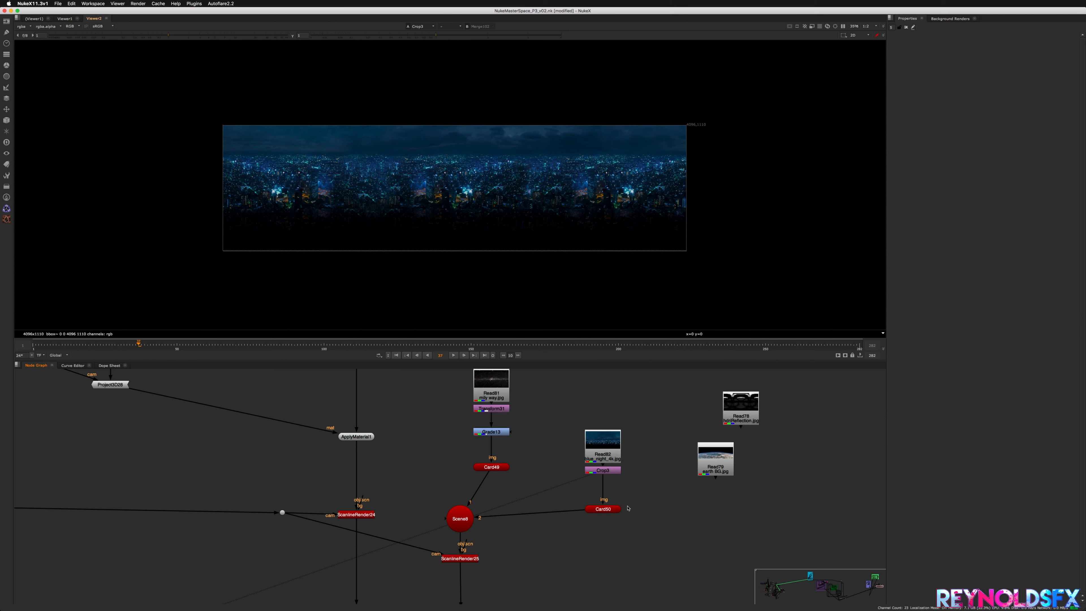
Step: Examine the city card's placement in the 3D view
double_click(611, 509)
key("Tab")
left_click_drag(533, 242, 568, 245, "super")
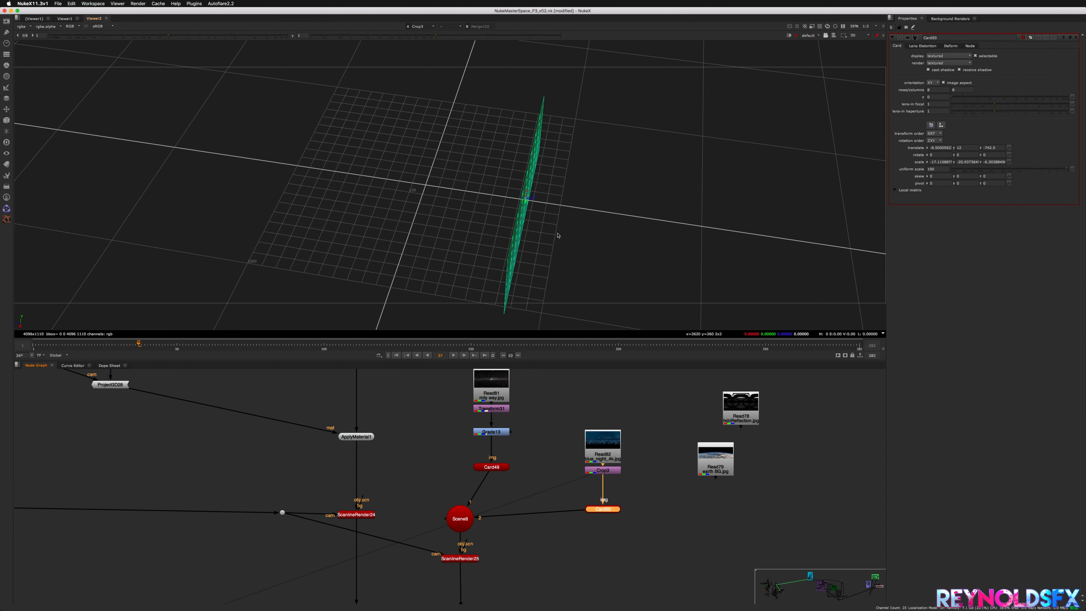
key("Tab")
key("b")
key("b")
key("f")
key("Tab")
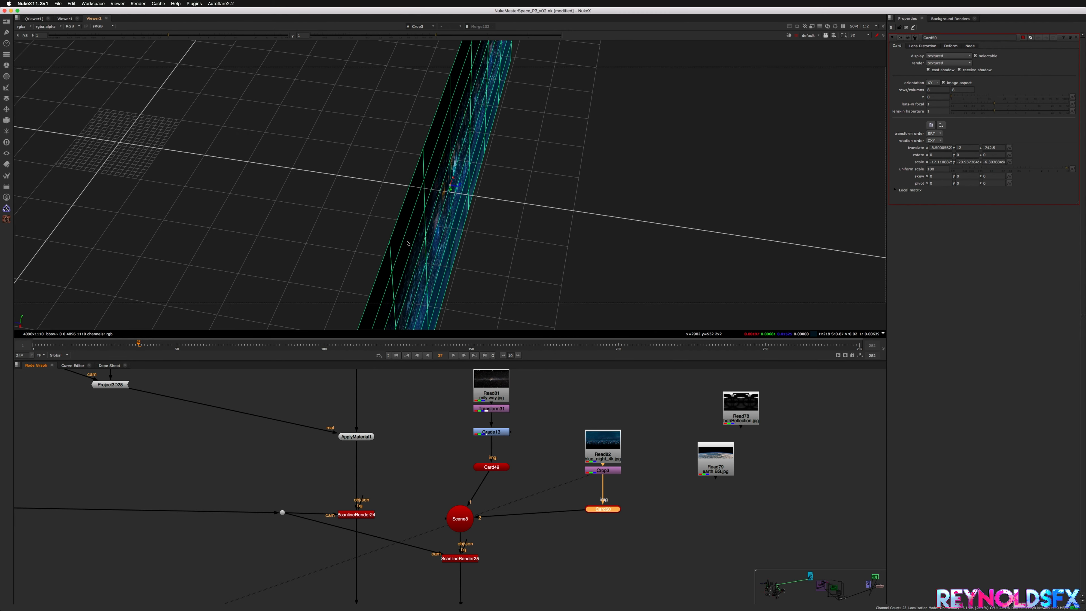
scroll(471, 225, "down", 10)
scroll(401, 239, "down", 5)
scroll(401, 238, "up", 2)
scroll(409, 423, "down", 5)
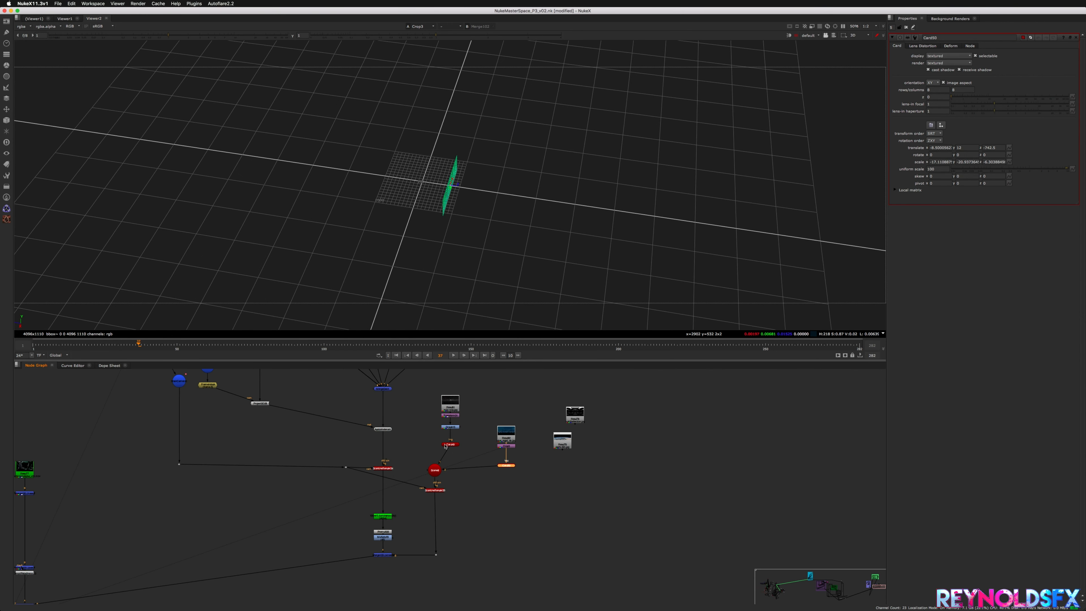
Step: Open the milky way card, the middle card of the five-card group, and MainCamera2 for display in the 3D view
left_click(449, 445)
key("Return")
middle_click_drag(414, 454, 452, 496)
left_click(413, 396)
key("Return")
scroll(447, 184, "down", 1)
scroll(446, 184, "up", 4)
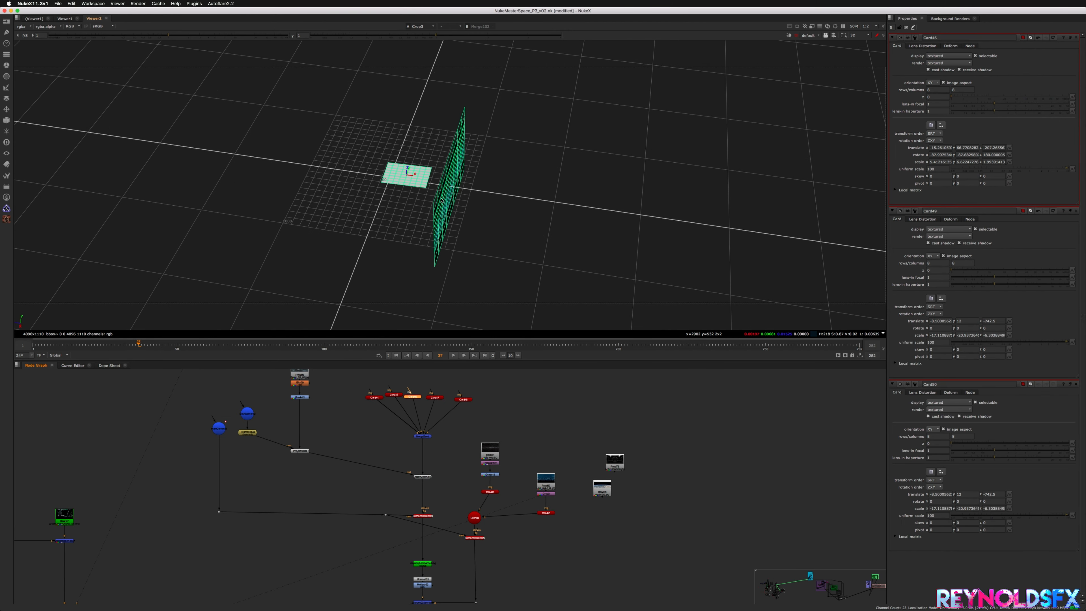
left_click(247, 413)
key("Return")
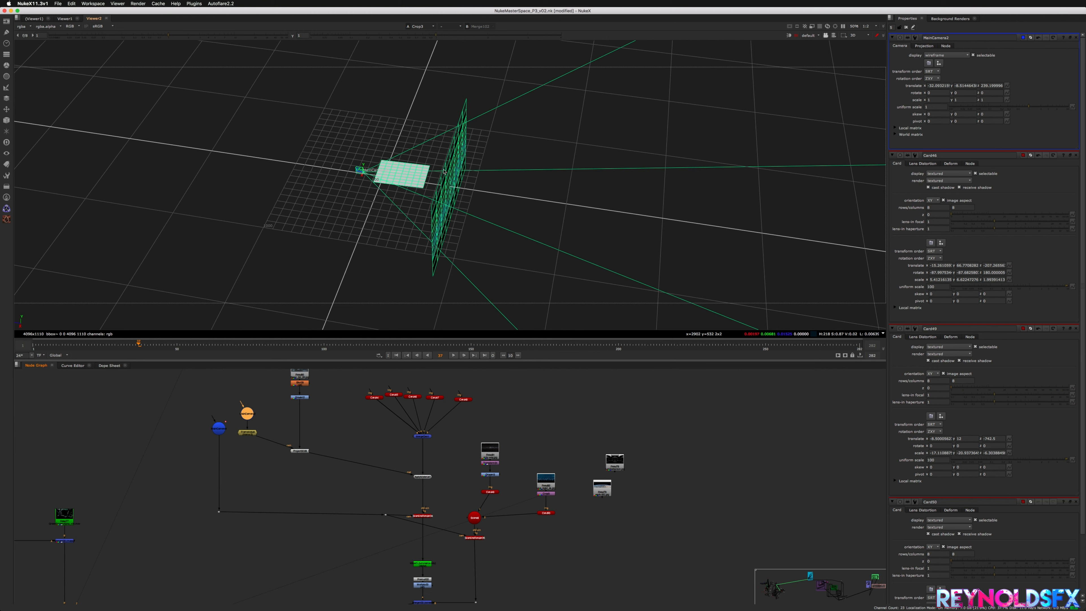
Step: Move the city card toward the camera to a Z translation of about -110
left_click(546, 512)
key("Return")
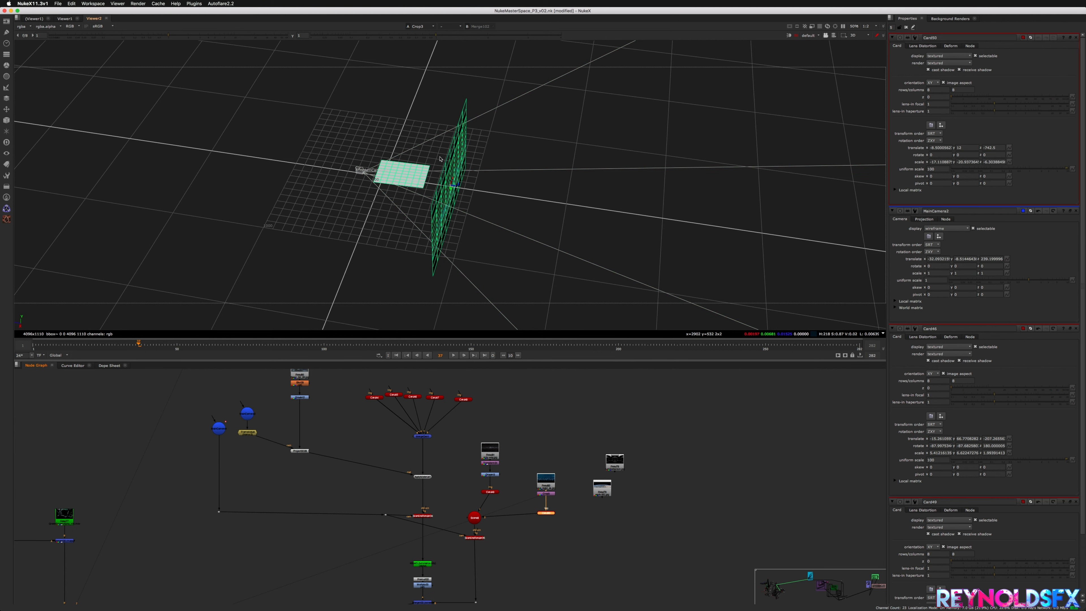
left_click_drag(415, 183, 399, 181)
middle_click_drag(497, 534, 521, 494)
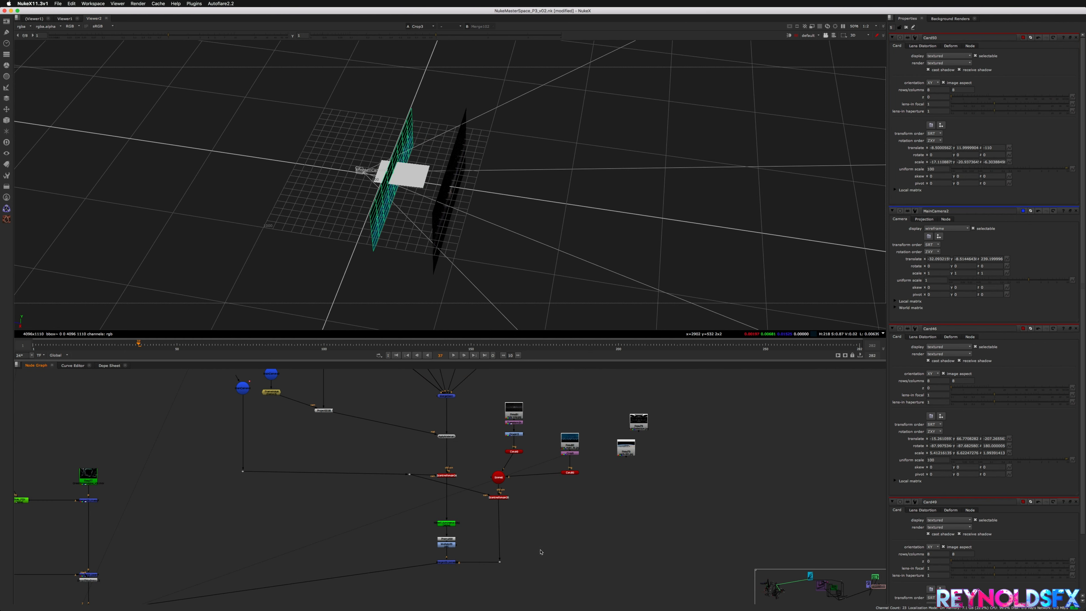
Step: View the final Merge output in 2D to check the city backdrop behind the window
key("Tab")
middle_click_drag(359, 517, 488, 440)
left_click(216, 537)
key("1")
middle_click_drag(415, 505, 194, 586)
scroll(471, 452, "up", 2)
Step: Insert a Transform between the night city image and its Crop and scale the image down to about 0.5
left_click_drag(472, 452, 472, 443)
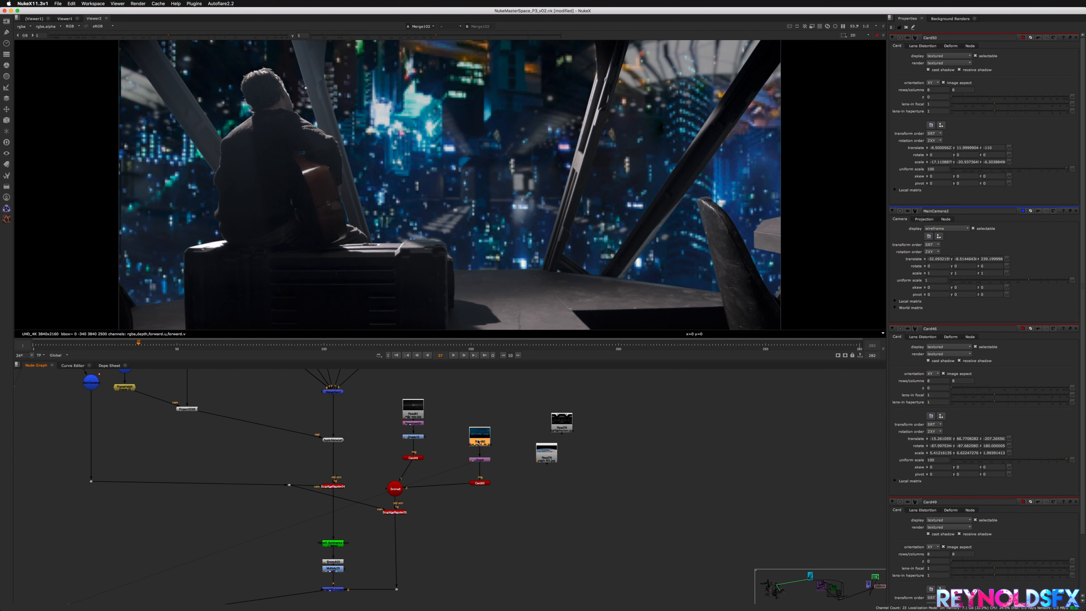
key("t")
left_click_drag(1002, 73, 986, 70)
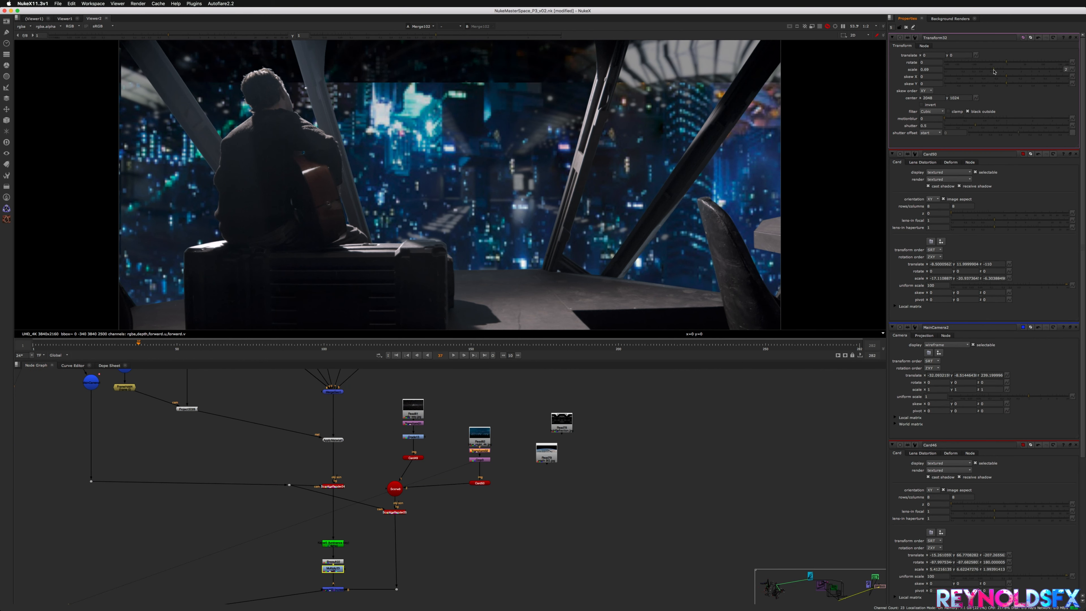
left_click_drag(986, 70, 985, 70)
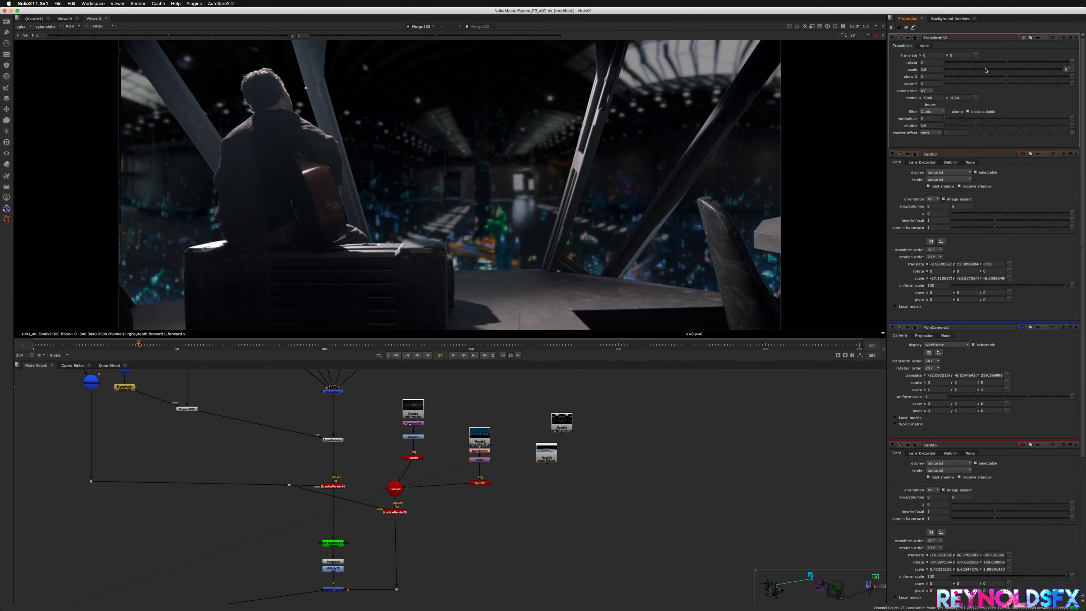
key("Tab")
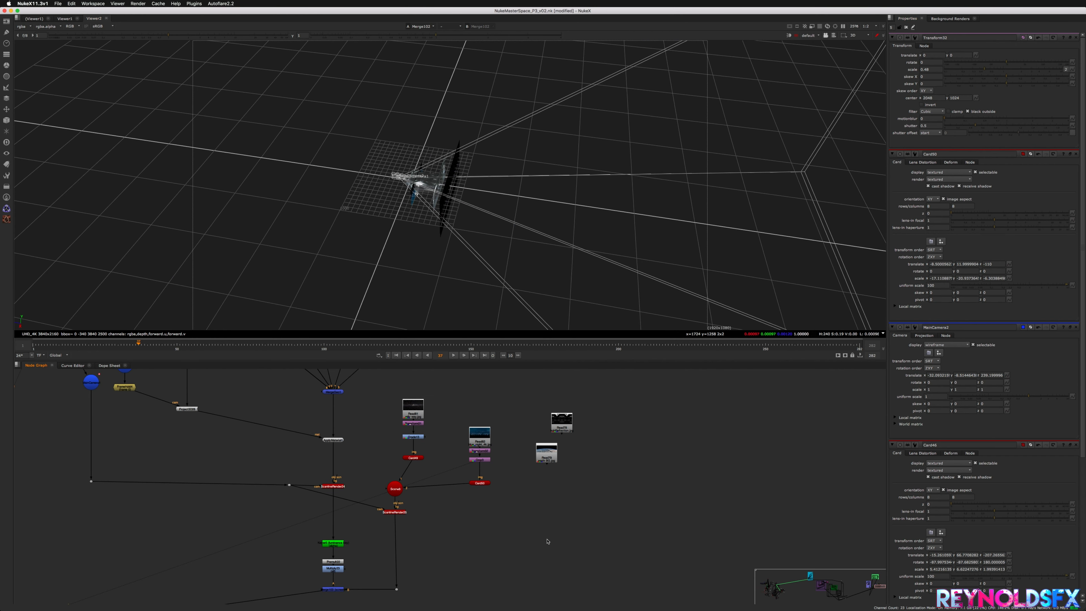
Step: Reopen the city card and push it away from the camera to a Z translation of about -166
double_click(483, 483)
scroll(411, 186, "up", 6)
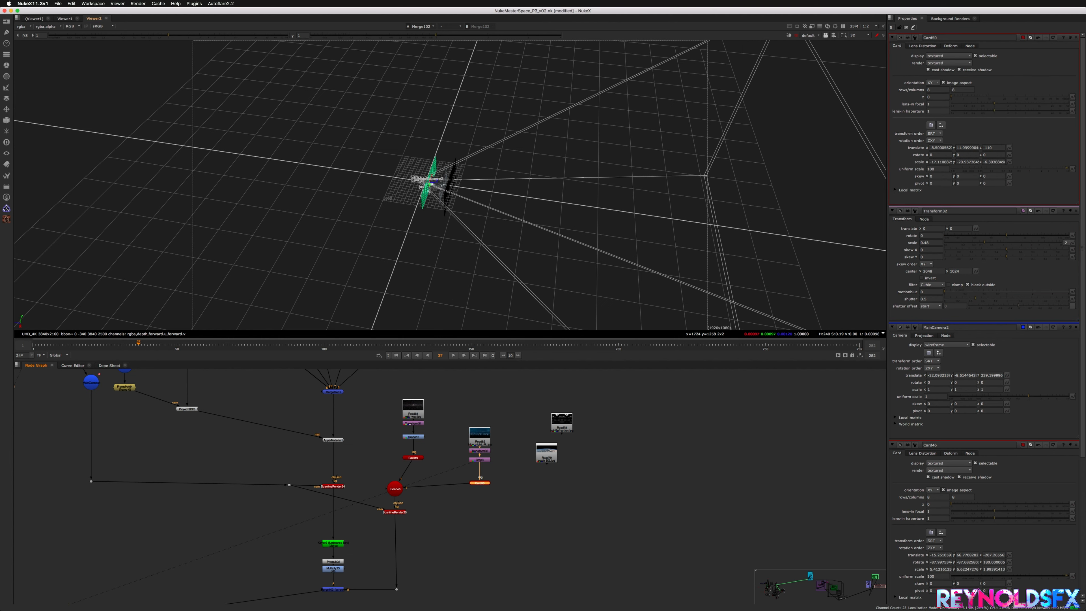
left_click(432, 212)
left_click(425, 259)
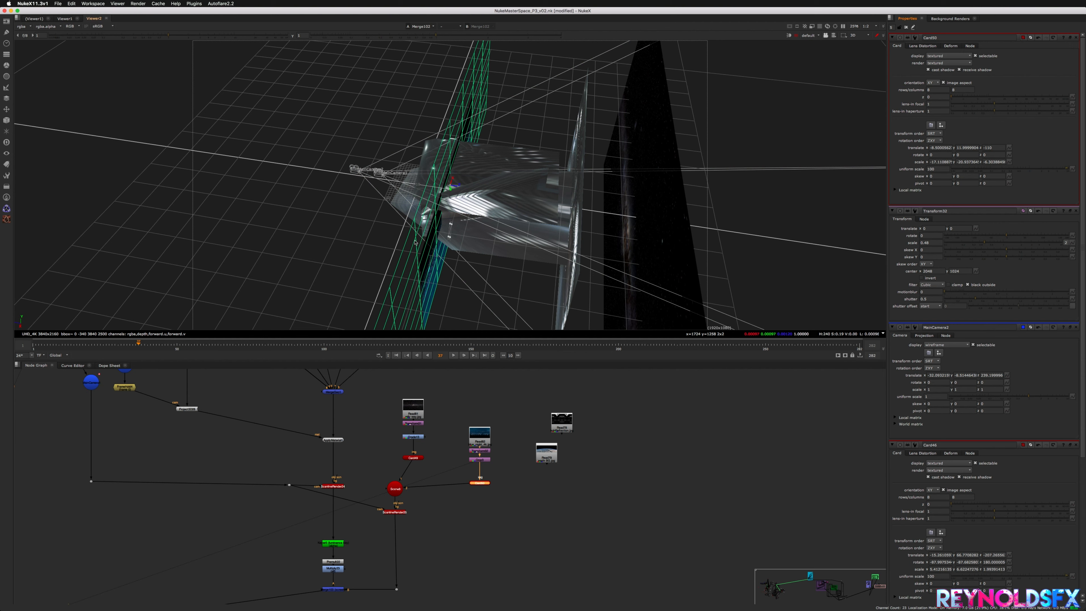
left_click_drag(457, 188, 473, 191)
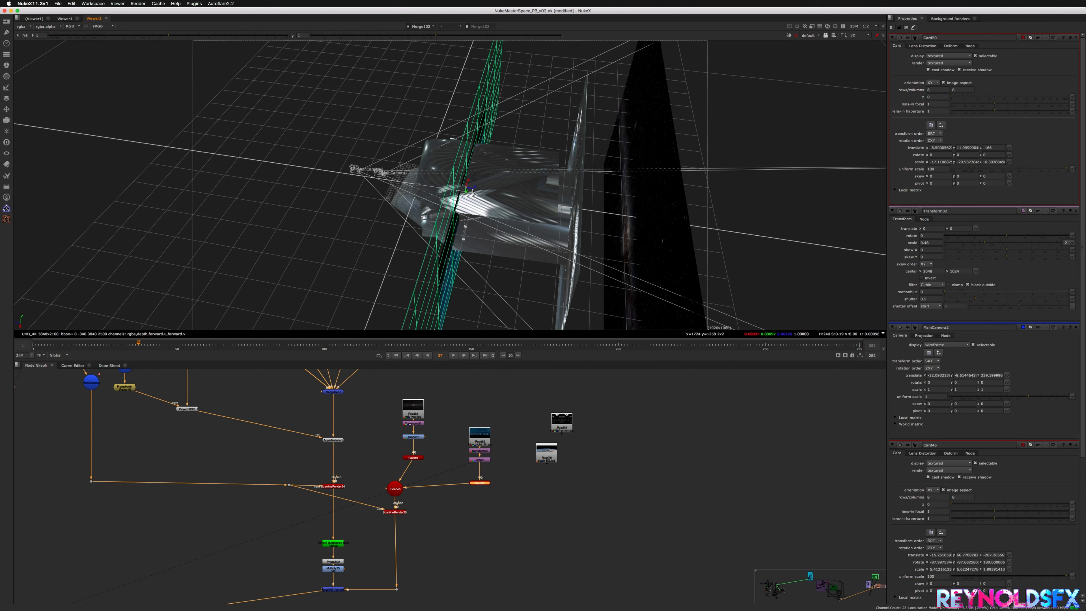
Step: Set the city card's X rotation to 180 and view the result in 2D
left_click(937, 154)
type("180")
key("Return")
left_click(575, 377)
key("Tab")
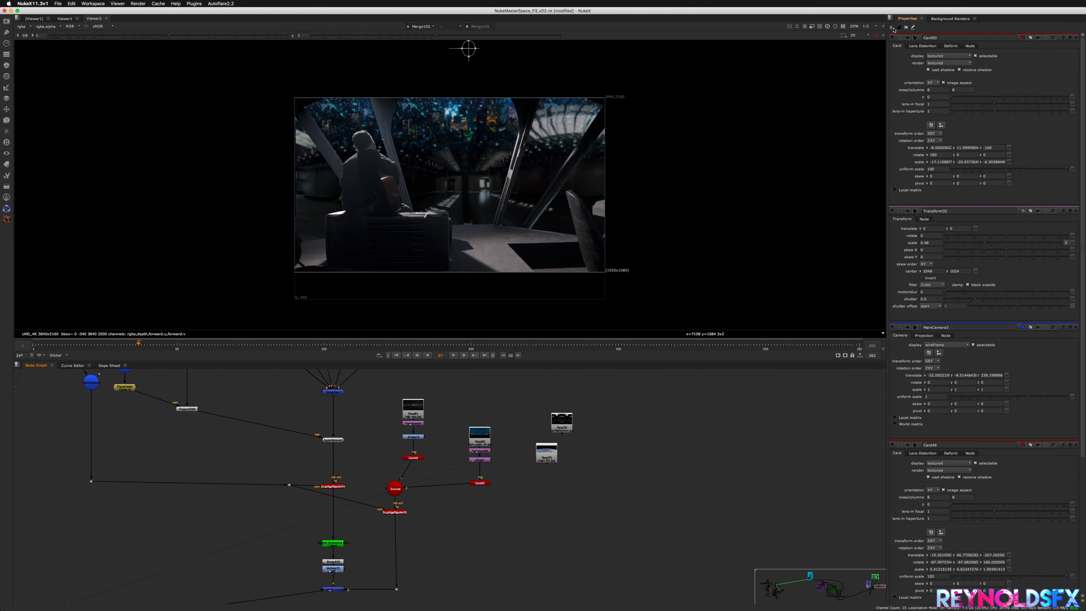
Step: Clear the open node properties, reopen the city card and lower it to a Y translation of about -34, checking it in 2D
left_click(906, 27)
double_click(479, 483)
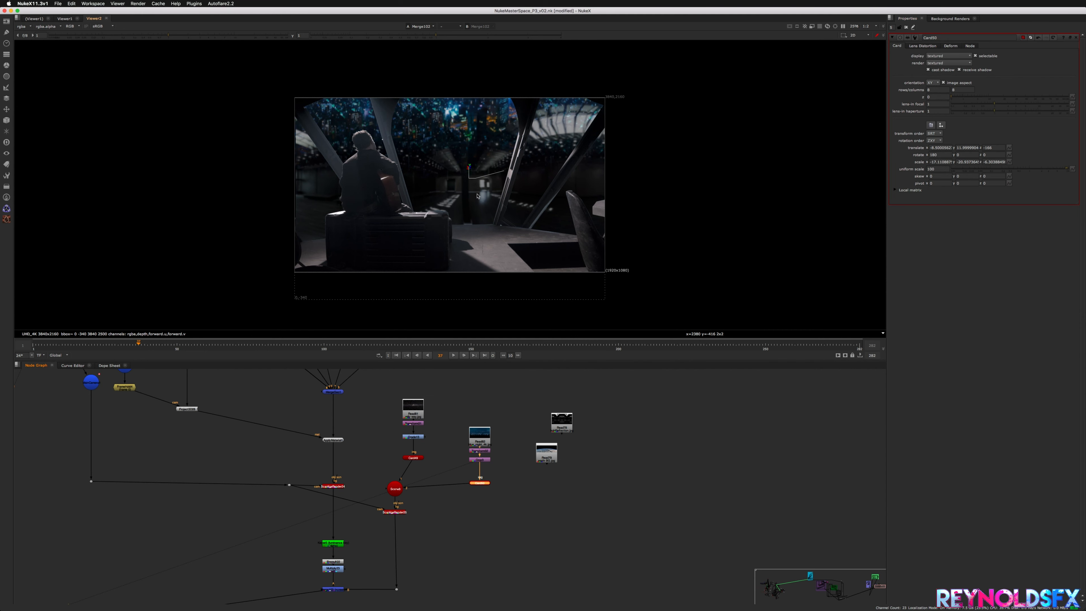
key("Tab")
left_click_drag(466, 184, 465, 198)
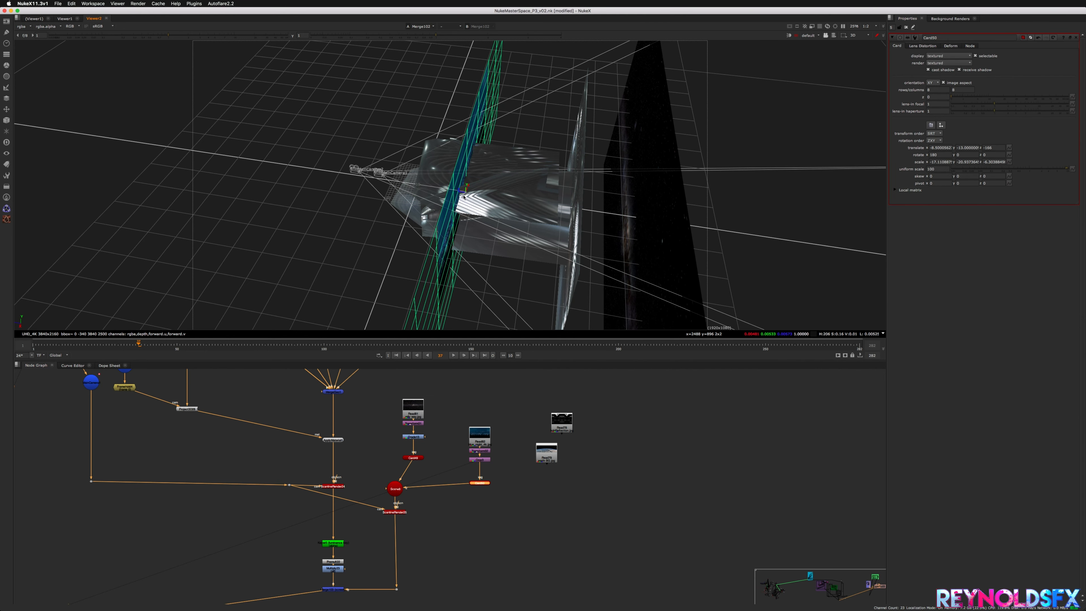
key("Tab")
key("Tab")
left_click_drag(466, 189, 466, 202)
key("Tab")
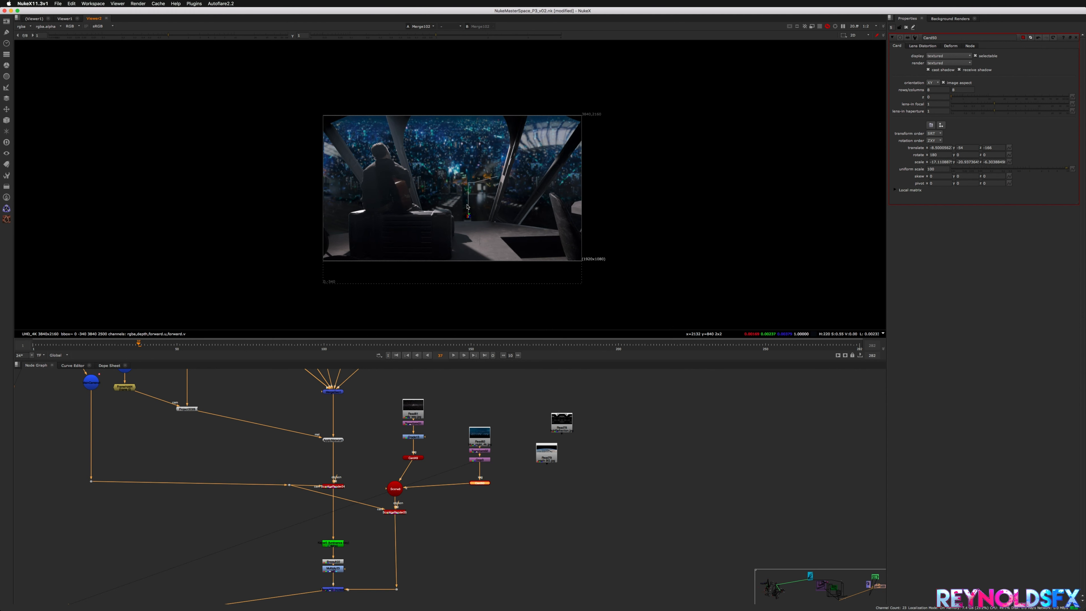
Step: Scale the city image's Transform to about 0.33 and reposition it to a Y translation of about -126 behind the window
scroll(469, 191, "up", 3)
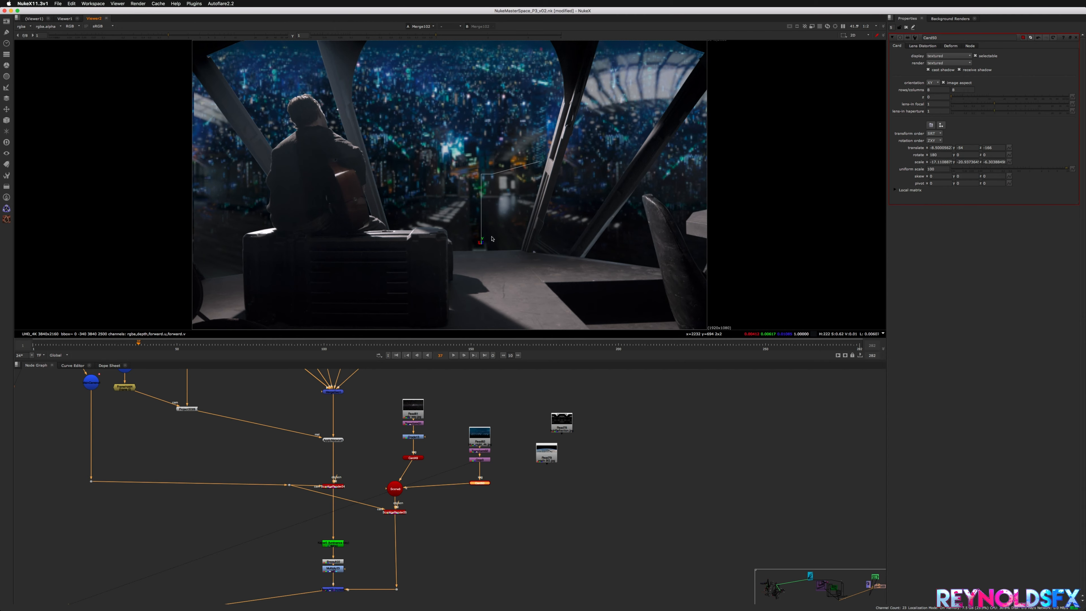
key("Tab")
left_click_drag(492, 237, 474, 207, "super")
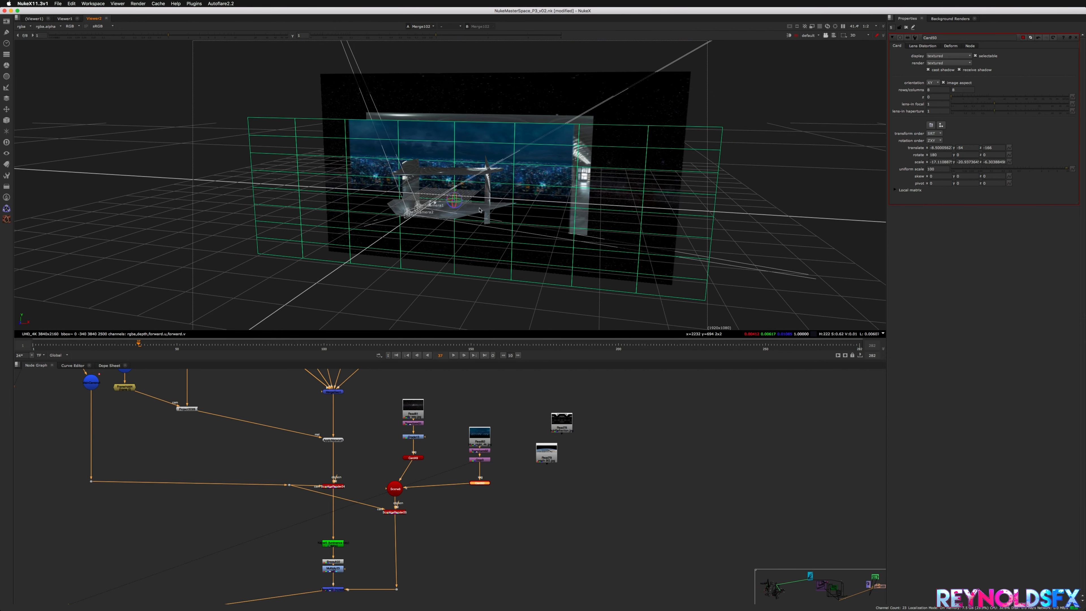
double_click(475, 451)
left_click_drag(989, 70, 975, 71)
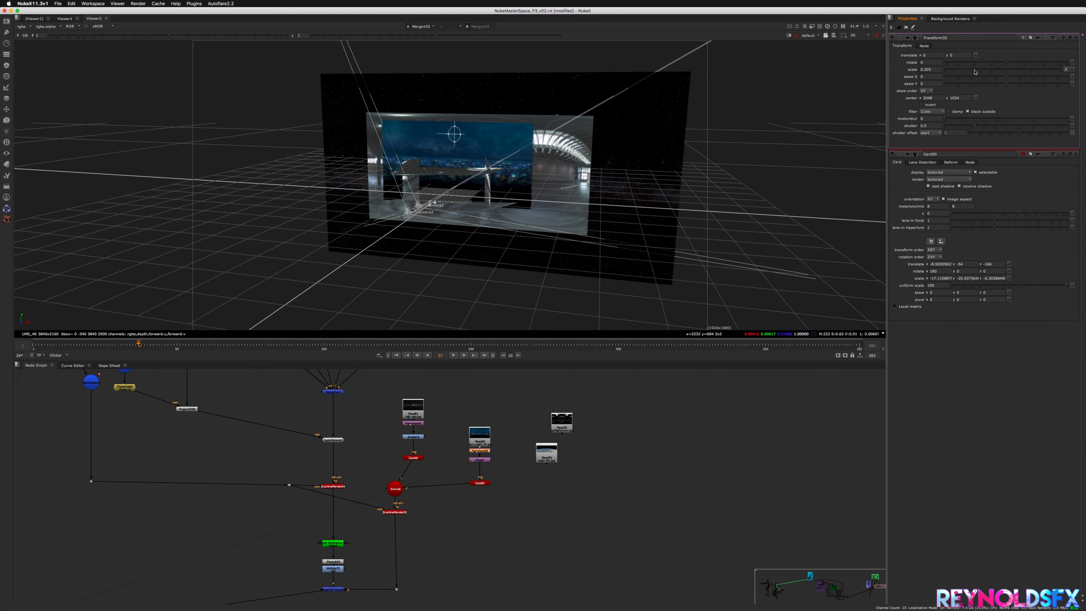
left_click_drag(457, 133, 455, 157)
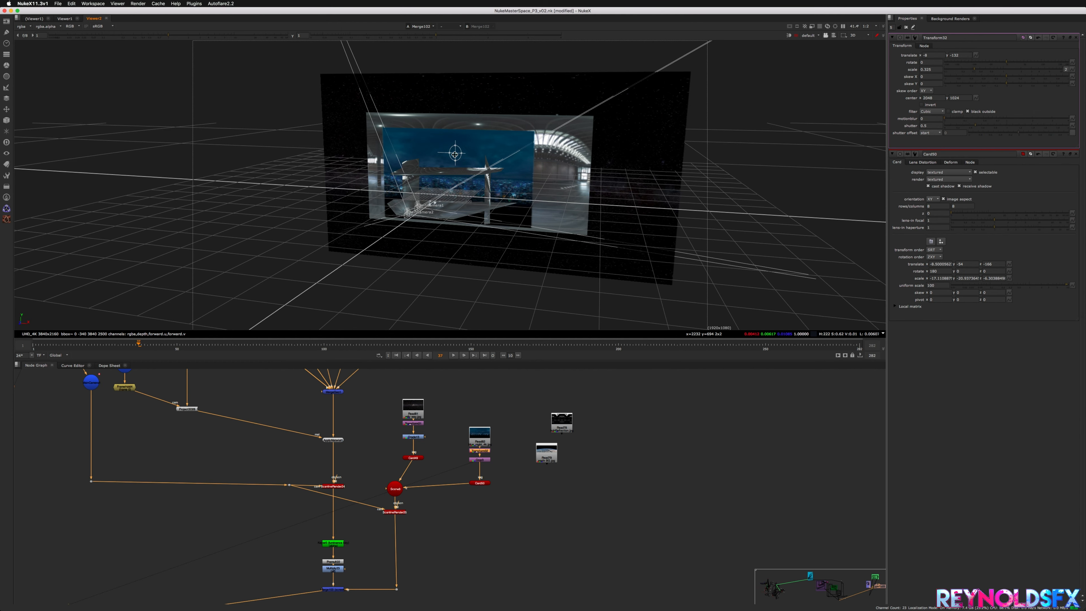
key("Tab")
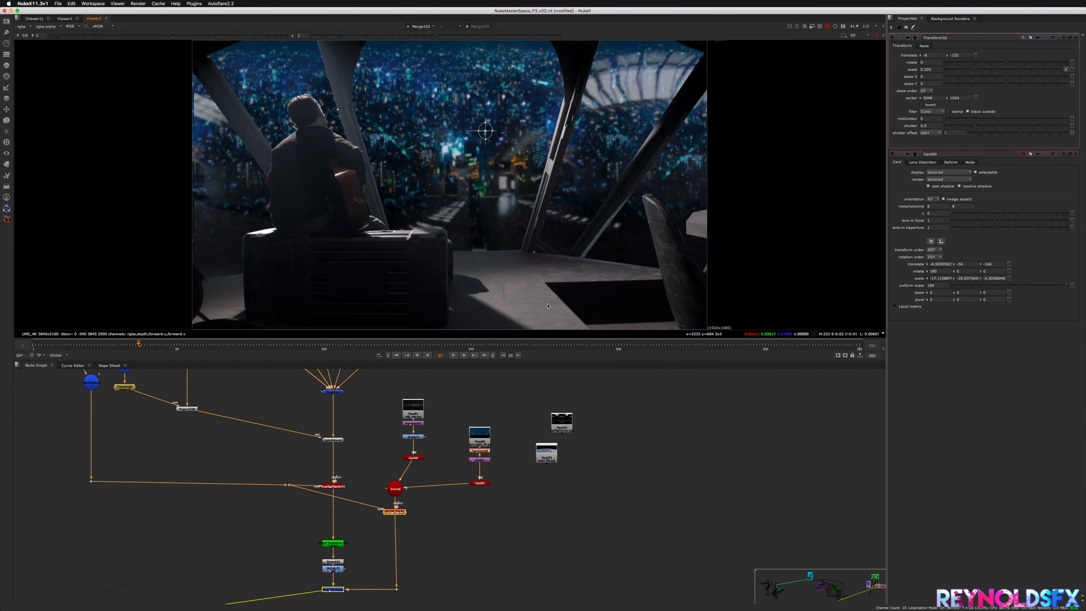
left_click_drag(494, 130, 484, 128)
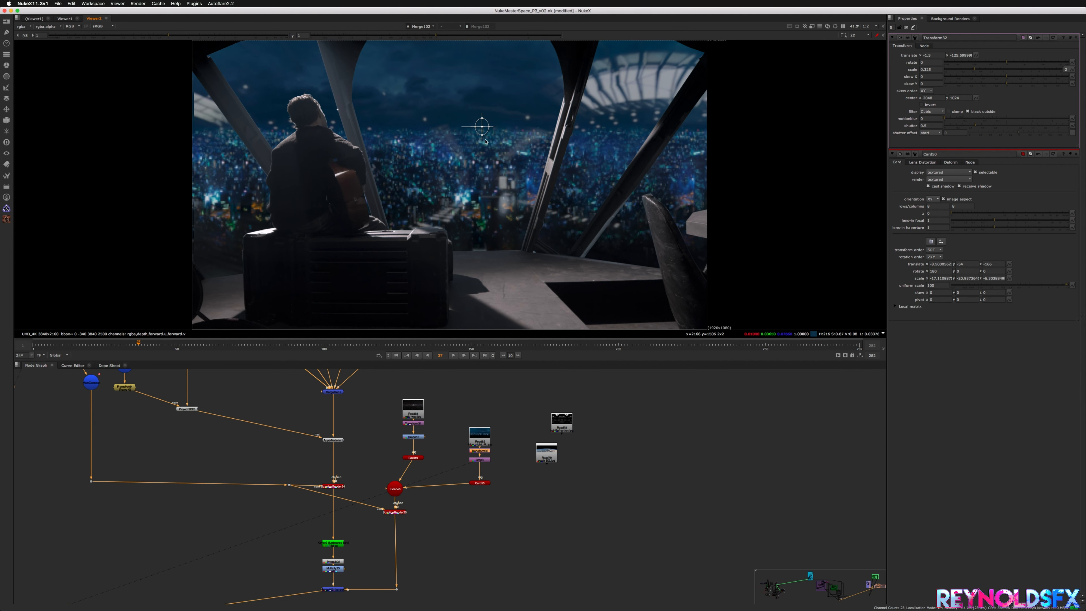
Step: Insert a Multiply between the city image's Crop and card, lower its value to about 0.04, and close all node properties
left_click(487, 461)
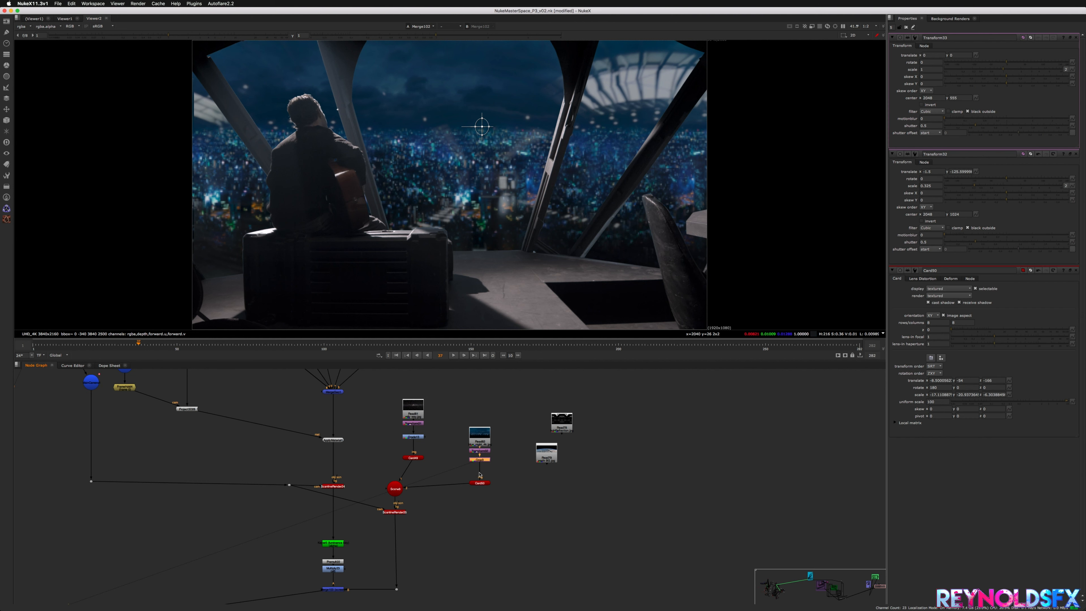
key("Tab")
type("MU")
key("Return")
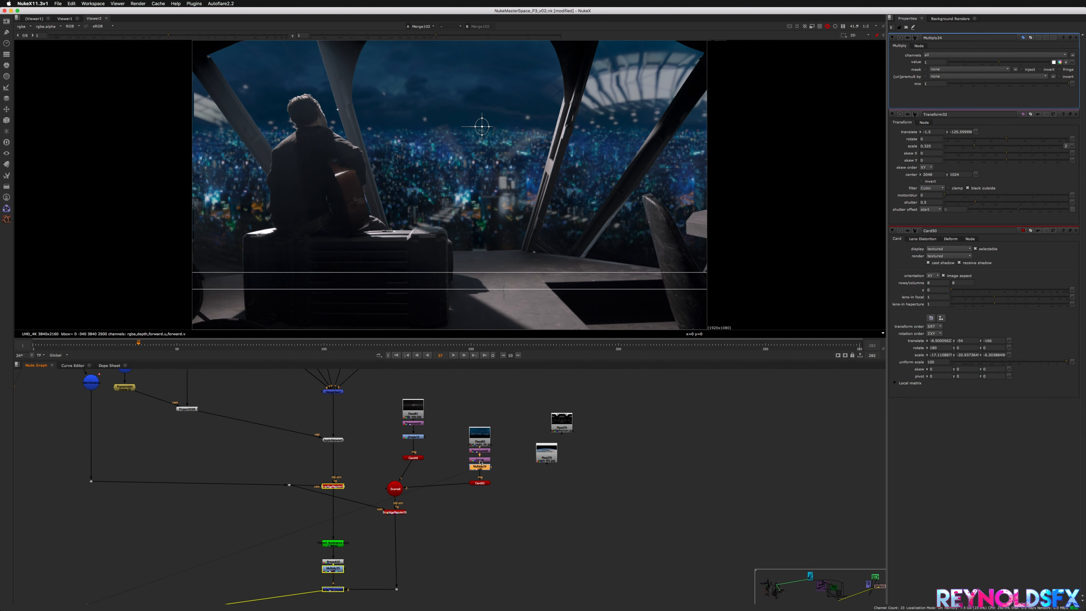
left_click_drag(973, 63, 958, 66)
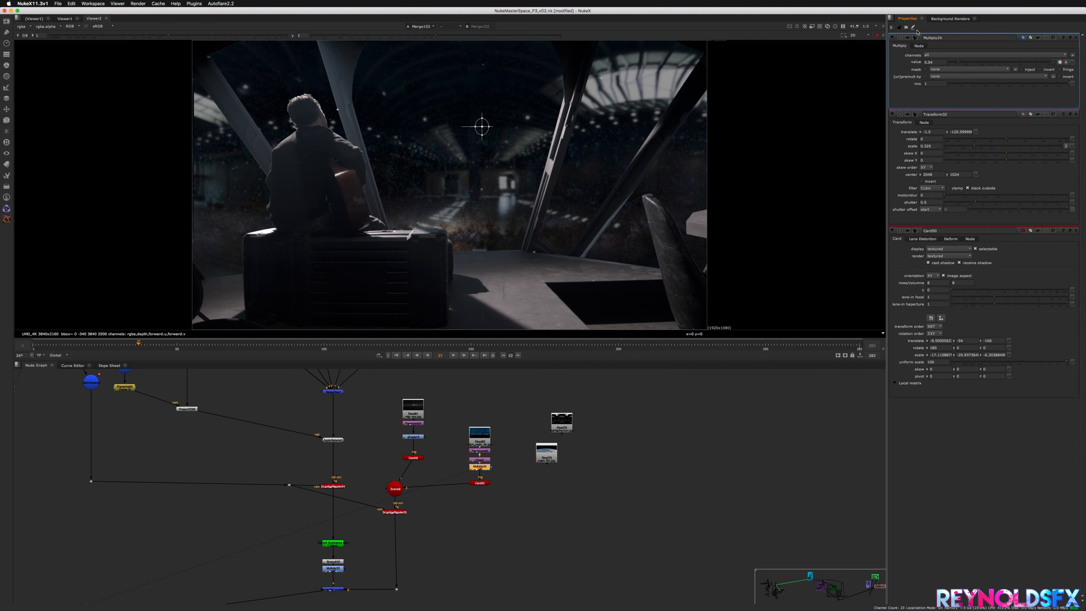
left_click(906, 27)
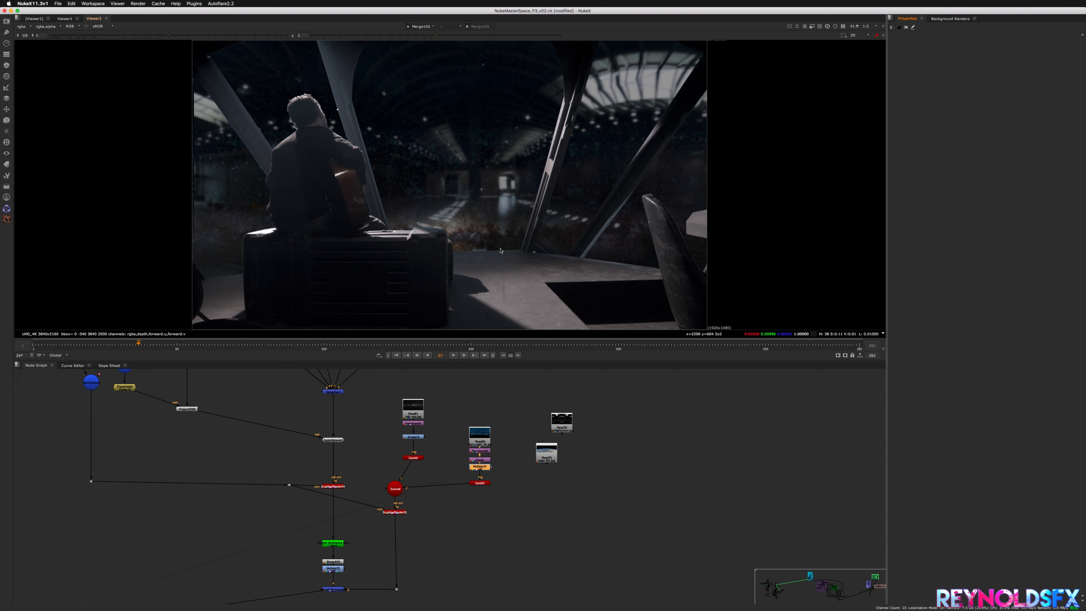
Step: Examine the darkened city backdrop behind the window at several frames, returning to frame 100
scroll(509, 246, "up", 2)
scroll(516, 242, "down", 5)
scroll(521, 239, "up", 1)
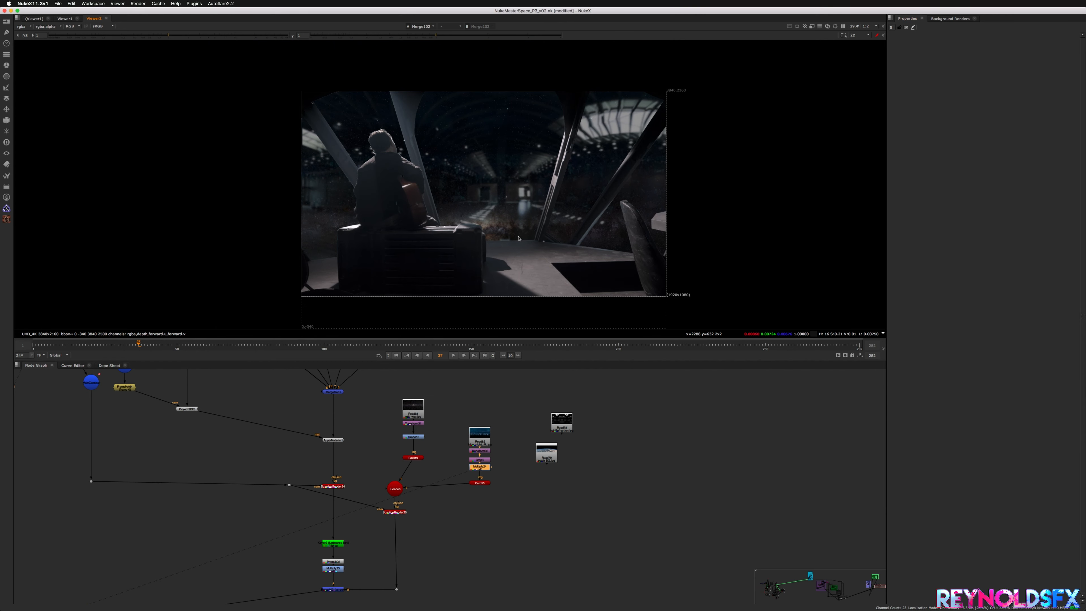
left_click(354, 344)
left_click_drag(353, 345, 439, 345)
left_click(459, 346)
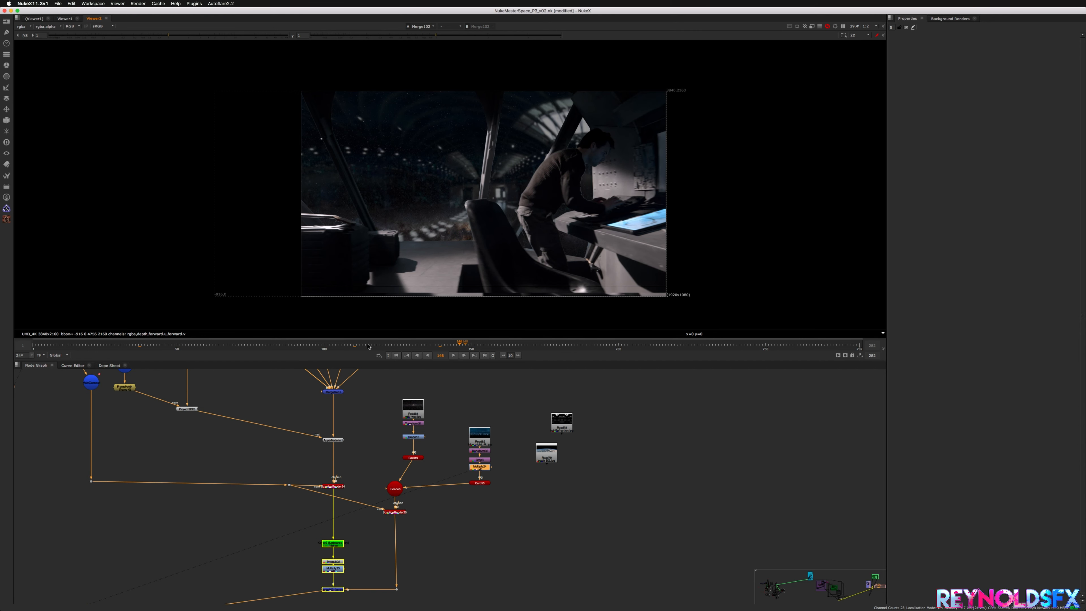
left_click_drag(368, 345, 324, 346)
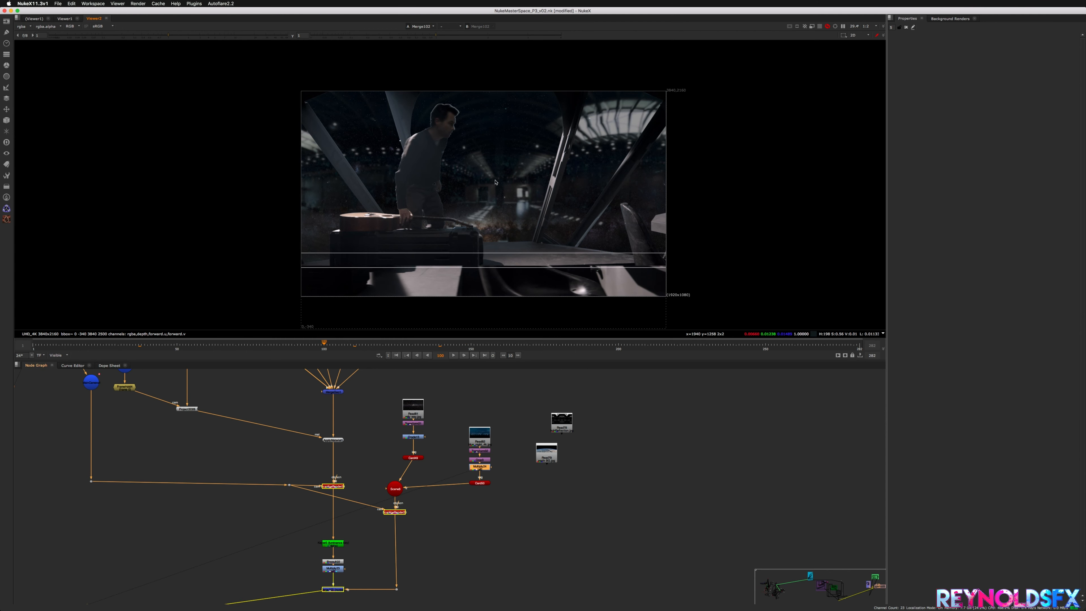
Step: Insert a Transform directly below the hall reflection image in the projection branch and shift the reflection upward
middle_click_drag(265, 486, 335, 578)
scroll(235, 419, "down", 3)
scroll(248, 414, "up", 4)
left_click_drag(254, 403, 251, 396)
key("t")
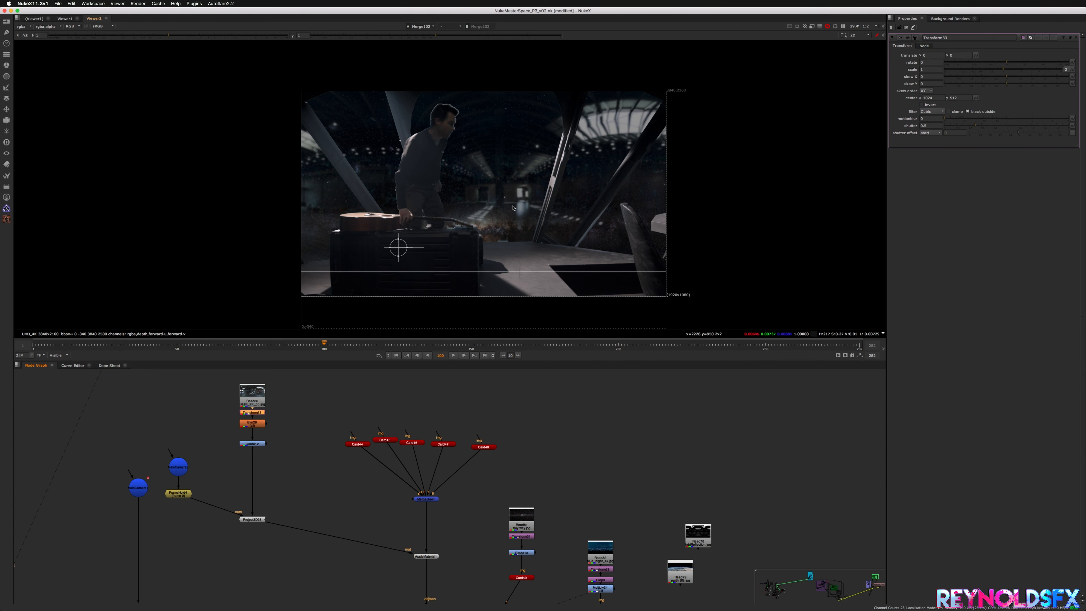
left_click_drag(400, 247, 398, 239)
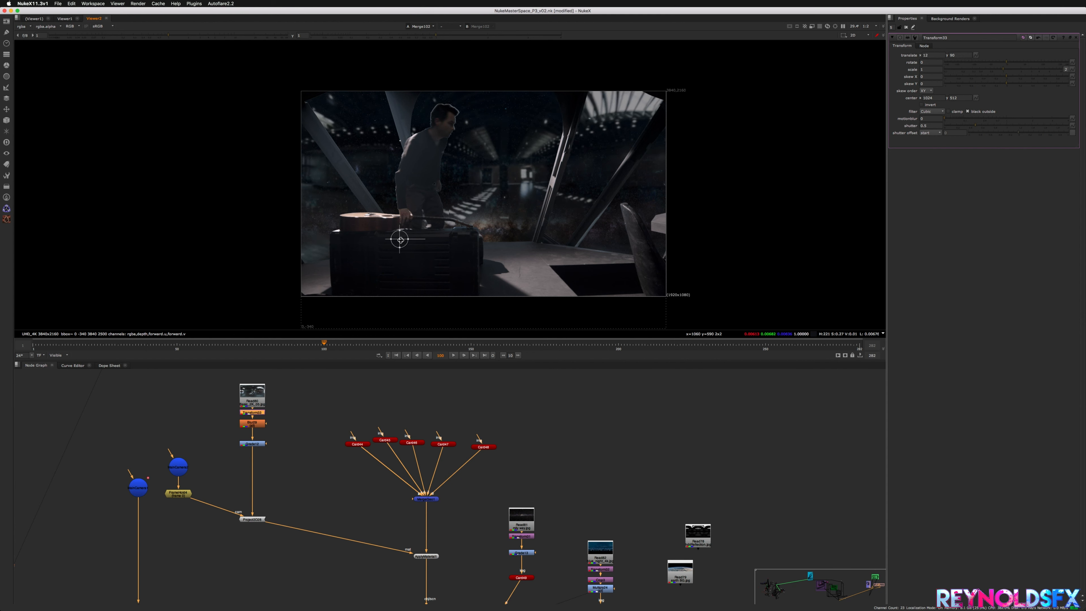
Step: Scale the reflection Transform to 1.1, nudge it to a Y translation of about 72 and slightly left, and close its properties
left_click(927, 70)
type(".")
key("Up")
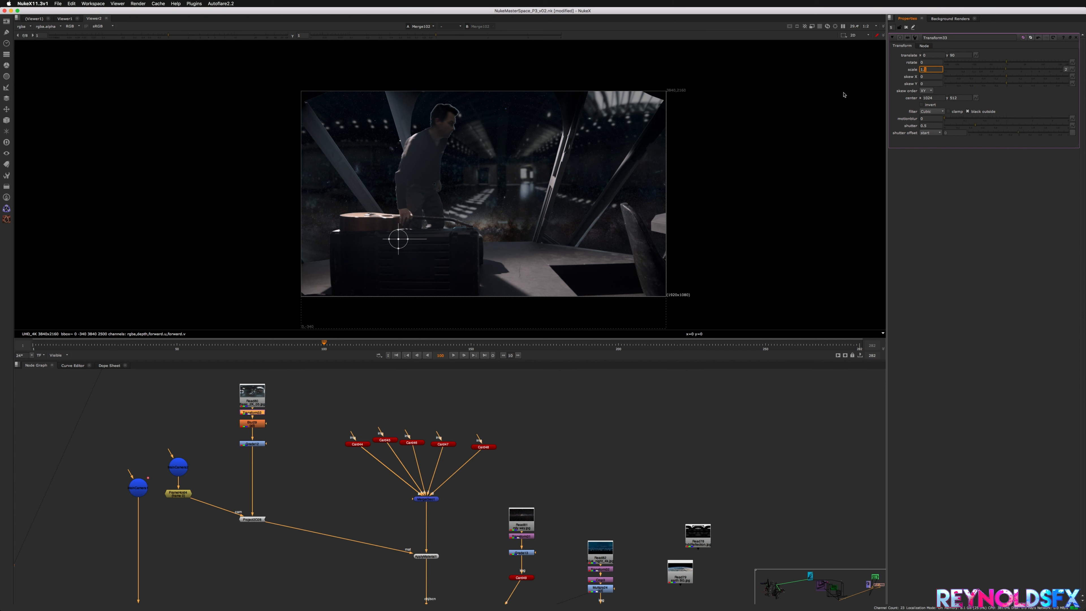
key("Up")
key("Down")
left_click_drag(399, 239, 397, 241)
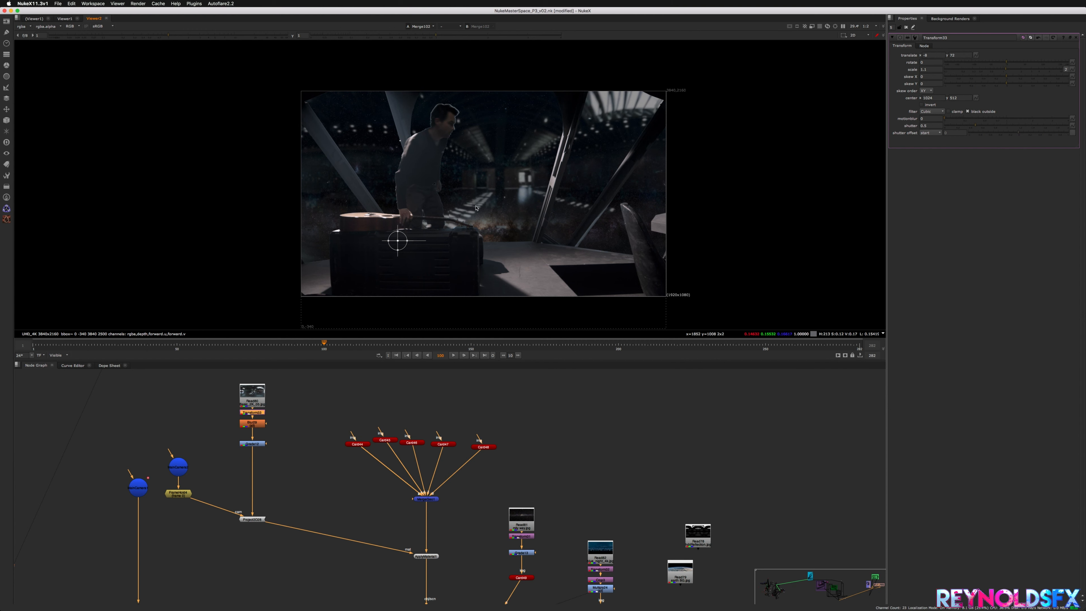
left_click_drag(400, 242, 396, 241)
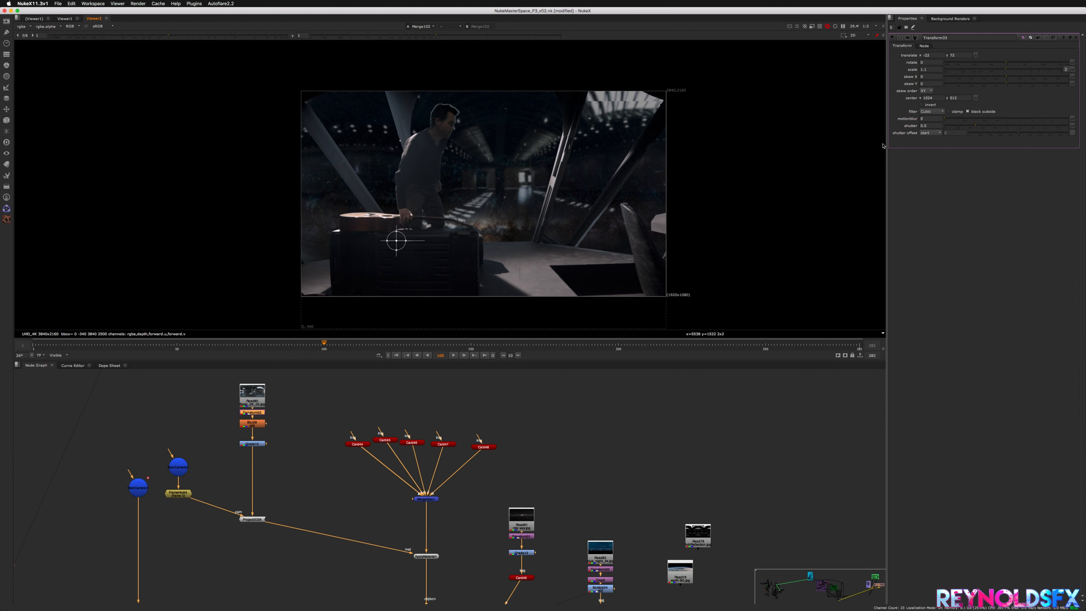
left_click(906, 28)
Step: Open the Grade in the reflection image branch and adjust its blackpoint to about -0.025
middle_click_drag(372, 571, 346, 404)
scroll(467, 509, "up", 3)
scroll(437, 501, "down", 6)
middle_click_drag(436, 491, 510, 565)
scroll(412, 451, "down", 4)
scroll(412, 446, "up", 7)
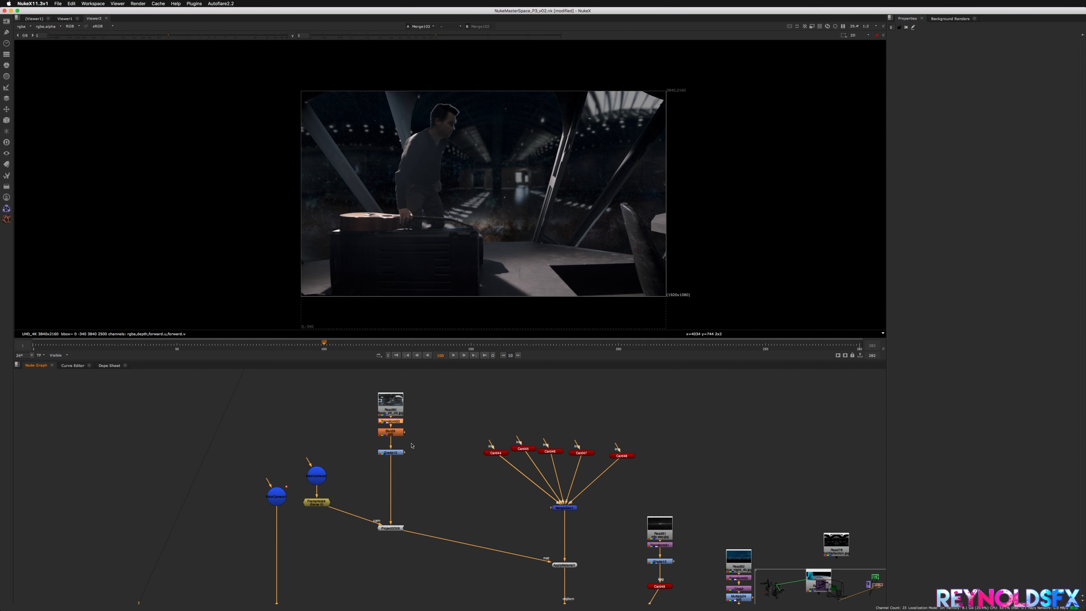
left_click(391, 453)
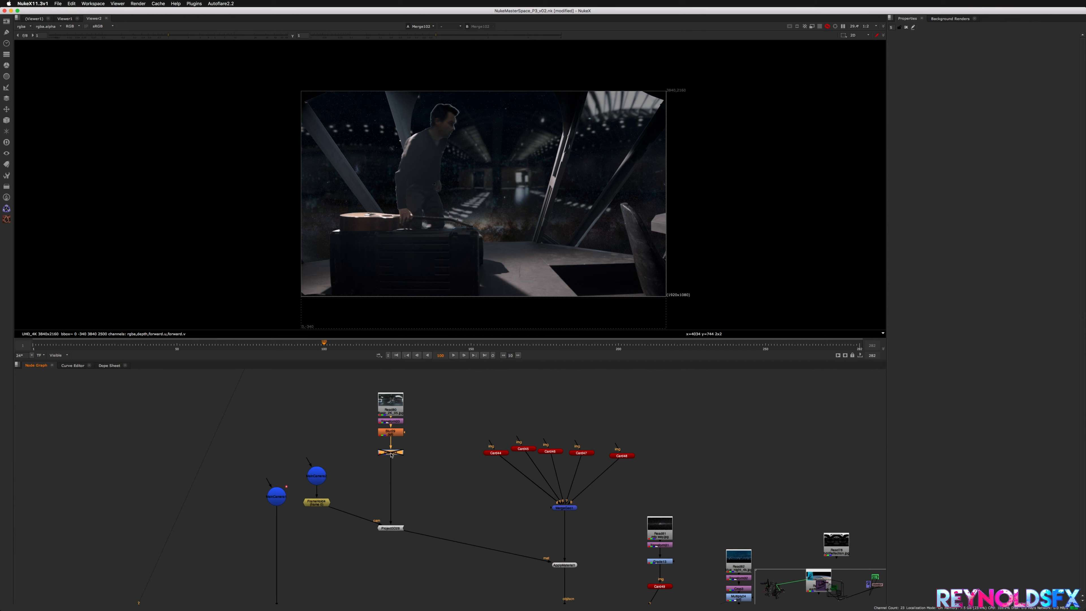
double_click(391, 453)
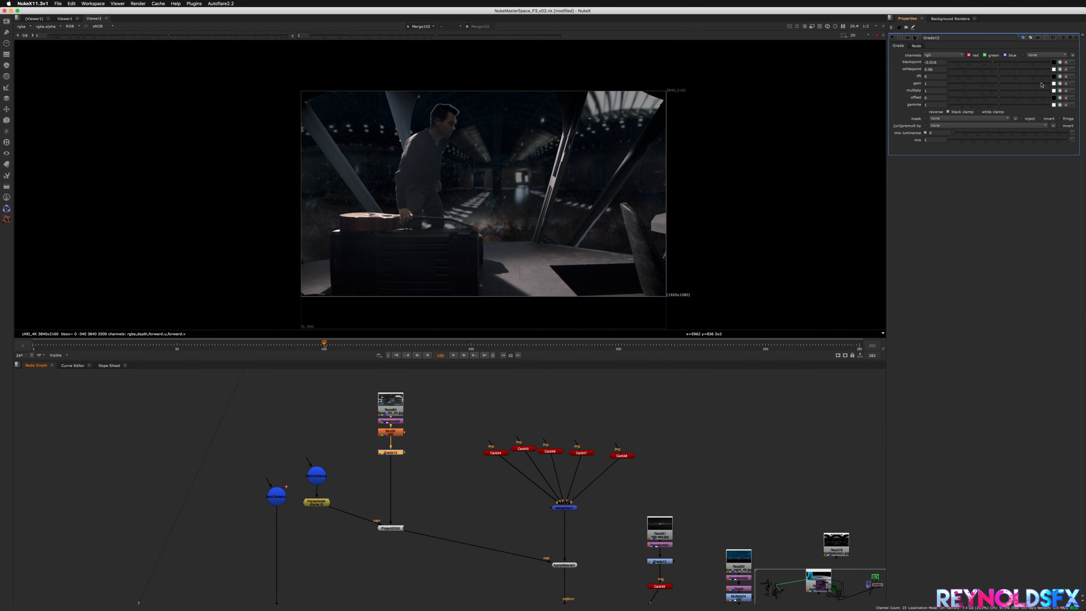
left_click(990, 63)
left_click(992, 64)
Step: Insert a ColorCorrect directly below the milky way image and raise its master saturation to about 1.18
middle_click_drag(671, 533, 541, 430)
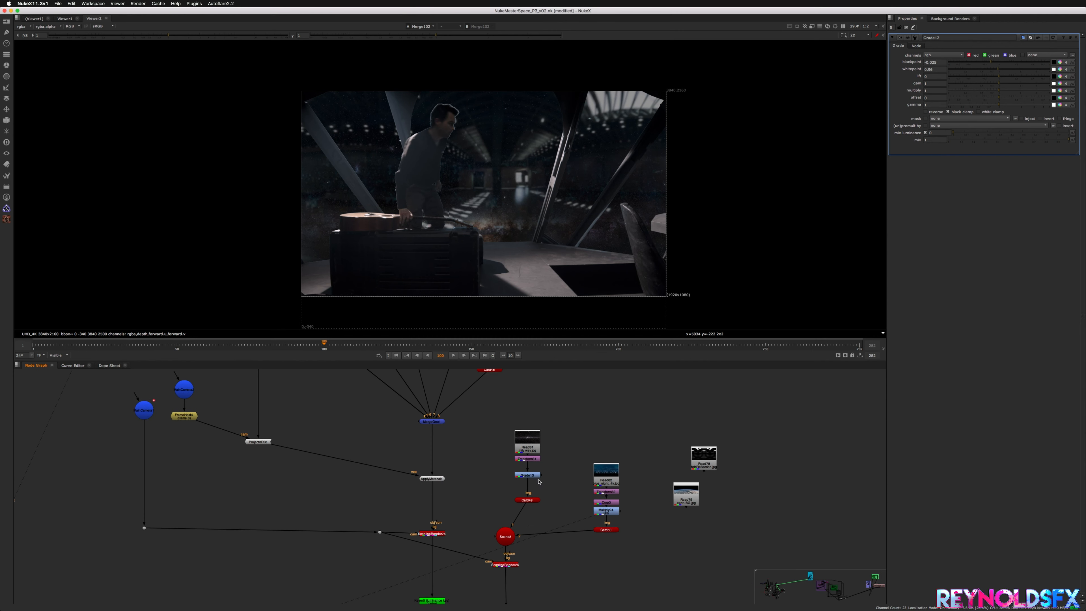
left_click(540, 430)
left_click_drag(541, 431, 538, 431)
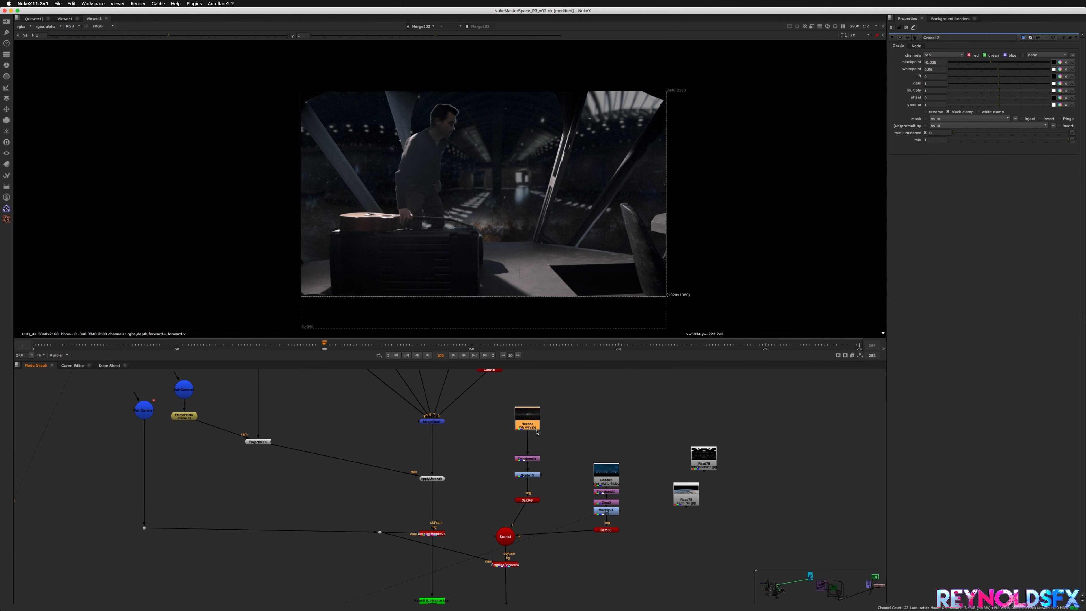
key("c")
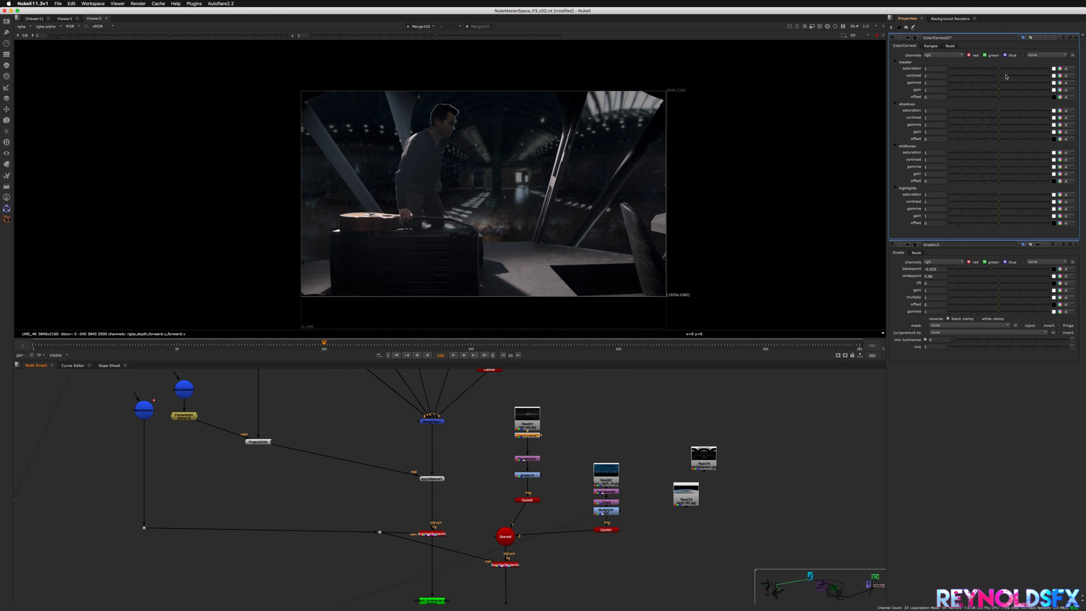
left_click_drag(1005, 71, 1003, 71)
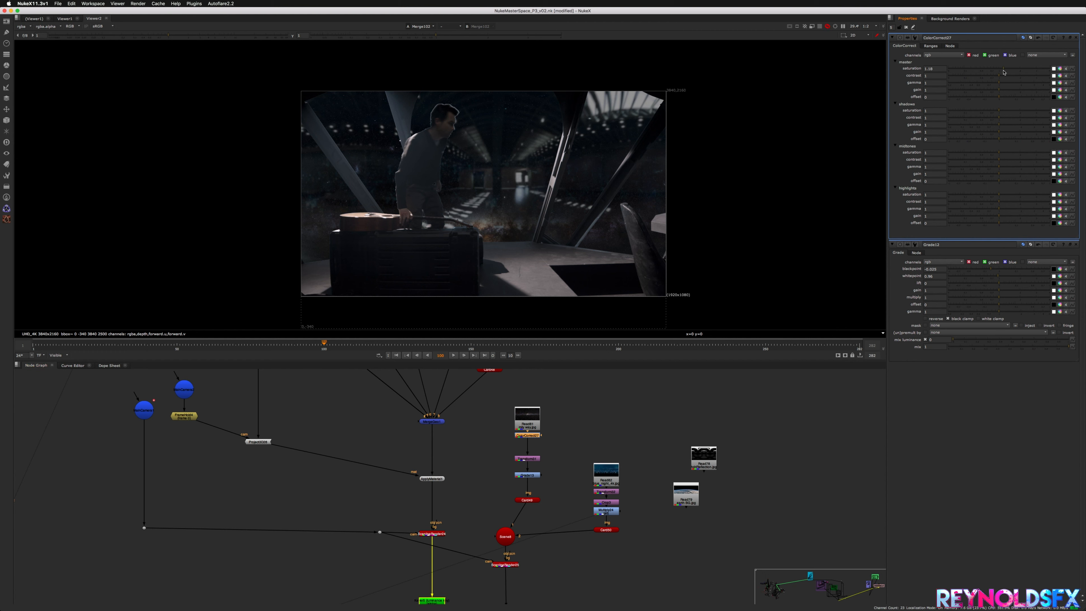
Step: Check the composite's backdrop and window reflections at several points along the timeline
left_click(478, 344)
left_click(516, 345)
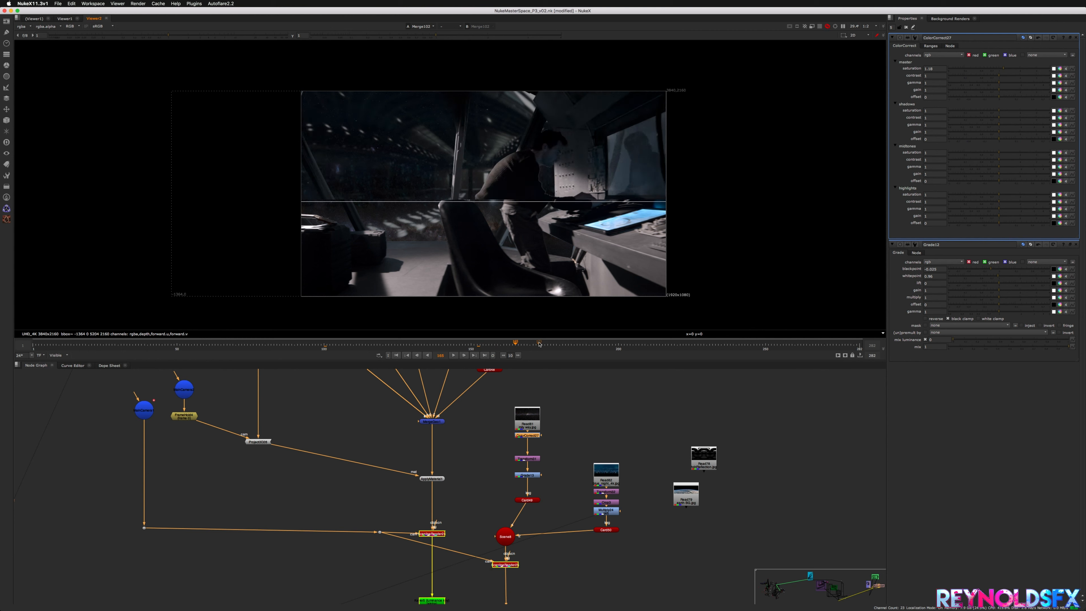
left_click(577, 344)
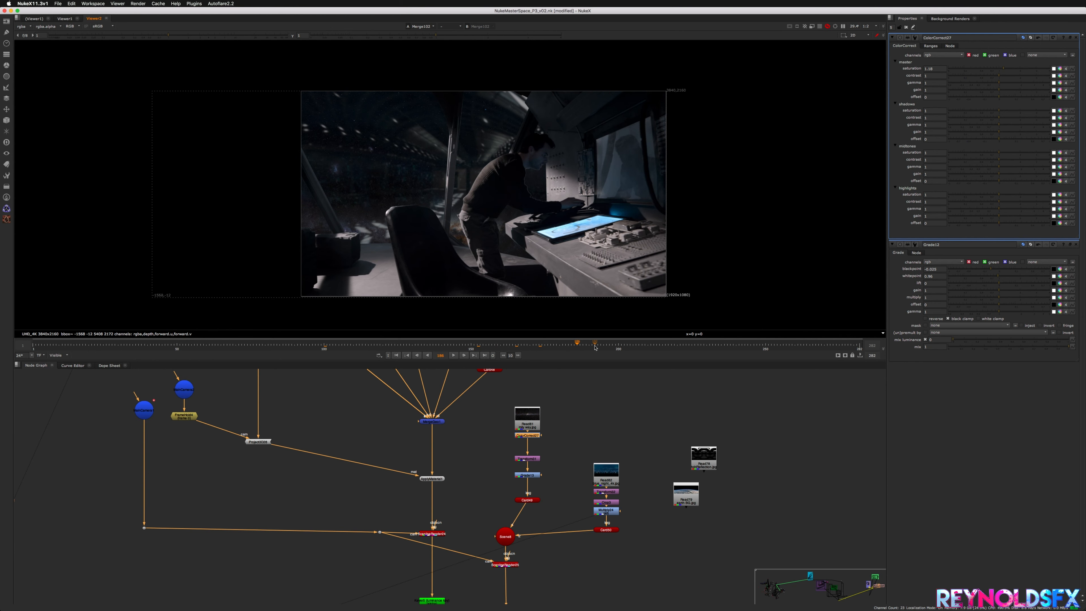
left_click(284, 345)
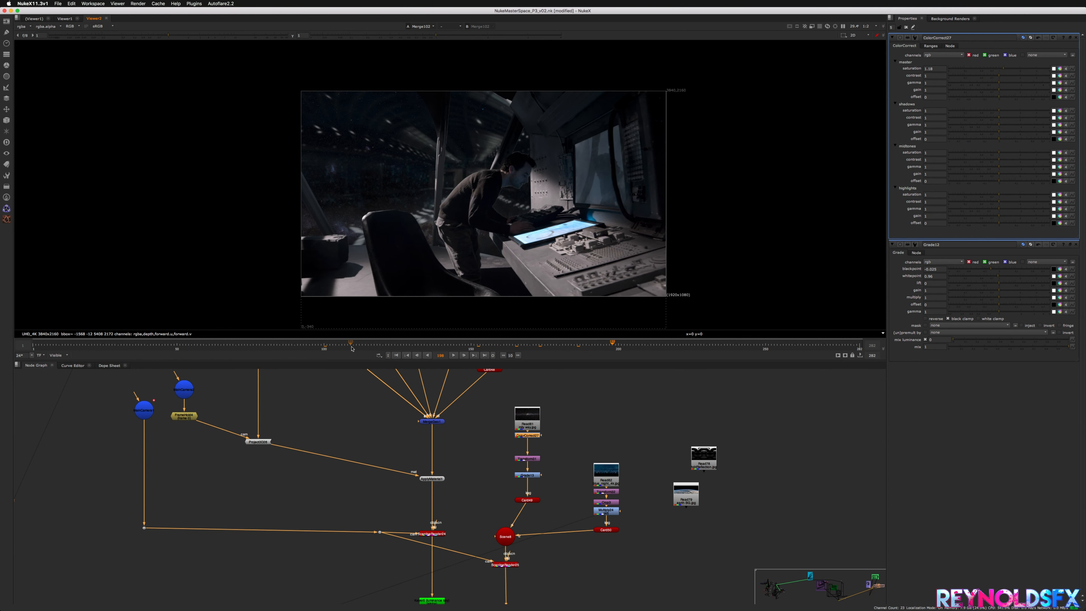
Step: Show the black-and-white reflection panorama in the viewer and spread the two unused images apart in the node graph
middle_click_drag(675, 498, 456, 499)
left_click(388, 475)
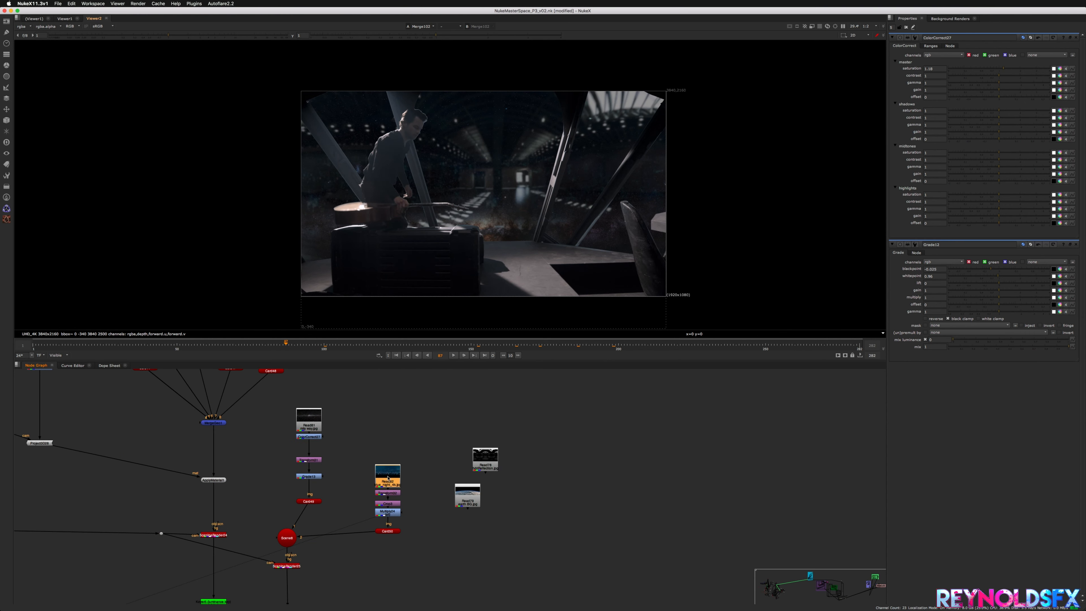
left_click_drag(483, 457, 468, 459)
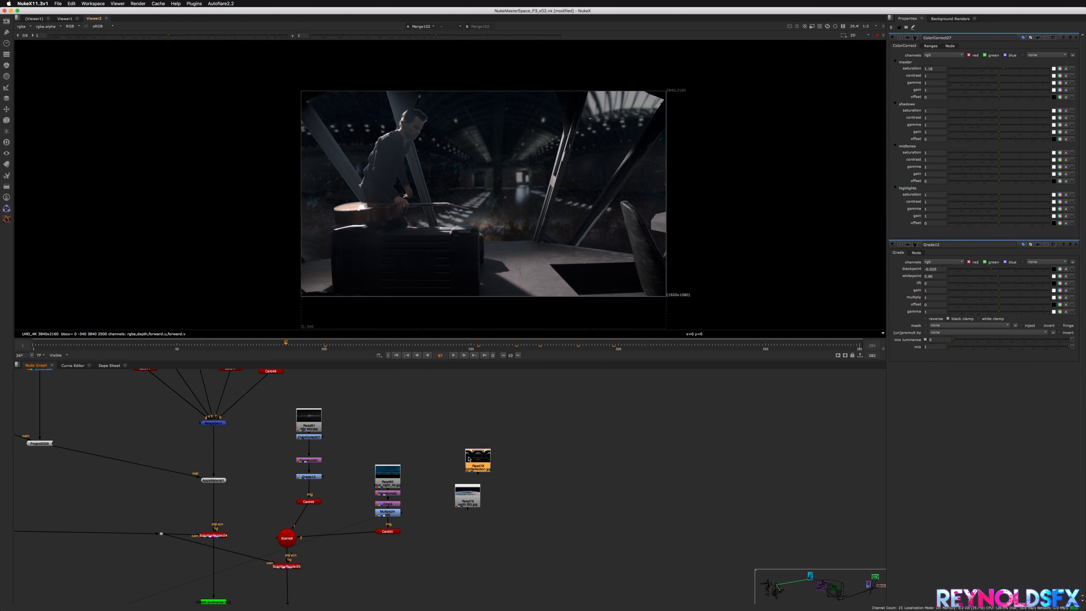
left_click_drag(452, 455, 438, 450)
key("1")
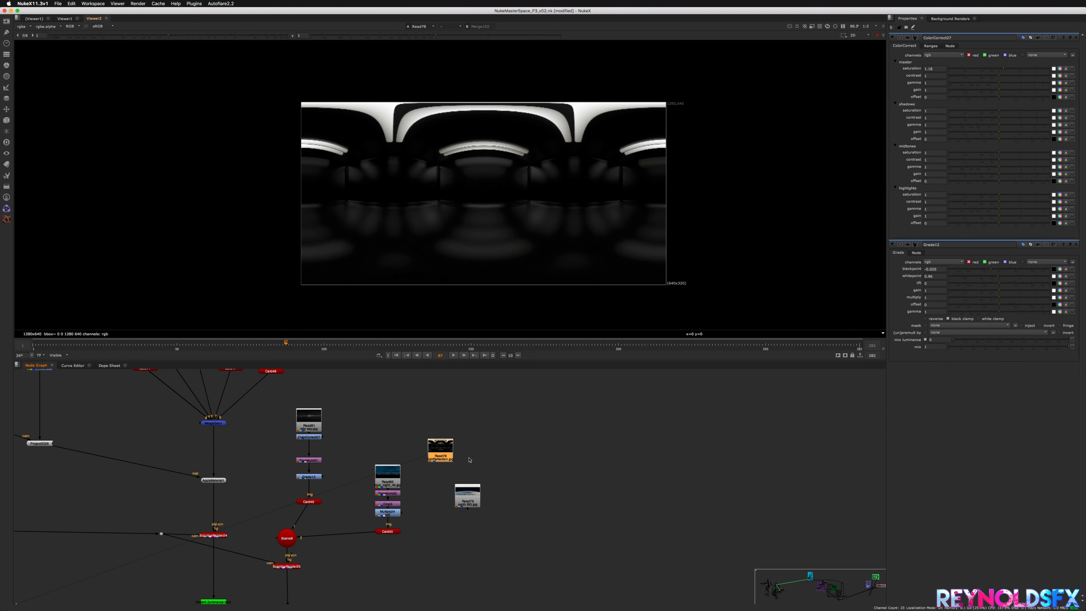
left_click_drag(468, 496, 597, 492)
left_click_drag(445, 458, 487, 456)
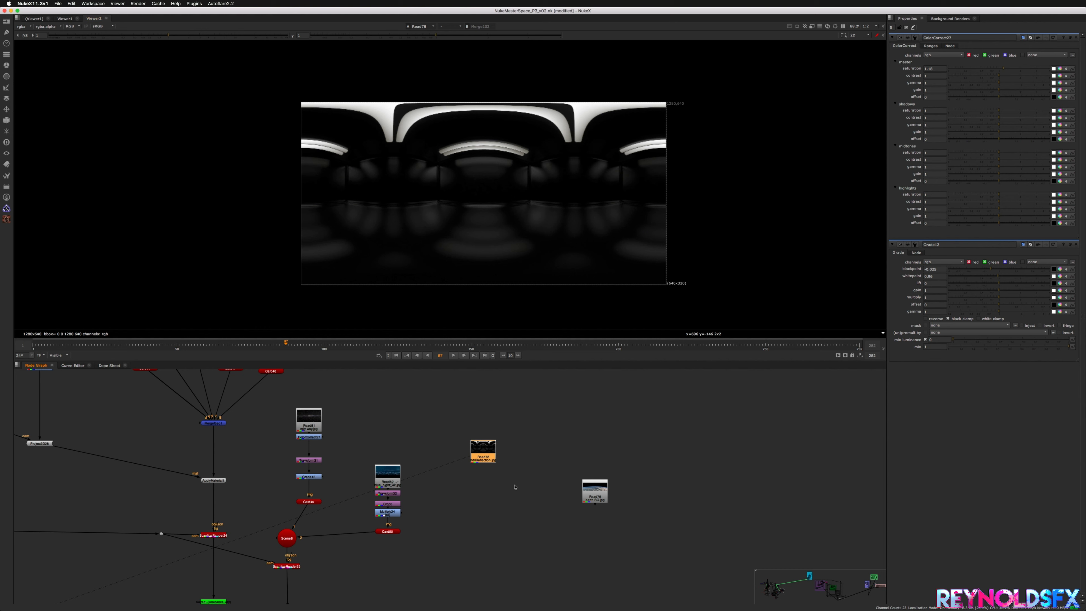
middle_click_drag(445, 501, 543, 533)
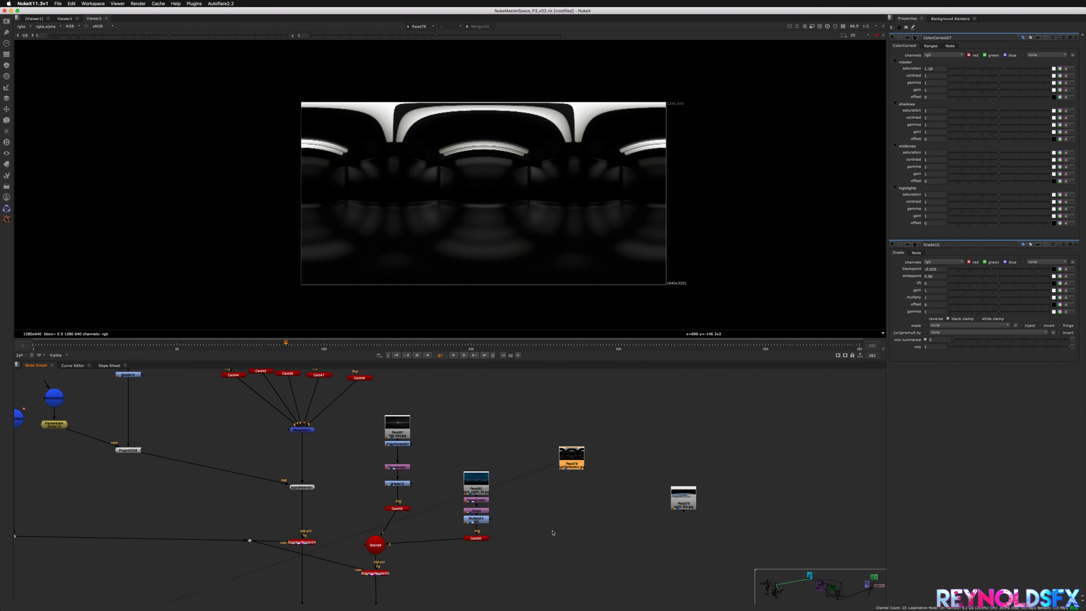
Step: Duplicate the night city card, connect the copy to the reflection Scene, and feed the reflection panorama into it
middle_click_drag(457, 496, 590, 559)
left_click_drag(324, 404, 485, 497)
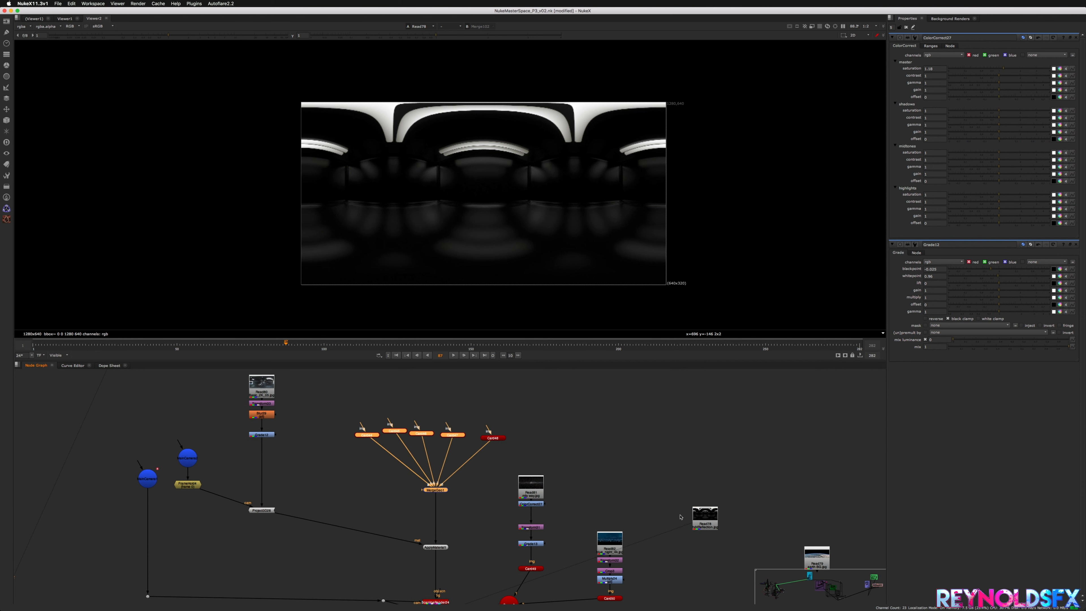
middle_click_drag(670, 509, 513, 434)
left_click(457, 522)
key("super+c")
key("super+v")
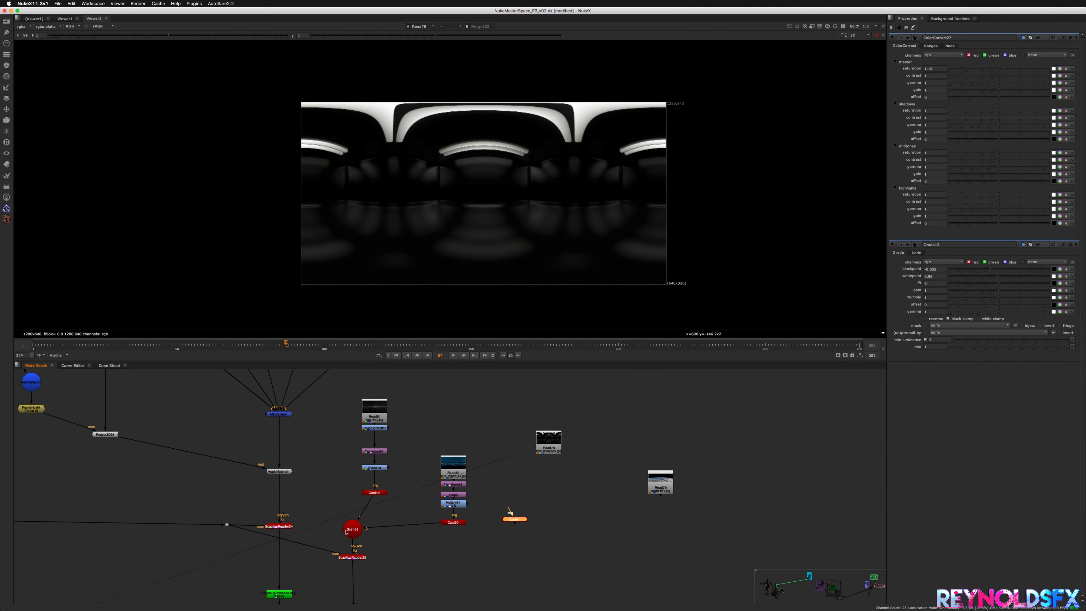
left_click_drag(343, 530, 515, 519)
left_click_drag(515, 519, 553, 449)
left_click_drag(534, 541, 550, 538)
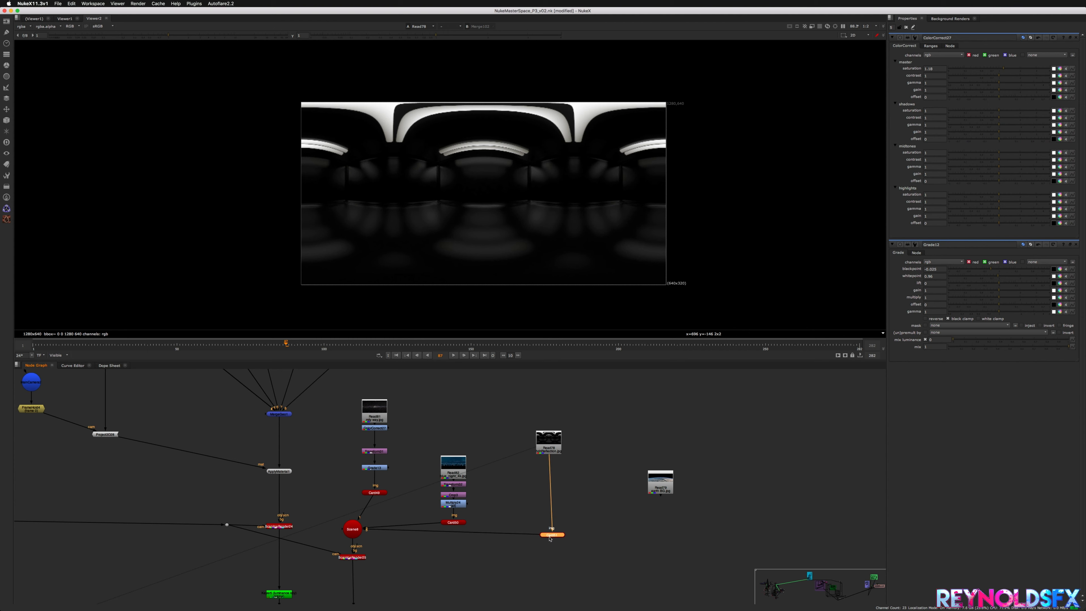
Step: Open the copied card's properties and push the card farther back along Z in the 3D view
double_click(551, 537)
key("Tab")
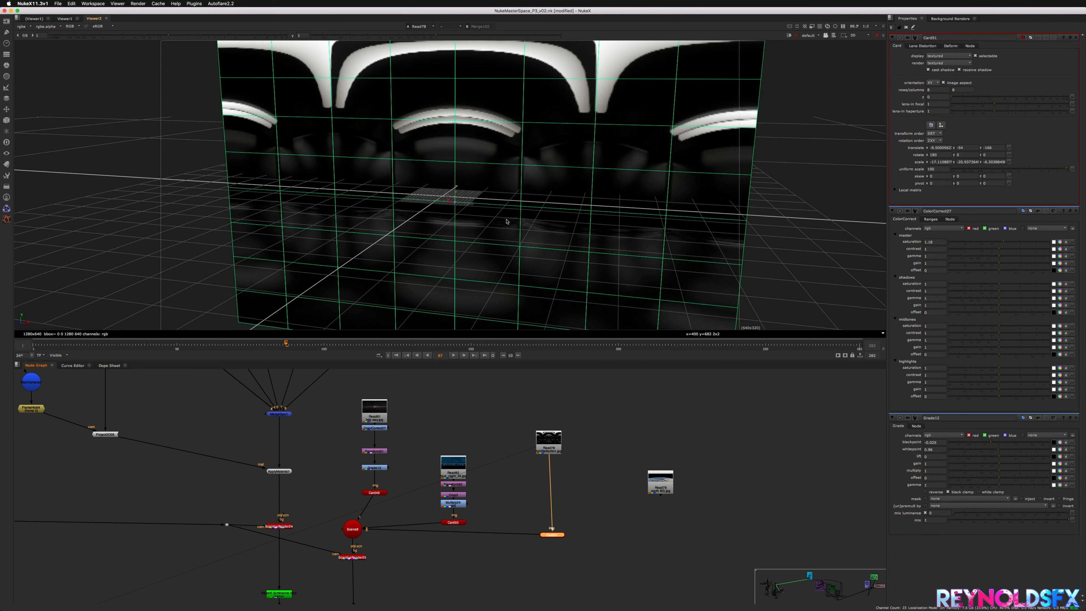
left_click_drag(558, 265, 530, 203, "ctrl")
left_click(540, 504)
Step: Insert a Keyer below the reflection panorama and lower its luminance key's B point to about 0.376 while viewing the alpha
left_click_drag(542, 437, 546, 437)
key("Tab")
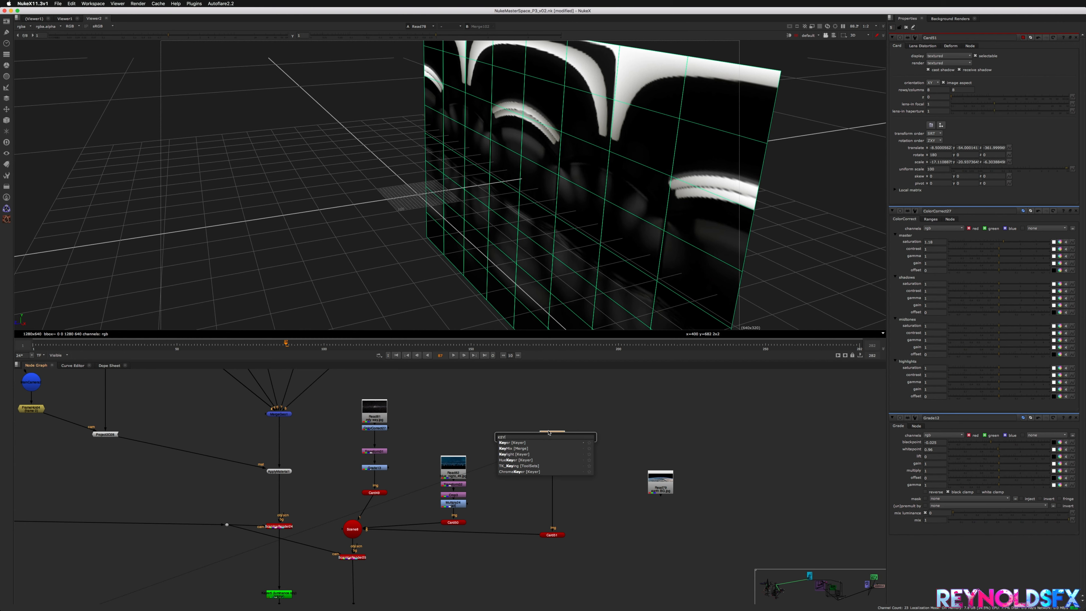
key("Return")
left_click(525, 433)
key("a")
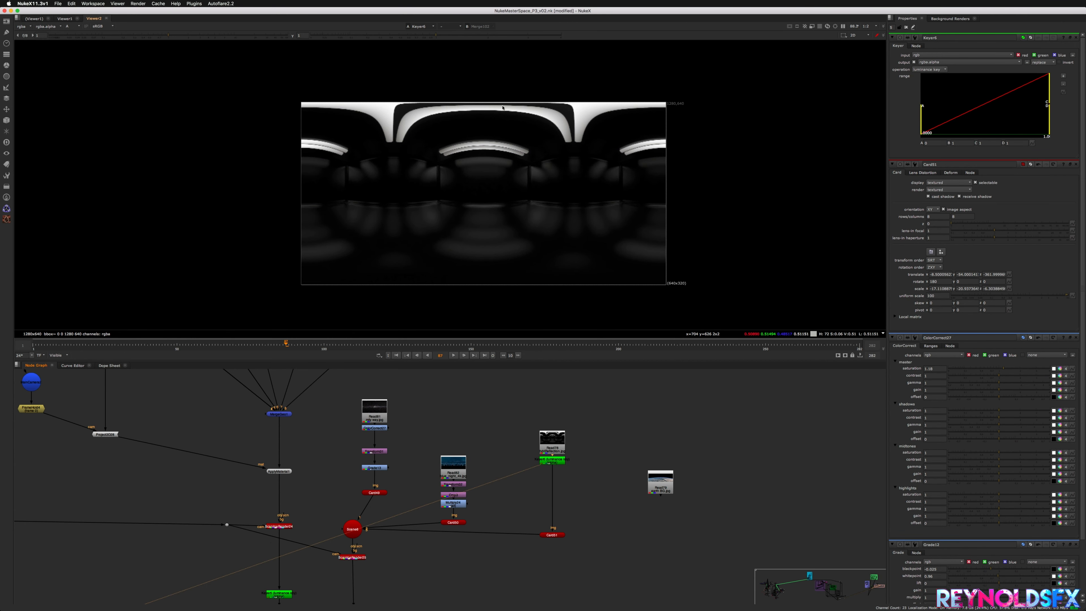
left_click_drag(1047, 86, 1000, 86)
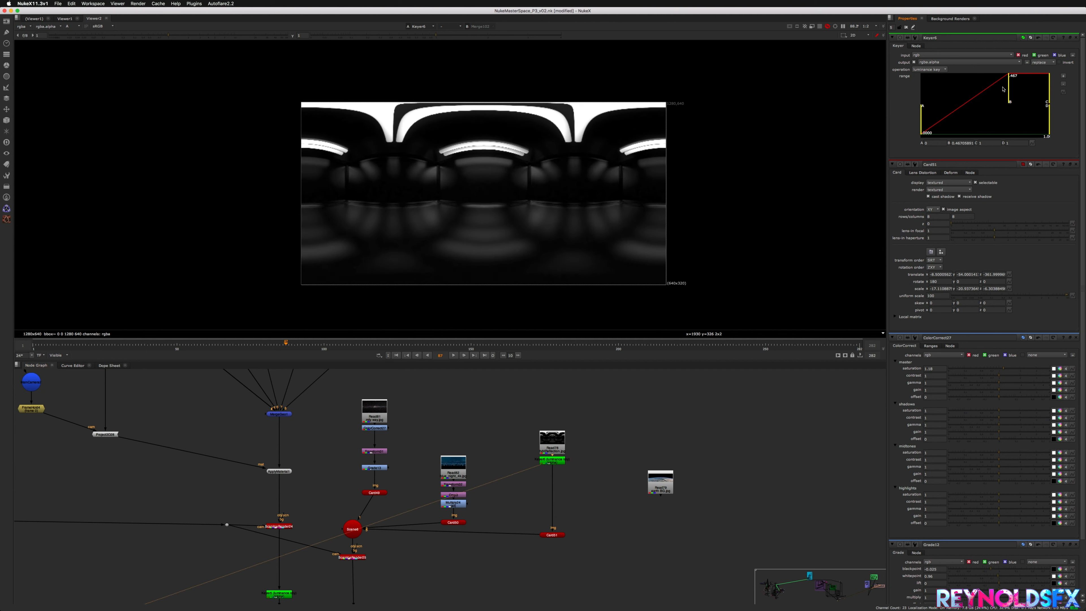
Step: Add a Premult below the panorama's Keyer and compare its color and alpha output
left_click(561, 464)
key("Tab")
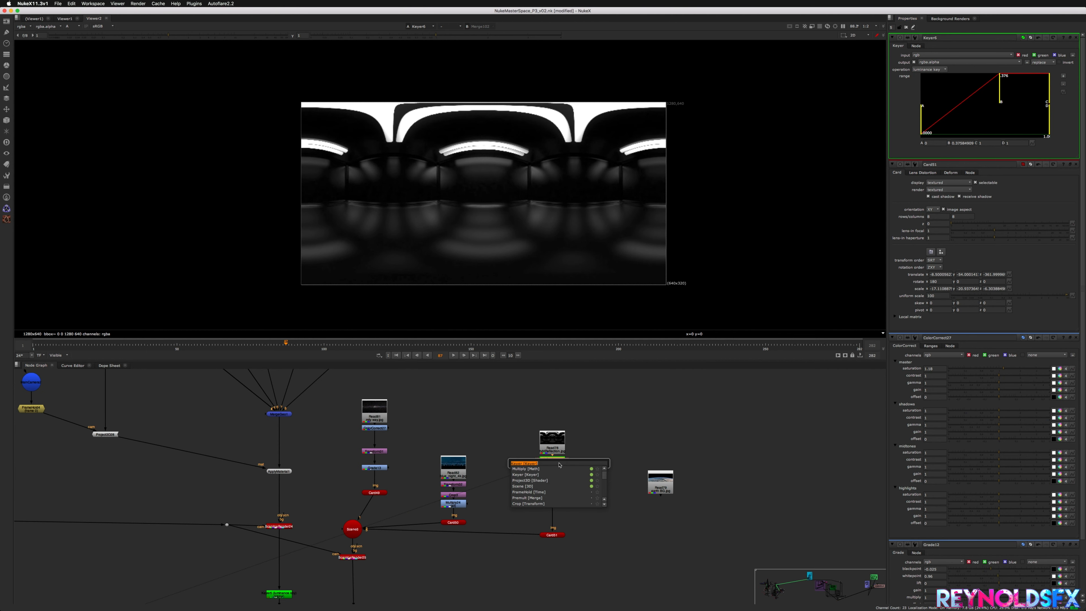
type("premult")
key("Return")
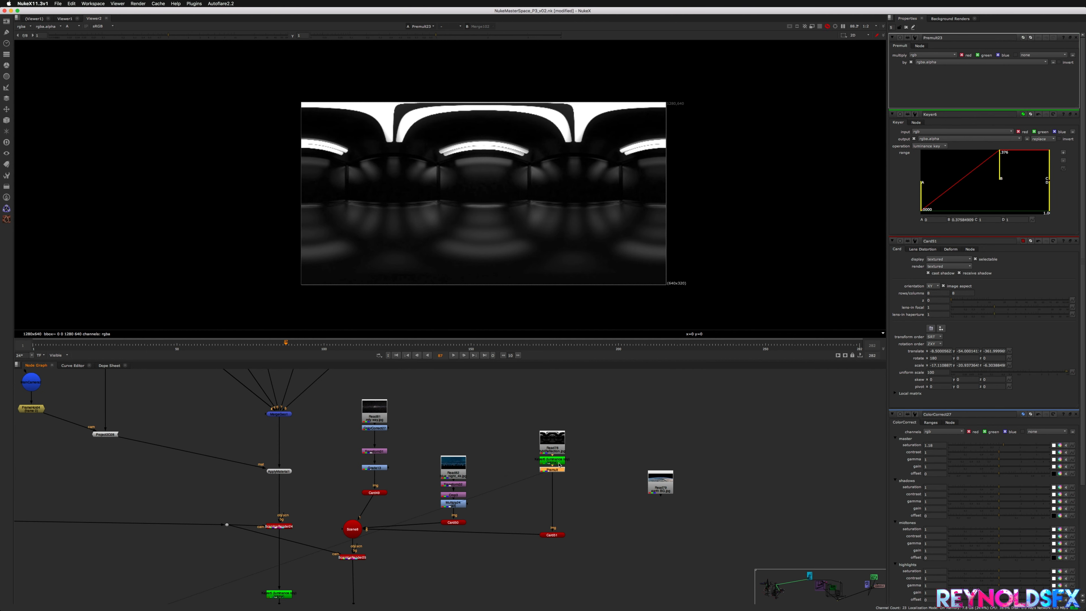
left_click(561, 465)
key("a")
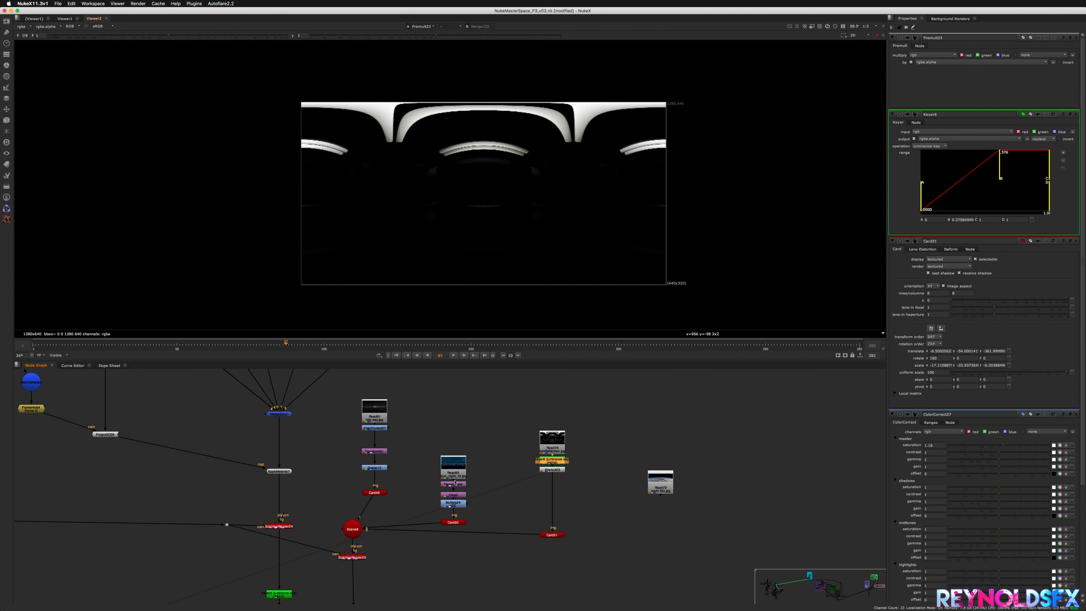
key("a")
key("a")
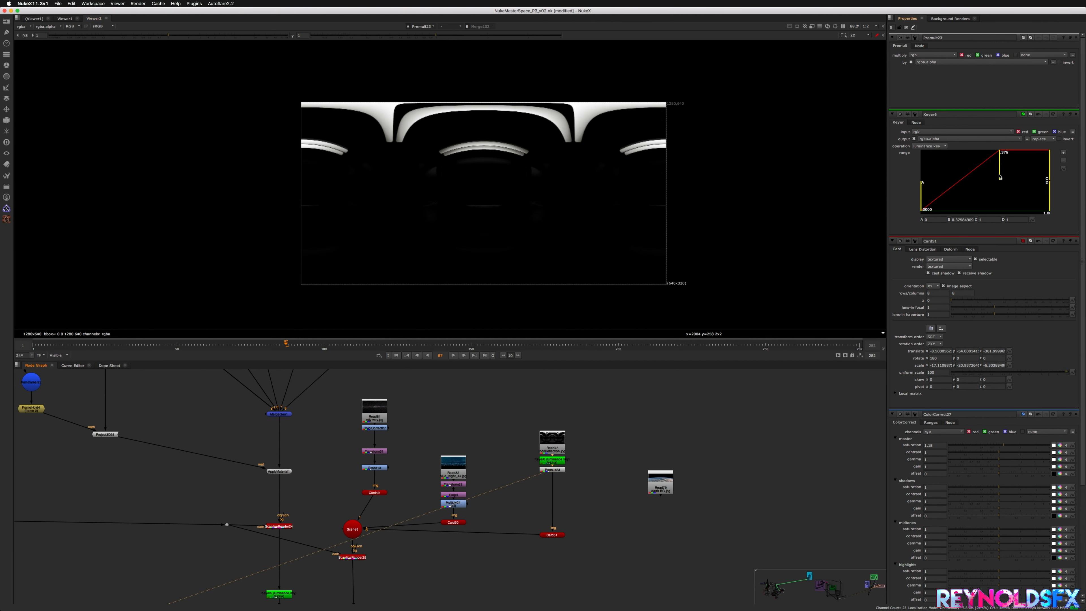
Step: Rework the Keyer's luminance range, setting its B point to about 0.172
left_click_drag(1000, 177, 1003, 178)
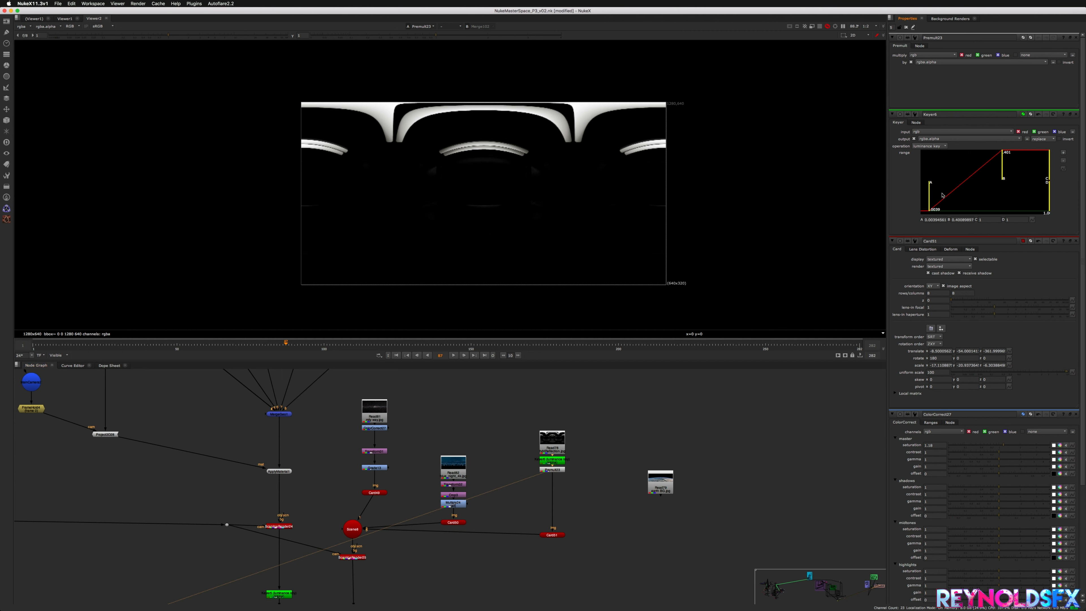
left_click_drag(1004, 176, 928, 176)
key("a")
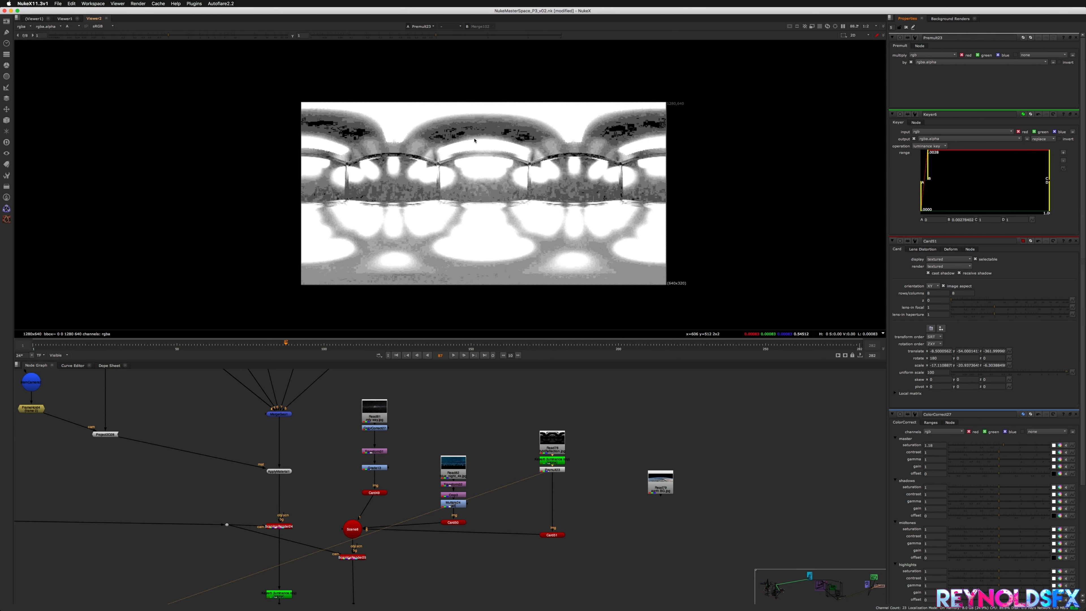
left_click_drag(928, 177, 975, 179)
key("a")
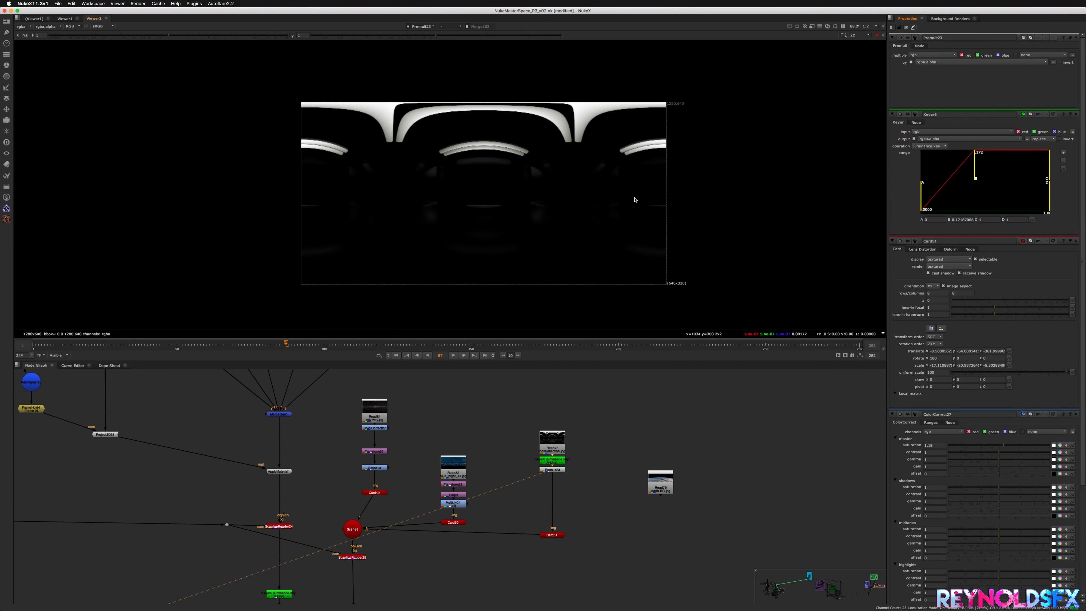
Step: Close all node properties and return the viewer to the final merged composite
left_click(906, 28)
middle_click_drag(438, 602, 477, 538)
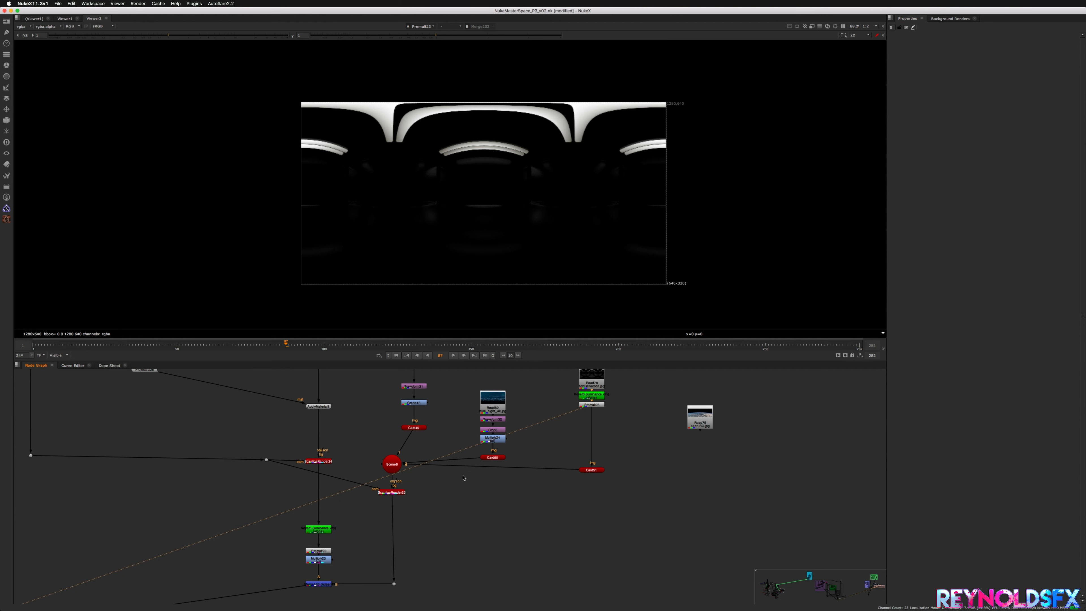
middle_click_drag(469, 484, 473, 497)
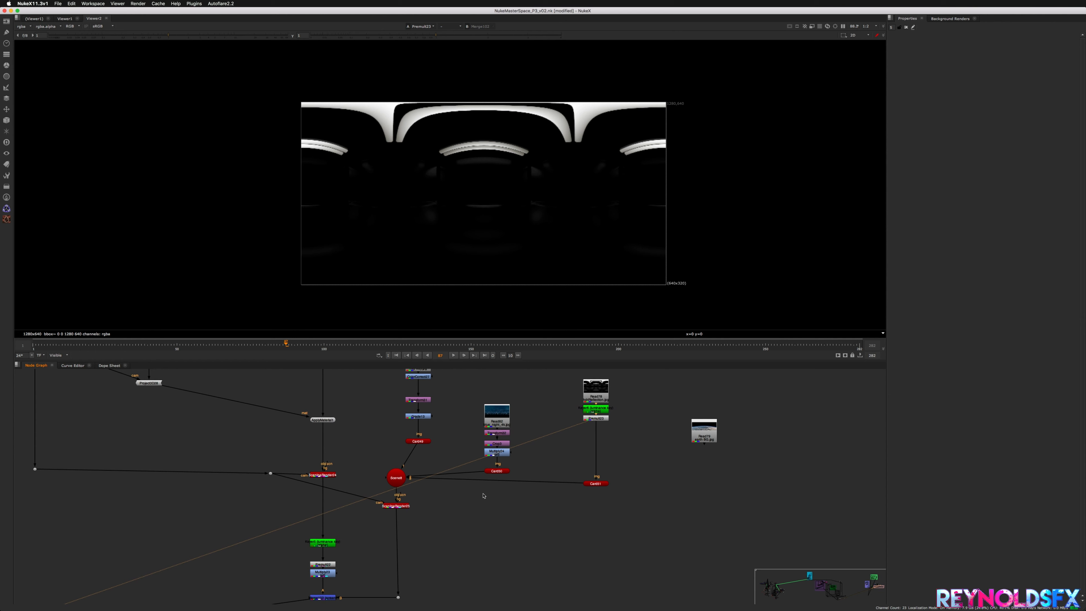
scroll(504, 507, "down", 3)
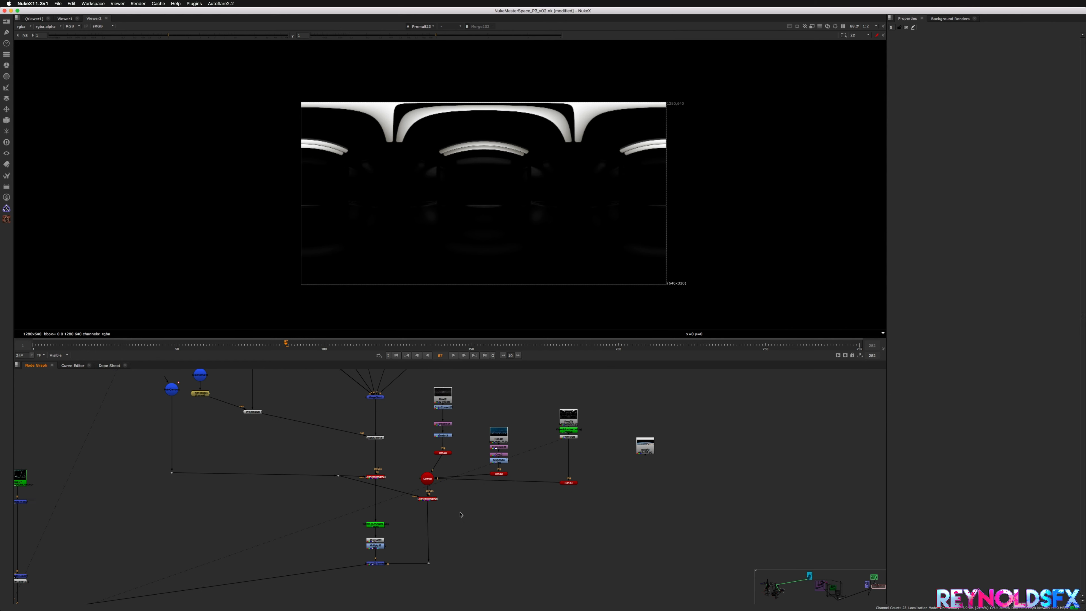
key("1")
middle_click_drag(411, 549, 452, 507)
middle_click_drag(563, 430, 550, 508)
scroll(550, 507, "down", 3)
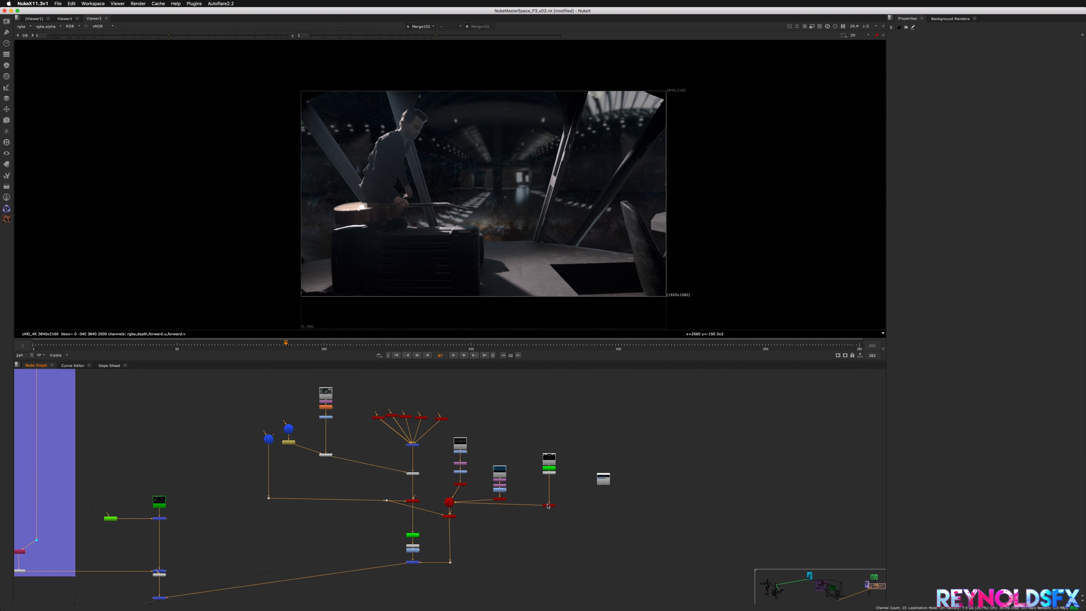
Step: Disable and re-enable the reflection panorama's card to compare its effect on the composite
scroll(547, 506, "up", 4)
left_click(550, 511)
key("d")
left_click(552, 510)
key("d")
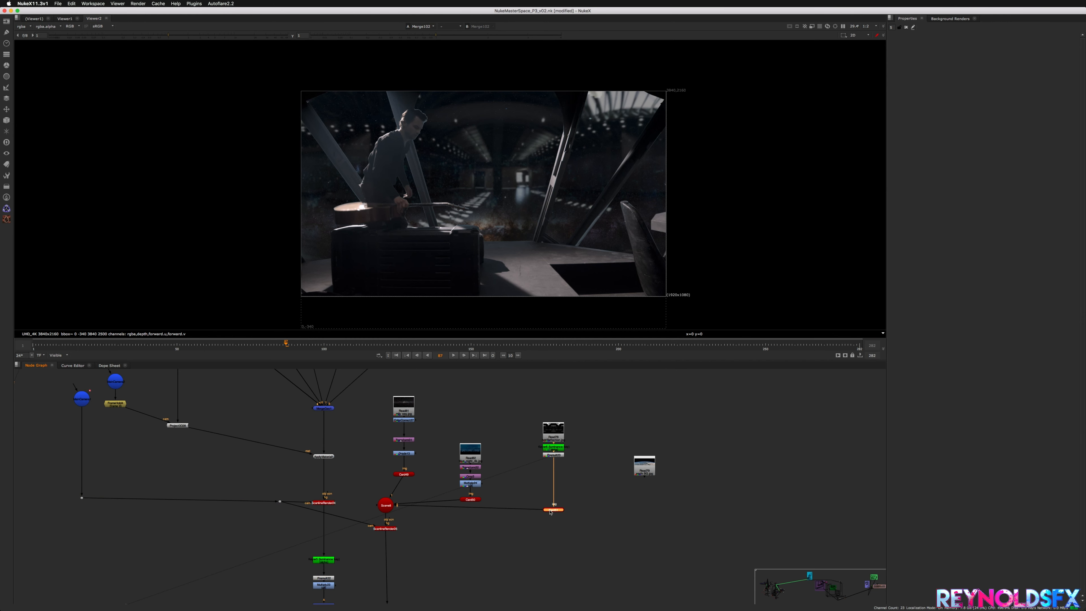
scroll(556, 473, "down", 2)
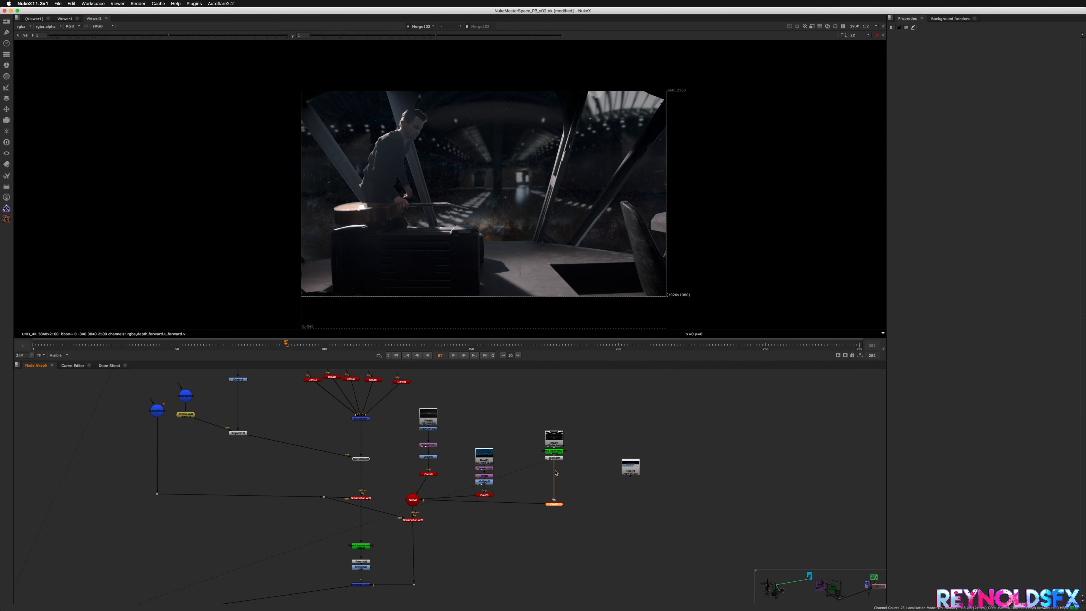
Step: Toggle the panorama's Keyer and Premult off and on to compare the window reflection
scroll(554, 454, "up", 2)
left_click(555, 454)
key("d")
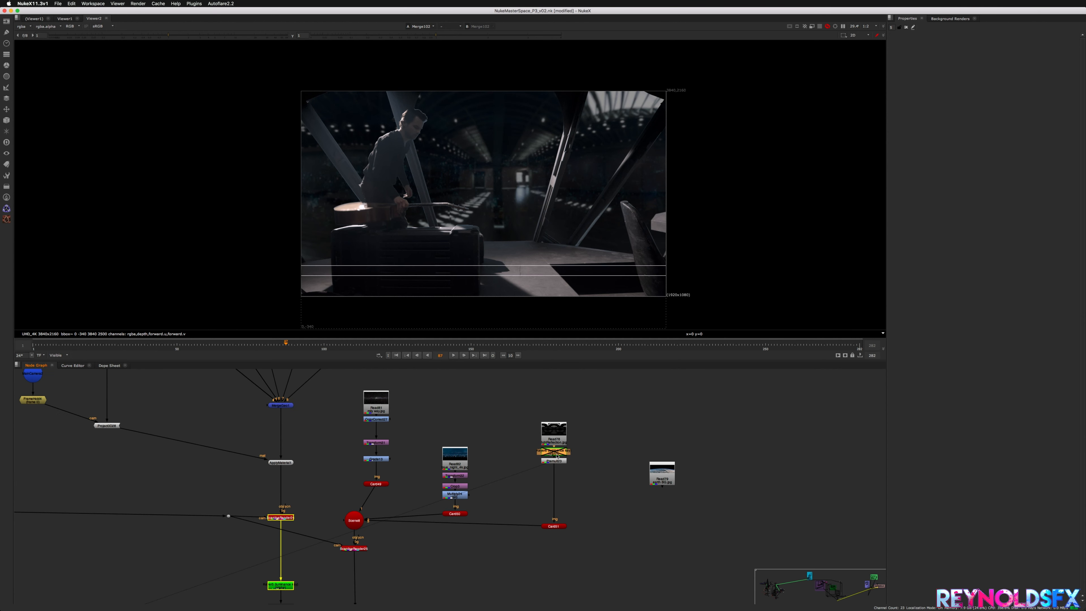
key("d")
left_click(555, 461, "shift")
key("d")
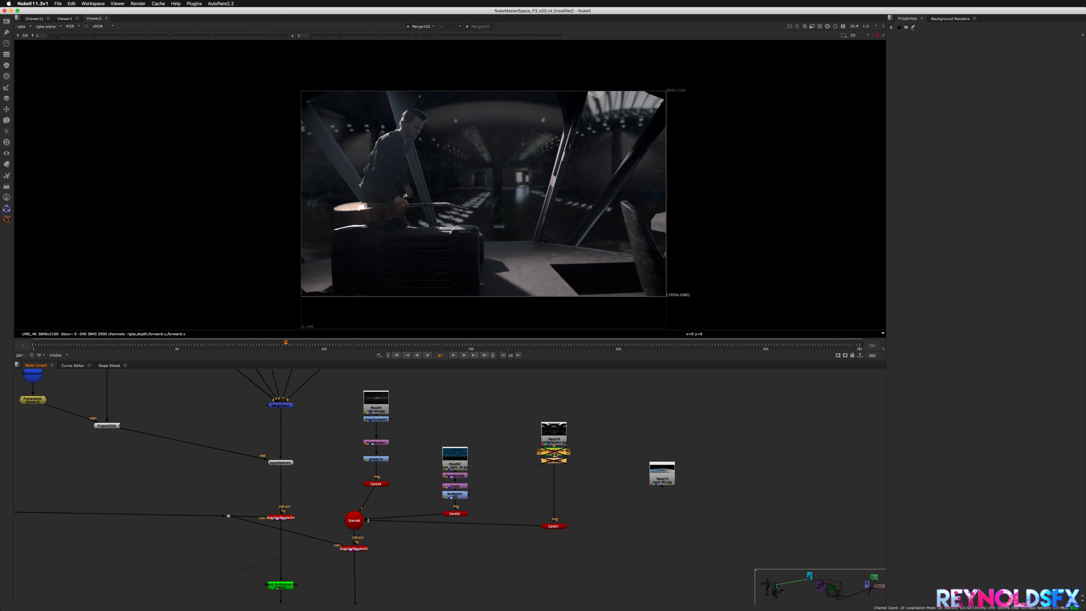
key("d")
Step: Lower the Keyer's B point to about 0.082 and insert a Transform between the panorama image and the Keyer
double_click(555, 455)
mouse_move(976, 97)
left_mouse_down()
mouse_move(934, 98)
mouse_move(959, 100)
left_mouse_up()
left_click_drag(567, 438, 569, 415)
key("t")
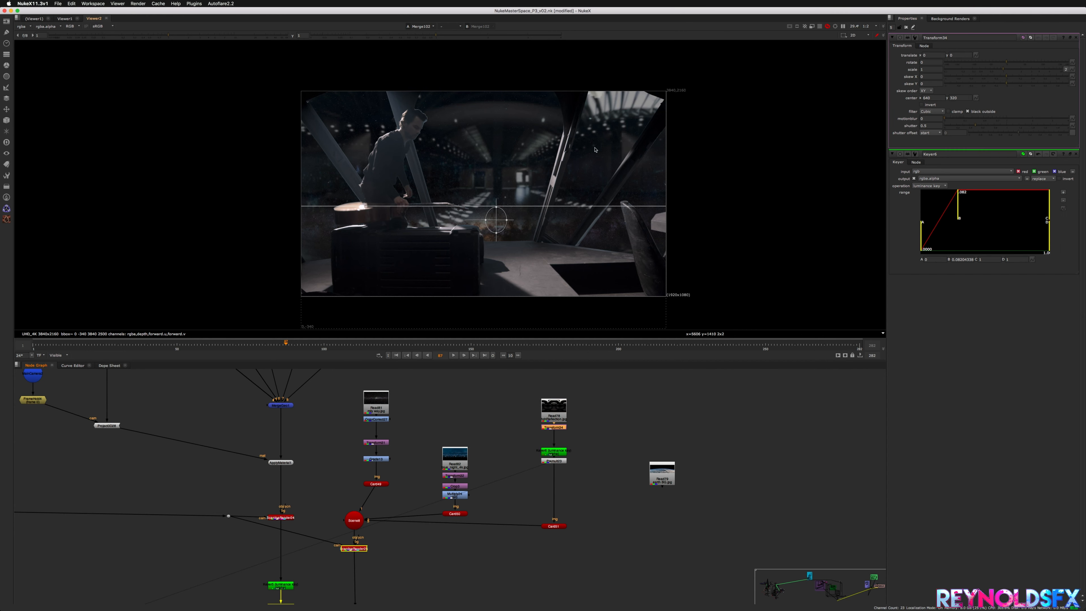
Step: Scale the panorama's Transform to 0.44, raise it to a Y translation of about 60.6, and inspect the reflection up close
left_click_drag(492, 219, 492, 200)
left_click_drag(998, 70, 983, 71)
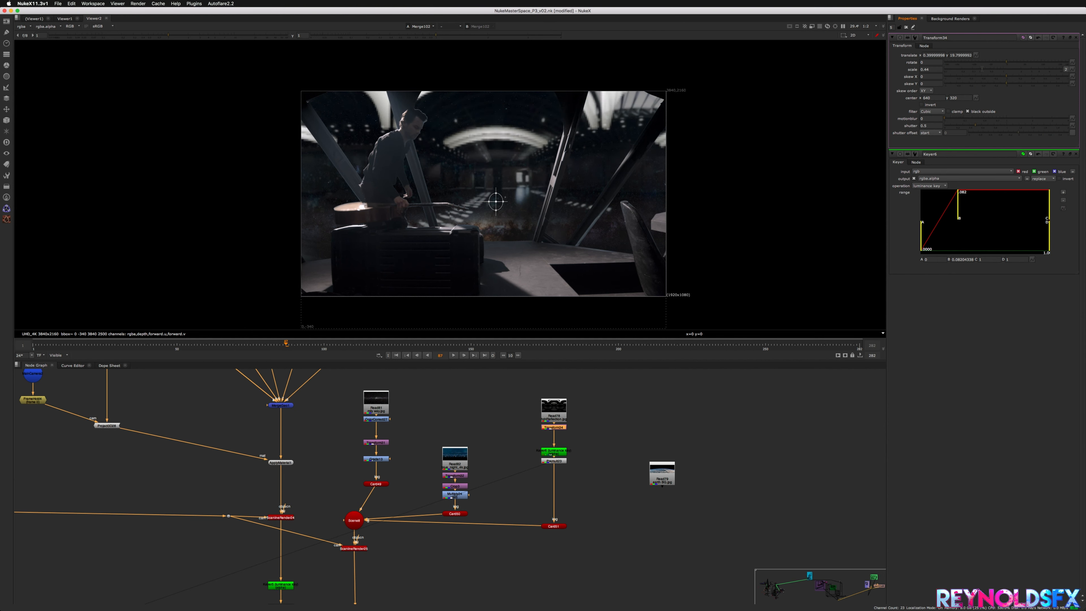
left_click_drag(497, 199, 491, 164)
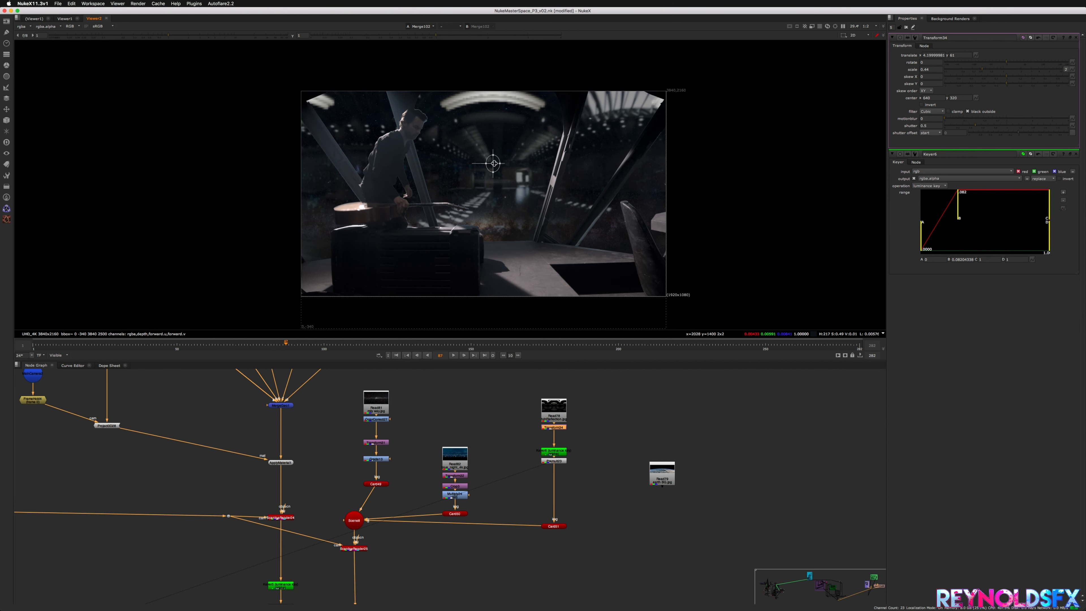
left_click_drag(554, 408, 556, 396)
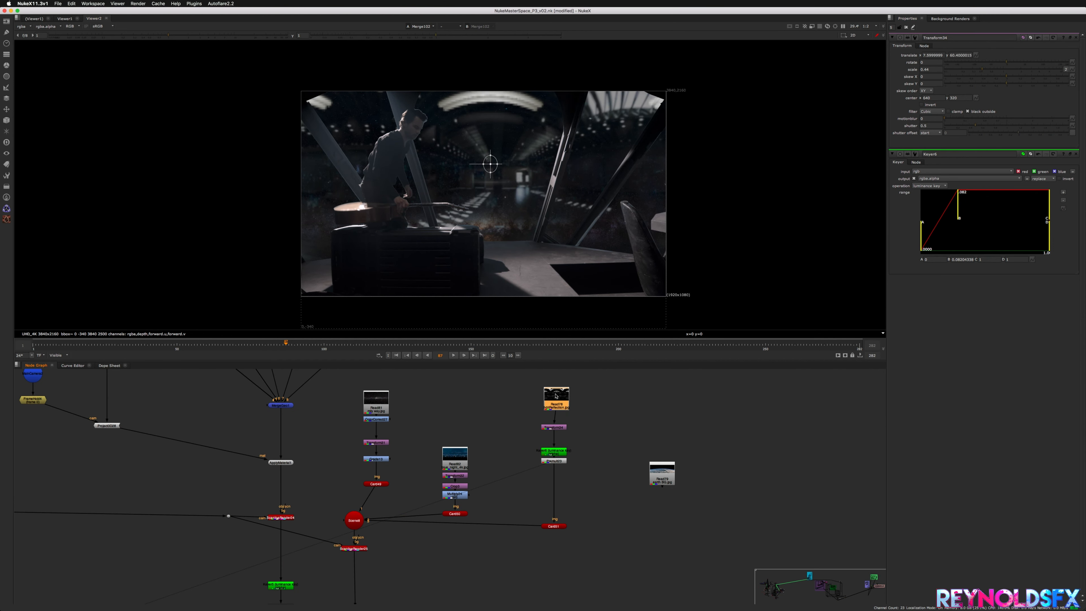
scroll(525, 139, "up", 5)
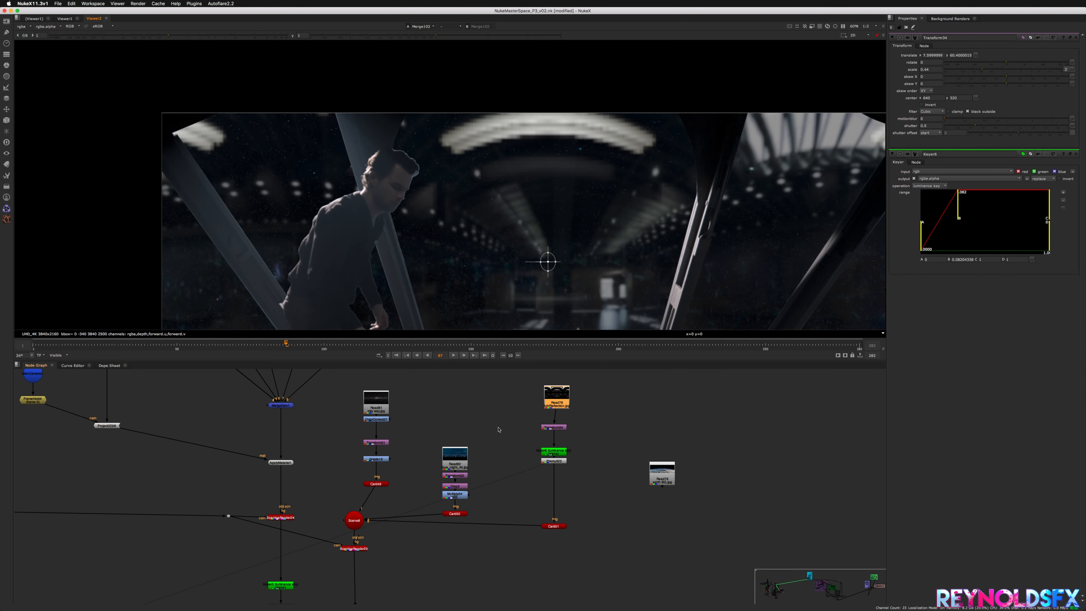
scroll(540, 178, "down", 5)
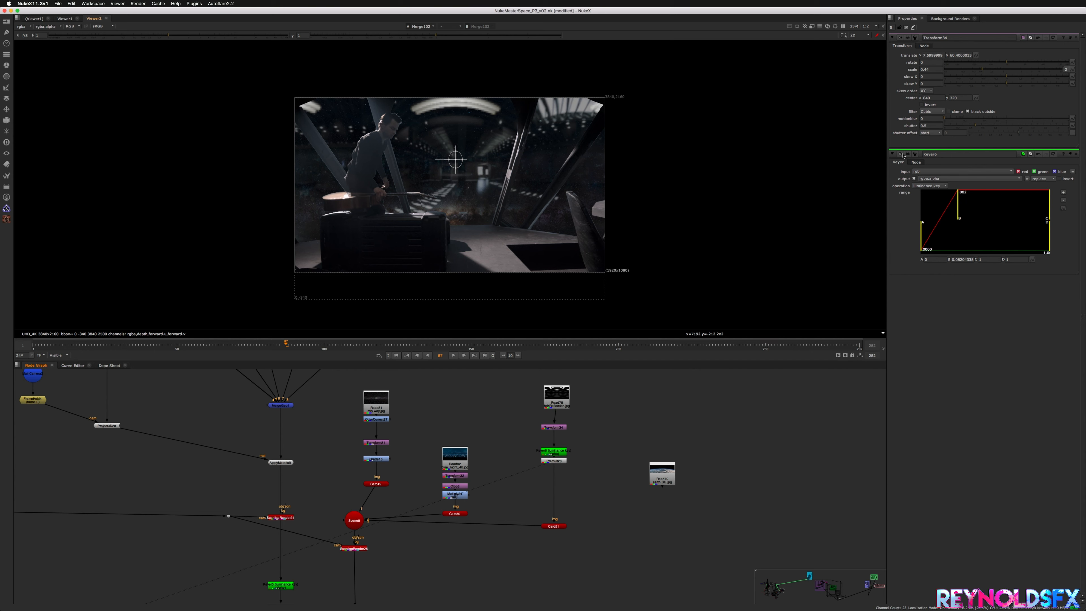
Step: Raise the panorama's Transform to a Y translation of about 82 with X at 0, and inspect the windows
left_click(552, 428)
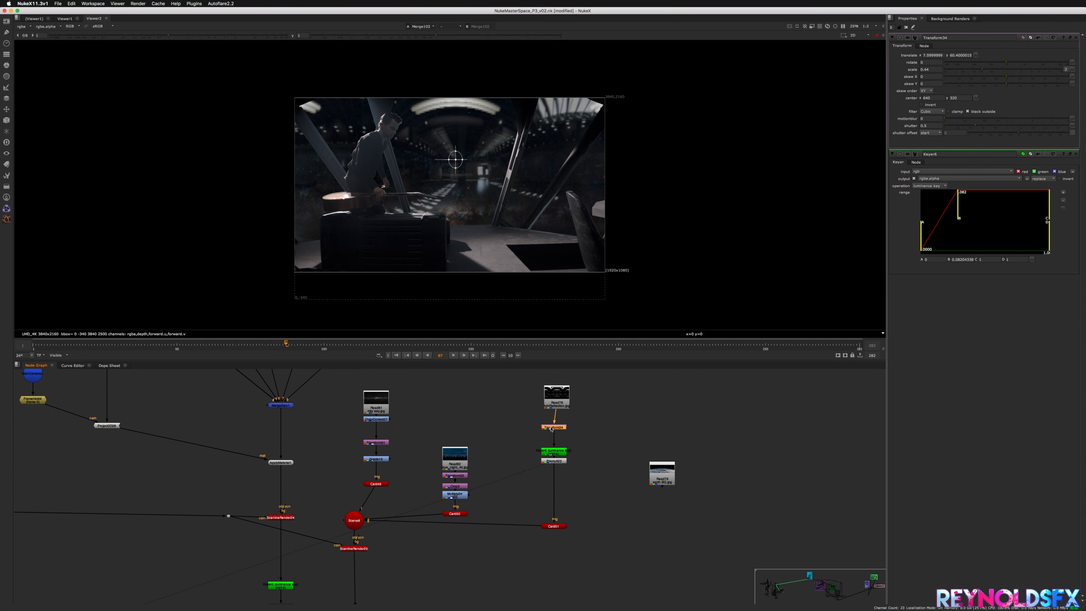
left_click_drag(455, 158, 455, 142)
scroll(455, 142, "down", 2)
scroll(456, 142, "up", 6)
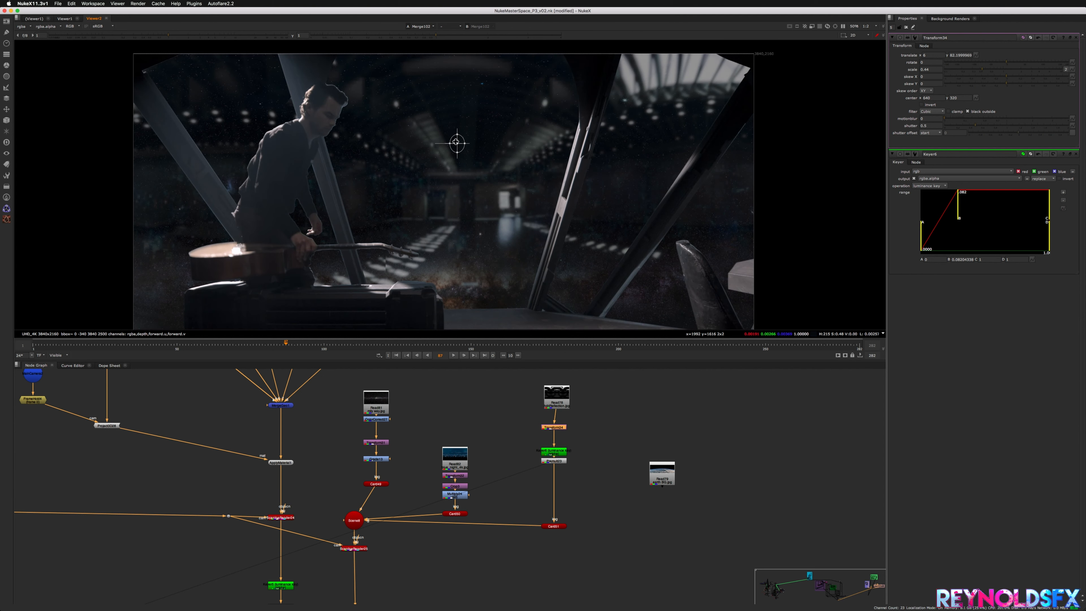
Step: Compare the window reflection with the panorama's Transform on and off, leaving the Transform disabled
scroll(456, 142, "up", 1)
middle_click_drag(521, 546, 584, 540)
left_click(613, 519)
left_click(621, 422)
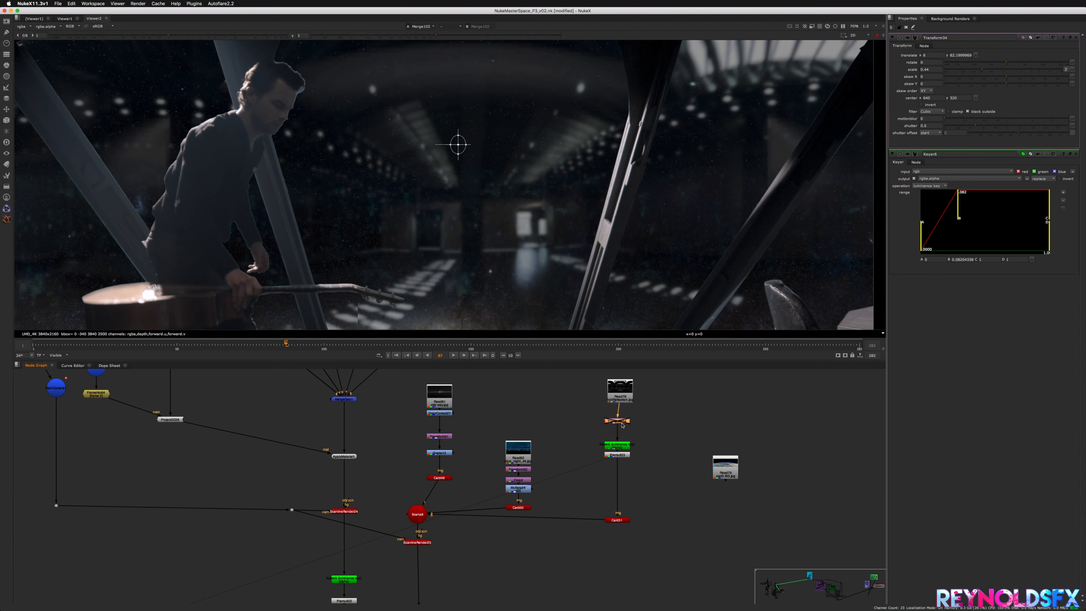
key("d")
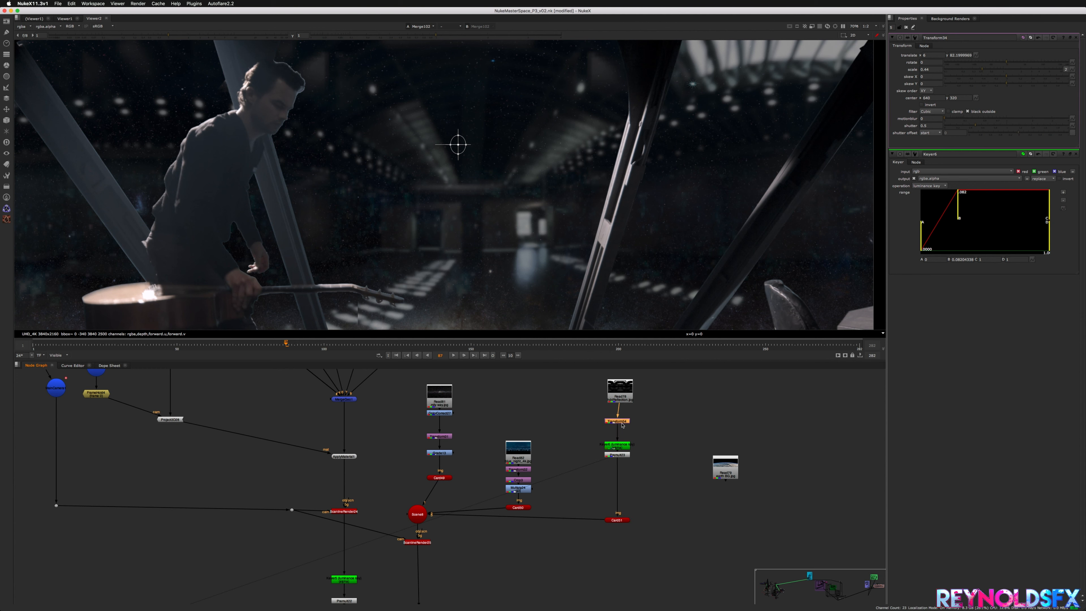
key("d")
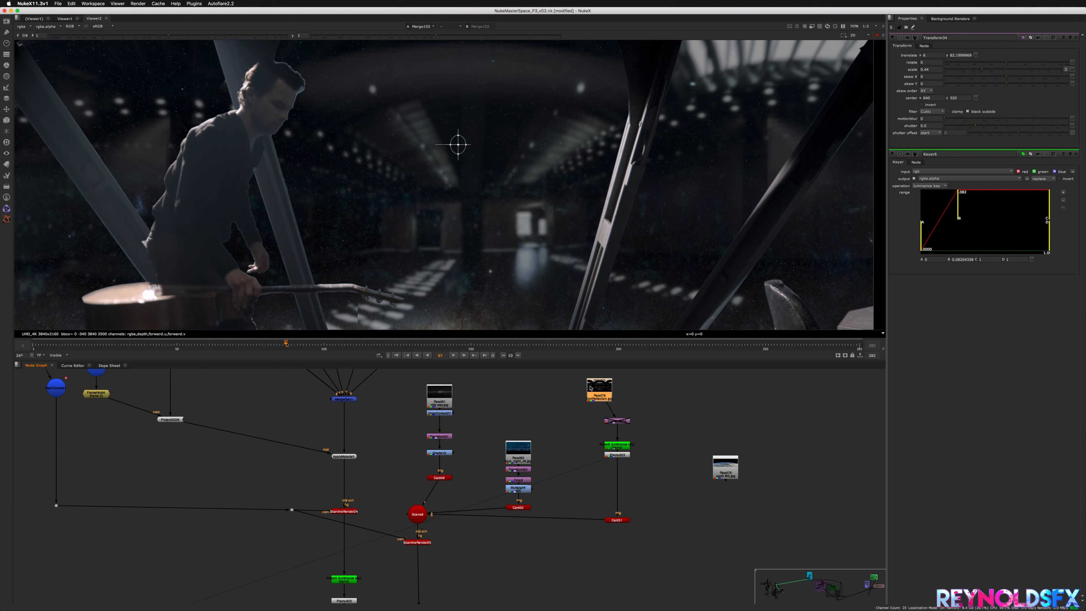
Step: Scale the panorama's card down to less than half its size in the 3D view and check the rendered shot
double_click(617, 519)
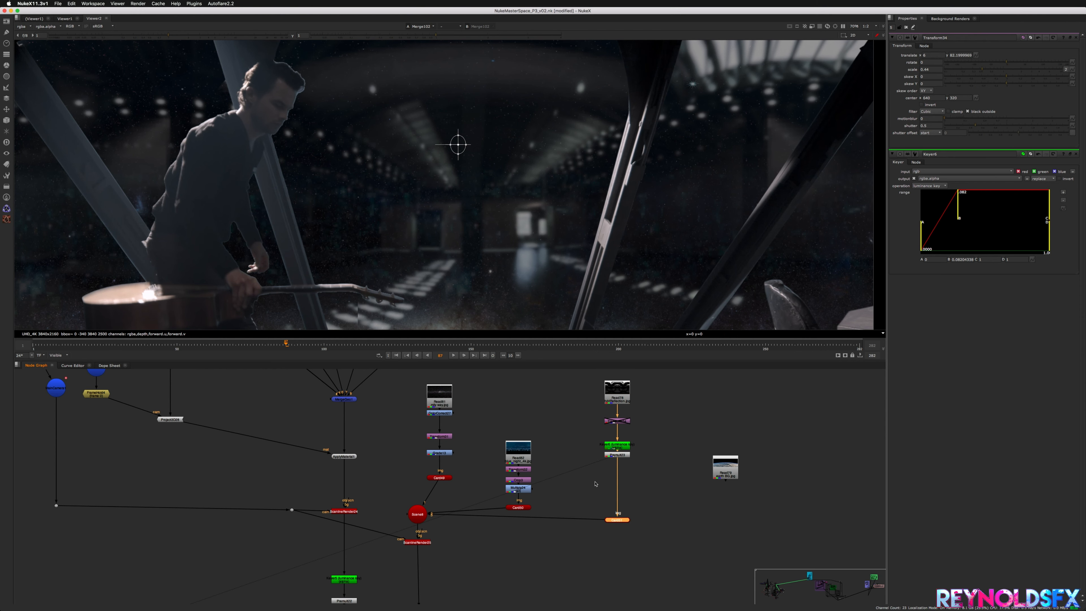
key("Tab")
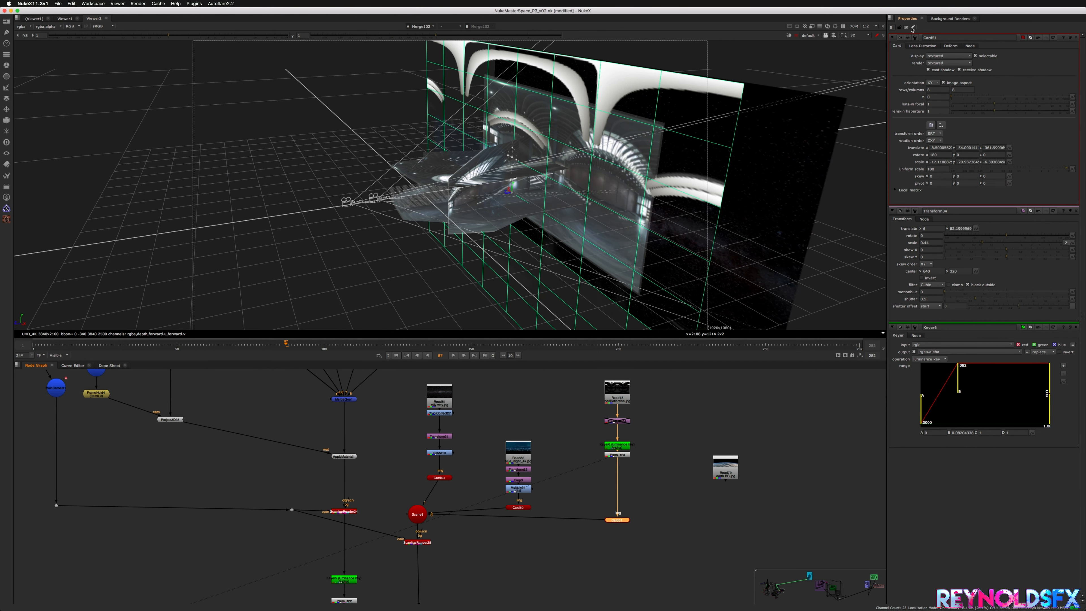
left_click(906, 28)
left_click_drag(427, 257, 538, 348, "super")
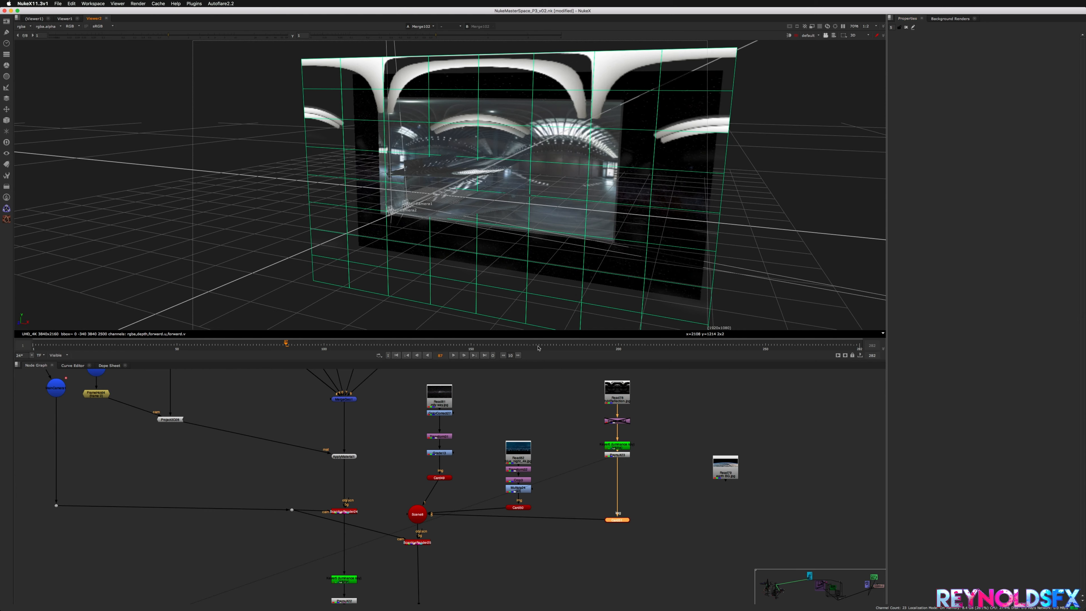
double_click(614, 520)
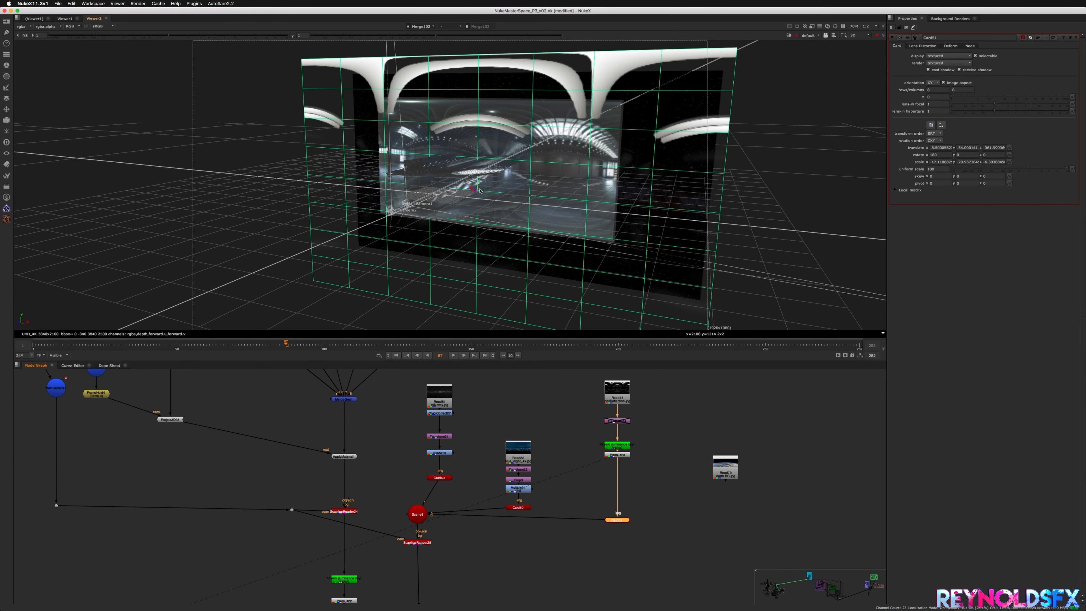
left_click_drag(478, 189, 472, 189)
key("Tab")
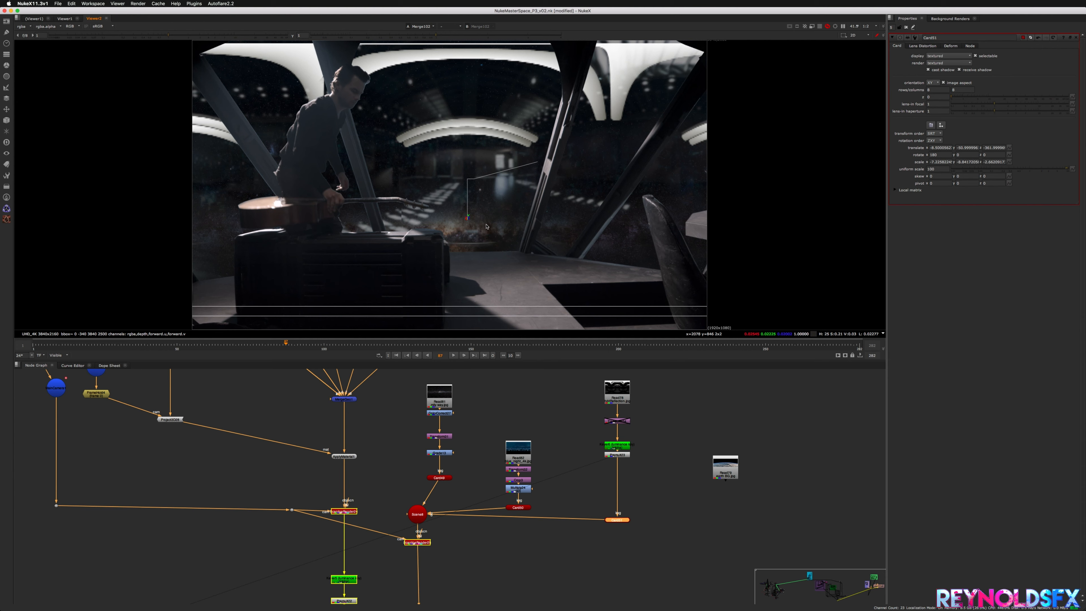
Step: Raise the panorama's card to a Y translation of 84 and check the reflection in the rendered shot
key("Tab")
left_click(627, 517)
left_click(624, 520)
key("Tab")
left_click_drag(478, 185, 481, 164)
key("Tab")
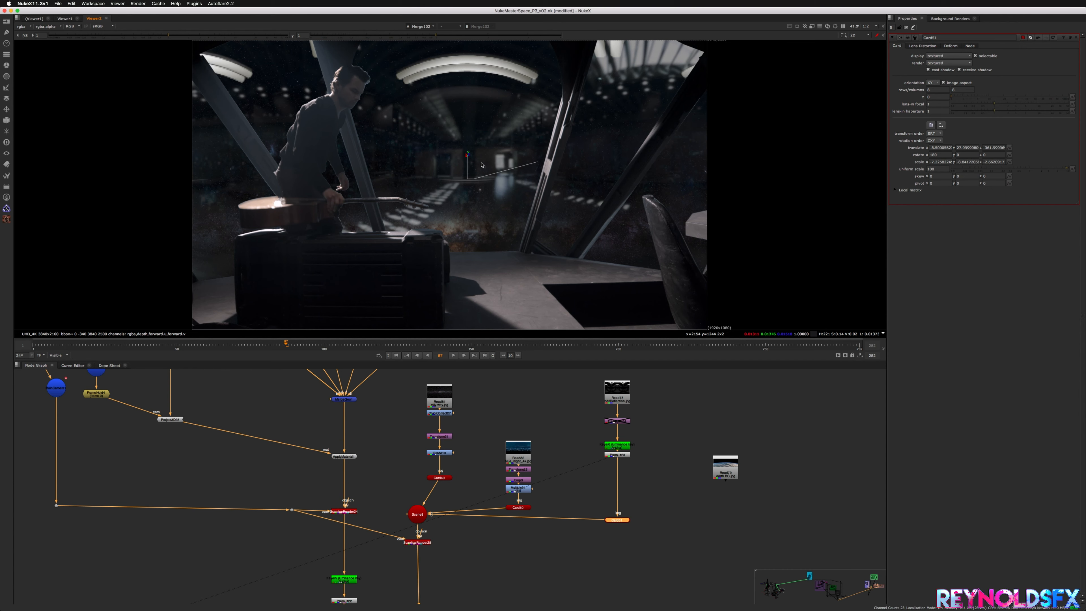
scroll(482, 164, "up", 2)
key("Tab")
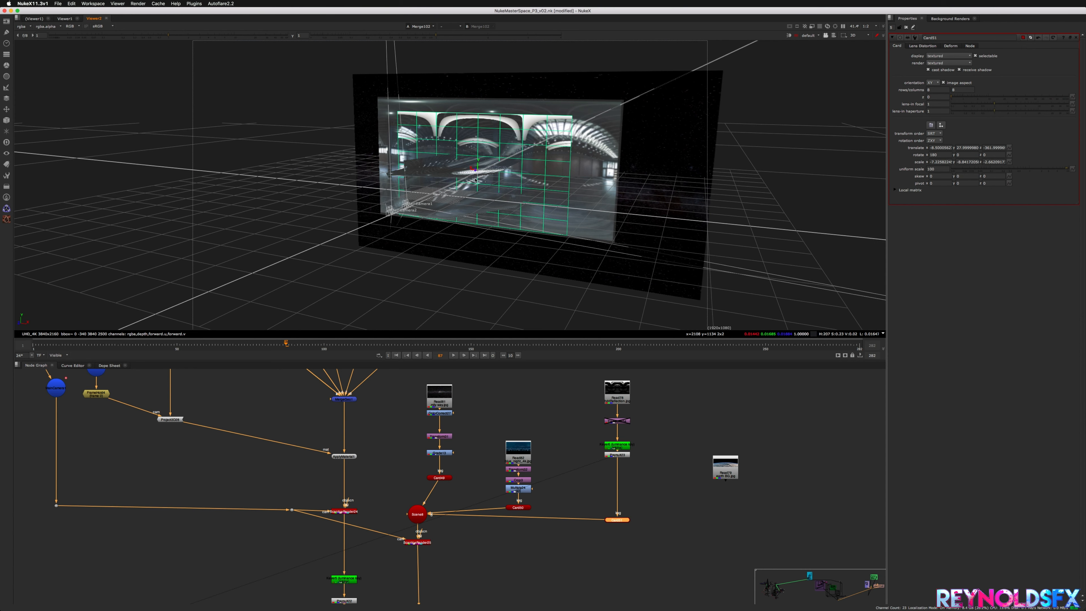
left_click_drag(478, 165, 480, 151)
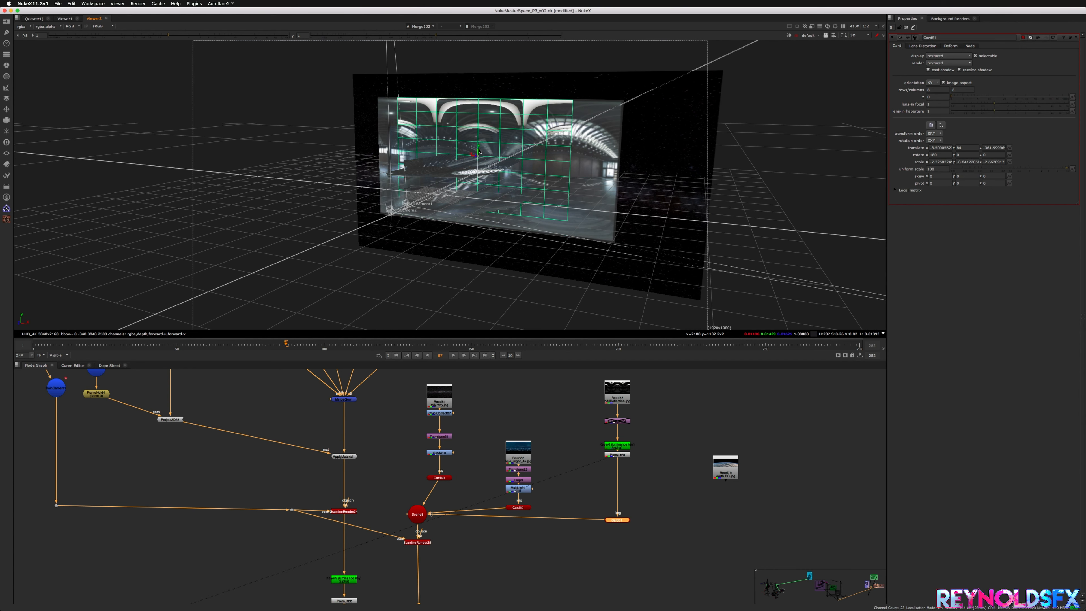
key("Tab")
scroll(480, 151, "down", 2)
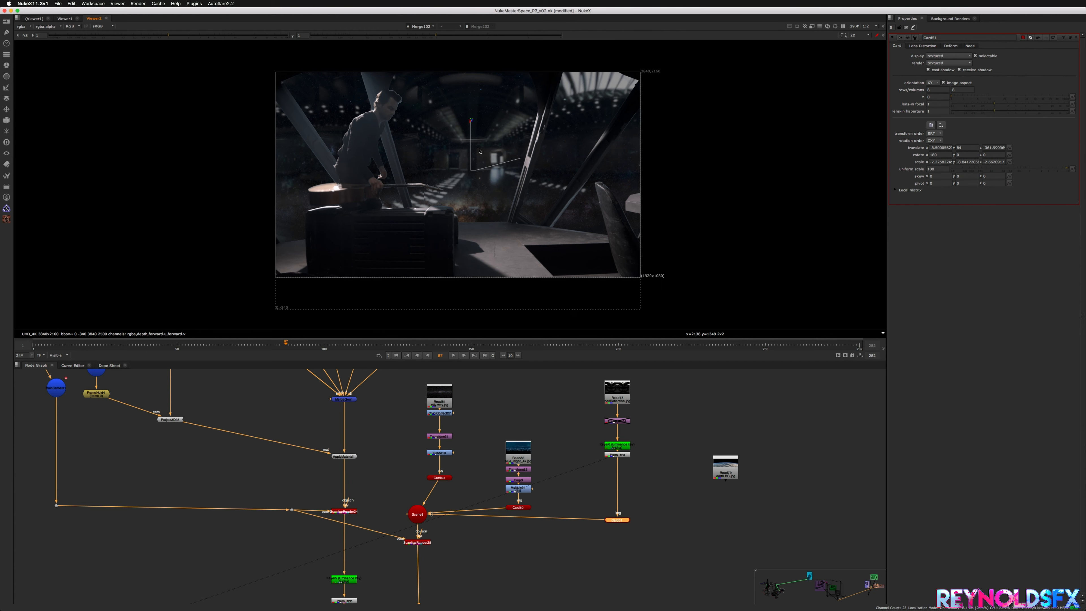
left_click(572, 494)
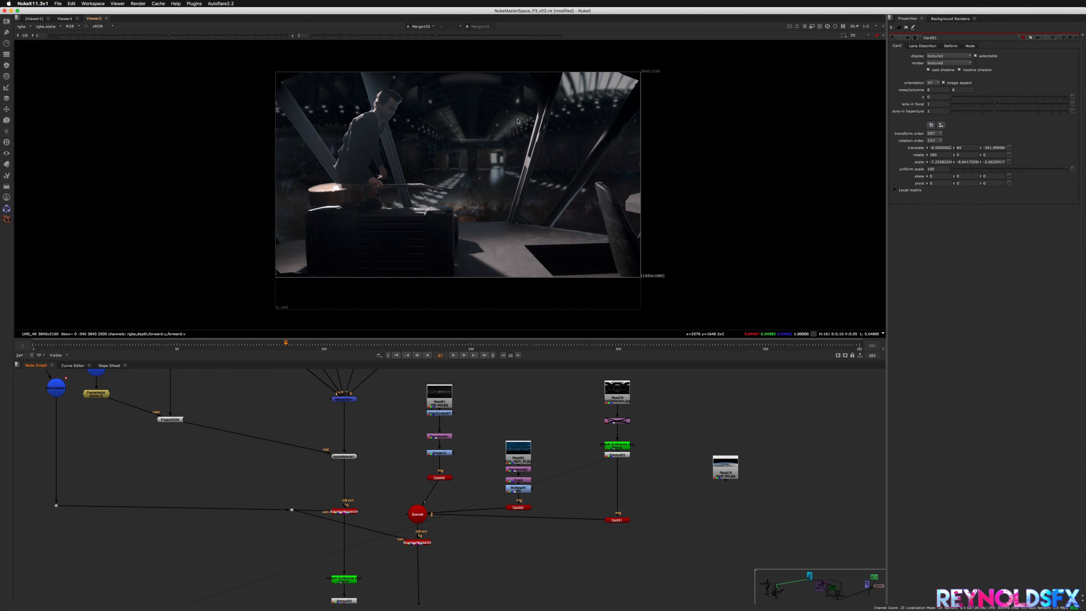
Step: Add a ColorCorrect below the panorama image and tint its master gain to red 0.8, green 1 and blue 1.2
left_click(621, 393)
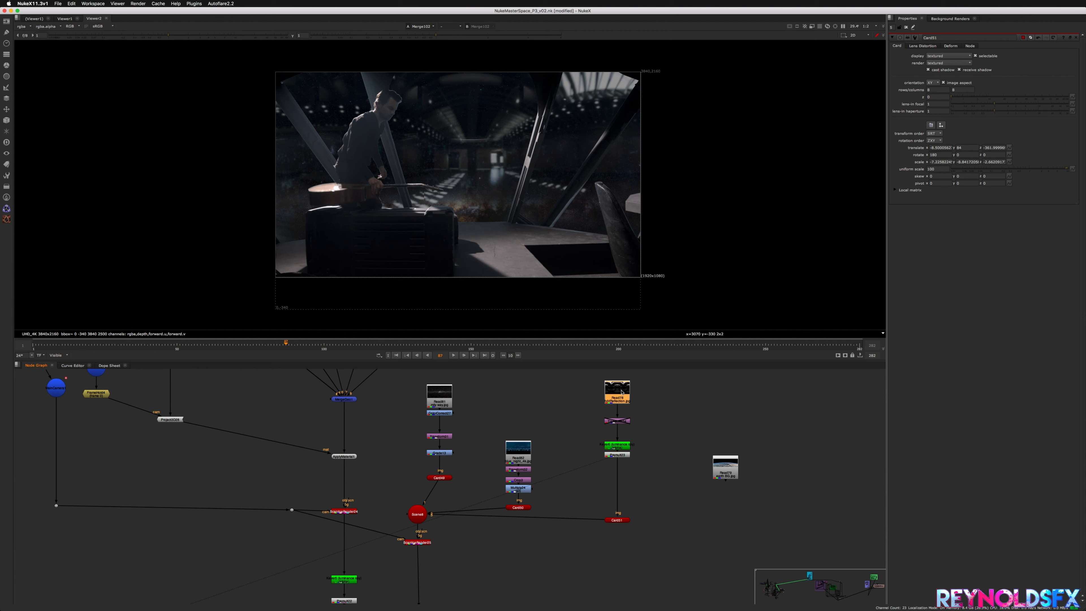
key("c")
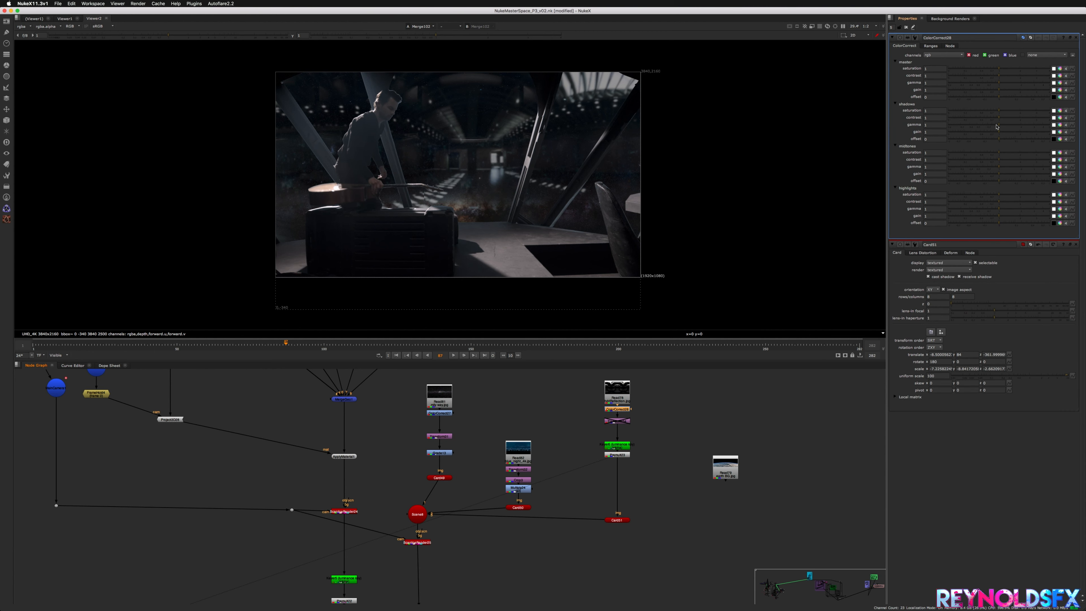
left_click(1065, 90)
left_click_drag(1062, 109, 1061, 106)
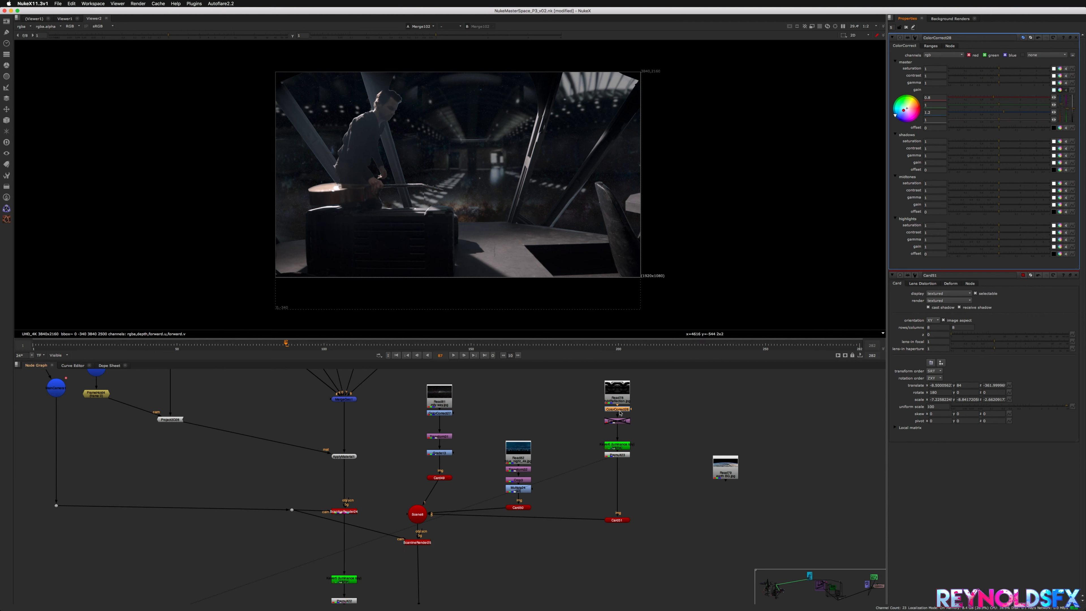
Step: Add a Blur of size 27 on all channels after the ColorCorrect and delete the disabled Transform
key("b")
left_click(614, 427)
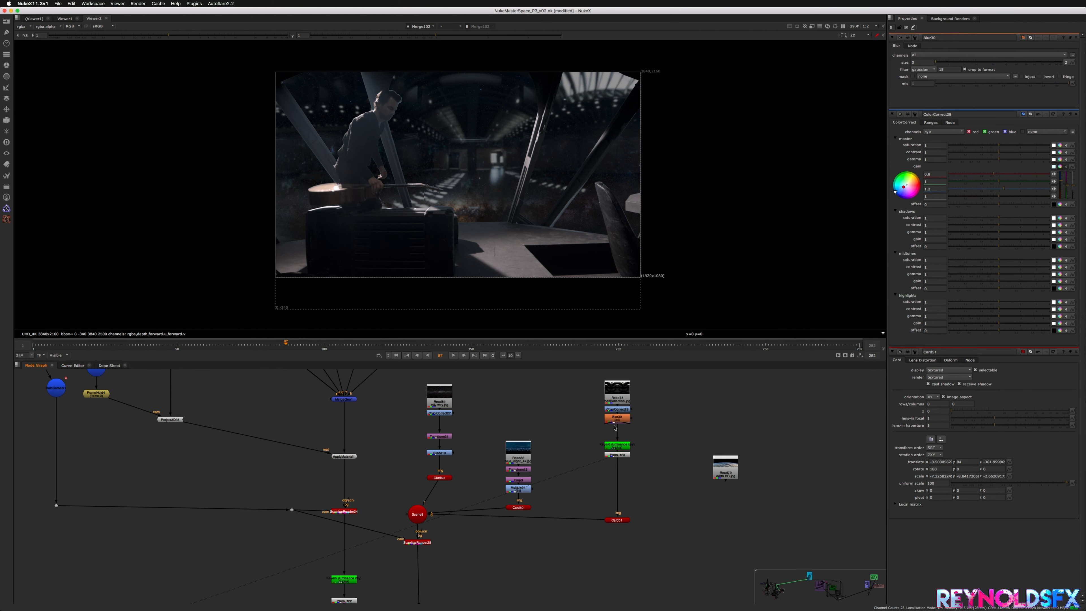
key("t")
key("Delete")
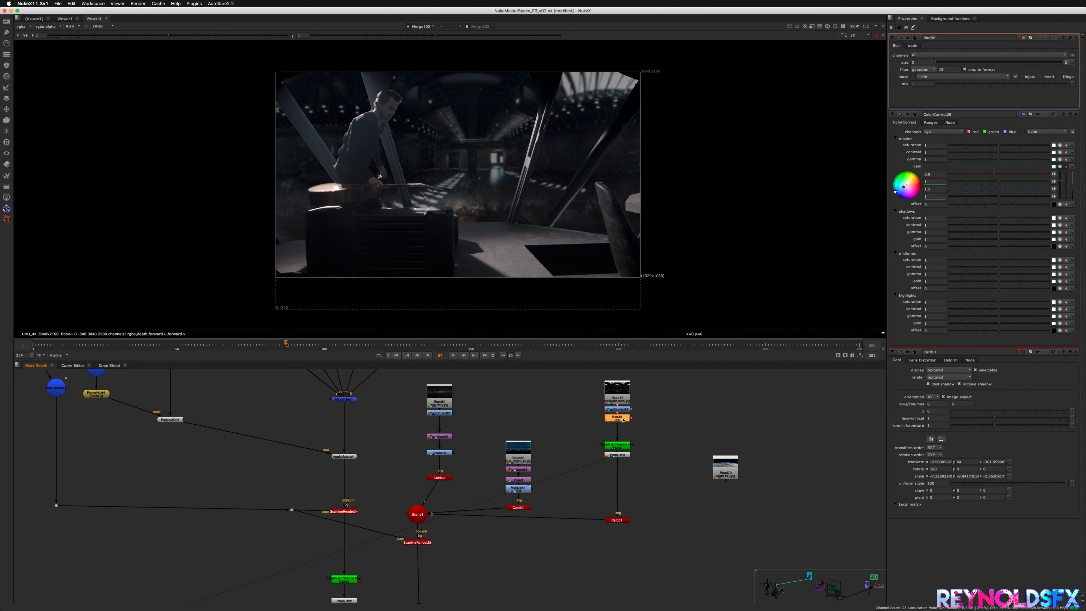
left_click_drag(936, 62, 1002, 56)
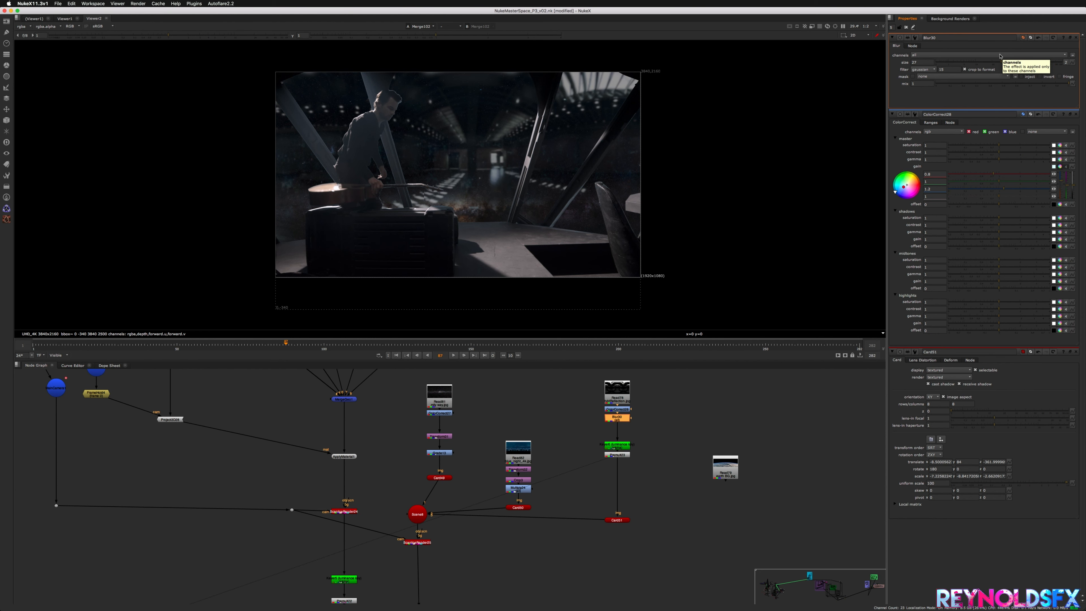
left_click(1001, 56)
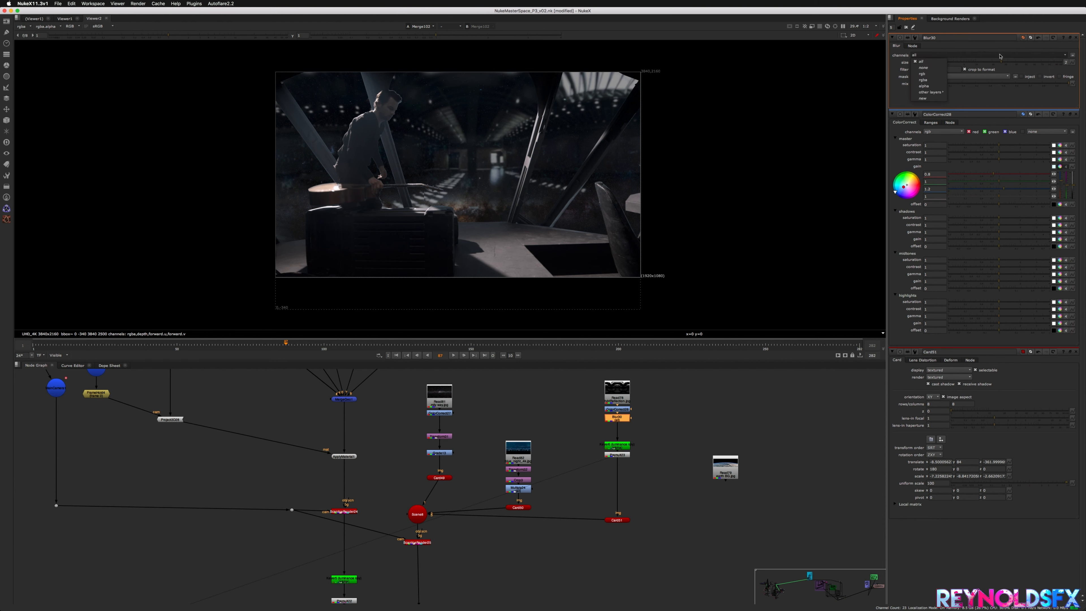
left_click(1000, 56)
Step: View the Earth horizon image on its own and look over its Read settings
middle_click_drag(475, 418, 506, 390)
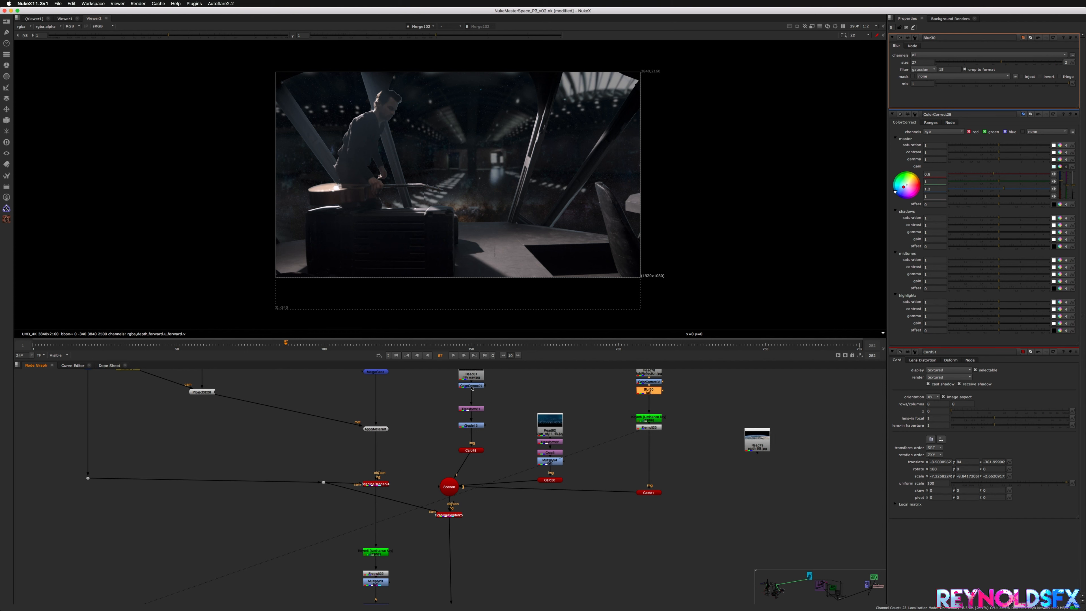
middle_click_drag(525, 461, 444, 493)
scroll(691, 509, "down", 2)
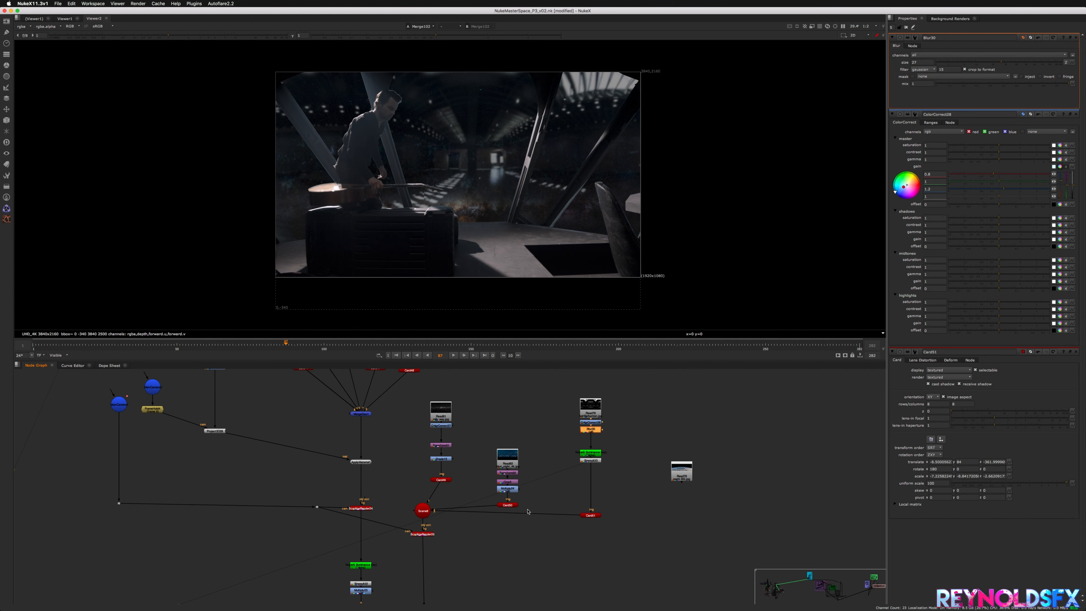
middle_click_drag(548, 513, 520, 515)
left_click(641, 502)
left_click_drag(649, 482, 656, 476)
key("1")
double_click(656, 476)
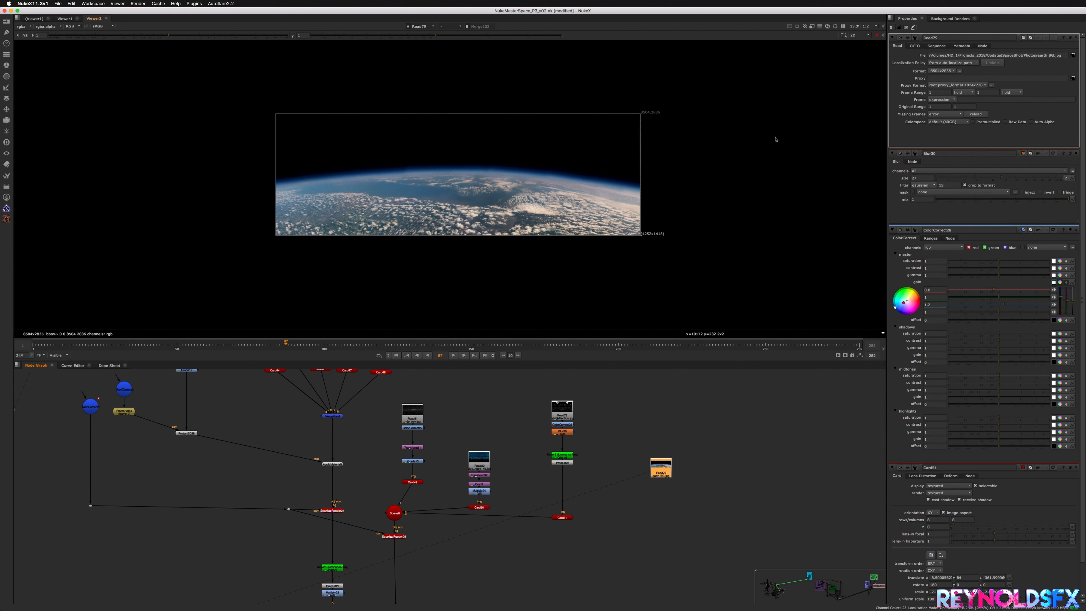
left_click(906, 27)
left_click(611, 447)
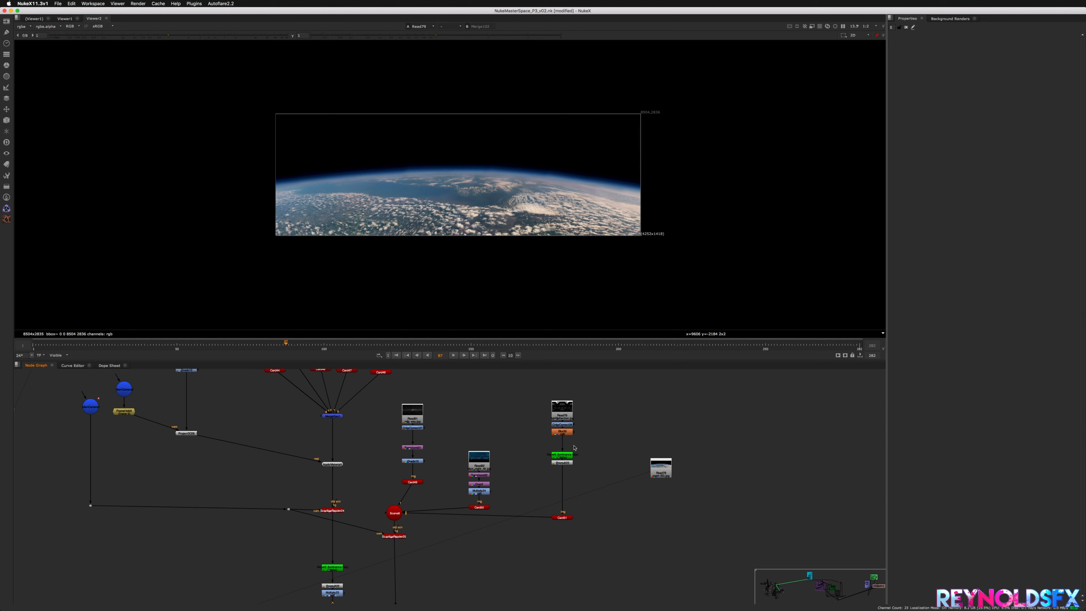
Step: Find the MergeGeo that joins the five projection cards and inspect their geometry in the 3D view
key("f")
scroll(657, 453, "down", 3)
middle_click_drag(681, 458, 339, 437)
scroll(584, 476, "down", 2)
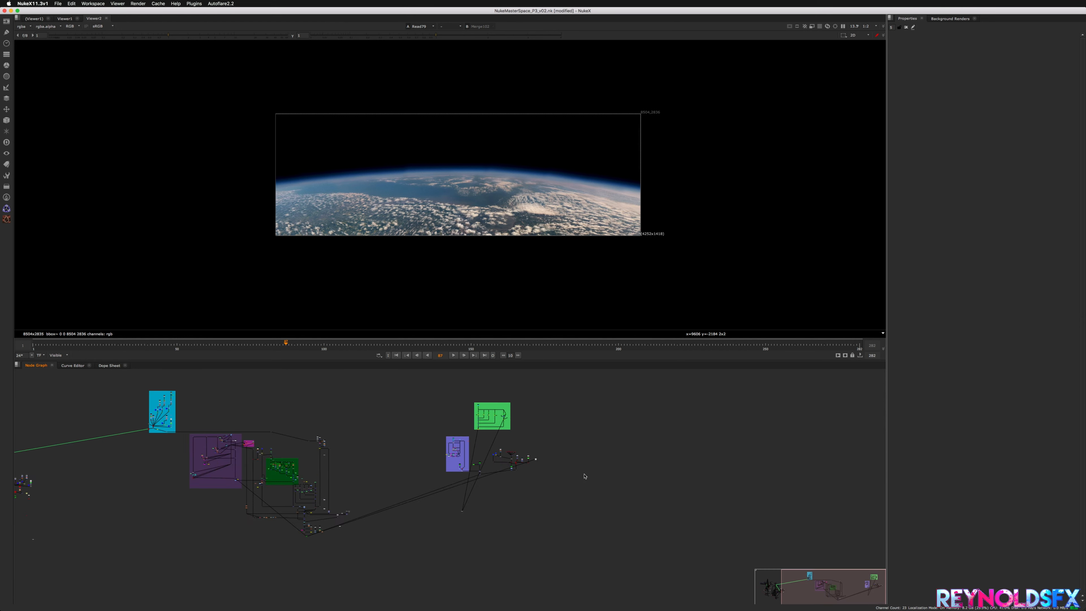
scroll(534, 492, "up", 8)
scroll(482, 514, "up", 1)
middle_click_drag(406, 486, 647, 561)
scroll(476, 507, "down", 2)
scroll(540, 487, "up", 4)
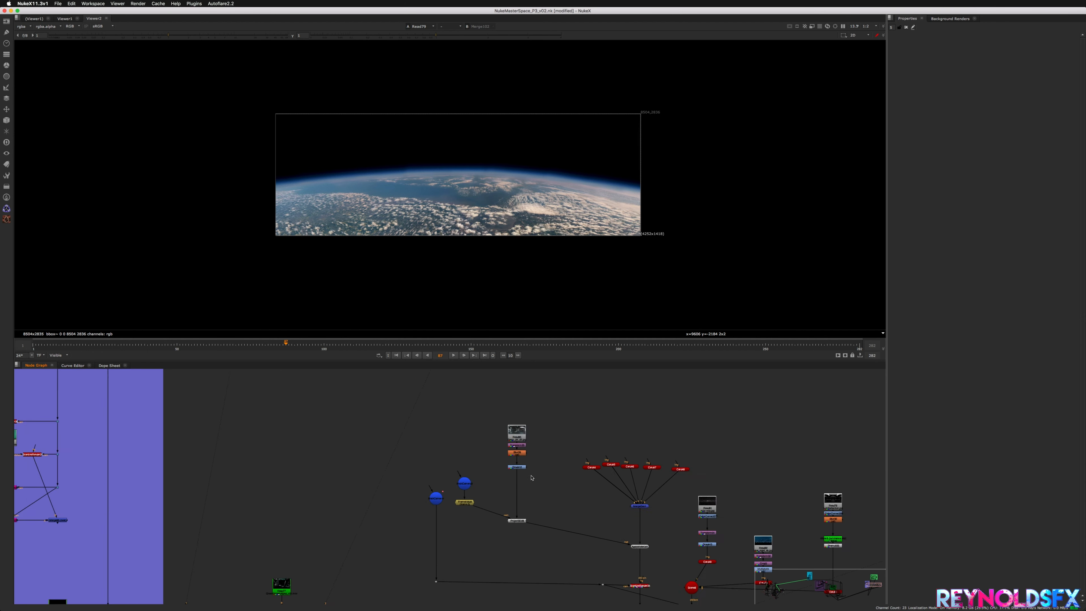
double_click(384, 507)
key("Tab")
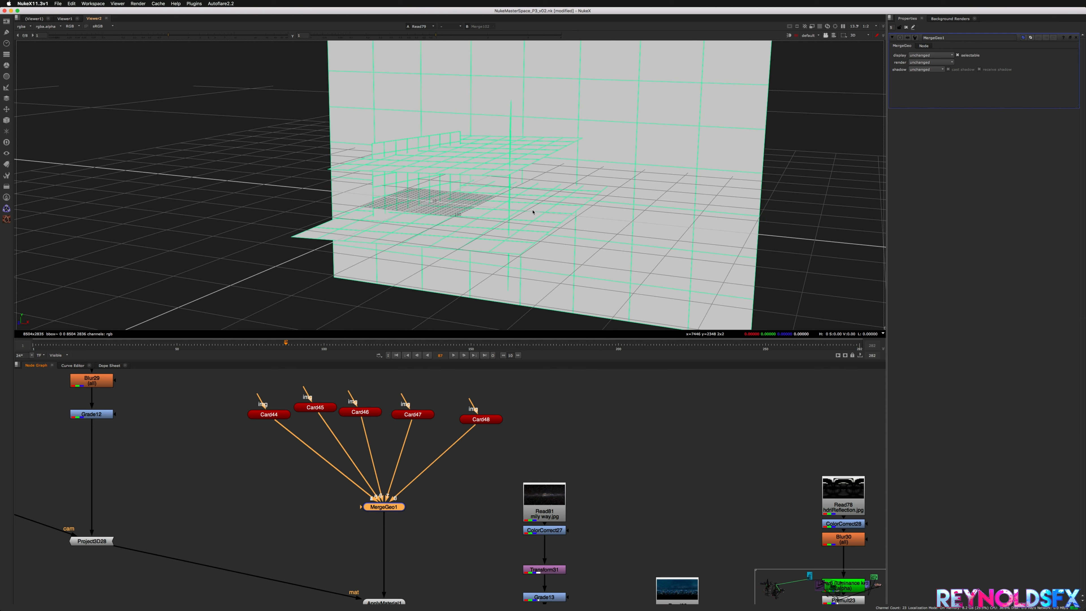
scroll(503, 235, "down", 4)
right_click_drag(492, 235, 432, 270, "alt")
Step: Add a Sphere with uniform scale 100, enlarge it to about 1.6 on all axes and move it to Z -302
left_click(545, 434)
key("Tab")
type("sph")
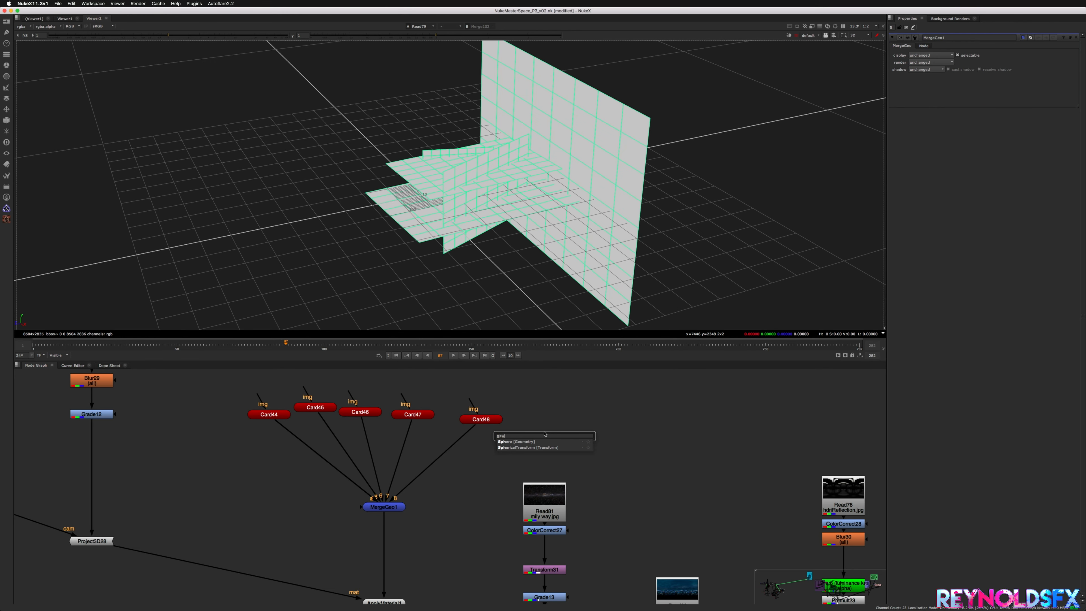
key("Return")
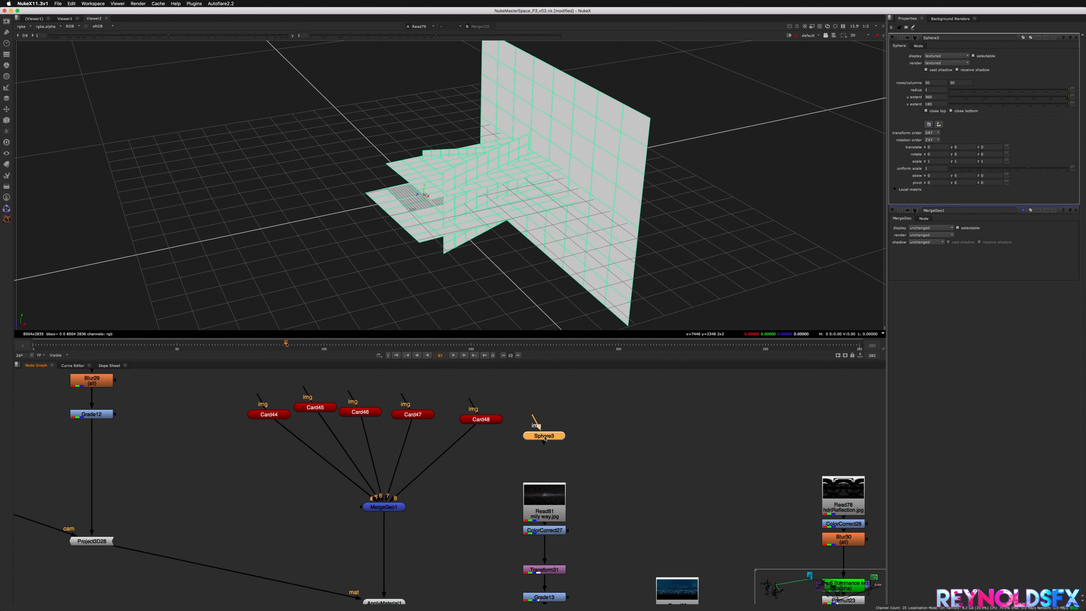
left_click(930, 169)
key("Return")
left_click_drag(422, 201, 498, 184, "super")
mouse_move(512, 183)
left_mouse_down("shift+super")
mouse_move(489, 188)
mouse_move(511, 185)
left_mouse_up("shift+super")
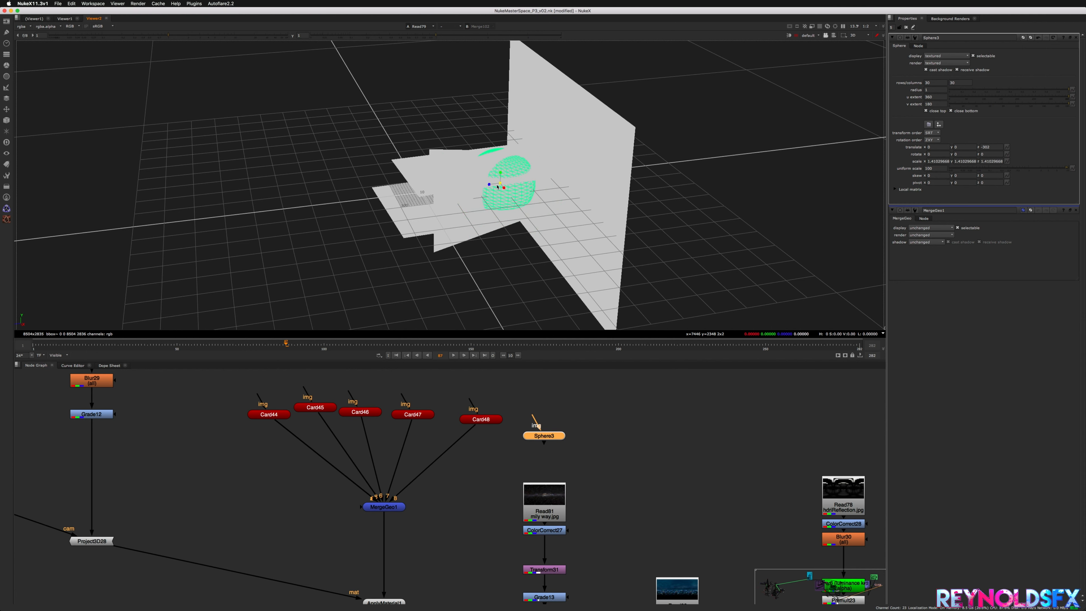
Step: Move the Sphere node into the open area beside the reflection card branches
left_click_drag(551, 435, 603, 519)
scroll(423, 414, "up", 5)
scroll(428, 415, "down", 10)
middle_click_drag(493, 487, 448, 457)
scroll(445, 457, "down", 3)
scroll(428, 456, "up", 7)
left_click_drag(408, 501, 412, 502)
left_click_drag(358, 578, 363, 508, "super")
left_click(462, 439)
middle_click_drag(462, 438, 463, 502)
Step: Paste a copy of the ScanlineRender and bring the Sphere node down near the render branches
left_click(417, 497)
key("super+c")
left_click(452, 507)
key("super+v")
left_click_drag(456, 503, 309, 462)
left_click_drag(656, 575, 555, 518)
middle_click_drag(469, 525, 587, 577)
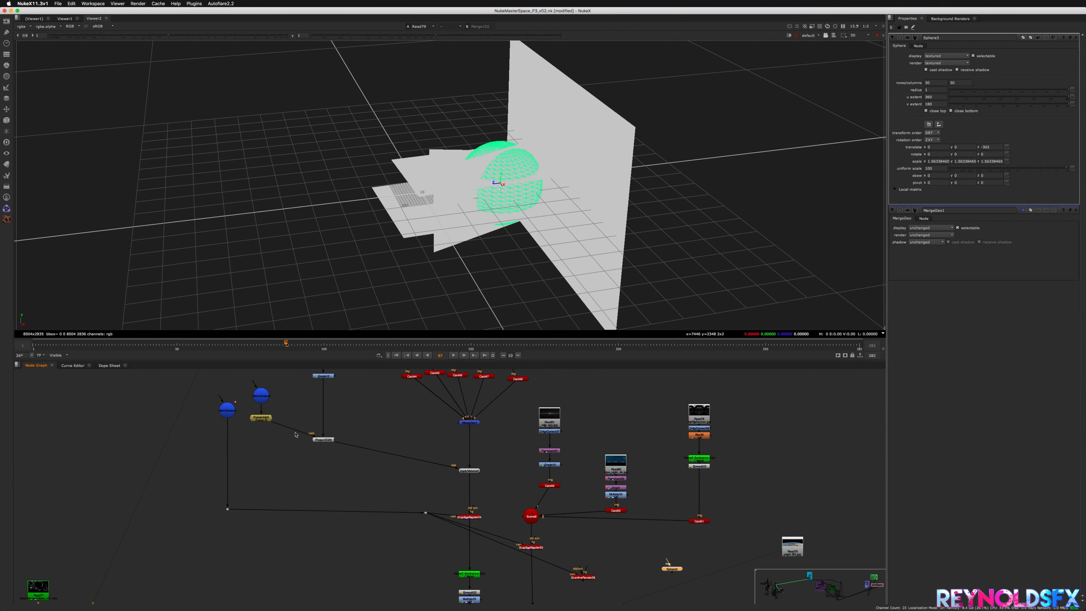
Step: Select the camera projection branch for copying and place the new ScanlineRender in open space, linked to the camera dot
middle_click_drag(355, 468, 395, 496)
left_click_drag(395, 496, 286, 370)
middle_click_drag(578, 591, 462, 478)
left_click_drag(510, 516, 300, 517)
left_click(258, 529)
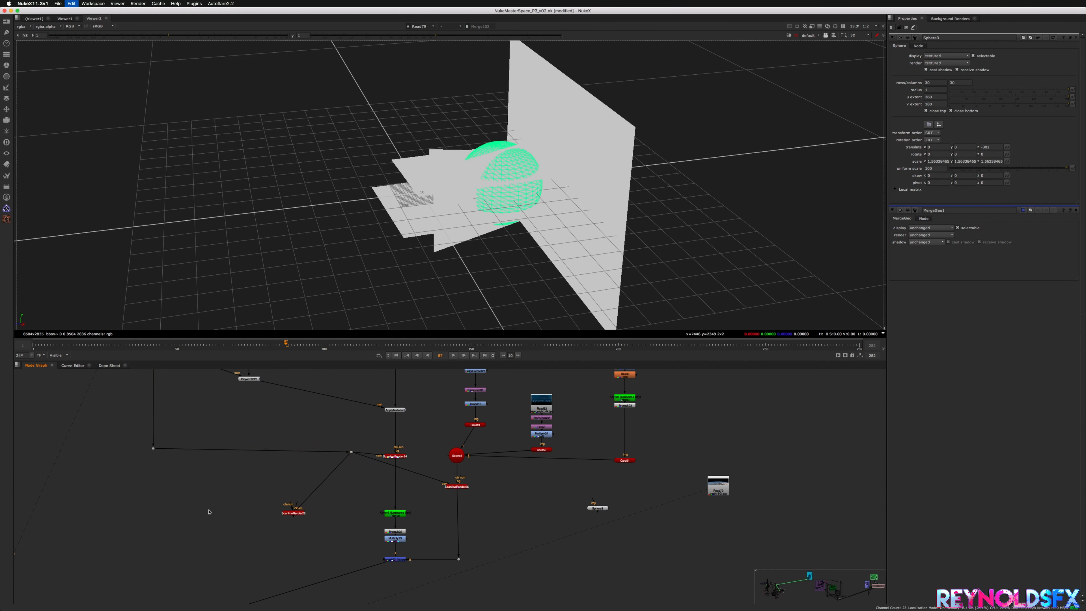
Step: Paste a copy of the camera projection branch and arrange the Sphere and the new ScanlineRender beside it
key("super+v")
left_click_drag(232, 538, 200, 536)
scroll(276, 512, "down", 2)
left_click_drag(288, 507, 249, 522)
left_click_drag(538, 509, 299, 549)
scroll(280, 514, "up", 4)
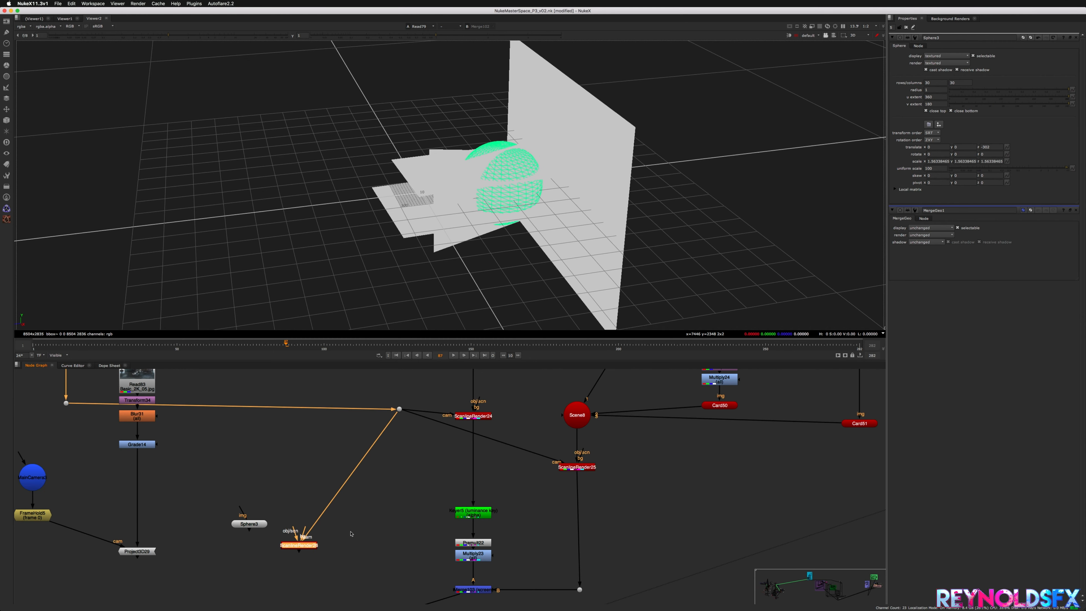
Step: Connect the Sphere to the new ScanlineRender's obj/scn input and feed the copied Project3D into the Sphere's image input
middle_click_drag(475, 491, 481, 445)
left_click_drag(299, 482, 256, 491)
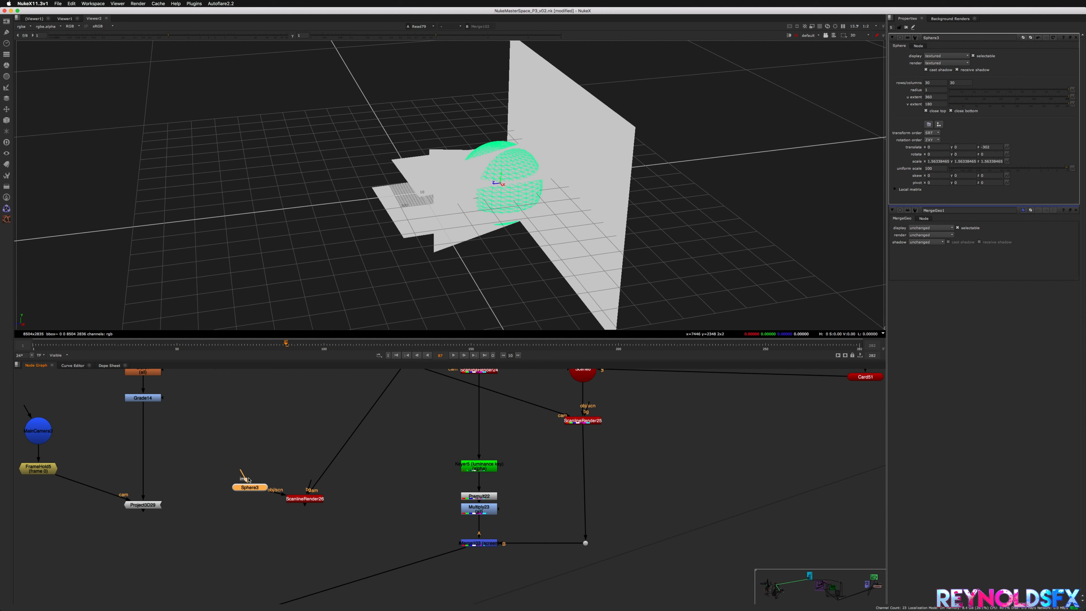
left_click_drag(242, 473, 146, 504)
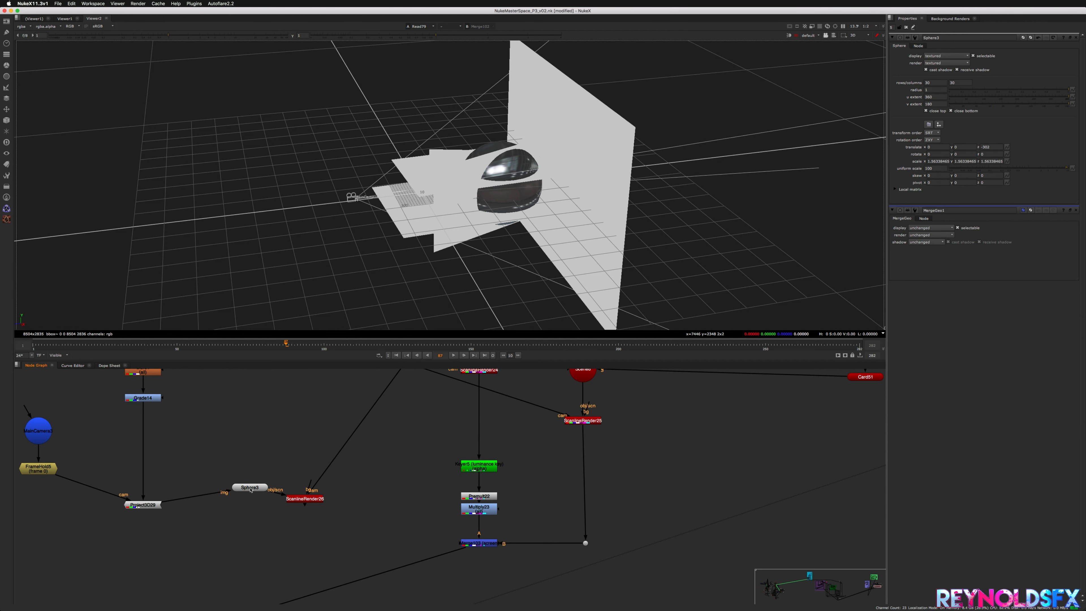
Step: Delete the Grade and the other nodes stacked above the copied Project3D so its image input is free
middle_click_drag(226, 436, 281, 514)
left_click_drag(205, 479, 205, 534, "super")
left_click(246, 533)
left_click(204, 469)
key("Delete")
left_click(202, 486)
key("Delete")
key("Delete")
left_click(201, 530)
key("Delete")
Step: Bring the Earth horizon Read node over to the copied Project3D and connect it as the projected image
scroll(265, 522, "right", 3)
scroll(265, 521, "down", 2)
scroll(278, 500, "down", 3)
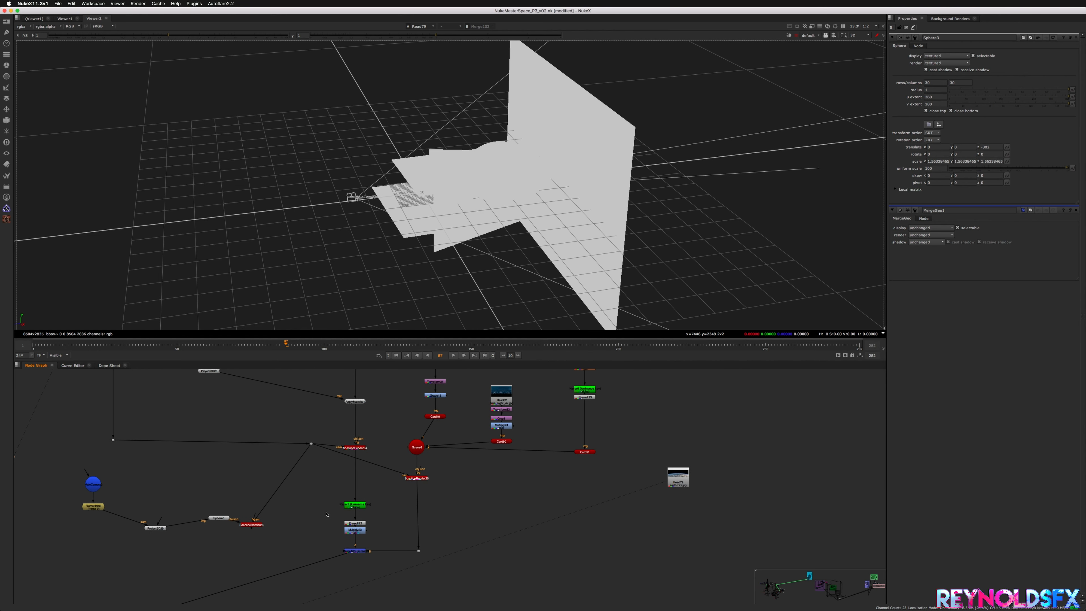
left_click_drag(687, 485, 161, 491)
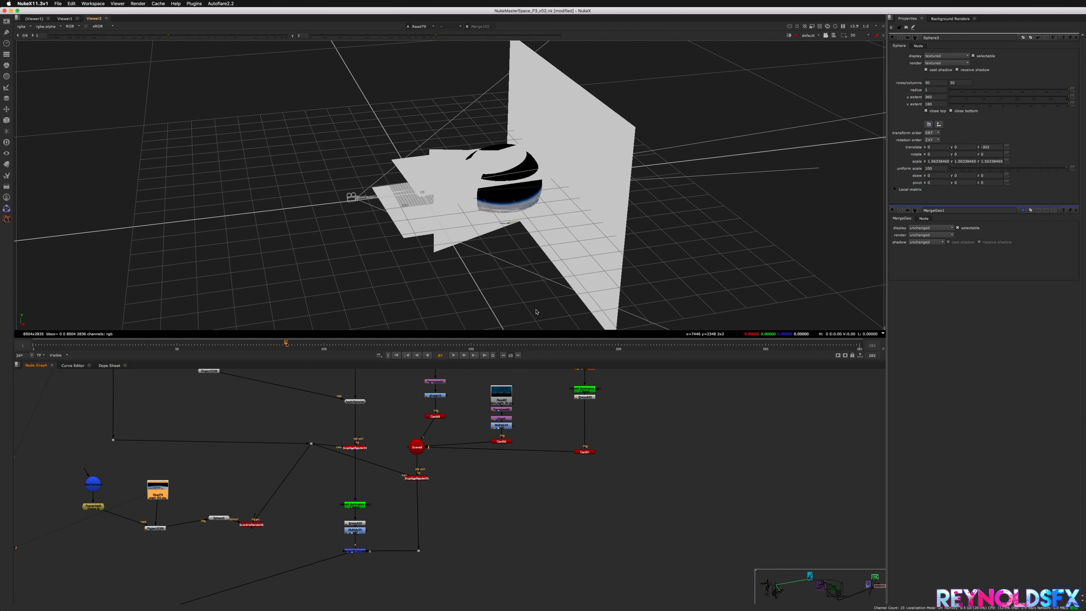
left_click_drag(536, 312, 500, 195, "super")
scroll(492, 198, "up", 4)
left_click_drag(165, 493, 162, 487)
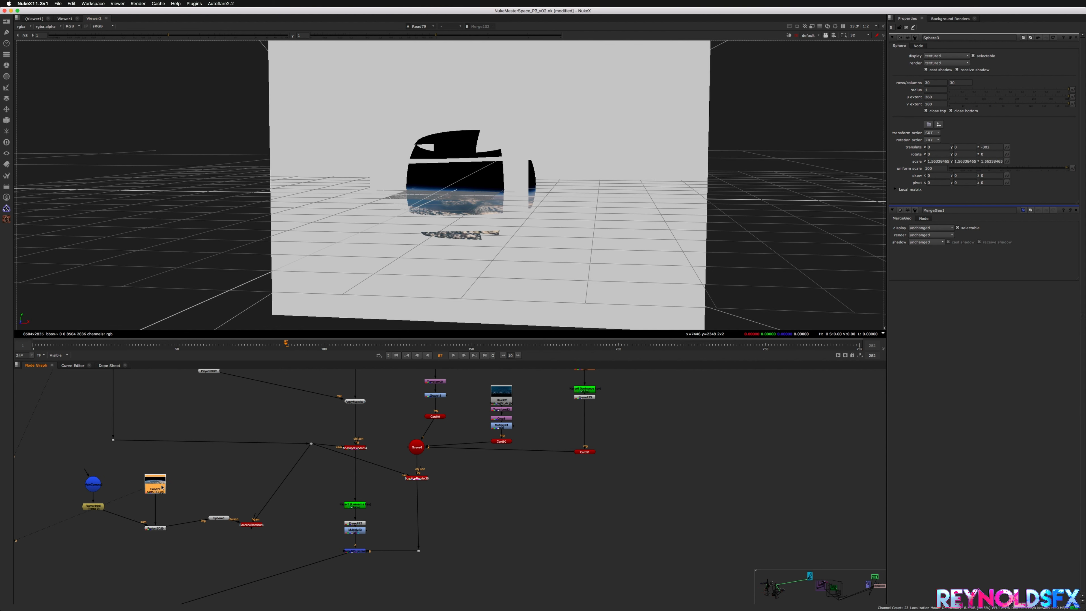
Step: Insert a Transform node below the Earth Read, view its output and clear all open node properties
left_click(91, 485)
double_click(91, 484)
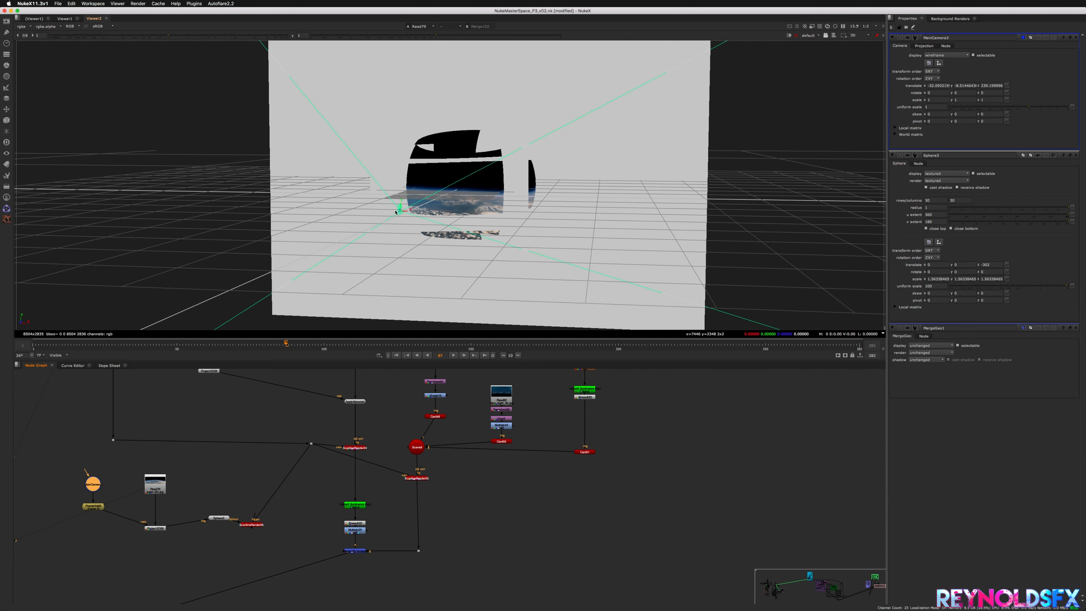
left_click(161, 488)
key("t")
key("1")
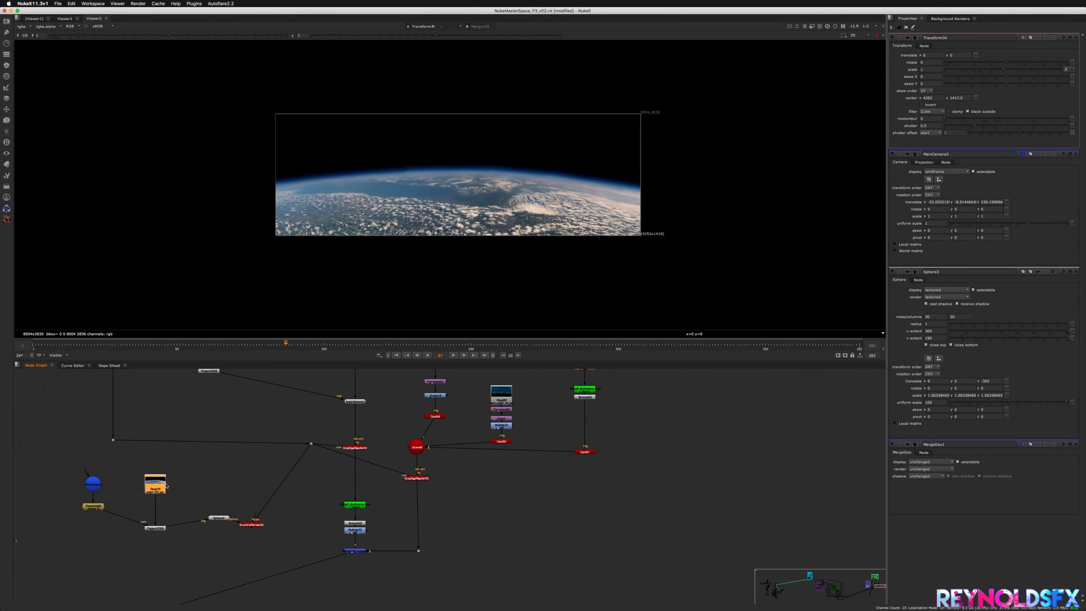
left_click(907, 27)
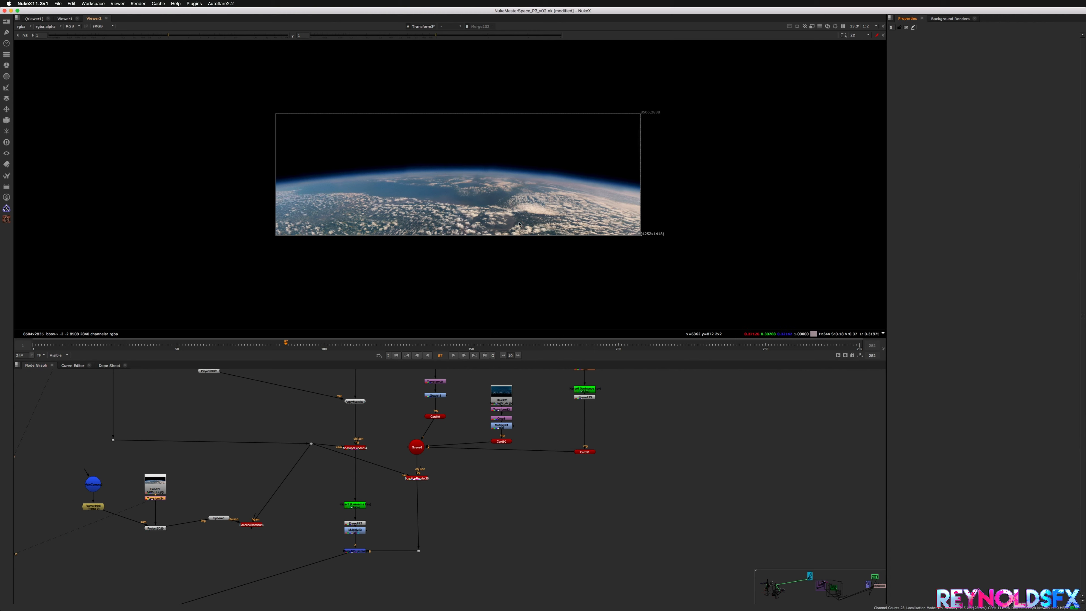
Step: Show the projected sphere in the 3D view with the new ScanlineRender's and Transform's properties open
key("Tab")
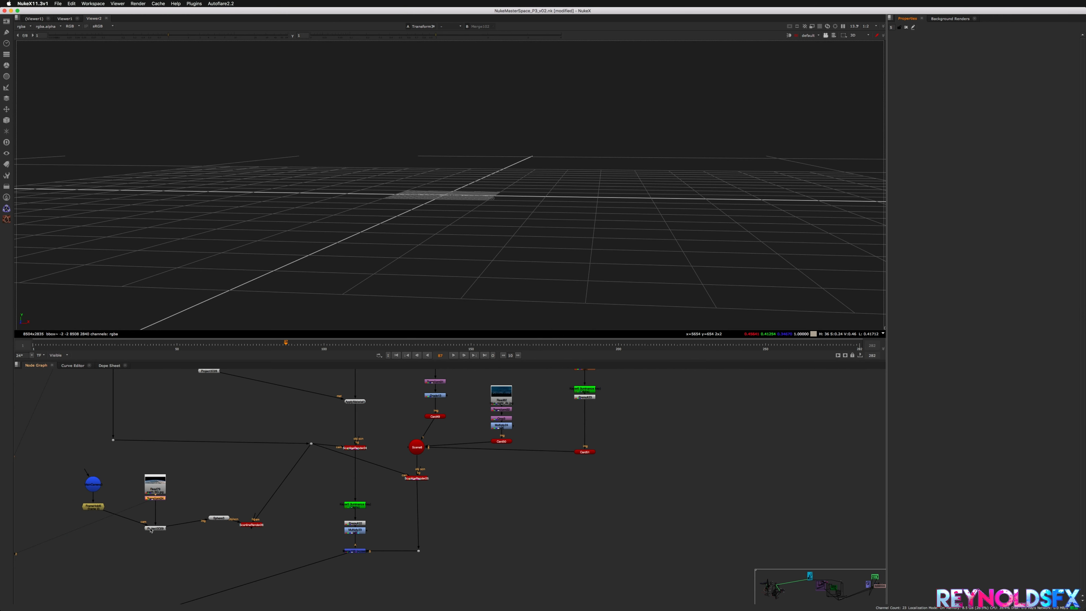
double_click(250, 525)
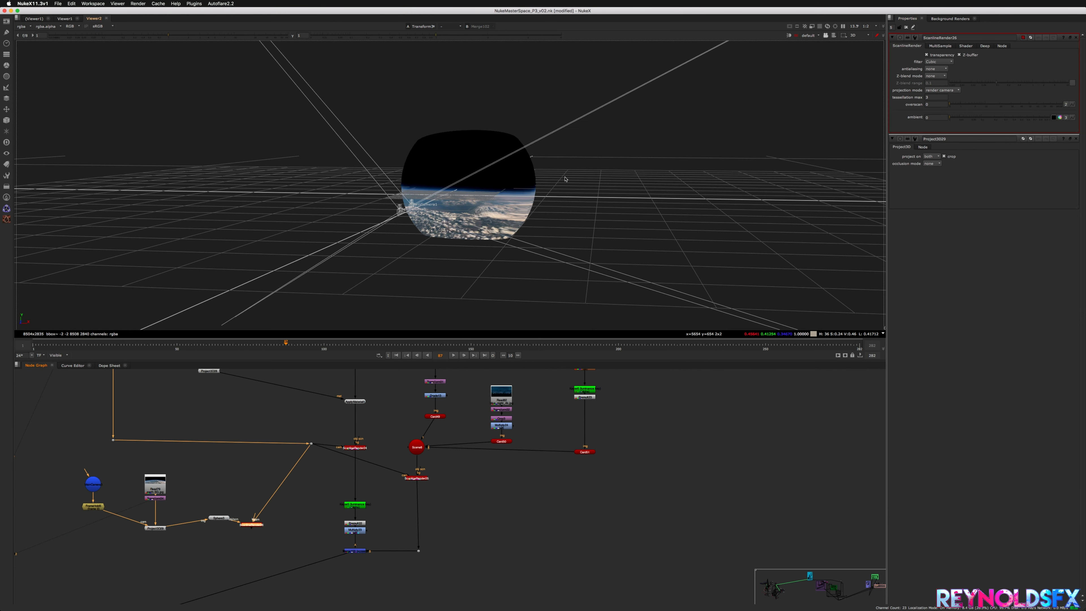
double_click(155, 498)
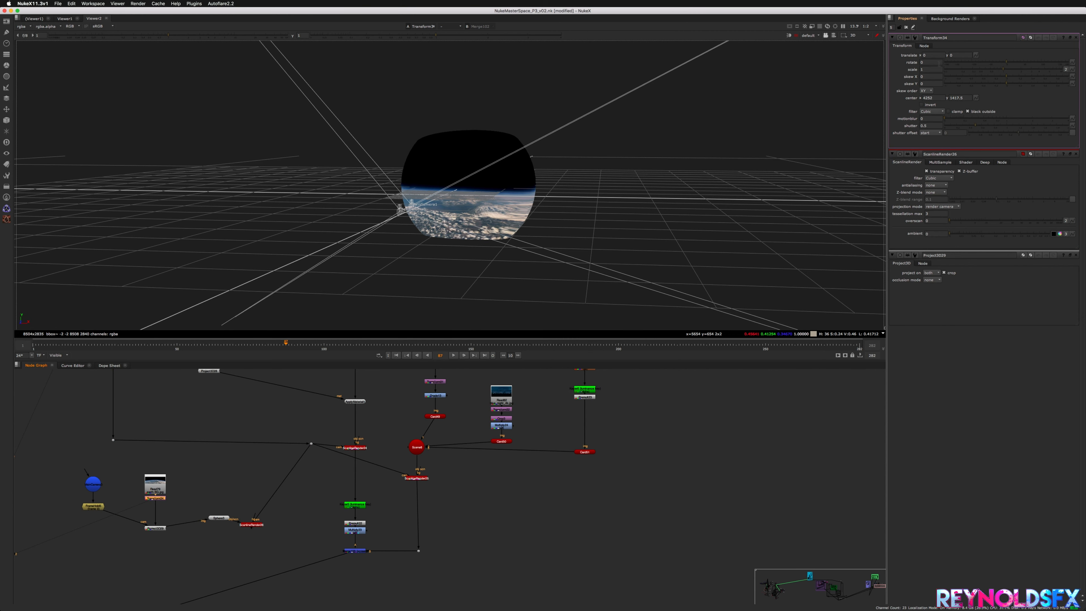
Step: Raise the projected Earth image by setting the Transform's vertical translate to 700
left_click(958, 55)
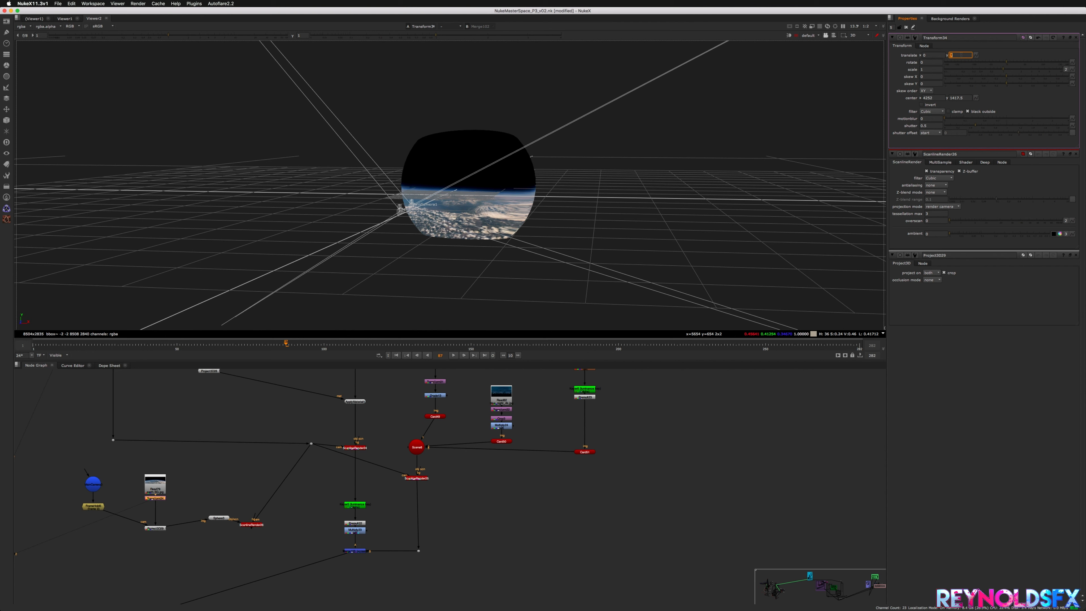
type("40")
key("Return")
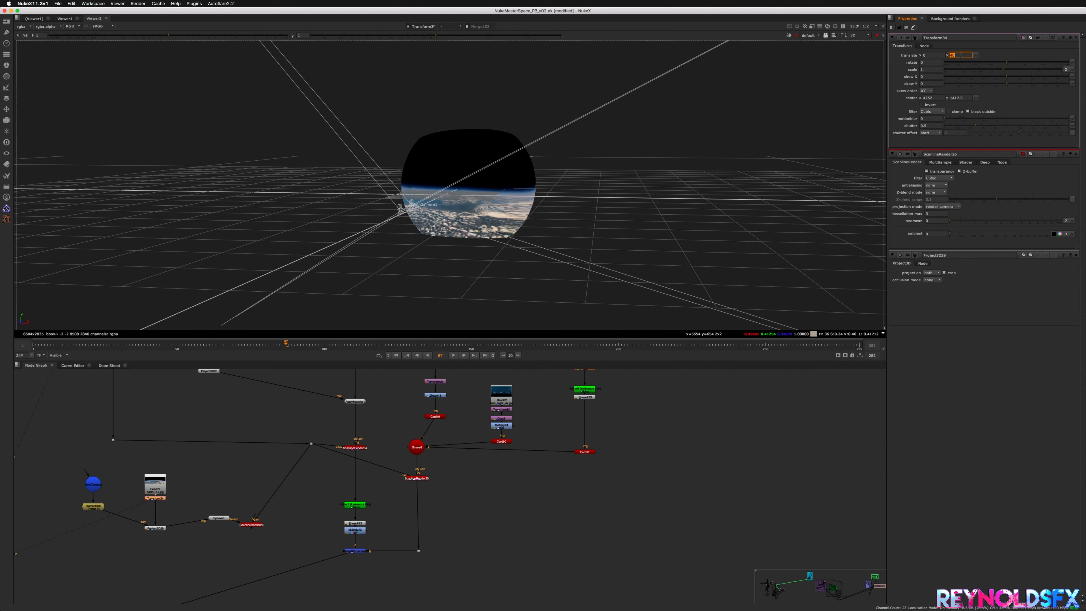
type("20")
key("Return")
key("Left")
key("Up")
key("Up")
key("Up")
key("Up")
key("Up")
key("Up")
key("Up")
key("Down")
key("Down")
left_click(500, 572)
Step: View the merged composite and shift the lower render branches down in the node graph to make room
middle_click_drag(431, 496, 590, 458)
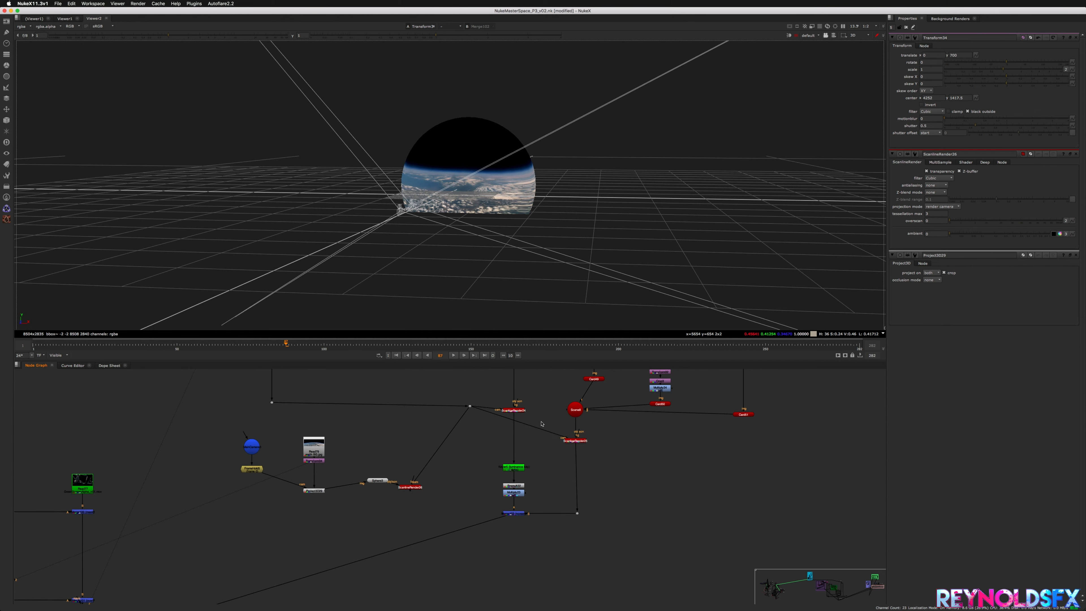
middle_click_drag(541, 424, 554, 400)
key("1")
scroll(554, 400, "down", 3)
middle_click_drag(468, 451, 512, 540)
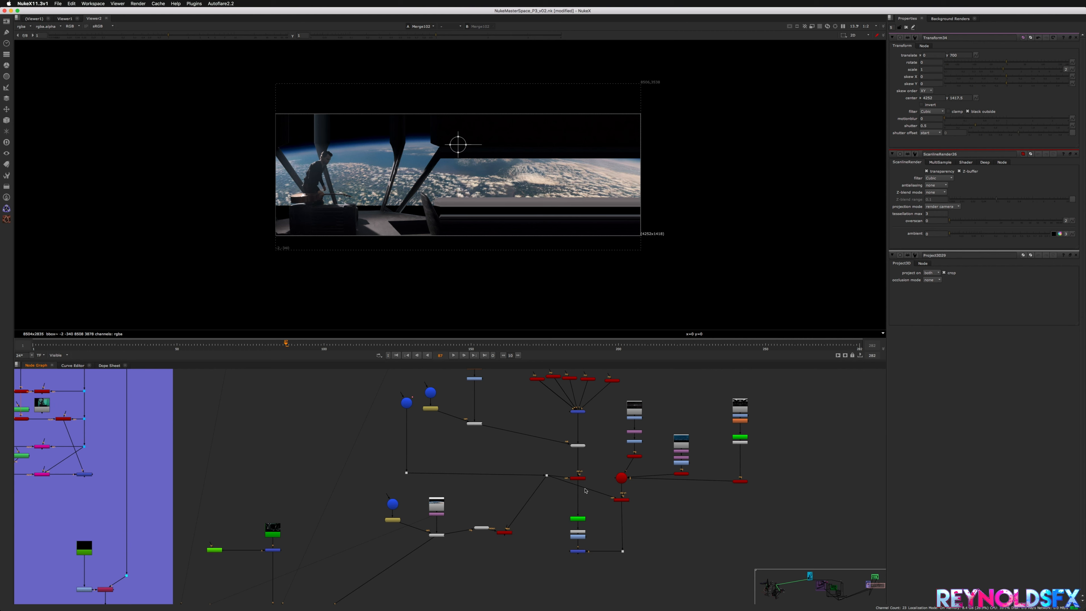
middle_click_drag(585, 491, 575, 496)
left_click(496, 535)
left_click_drag(496, 535, 505, 512)
left_click_drag(708, 571, 561, 526)
left_click(585, 505)
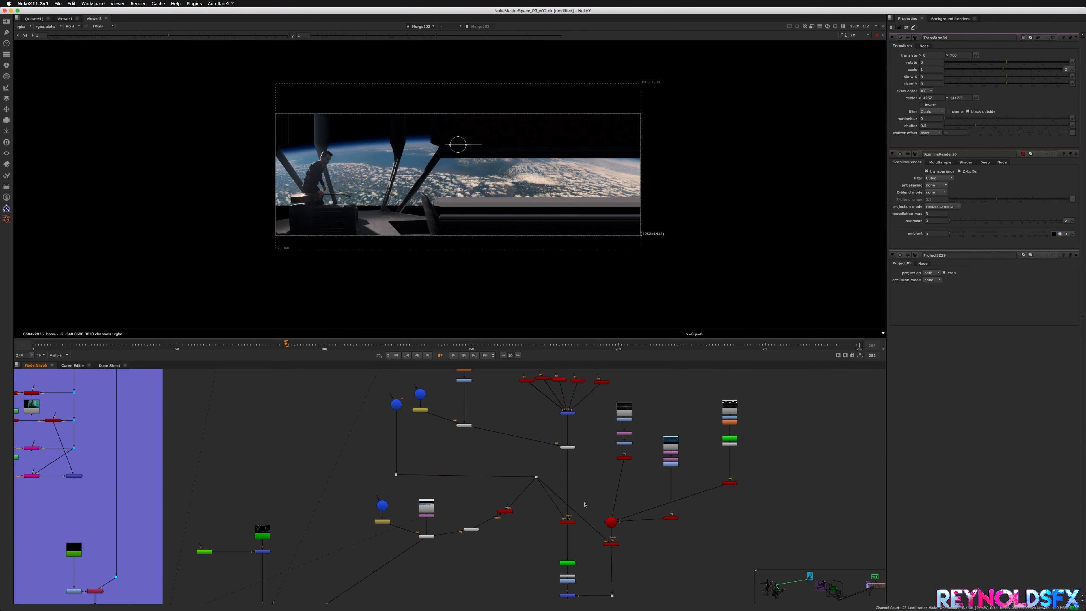
Step: Lower the camera dot, place the new ScanlineRender beside the Sphere and view its render
left_click_drag(536, 477, 541, 499)
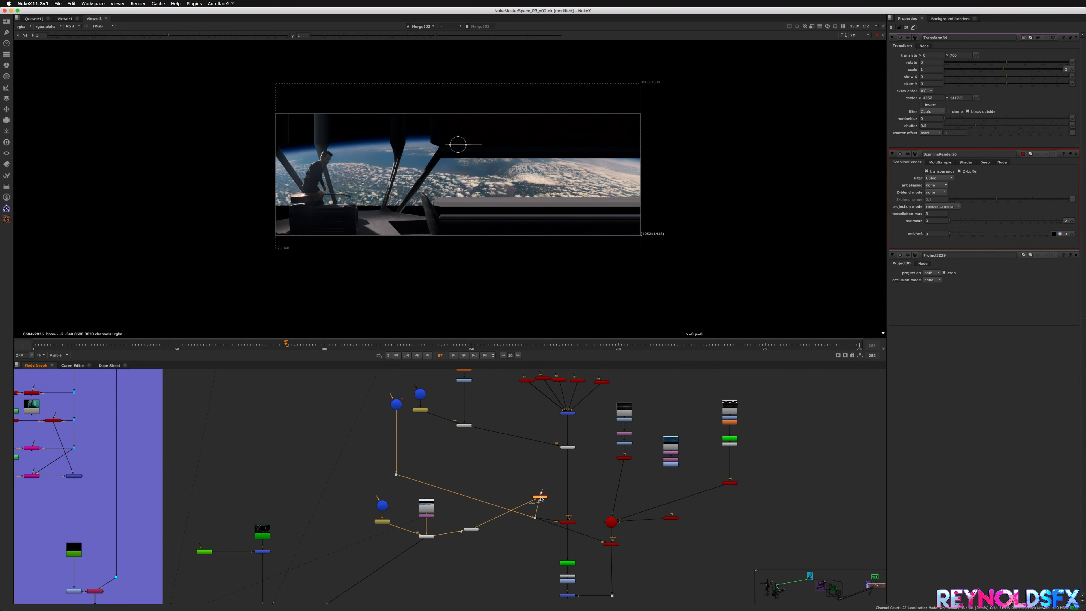
middle_click_drag(560, 503, 516, 477)
left_click(516, 477)
scroll(515, 477, "down", 2)
scroll(516, 477, "up", 4)
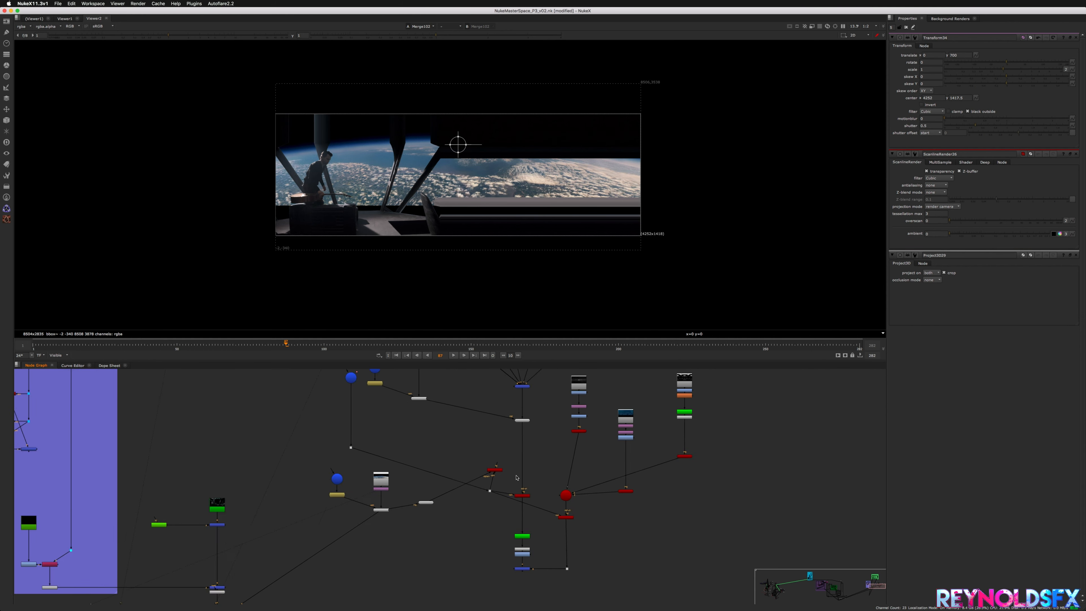
left_click_drag(492, 468, 447, 520)
key("1")
double_click(446, 520)
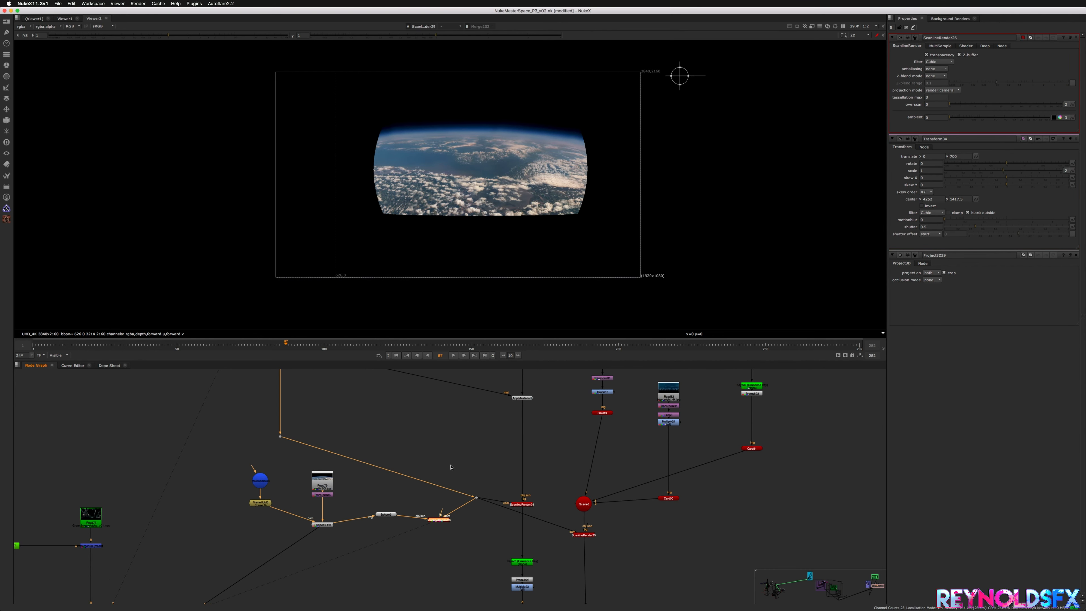
Step: Enlarge the Sphere to a scale of about 5.45 and push it farther from the cameras, checking the render
middle_click_drag(389, 498, 441, 511)
double_click(437, 527)
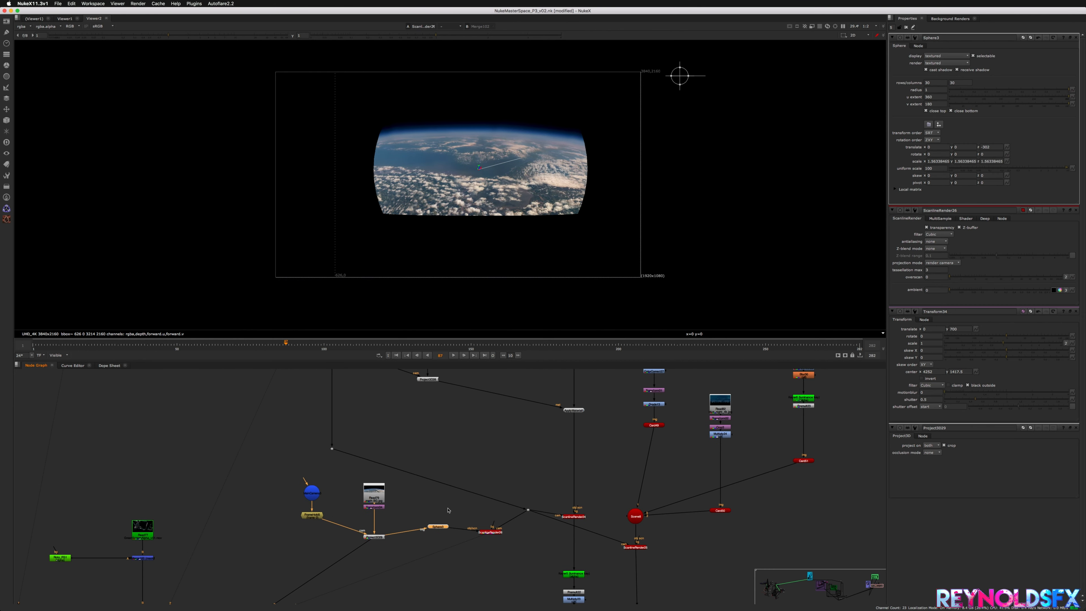
key("Tab")
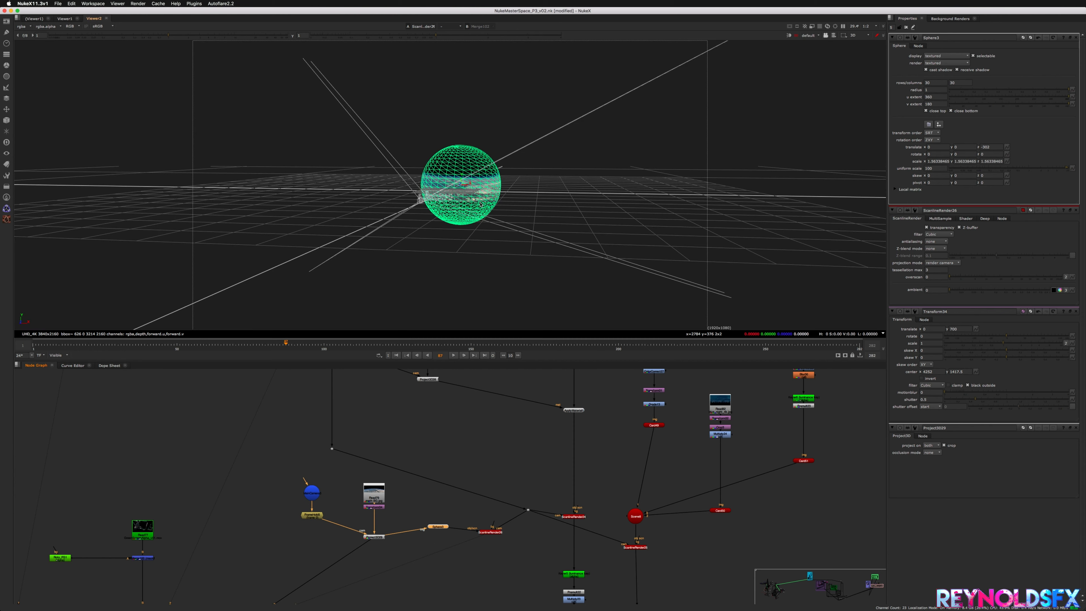
left_click_drag(523, 220, 464, 262, "super")
left_click_drag(487, 172, 536, 152, "shift+super")
key("Tab")
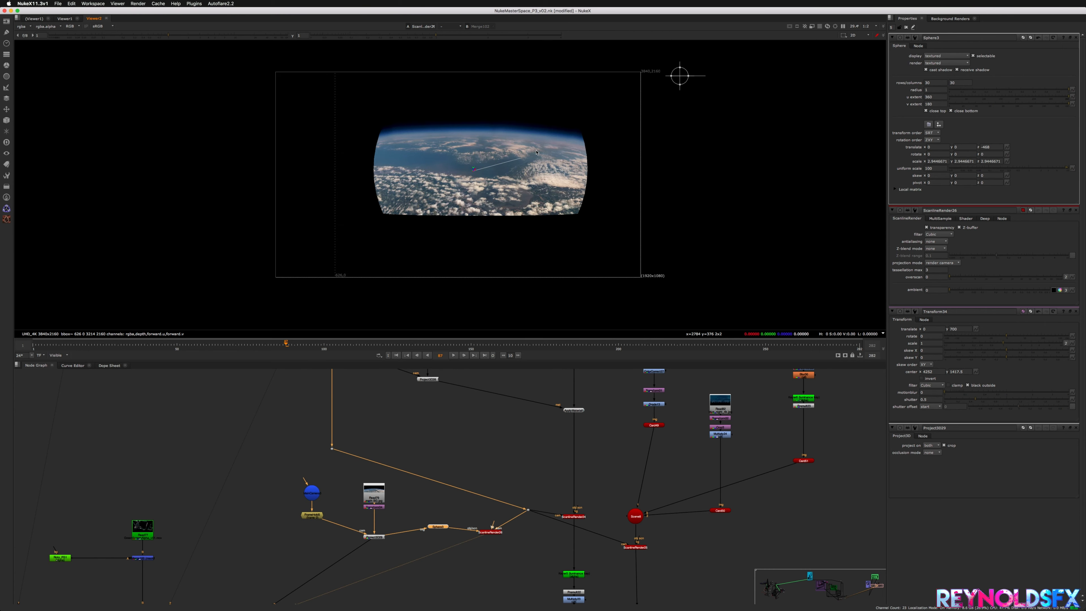
key("Tab")
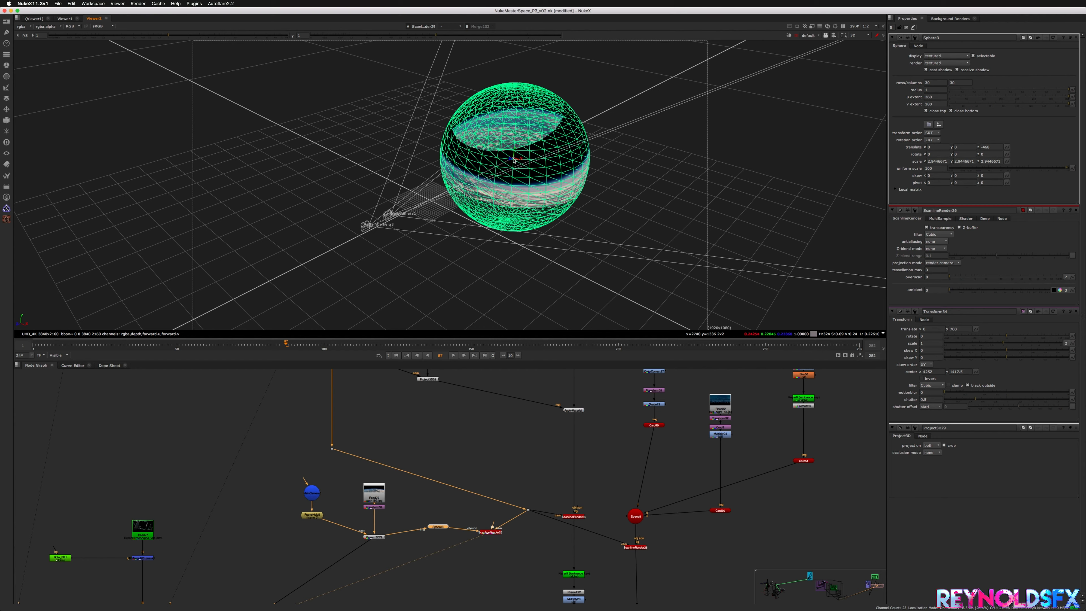
left_click_drag(513, 161, 611, 134)
key("Tab")
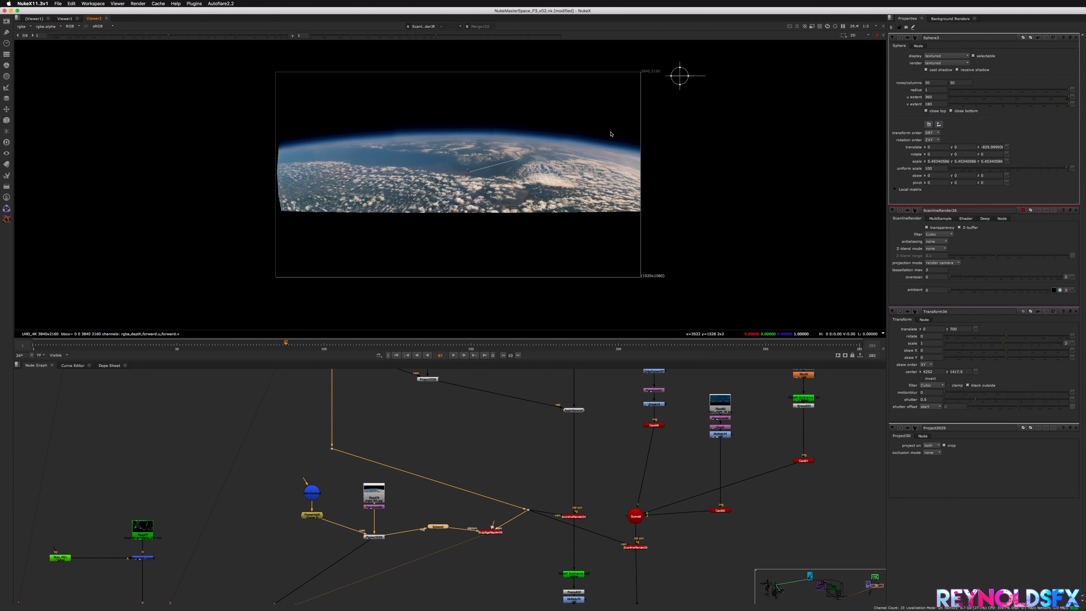
Step: Check the render at later frames, enlarge the Sphere to a scale of about 6.25 and adjust its depth
left_click(374, 344)
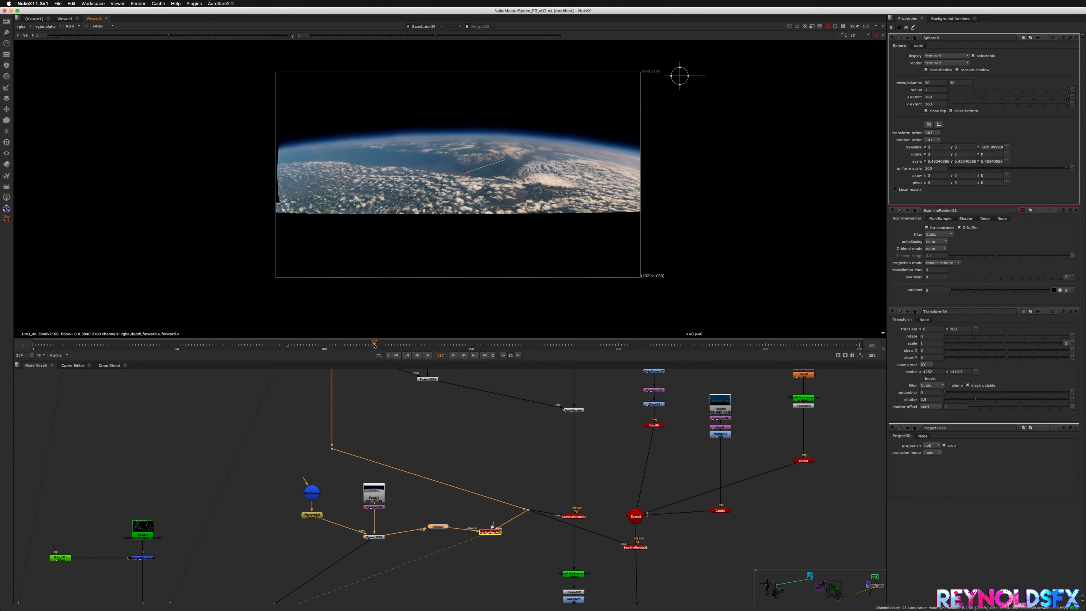
left_click_drag(374, 345, 616, 347)
key("Tab")
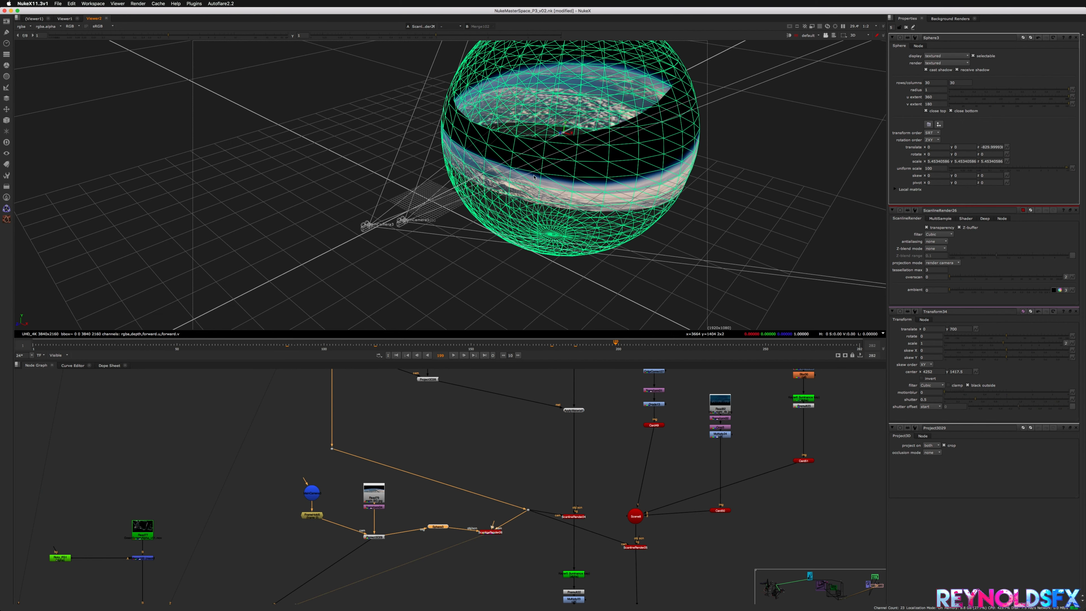
left_click_drag(565, 136, 578, 129)
key("Tab")
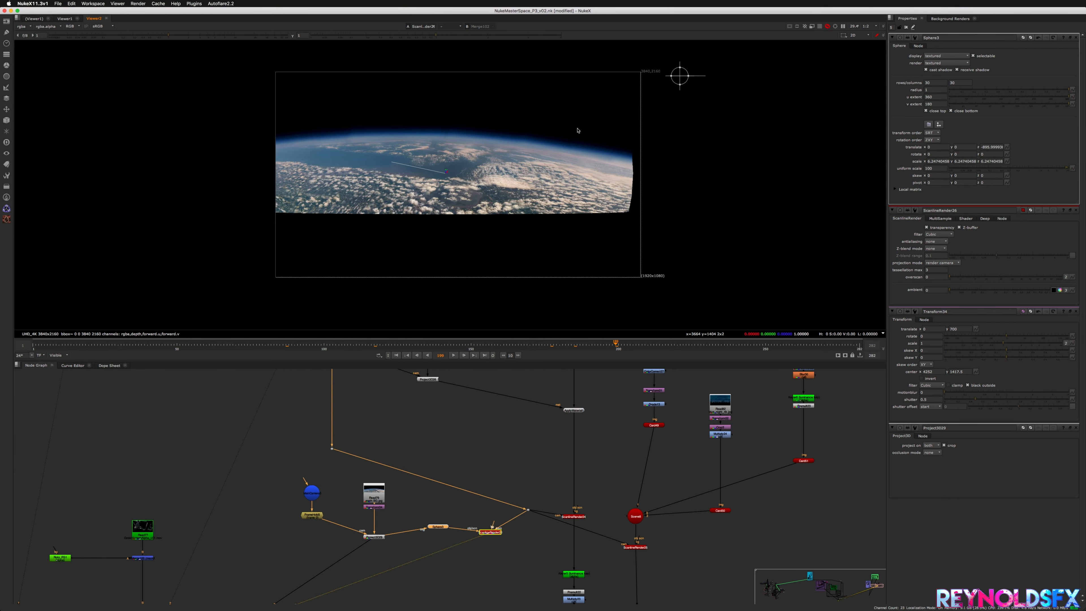
key("Tab")
left_click_drag(570, 133, 564, 133)
key("Tab")
key("Tab")
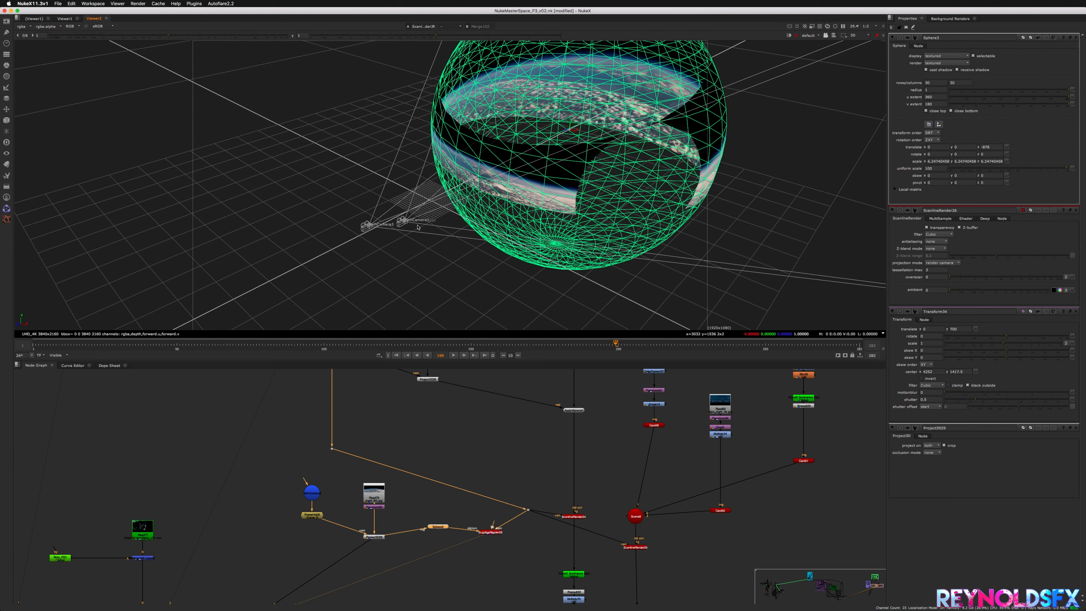
Step: Move the projection camera back to about -64, -14, 321 to widen the Earth projection on the sphere
double_click(320, 499)
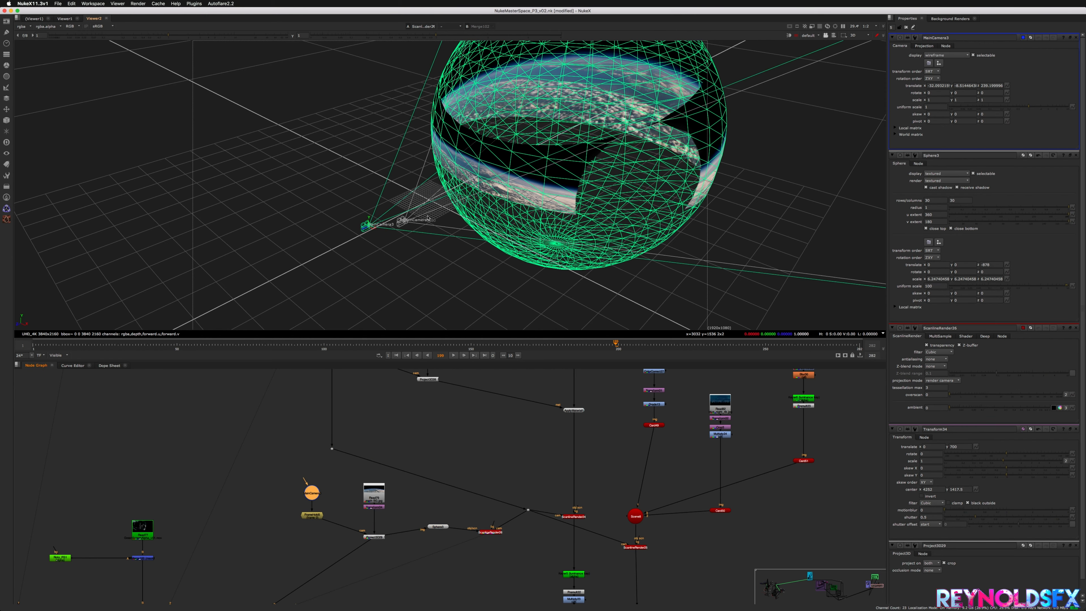
left_click_drag(367, 230, 354, 230)
key("Tab")
key("Tab")
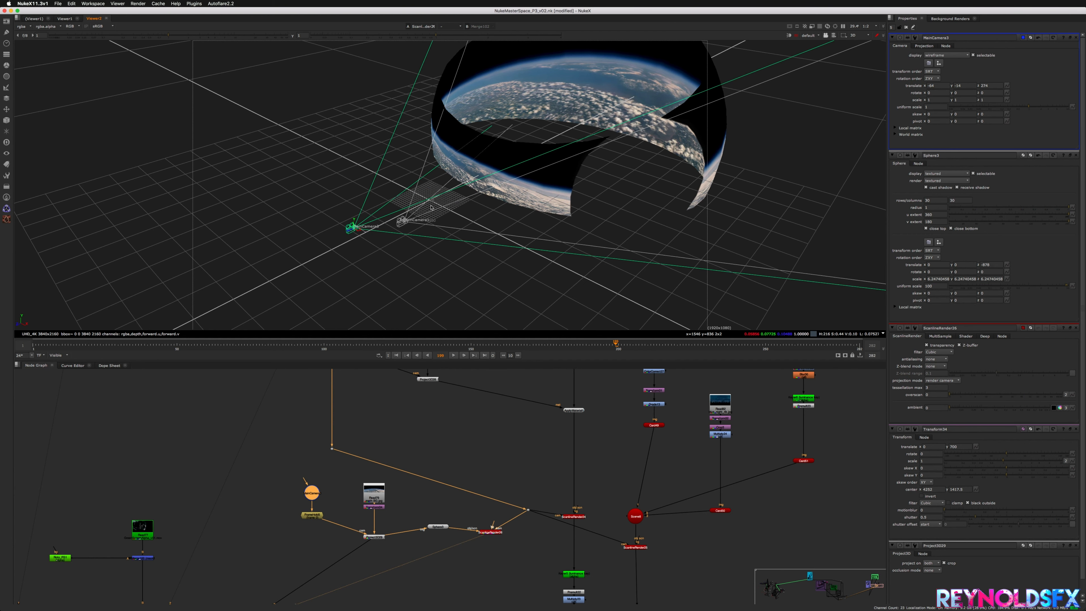
left_click_drag(352, 234, 330, 234)
key("Tab")
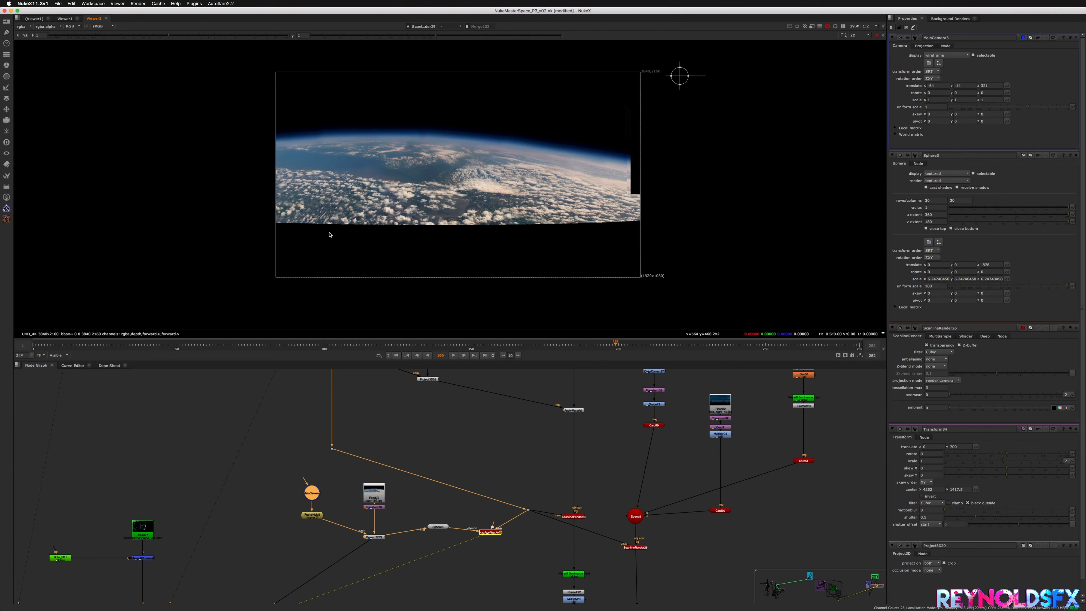
Step: Scrub back through the shot, set the timeline range to Global and stop at frame 104
left_click_drag(386, 344, 277, 339)
left_click(58, 355)
left_click(62, 362)
left_click(335, 348)
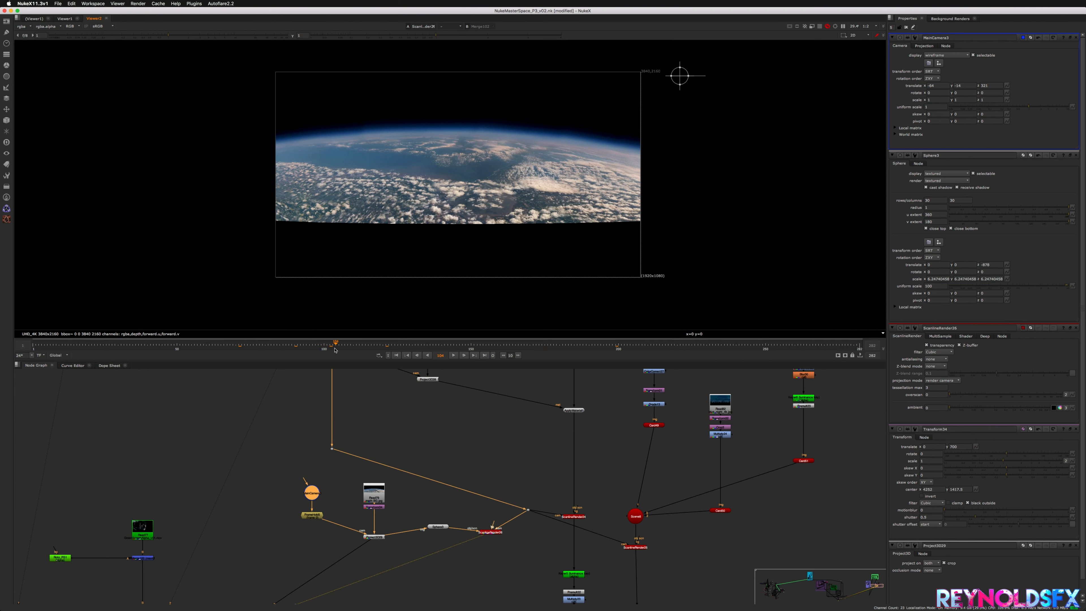
Step: Add an unconnected Merge node between the projected sphere render and the star scene render
middle_click_drag(480, 590, 505, 553)
middle_click_drag(646, 540, 571, 509)
left_click(450, 495)
key("m")
left_click_drag(449, 495, 465, 495)
Step: Compare the interior reflection render, the star scene render and the projected Earth sphere render
left_click(498, 467)
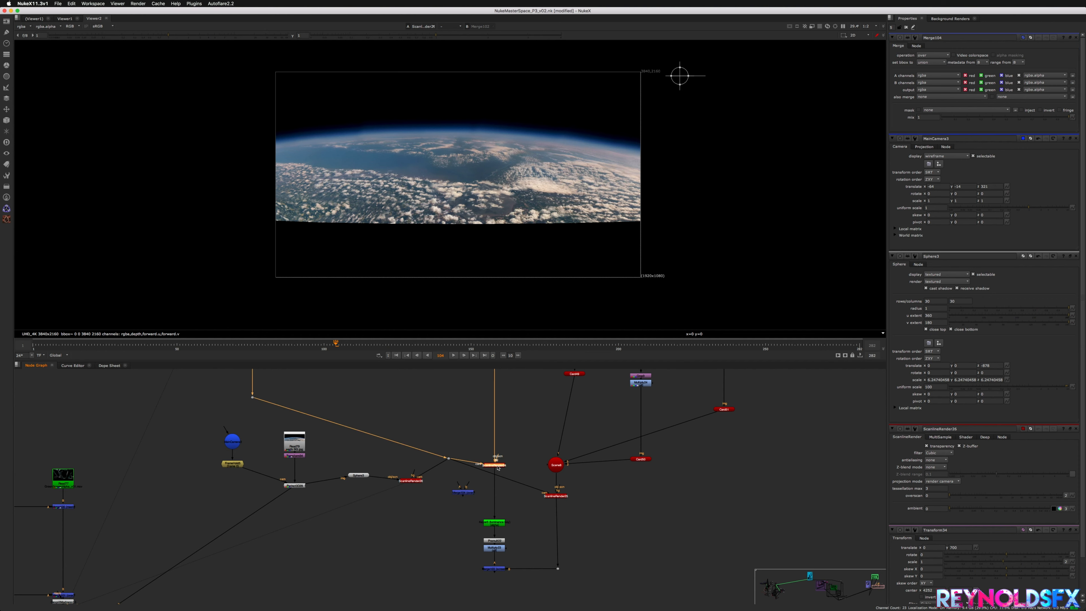
middle_click_drag(499, 468, 498, 501)
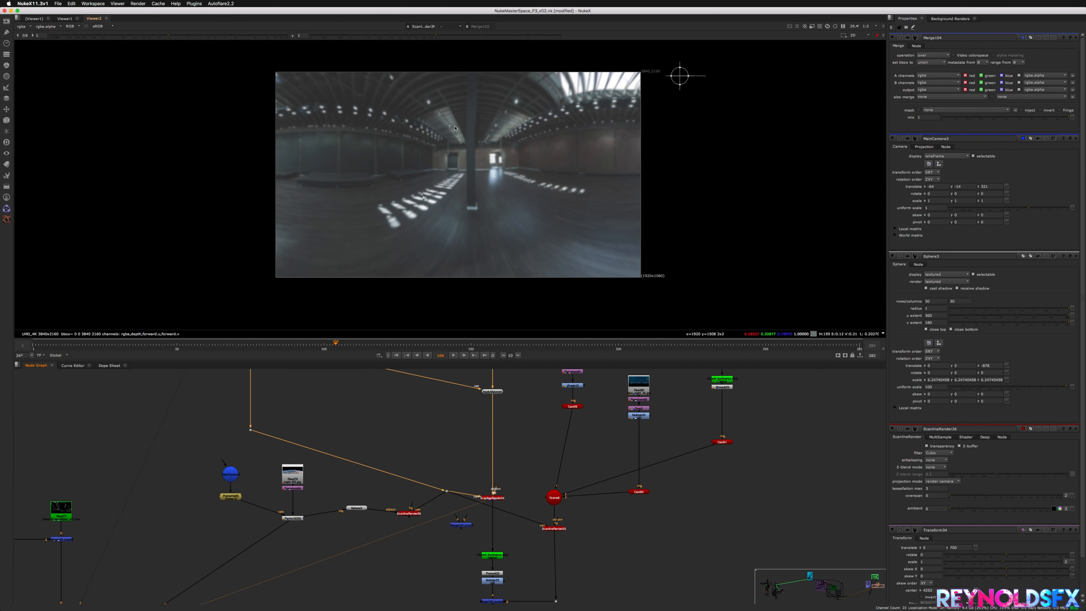
left_click(555, 529)
key("1")
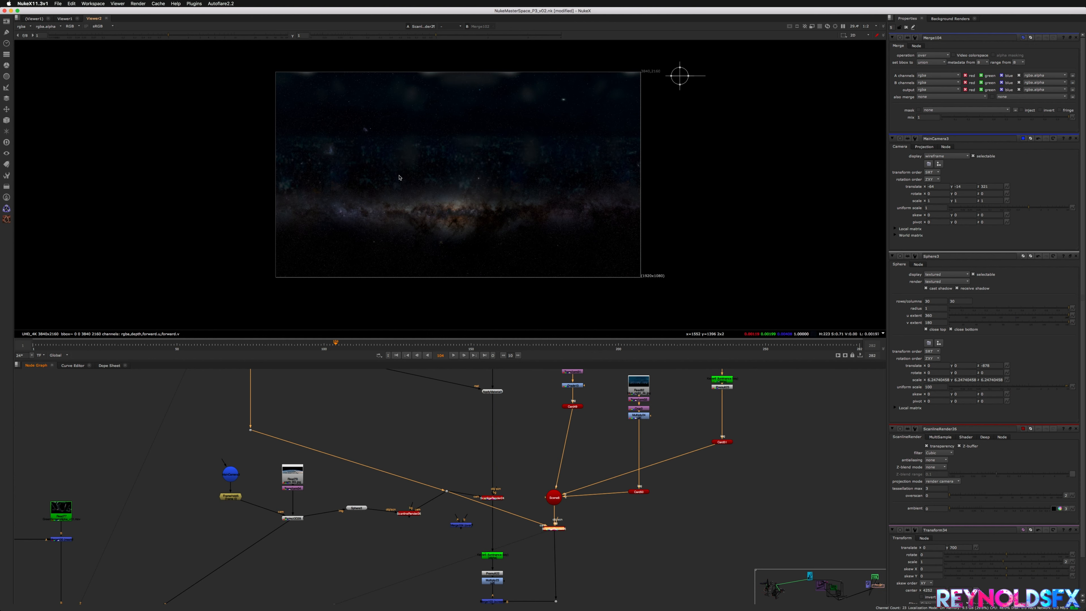
left_click(411, 514)
key("1")
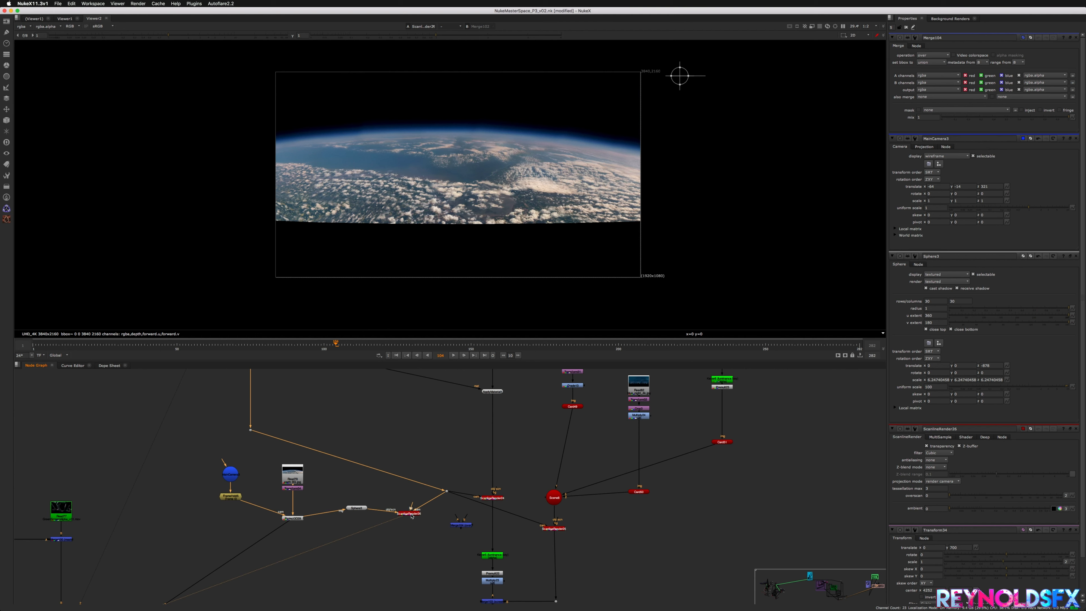
left_click(492, 497)
key("1")
left_click(554, 529)
key("1")
left_click(409, 513)
middle_click_drag(581, 596, 561, 551)
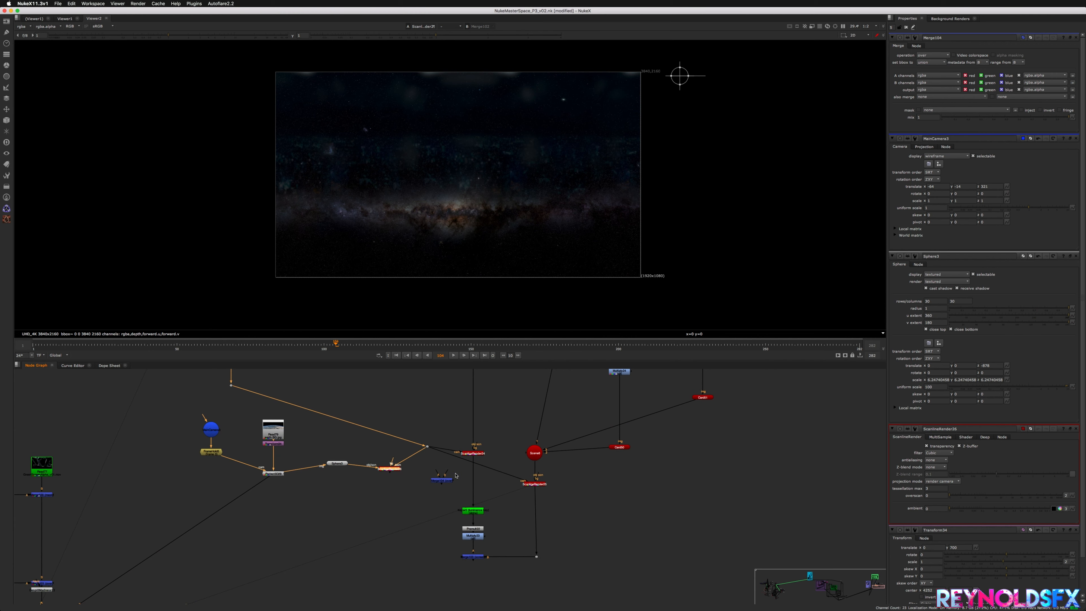
Step: Replace the unconnected Merge with a new one placing the multiplied interior reflections over the projected Earth sphere render, and view it
left_click(411, 490)
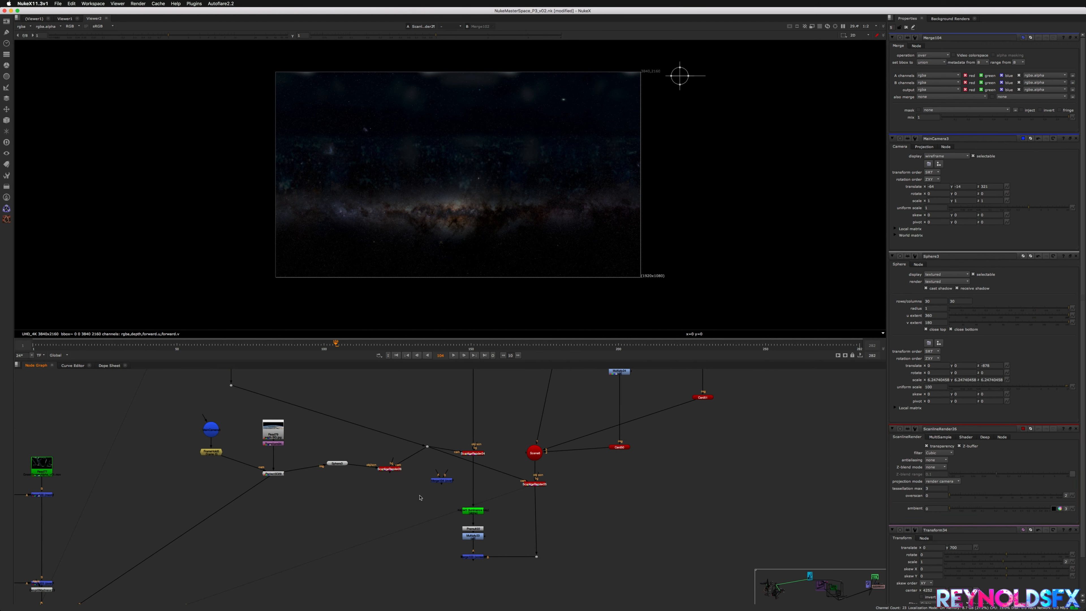
key("m")
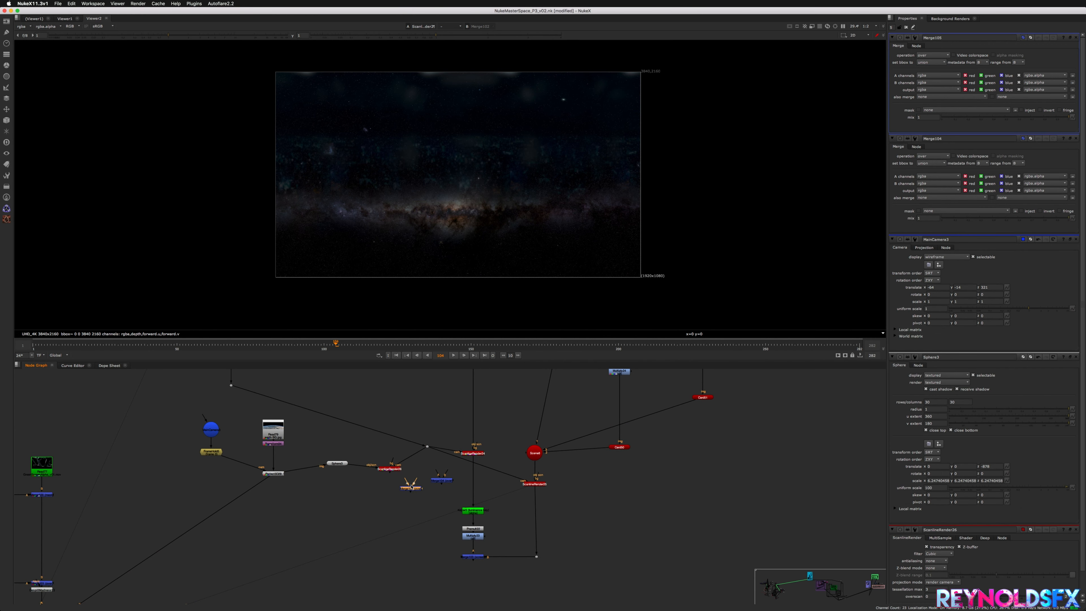
left_click_drag(407, 483, 510, 443)
left_click(441, 479)
key("Delete")
scroll(407, 483, "up", 2)
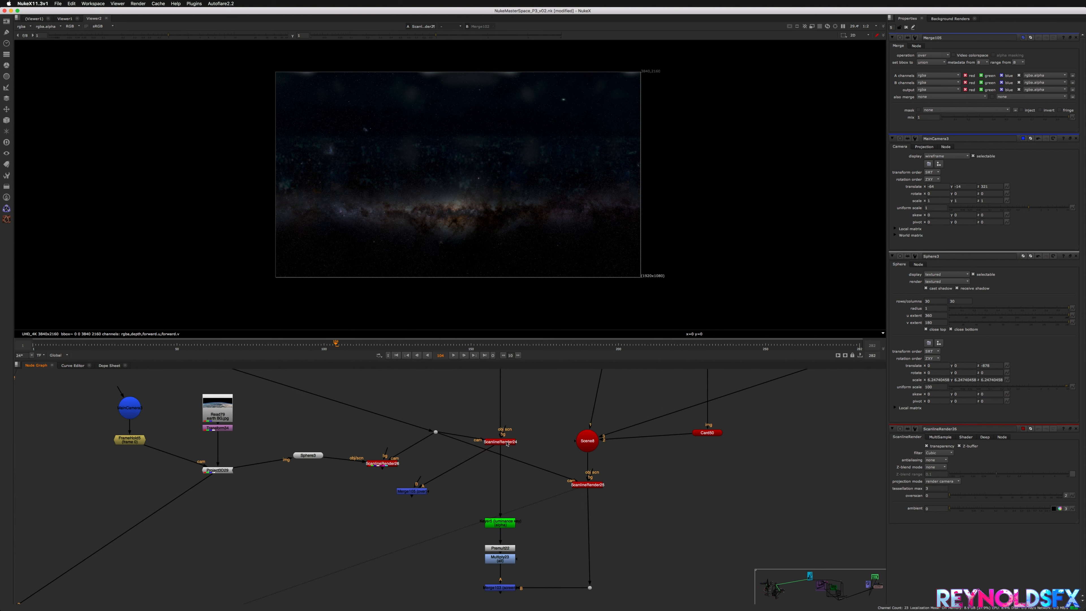
left_click_drag(418, 483, 383, 463)
left_click(408, 492)
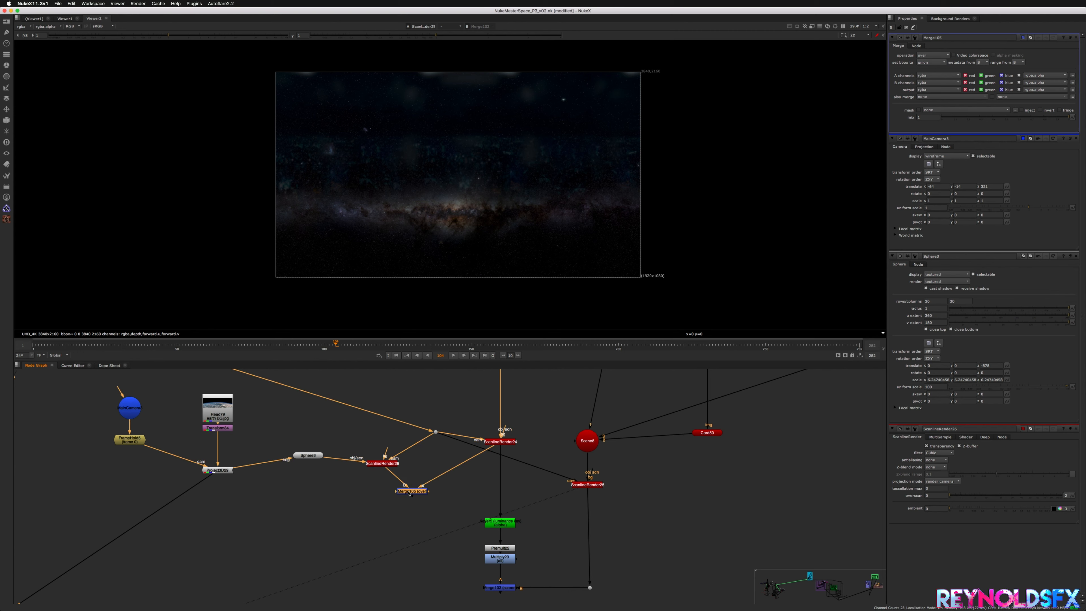
key("1")
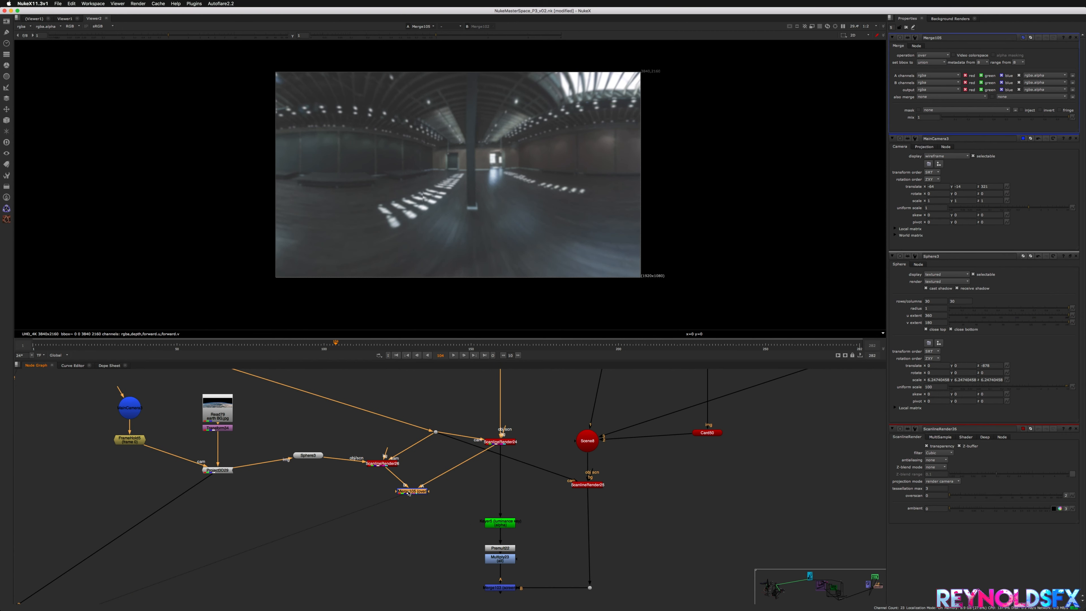
left_click_drag(422, 486, 493, 564)
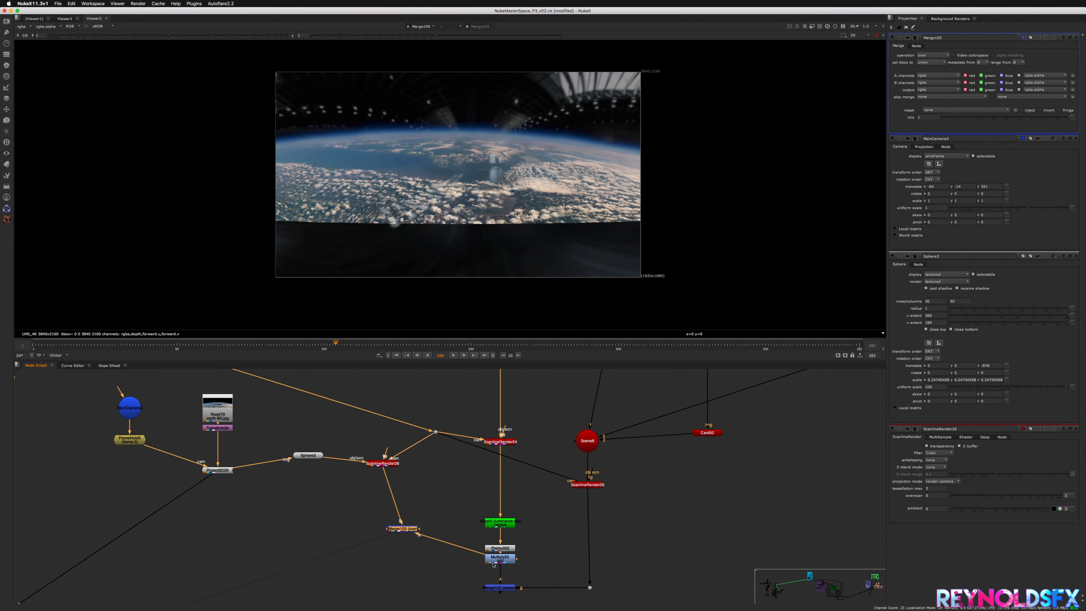
left_click_drag(407, 527, 406, 537)
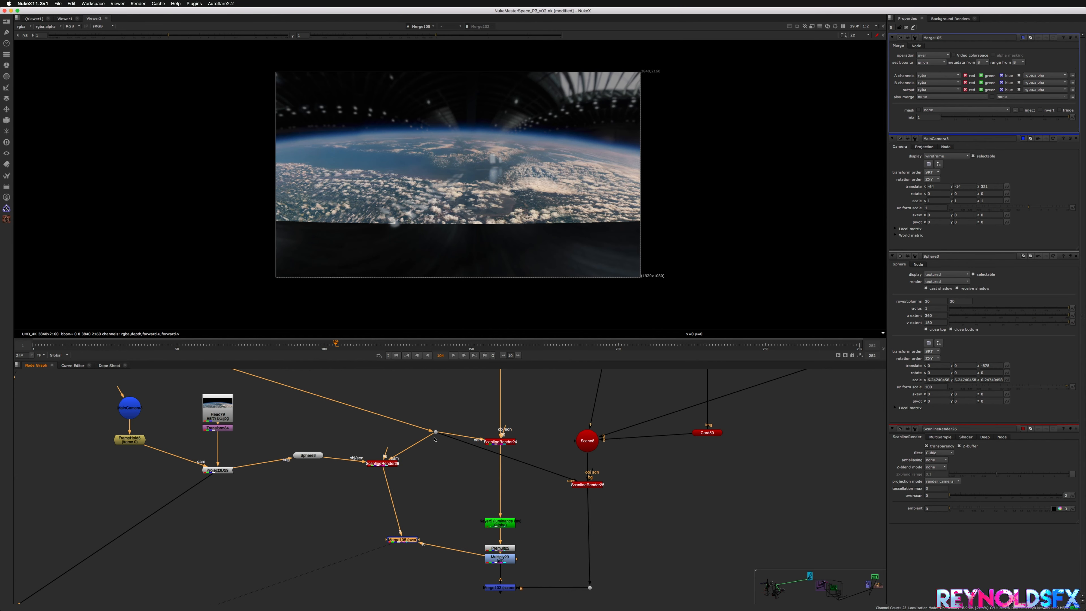
Step: Detach the star scene Merge from the reflections branch, connect its B input to the Earth-reflections Merge, and view the result
middle_click_drag(472, 586, 461, 553)
left_click(490, 556)
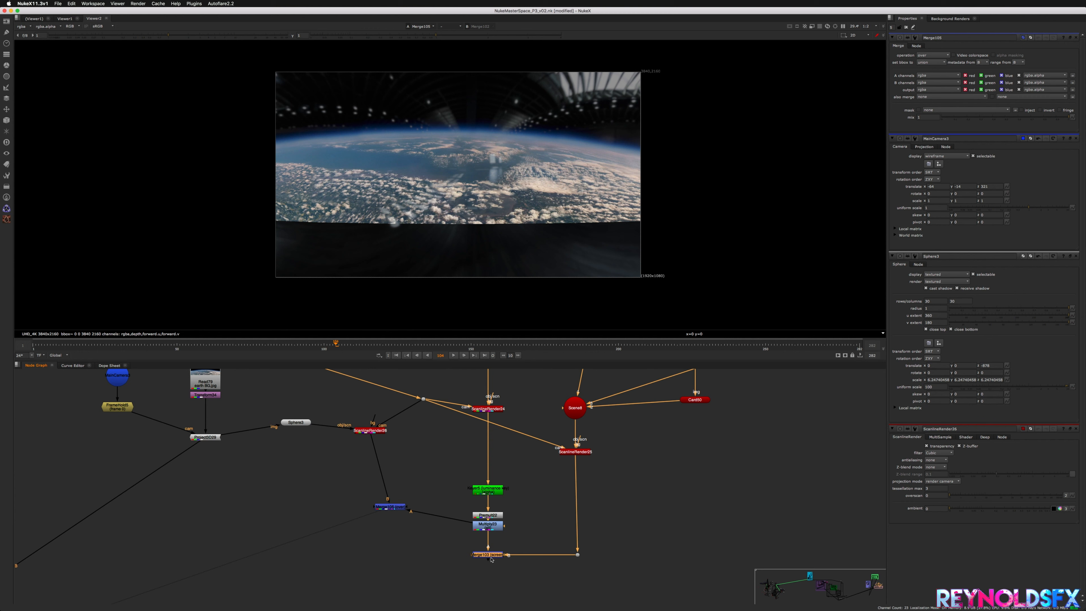
left_click_drag(490, 552, 406, 556)
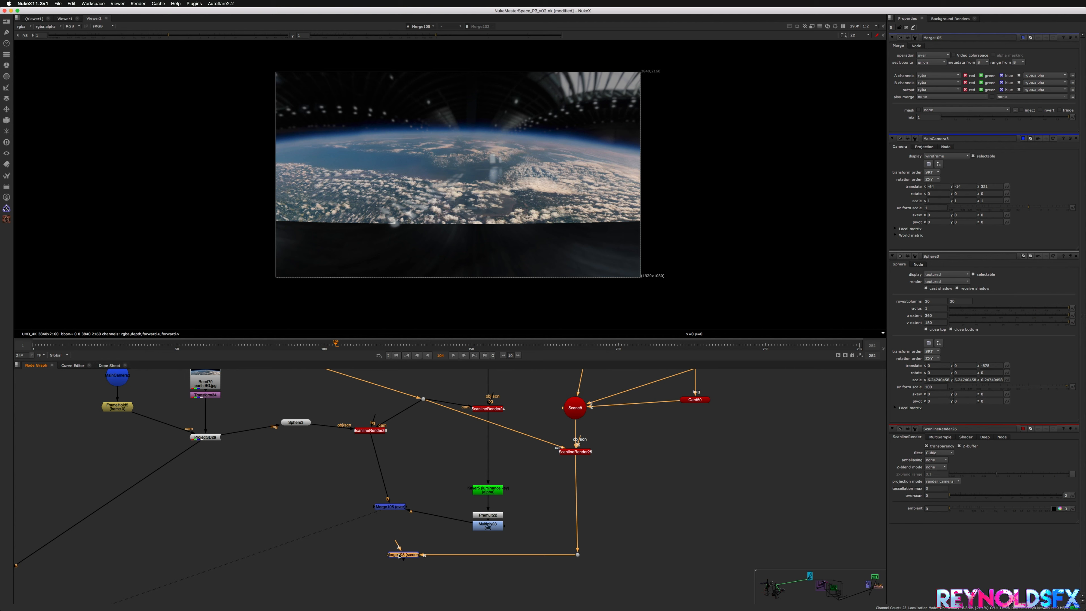
key("shift+x")
mouse_move(409, 546)
left_mouse_down()
mouse_move(391, 508)
mouse_move(394, 552)
left_mouse_up()
key("1")
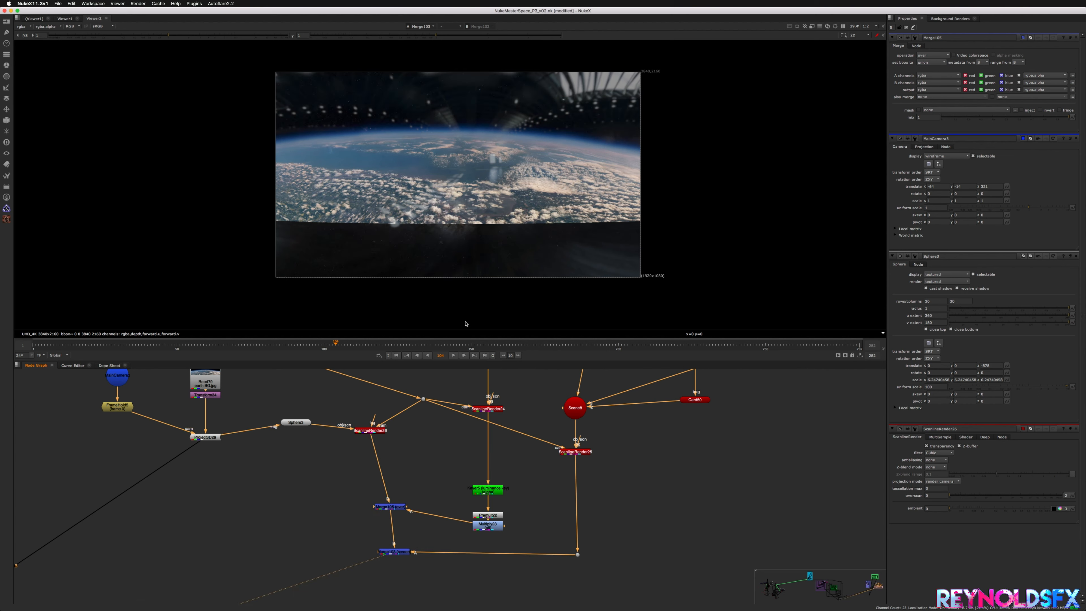
Step: Connect the combined Earth, reflections and stars backdrop into the foreground composite's Merge and view the full shot
middle_click_drag(167, 592, 427, 465)
scroll(452, 447, "up", 2)
scroll(467, 457, "down", 5)
left_click_drag(289, 496, 301, 488)
left_click(279, 507)
left_click_drag(280, 501, 577, 443)
middle_click_drag(581, 456, 547, 538)
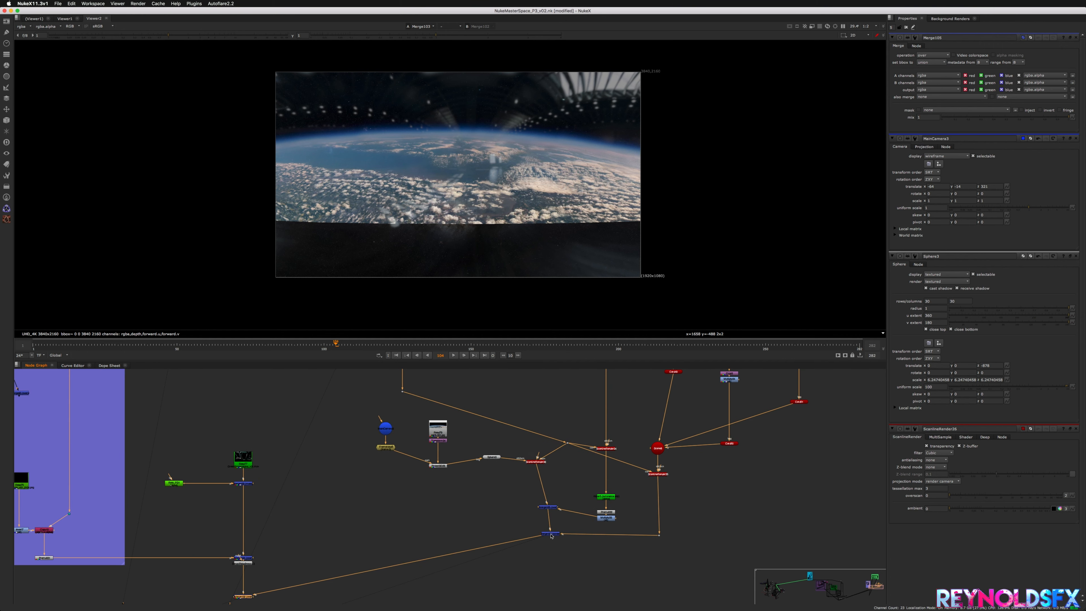
left_click(549, 523)
middle_click_drag(276, 544, 377, 494)
left_click(336, 536)
key("1")
left_click(416, 503)
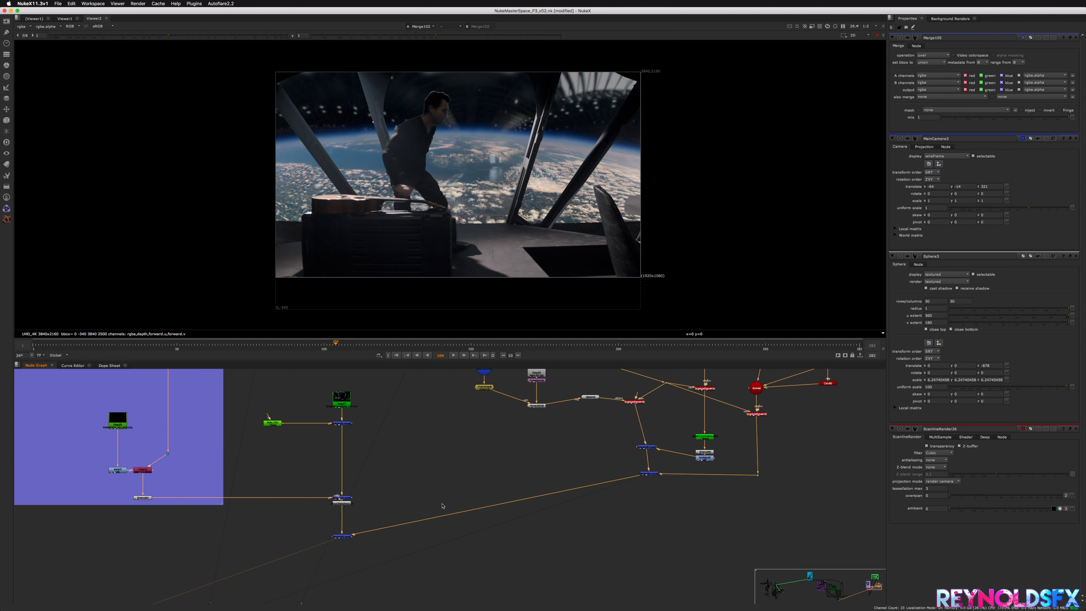
Step: Lower the Earth image in the window by setting its Transform's Y translate to 200
middle_click_drag(558, 417, 458, 527)
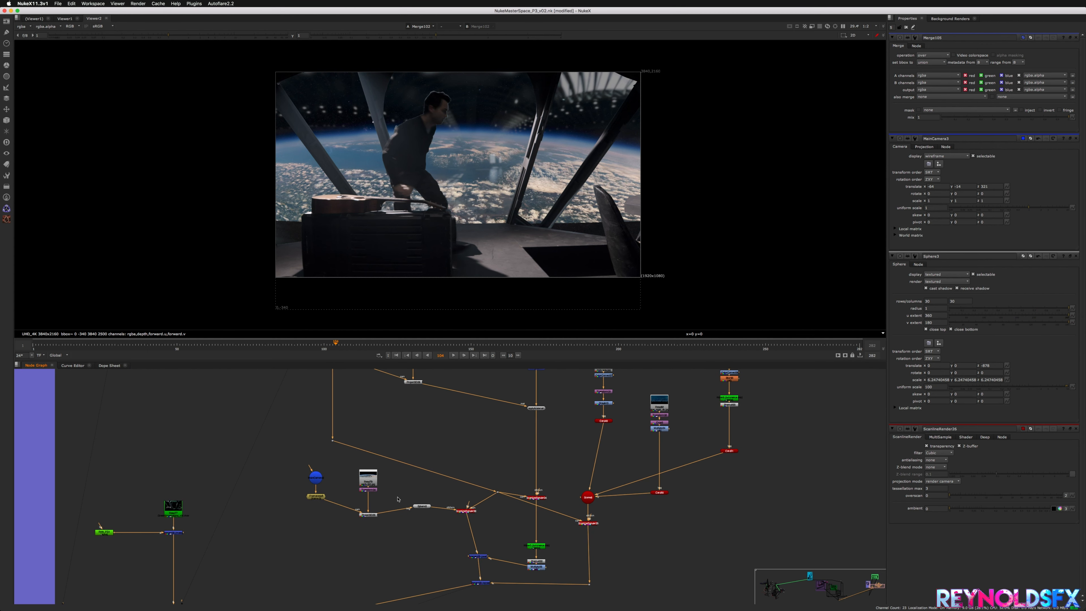
left_click(372, 490)
double_click(371, 489)
left_click(956, 54)
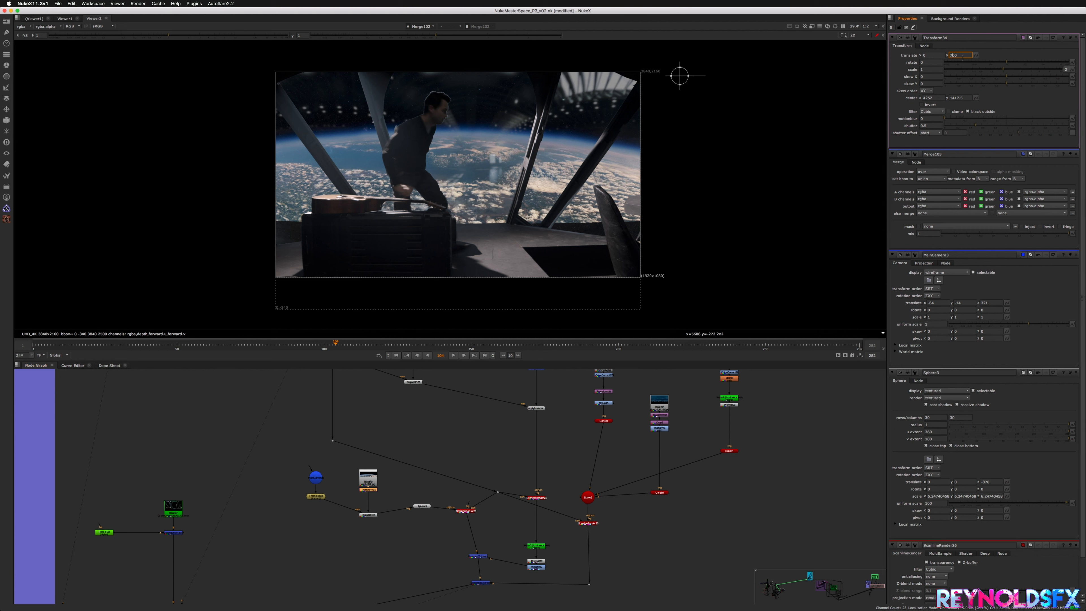
key("Down")
key("Down")
key("Down")
key("Down")
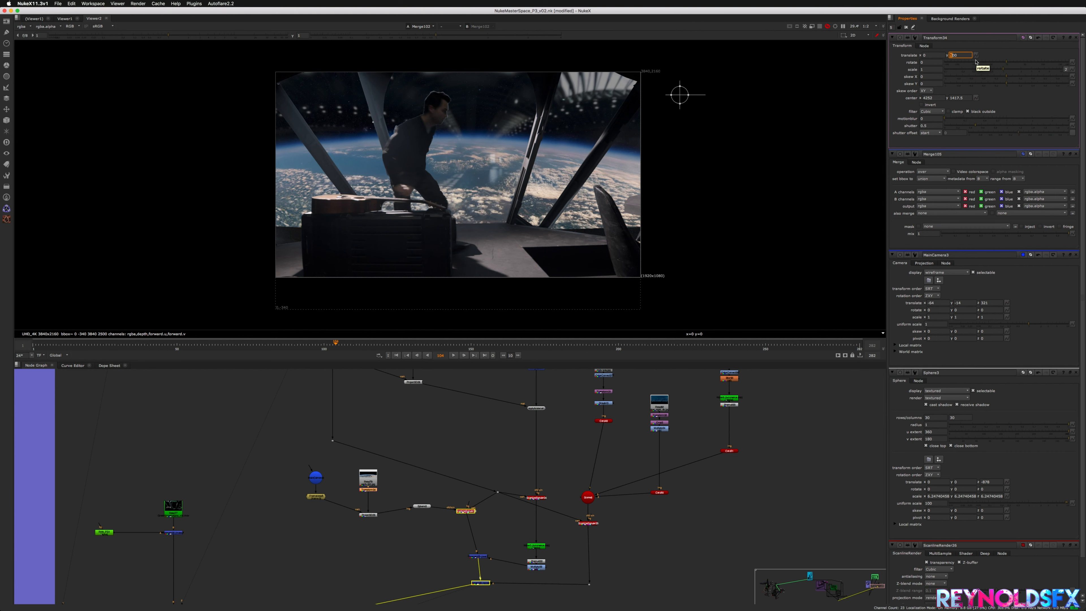
key("Down")
key("Down")
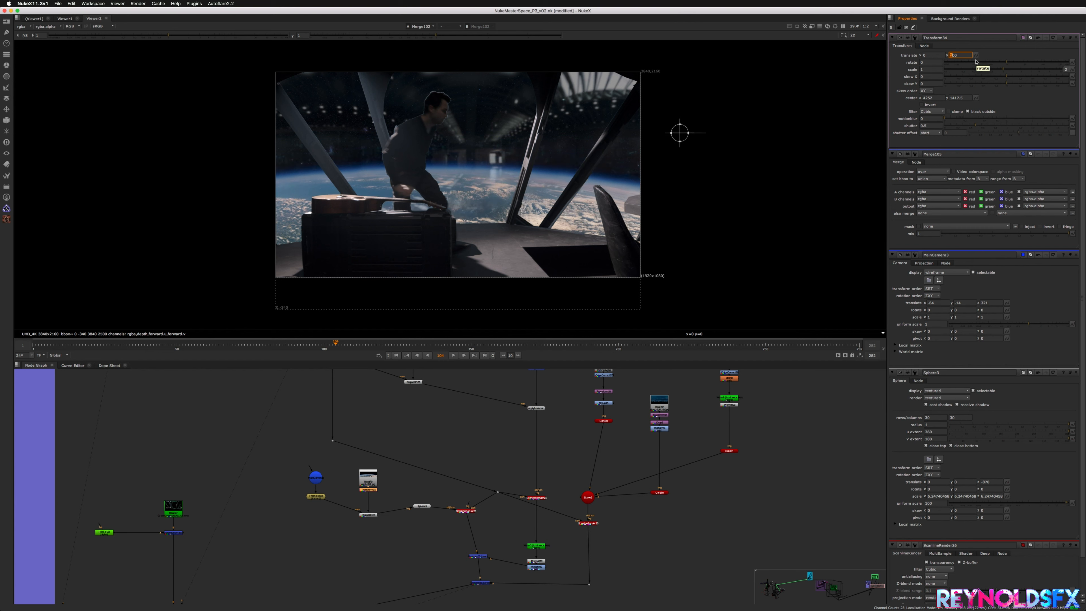
key("Up")
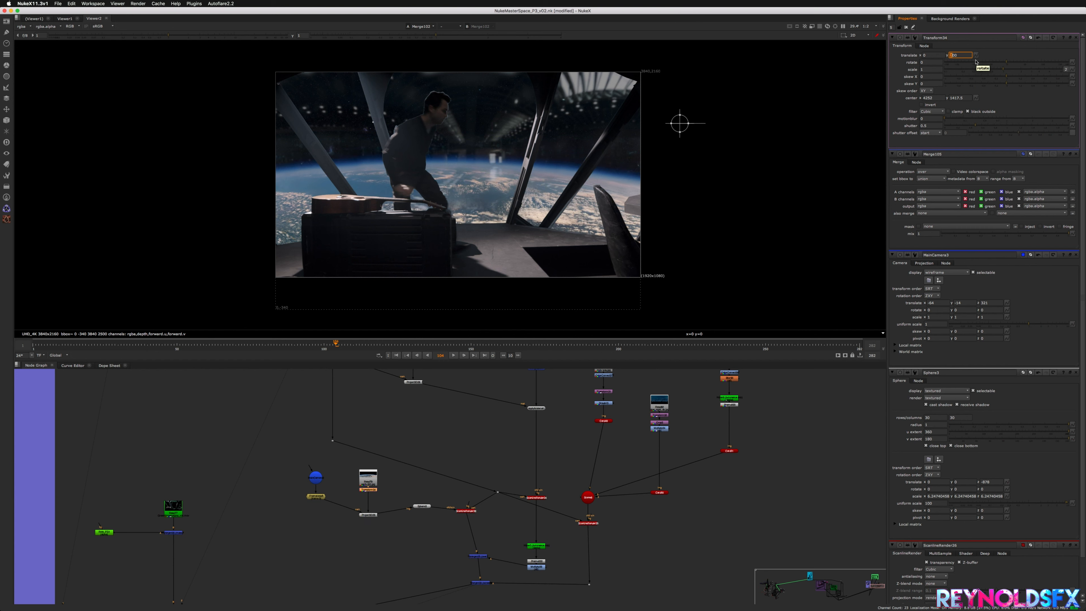
Step: Tilt the Earth image slightly by setting its Transform's rotation to 0.6
key("Tab")
type("-0.2")
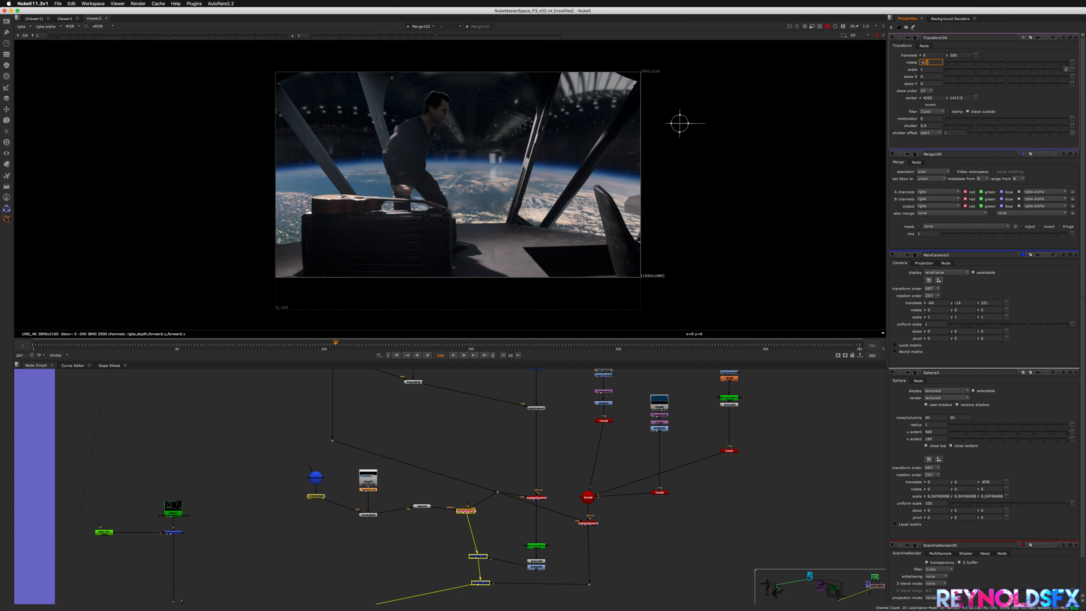
key("Up")
key("Up")
key("Up")
key("Up")
key("Up")
key("Up")
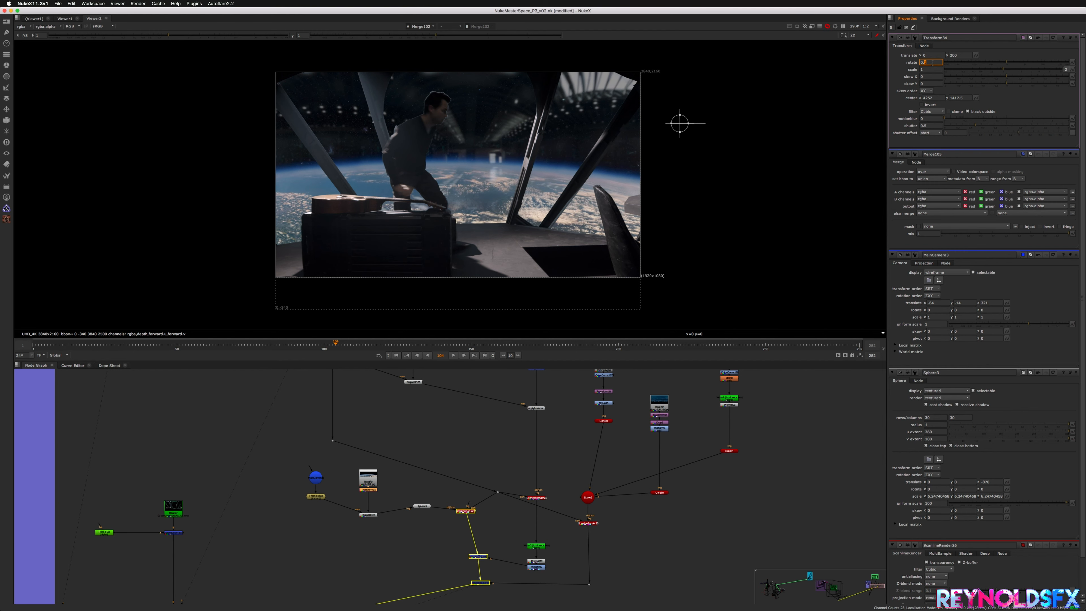
key("Up")
Step: Add a ColorCorrect after the Earth Transform with master gamma 0.72, contrast 1.12 and a raised gain
left_click_drag(370, 484, 369, 479)
left_click(365, 490)
key("c")
scroll(369, 495, "up", 3)
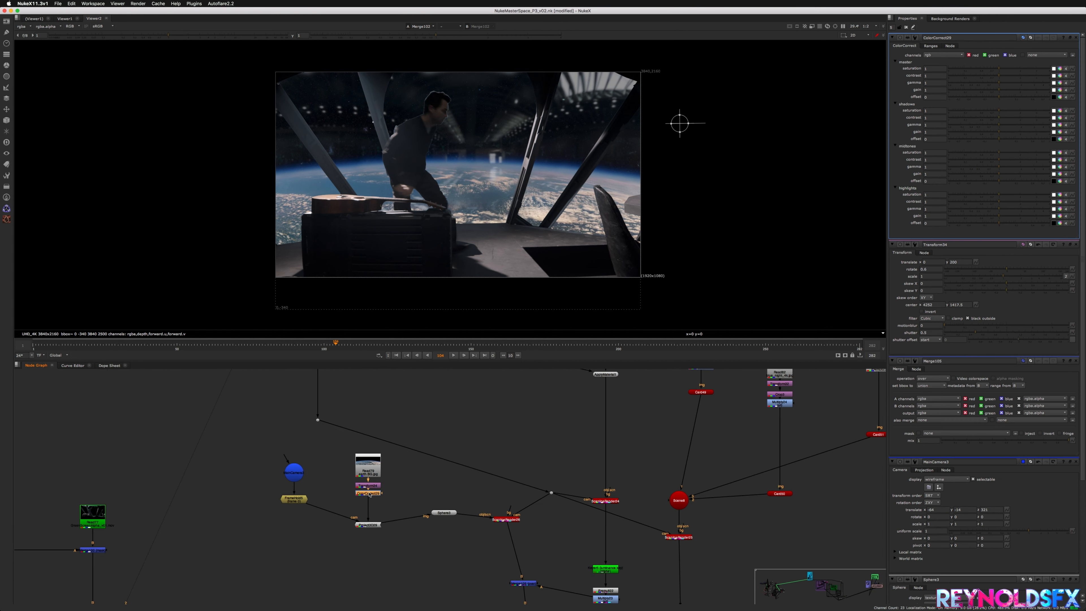
left_click_drag(995, 85, 1003, 91)
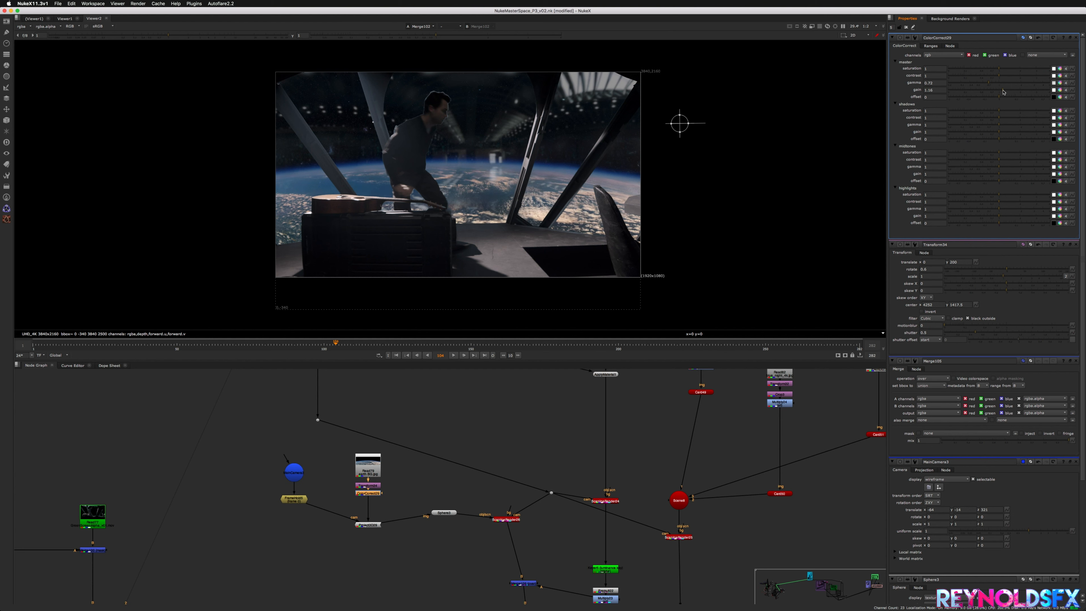
left_click_drag(1003, 92, 1007, 94)
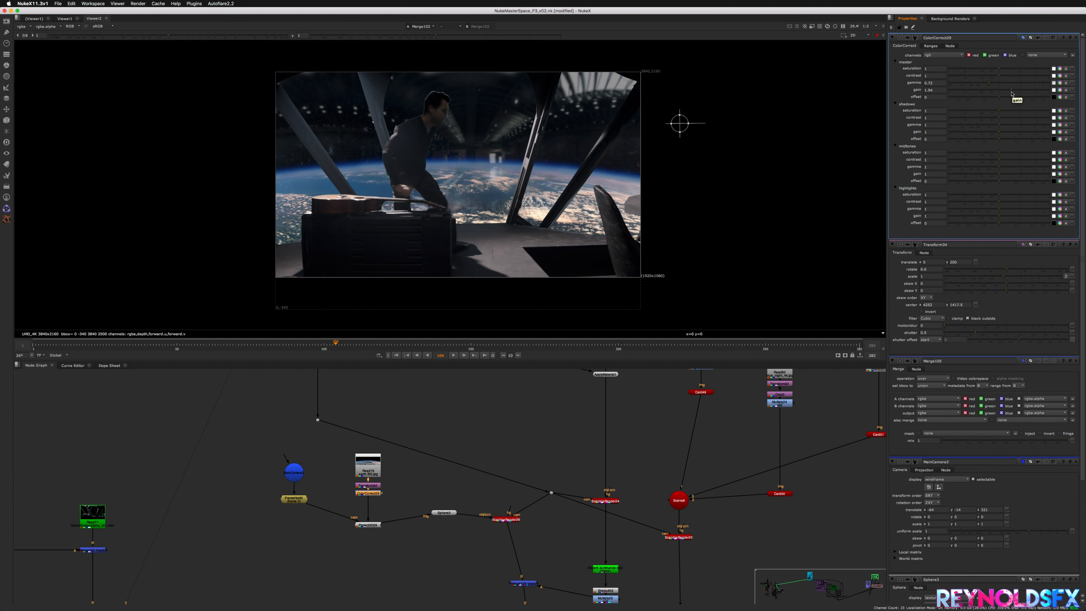
left_click(1000, 76)
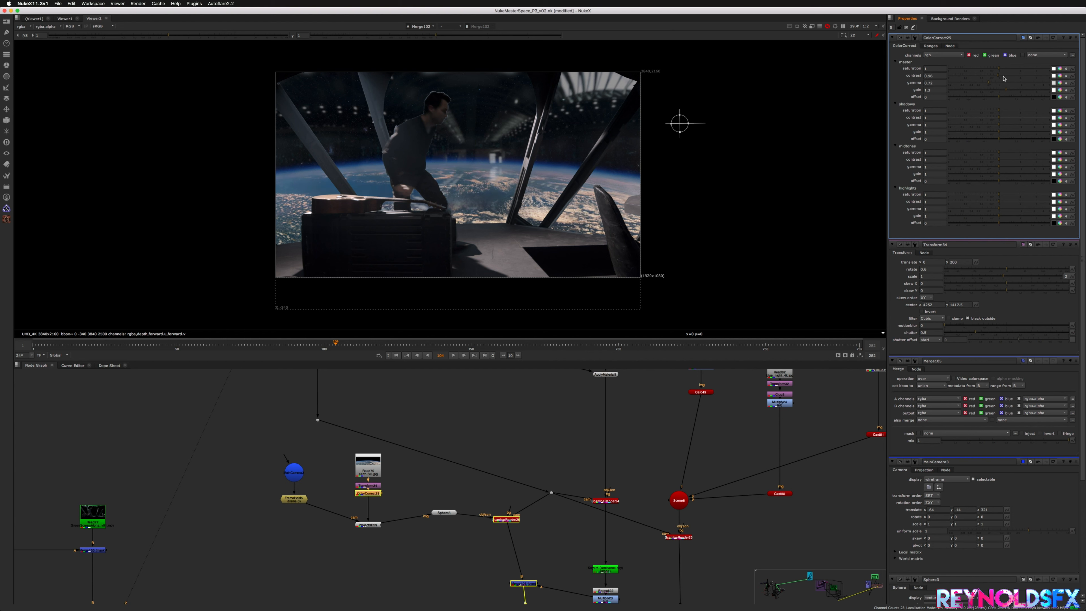
left_click(1001, 76)
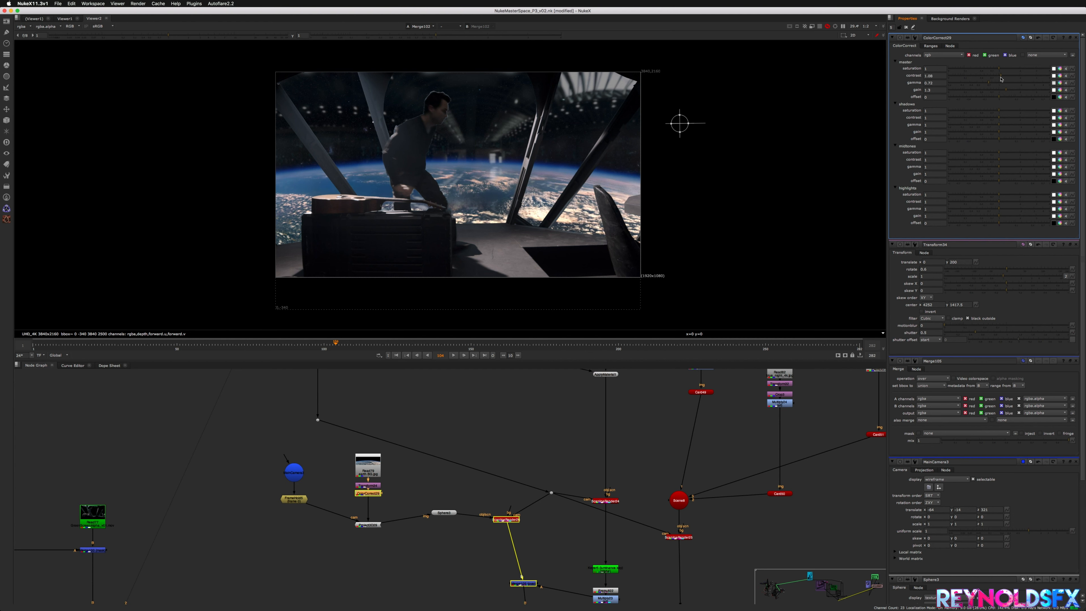
Step: Add a slight Blur after the Earth image's ColorCorrect and close all open node properties
left_click(369, 493)
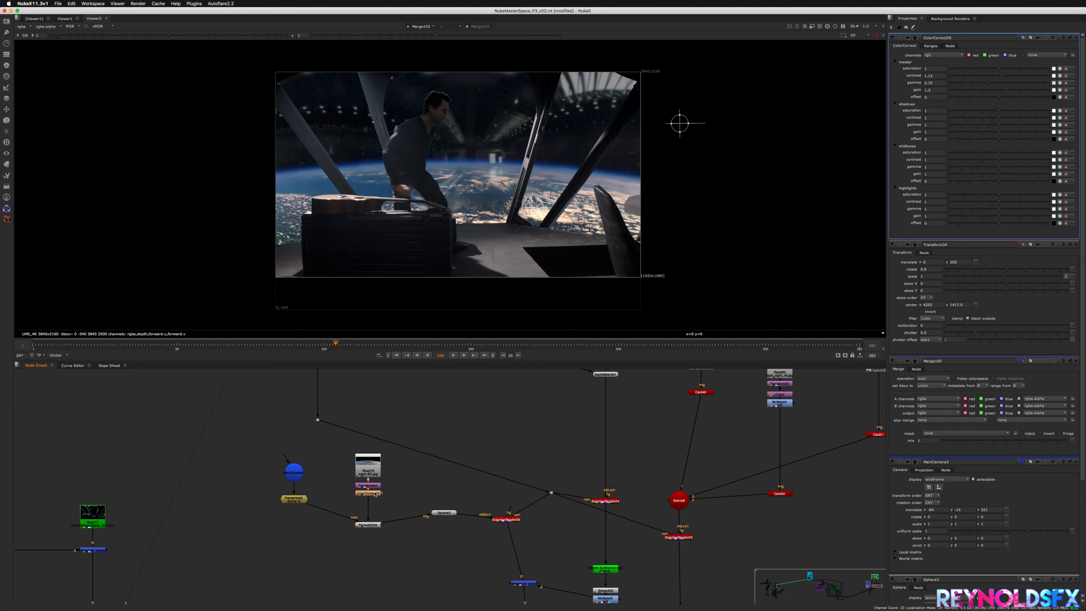
key("b")
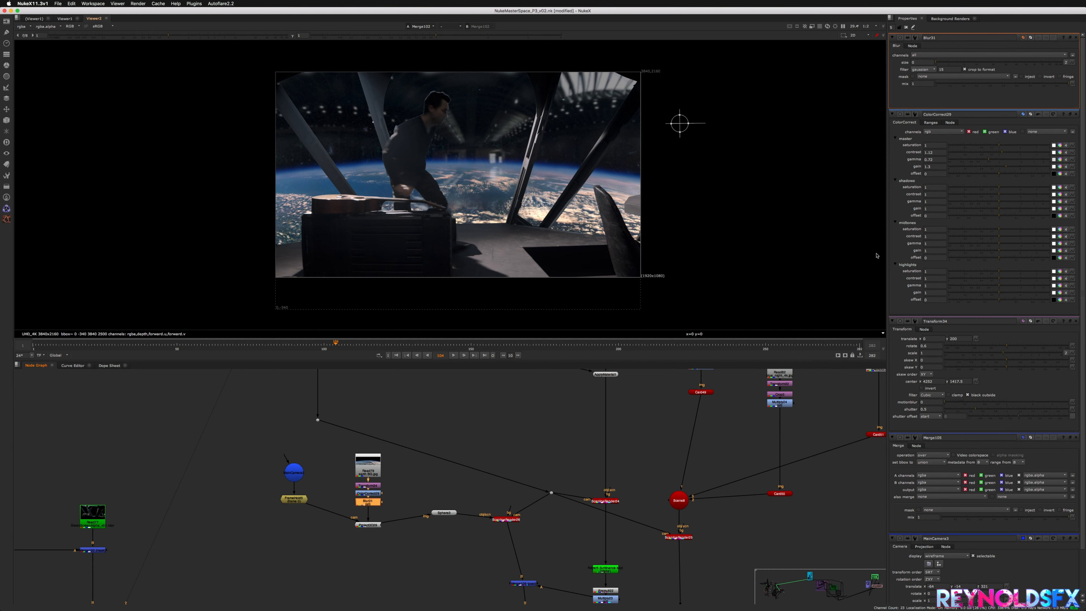
left_click_drag(936, 62, 947, 62)
left_click(906, 27)
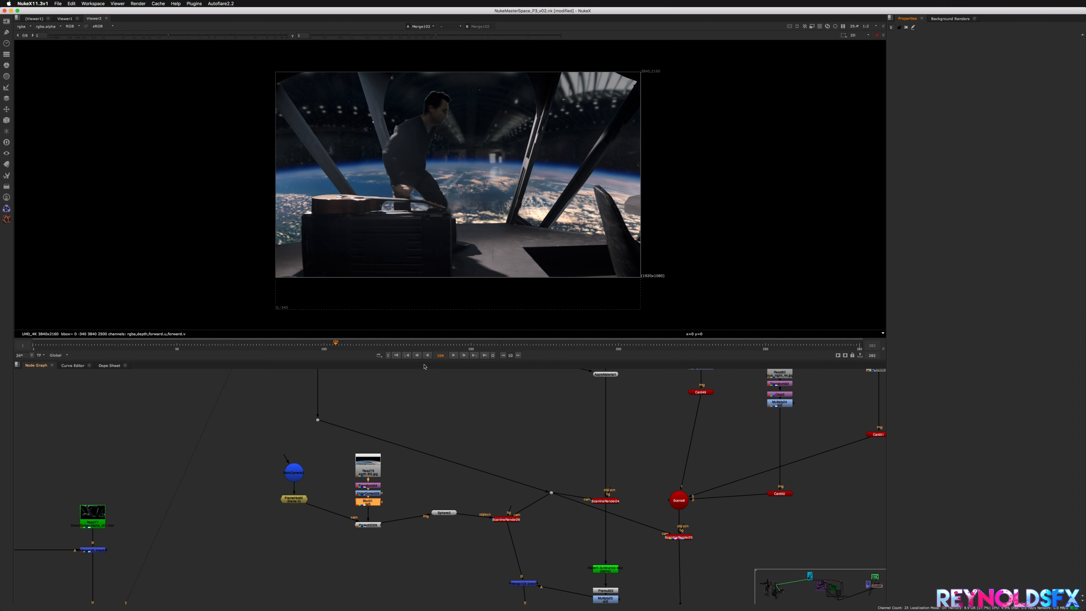
Step: Play the shot and examine the Earth backdrop and window reflections in the final composite, stopping at frame 120
left_click(453, 356)
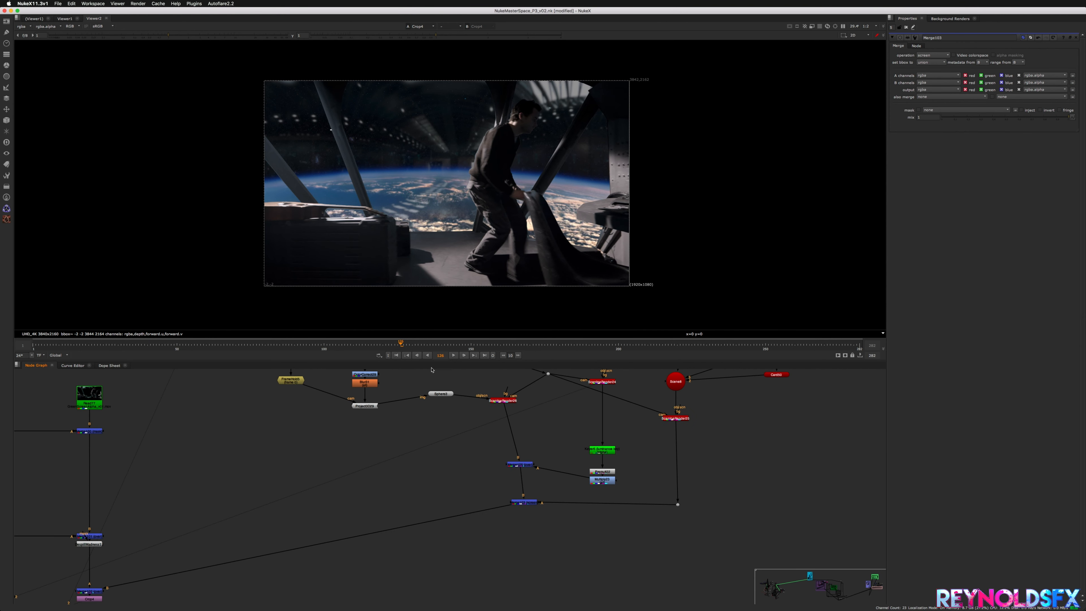
middle_click_drag(540, 442, 452, 481)
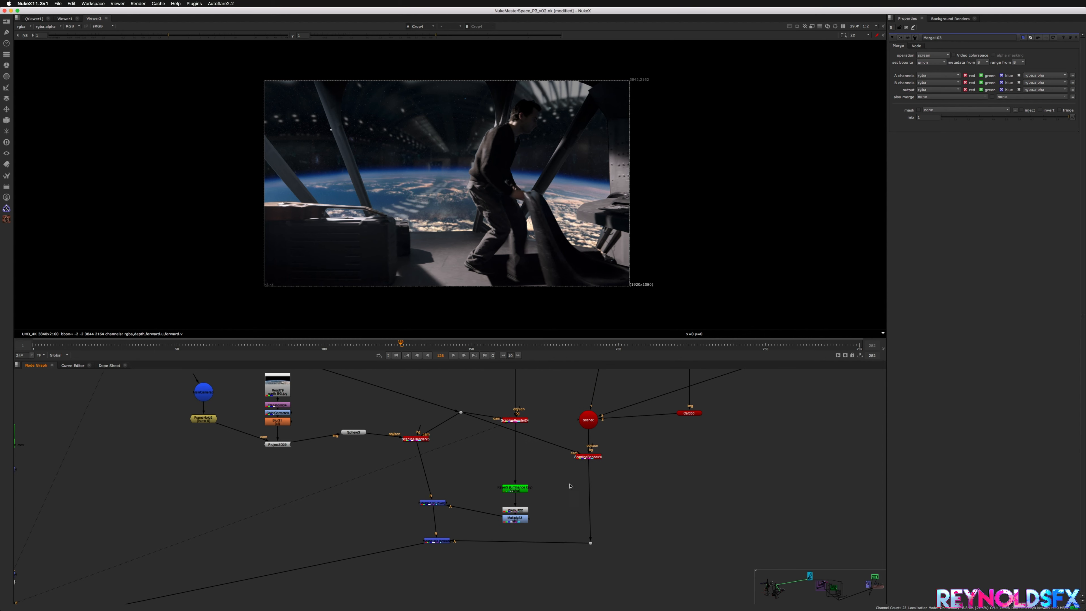
left_click(442, 541)
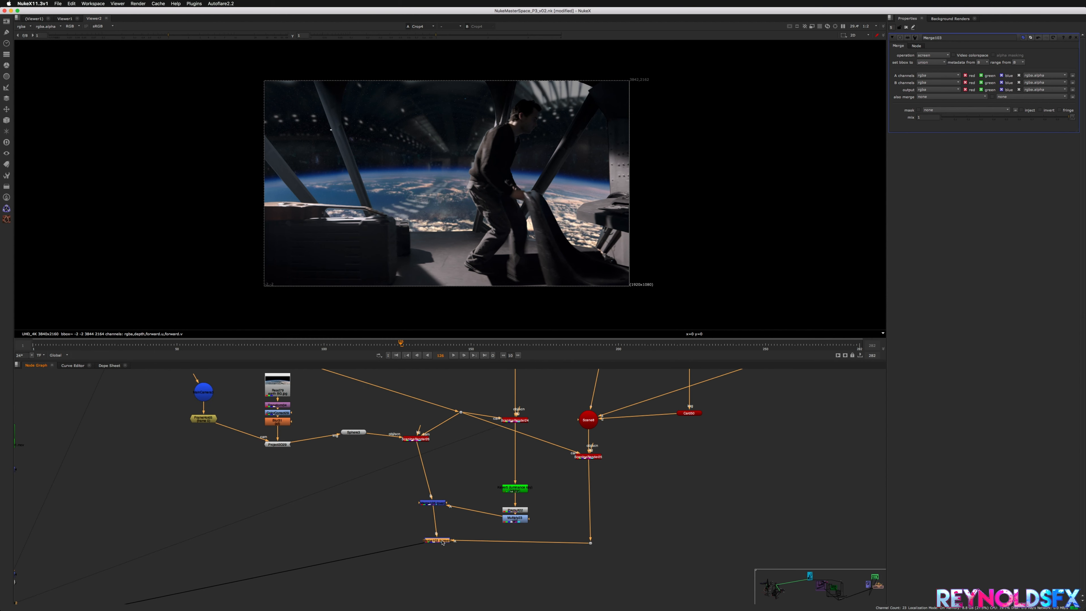
mouse_move(604, 441)
middle_mouse_down()
mouse_move(540, 514)
mouse_move(561, 500)
mouse_move(600, 427)
middle_mouse_up()
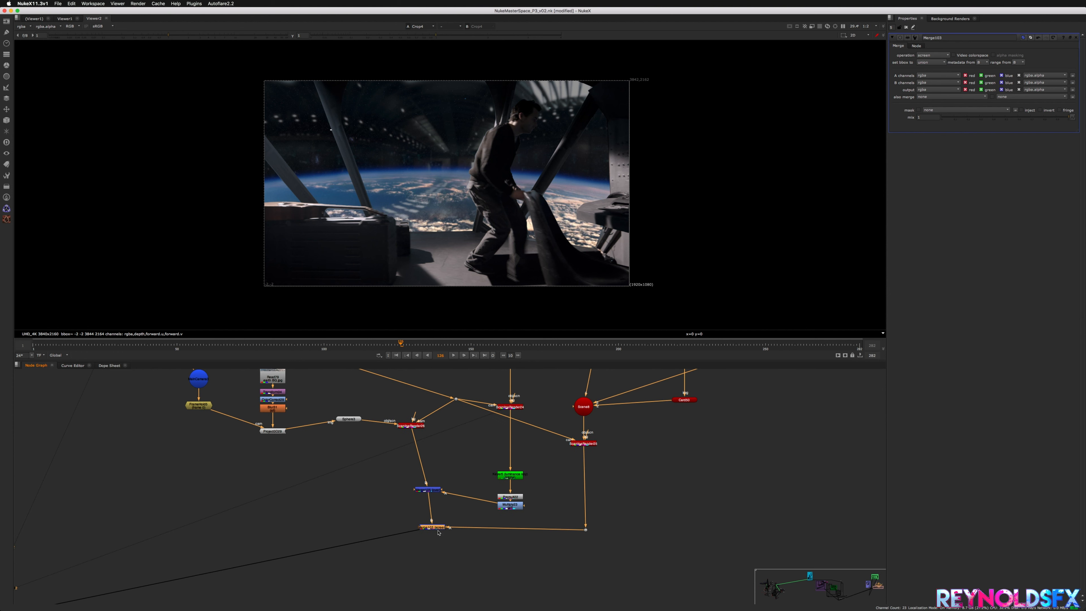
left_click(383, 347)
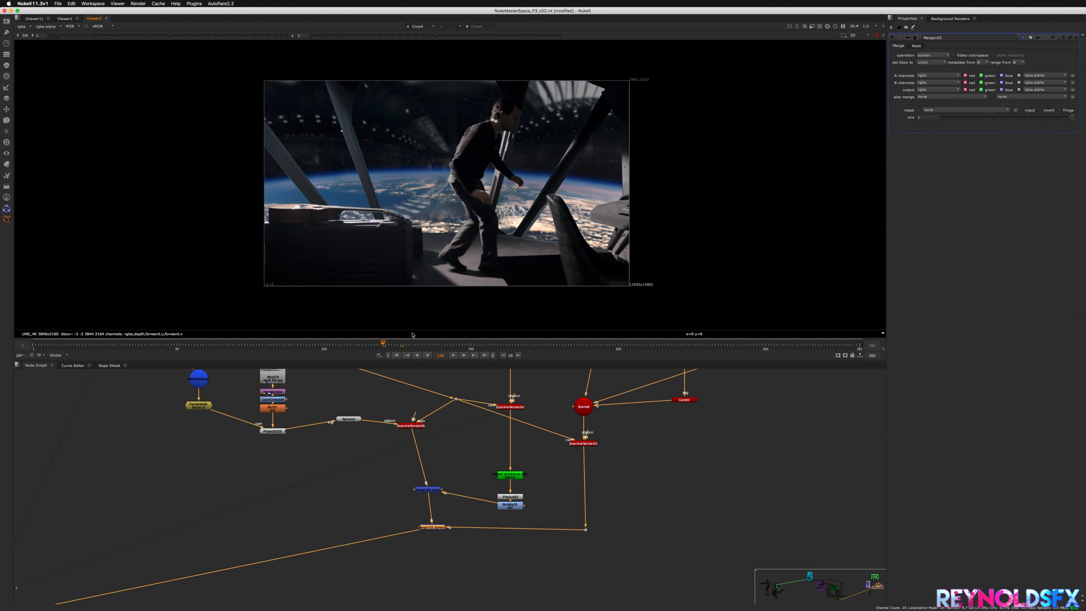
scroll(444, 220, "down", 3)
scroll(444, 220, "up", 4)
scroll(445, 219, "up", 2)
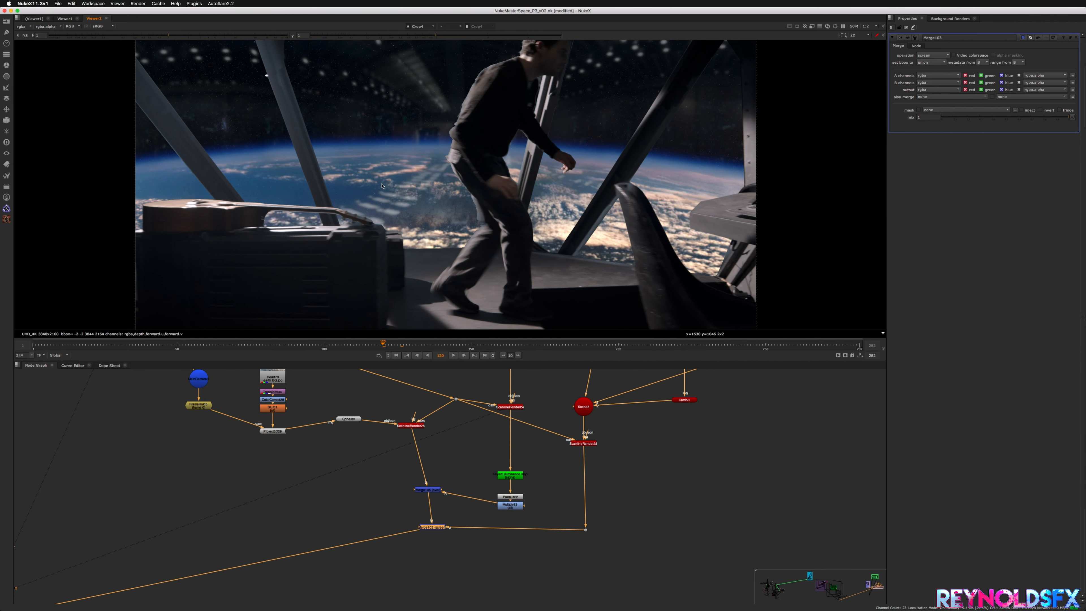
scroll(420, 301, "down", 3)
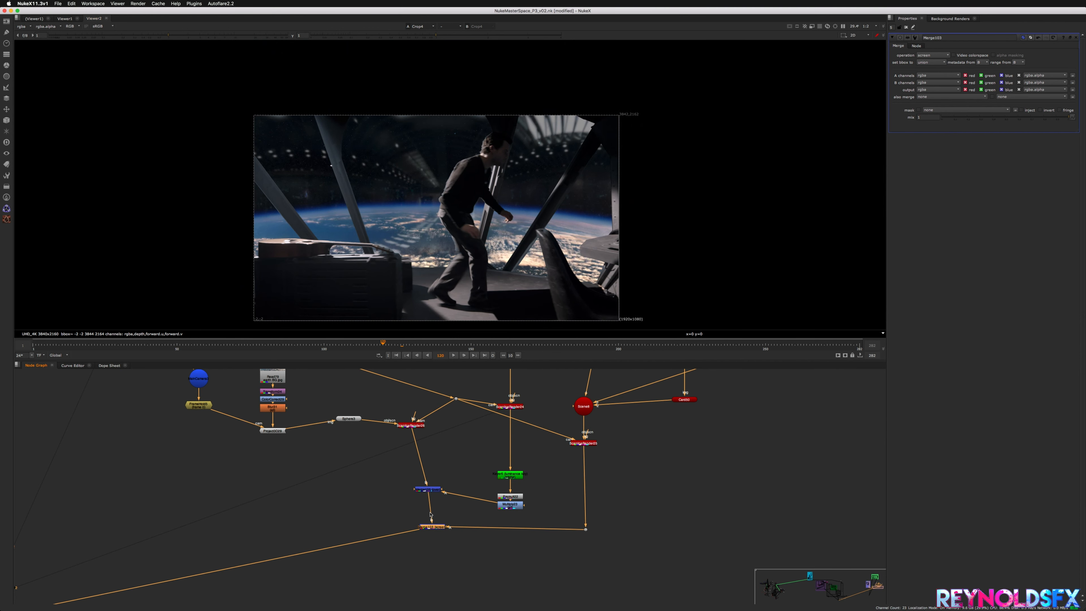
middle_click_drag(443, 529, 369, 503)
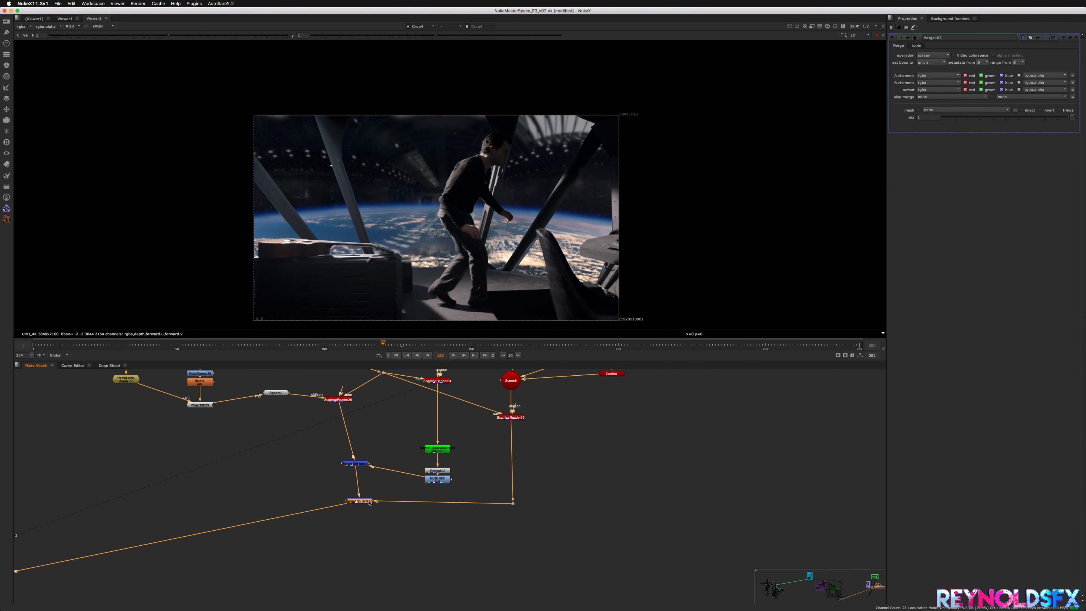
Step: Set the operation of the Merge that combines the stars with the Earth render to under
left_click(923, 59)
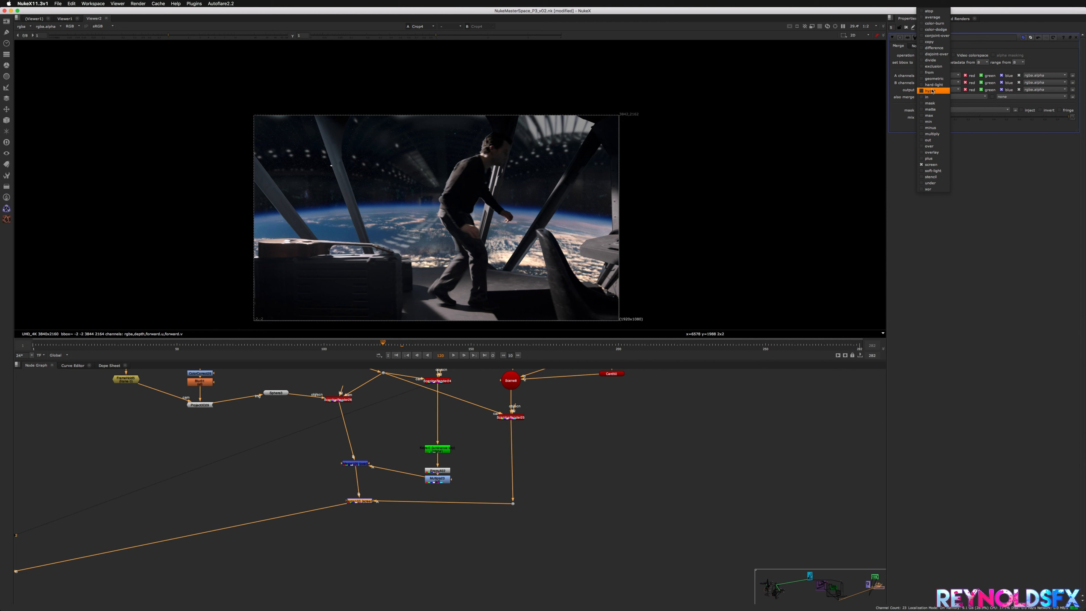
left_click(940, 184)
middle_click_drag(378, 439, 442, 442)
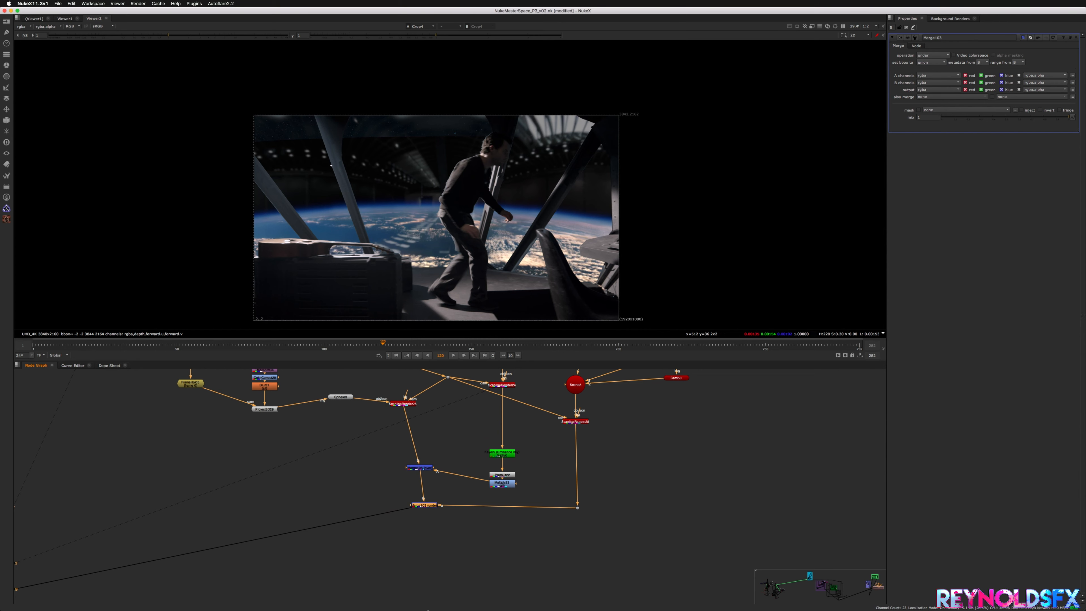
Step: View the original Earth image in the node graph and inspect its alpha channel
middle_click_drag(404, 474, 552, 534)
scroll(247, 553, "up", 2)
scroll(252, 546, "down", 5)
middle_click_drag(252, 546, 170, 490)
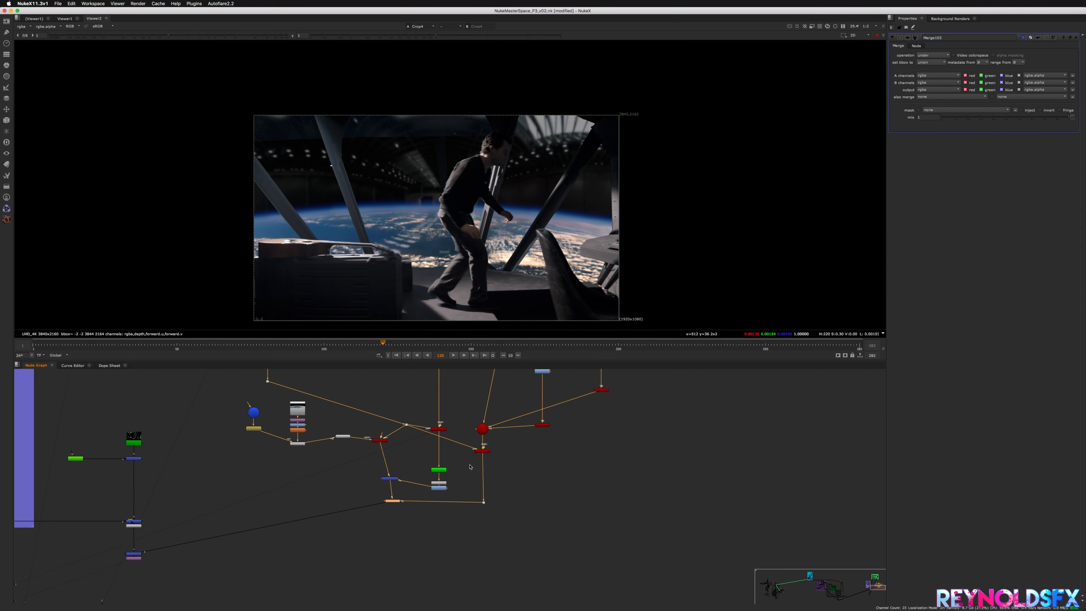
middle_click_drag(479, 446, 488, 543)
scroll(316, 520, "down", 2)
scroll(303, 513, "up", 5)
left_click(319, 496)
key("1")
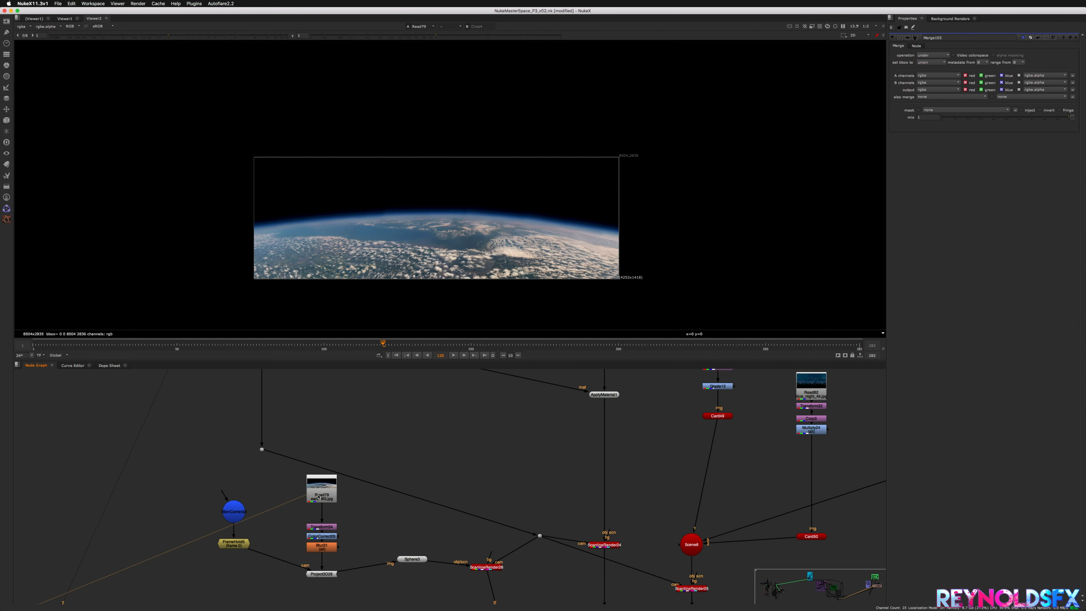
key("a")
key("a")
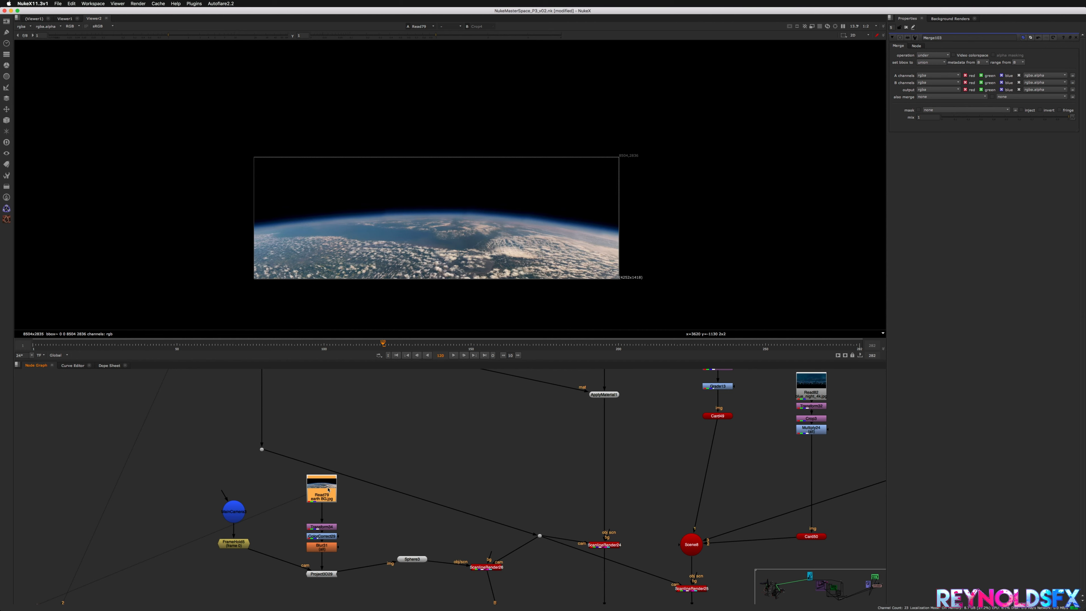
Step: Add a Shuffle directly after the Earth image that fills its alpha with white, and check the alpha
left_click_drag(328, 495, 329, 486)
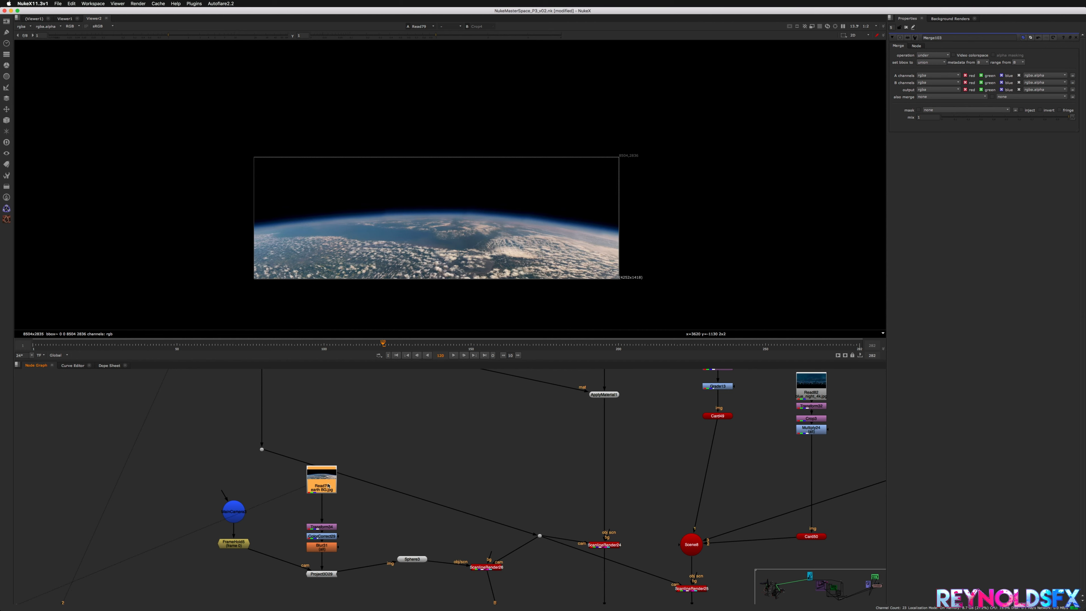
key("Tab")
type("shuff")
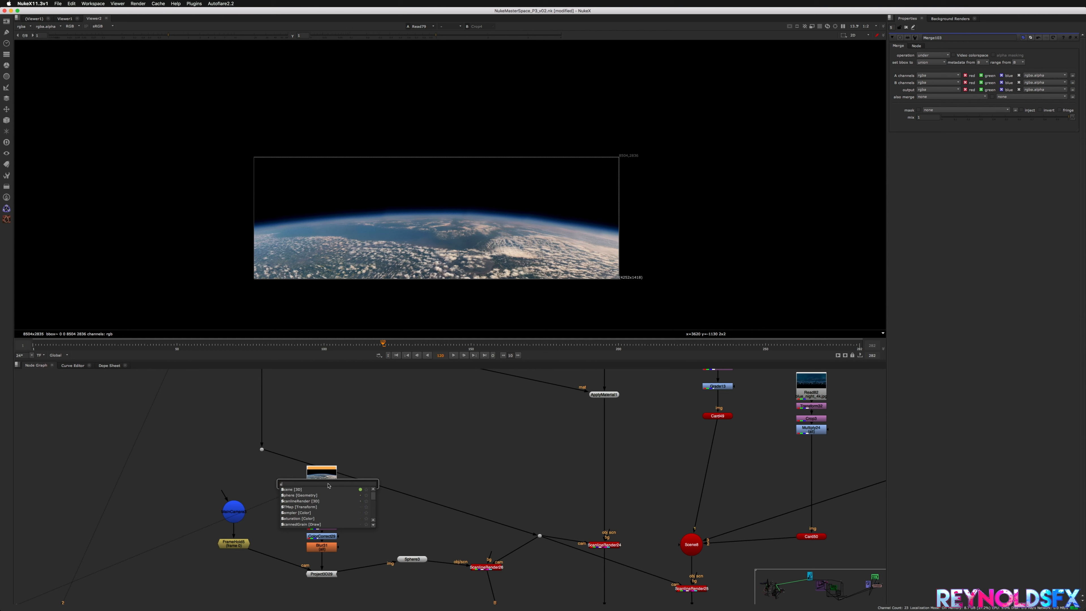
key("Return")
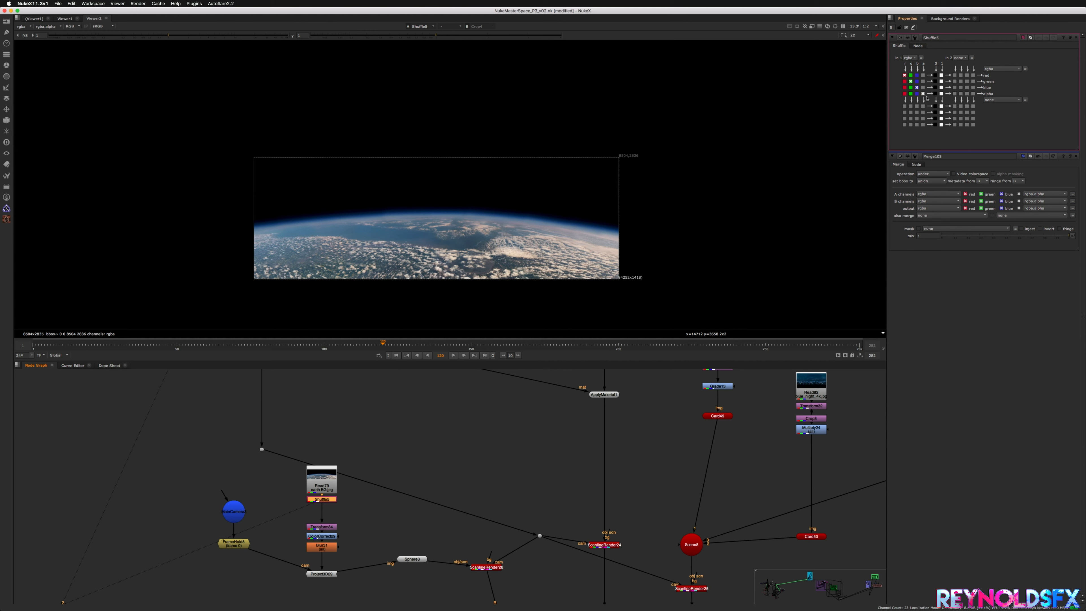
left_click(941, 93)
key("a")
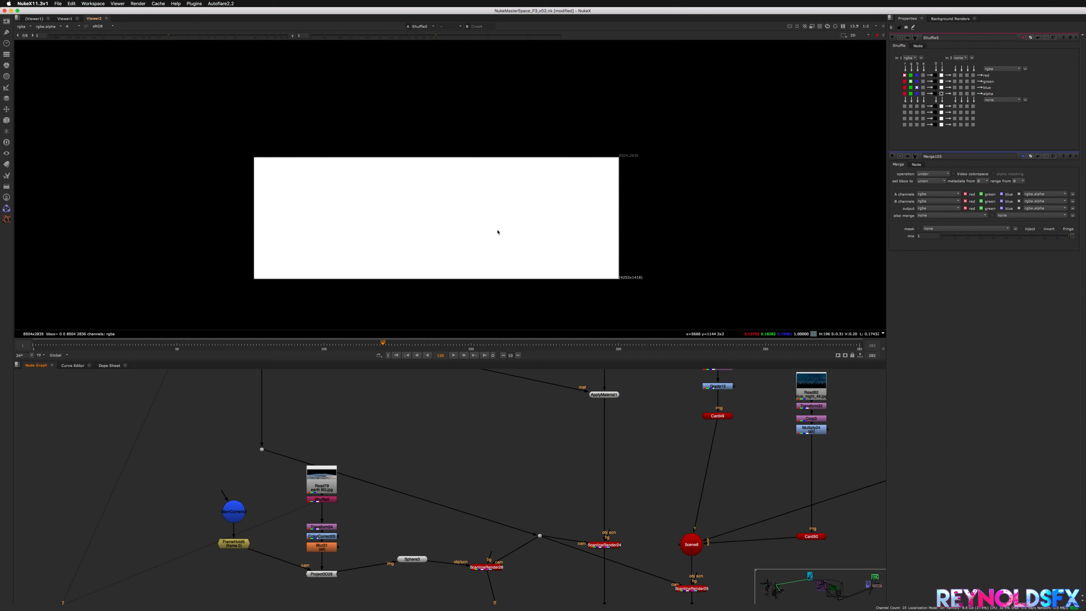
key("a")
Step: Add a luminance Keyer after the Shuffle and lower its B range handle to about 0.053
left_click(321, 498)
key("Tab")
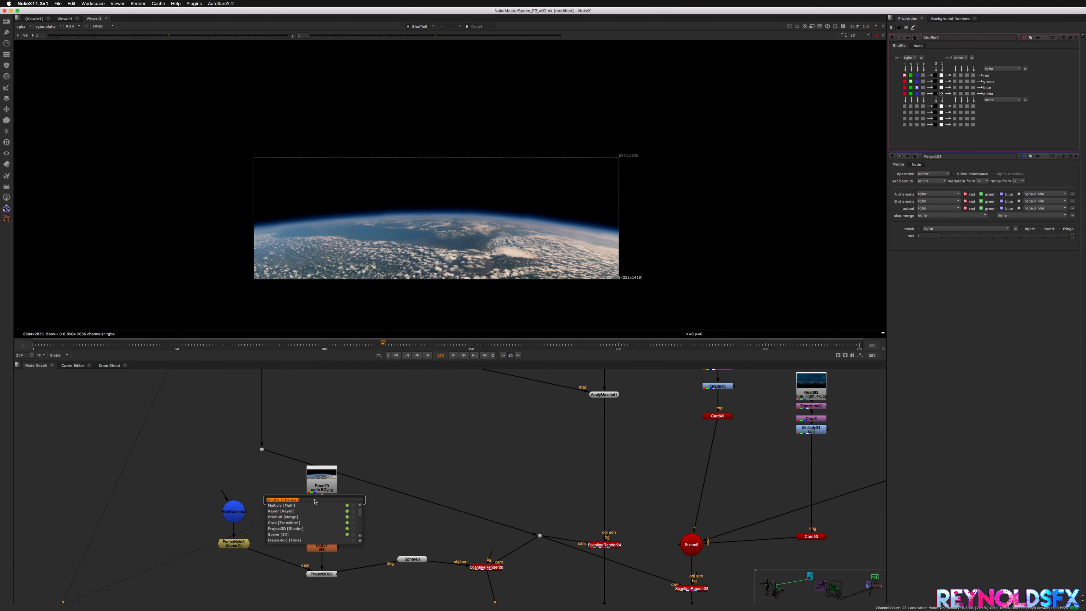
type("keyer")
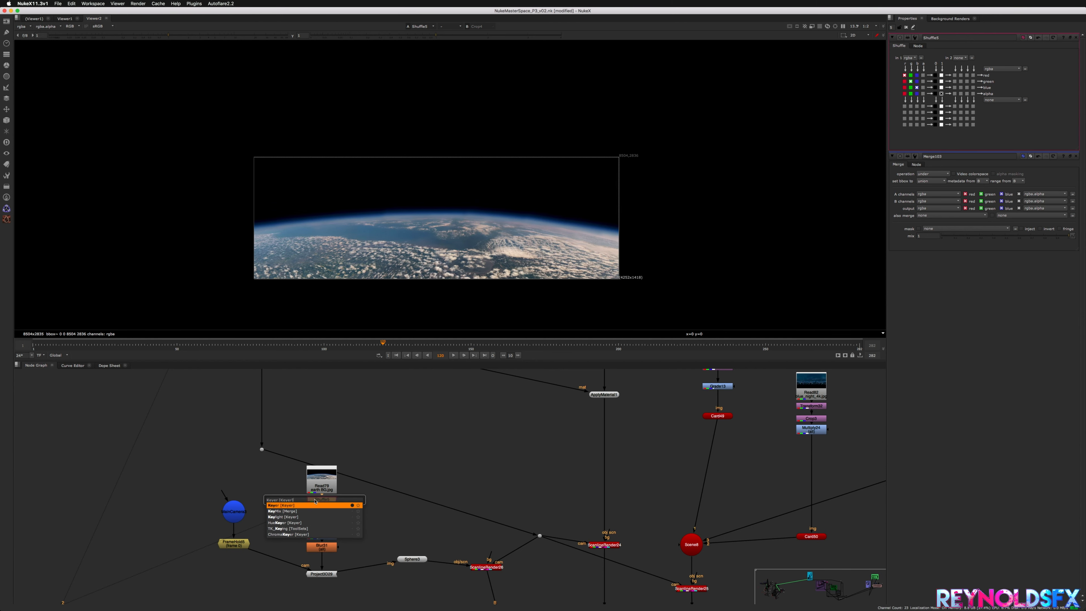
key("Return")
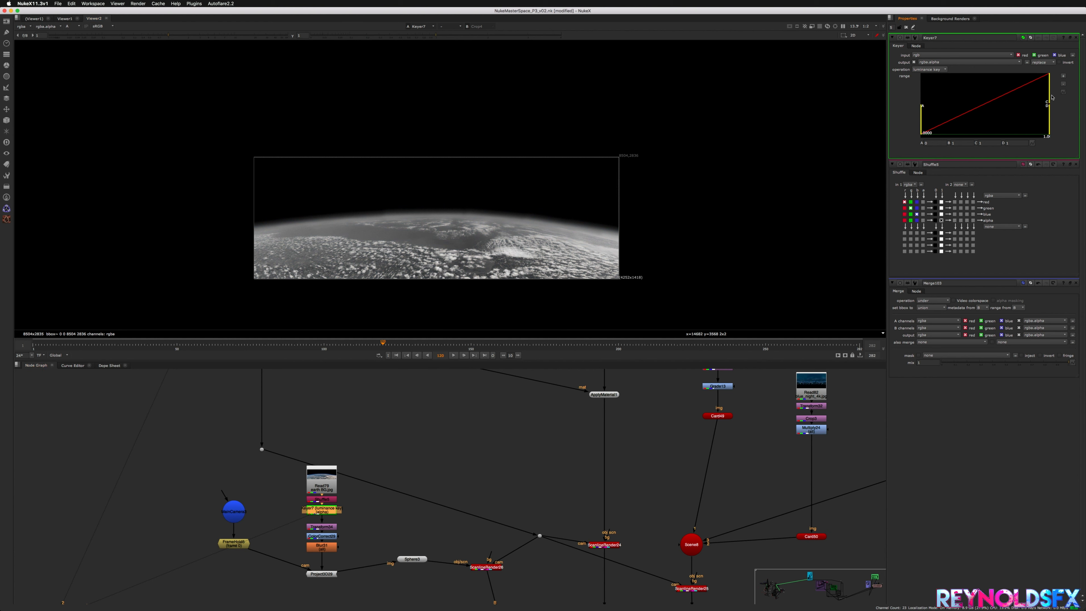
left_click_drag(1049, 99, 951, 111)
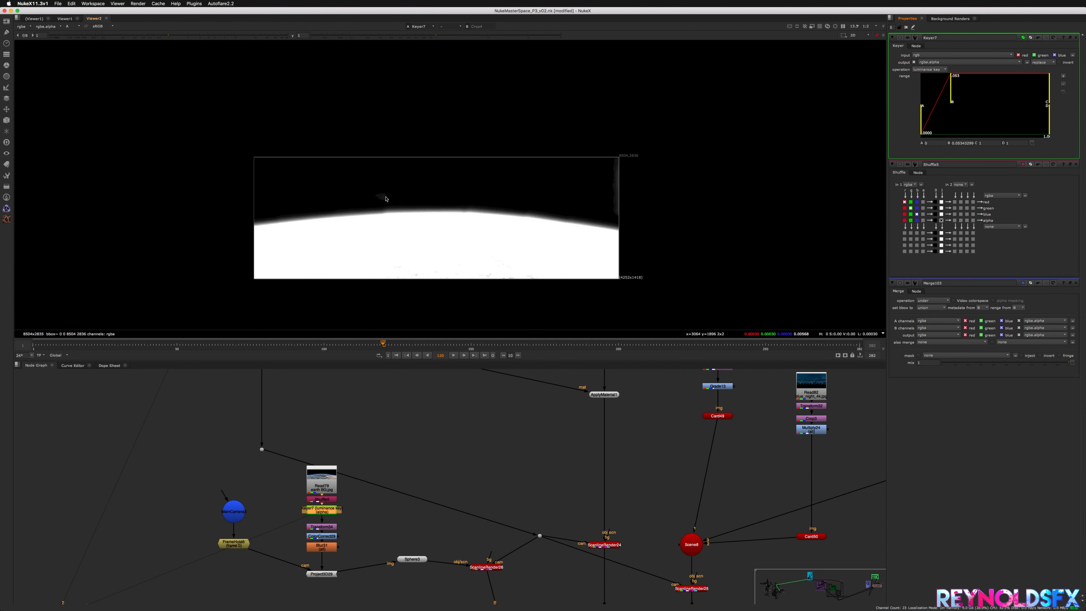
Step: Move the Earth image, Shuffle and Keyer up, add a Premult after the Keyer, and check the horizon edge
left_click_drag(322, 510, 320, 494, "ctrl")
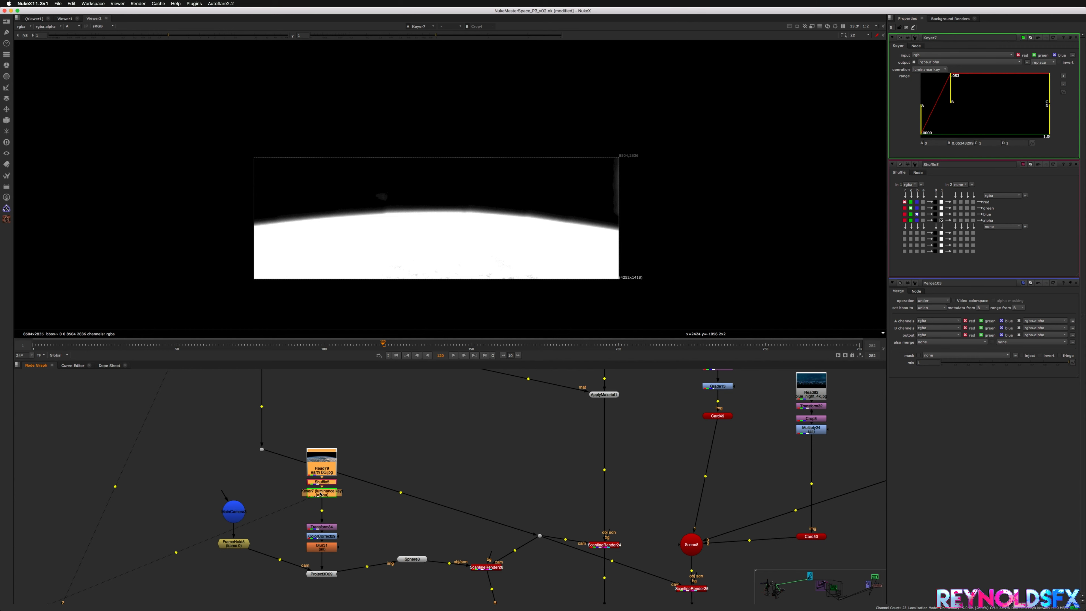
left_click(323, 493)
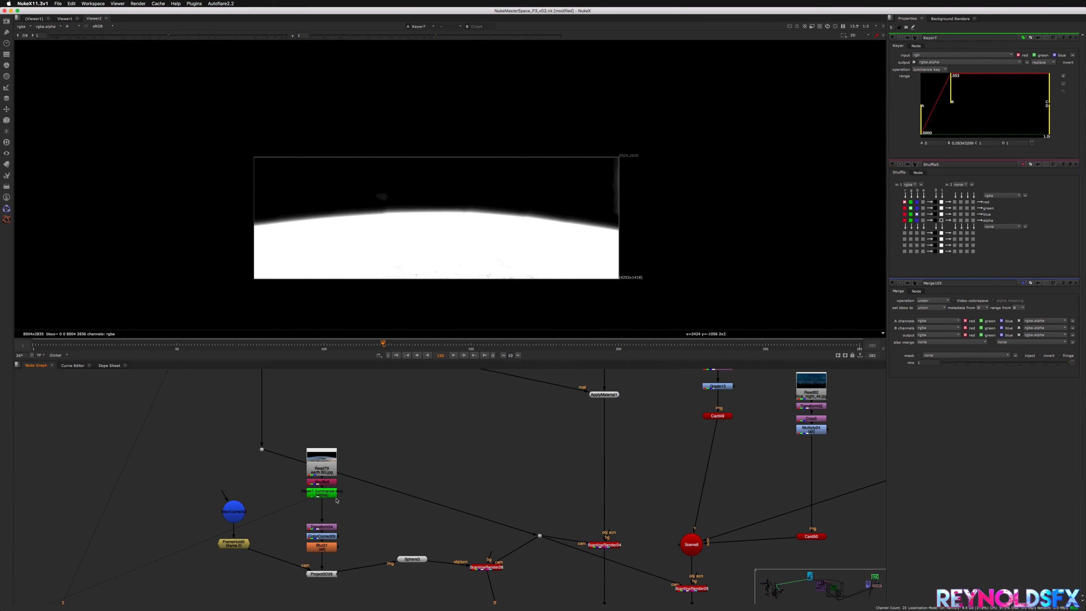
key("Tab")
type("prem")
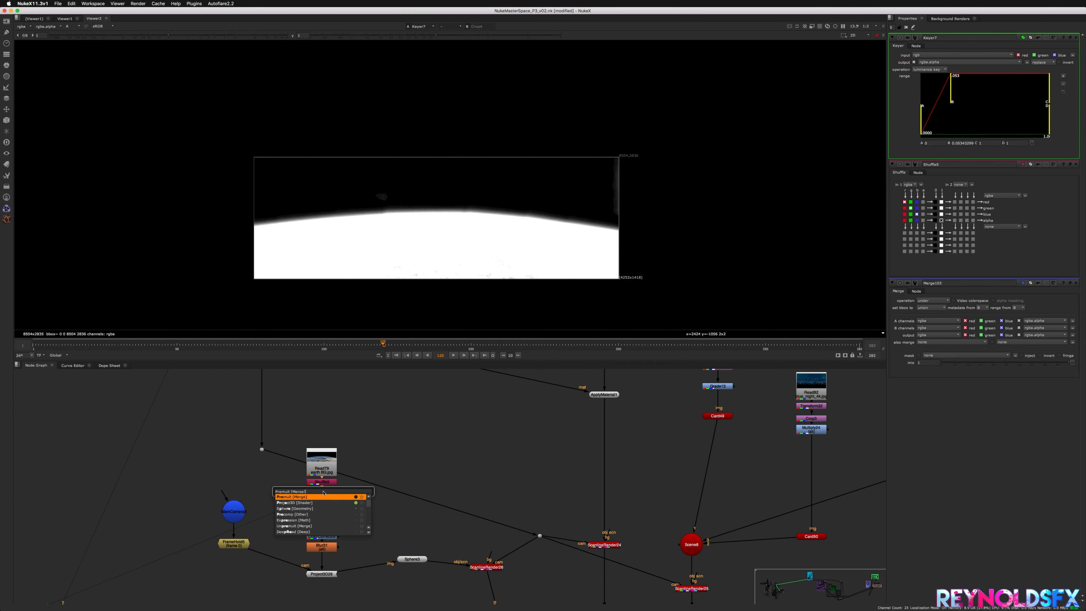
key("Return")
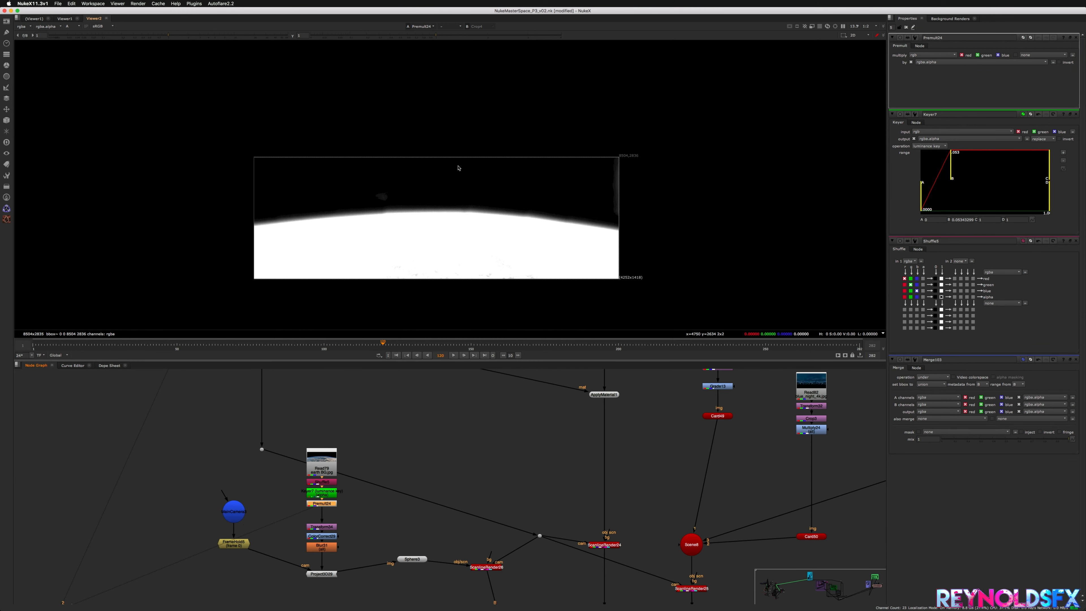
key("a")
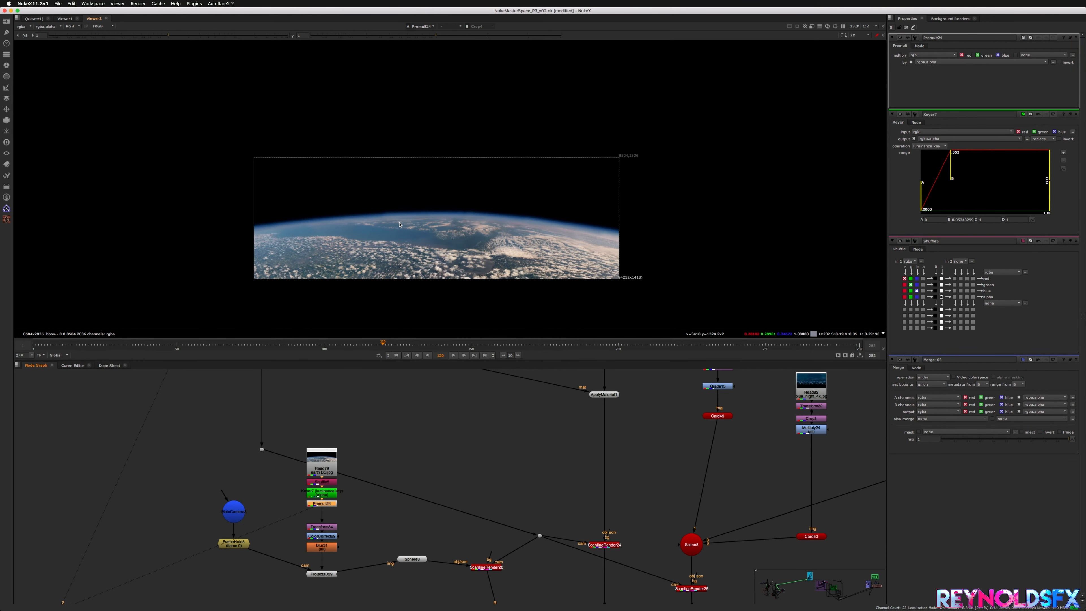
scroll(398, 222, "up", 2)
scroll(410, 221, "up", 4)
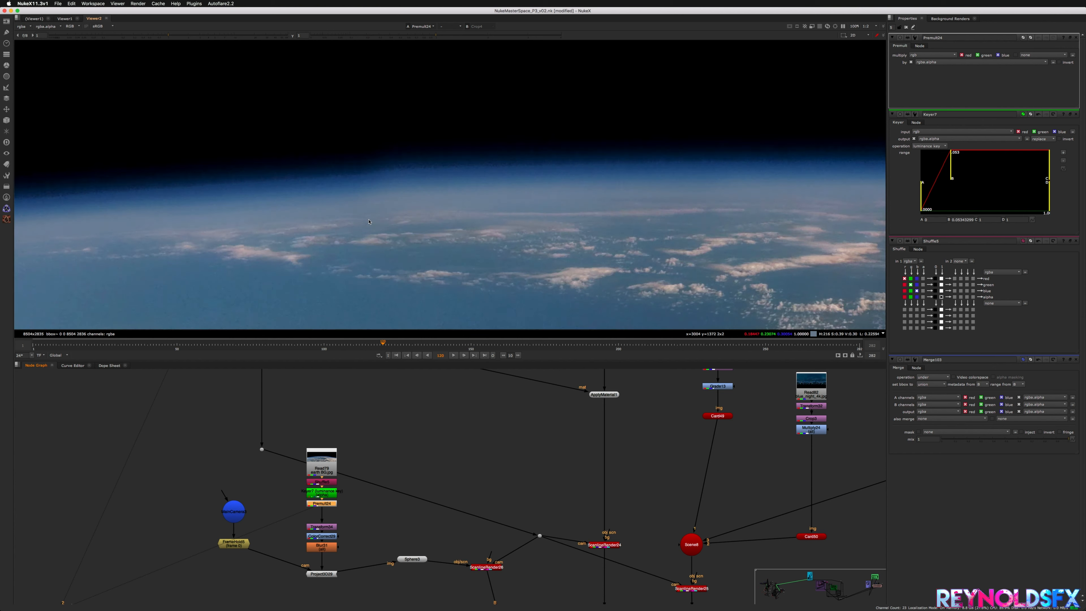
scroll(425, 457, "down", 5)
Step: View the final composite from the Crop node at the end of the tree, with the whole frame visible
middle_click_drag(468, 484, 492, 451)
left_click(295, 576)
key("1")
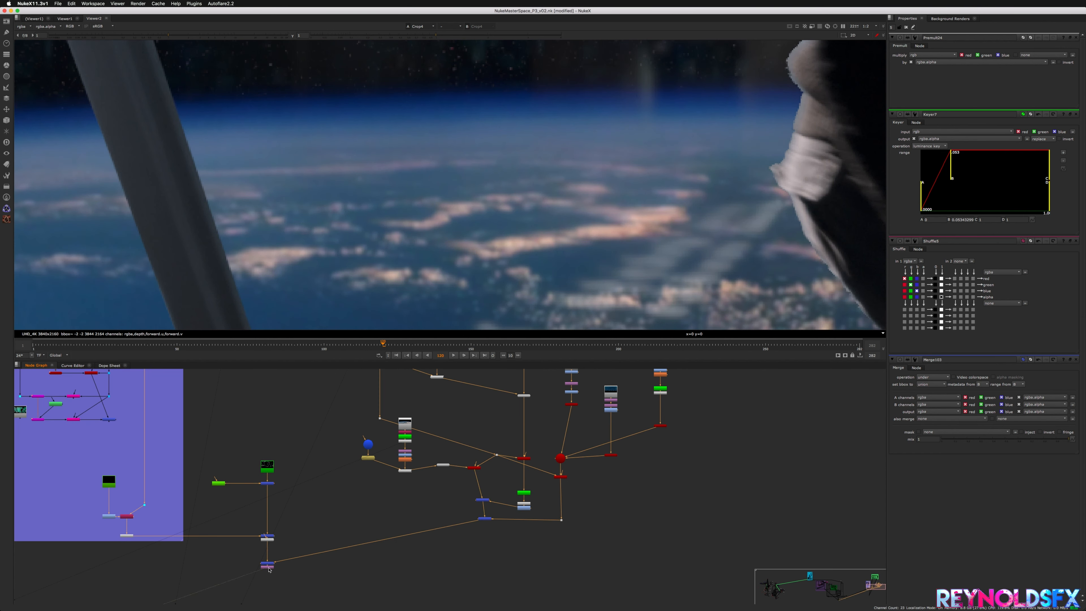
scroll(282, 572, "up", 5)
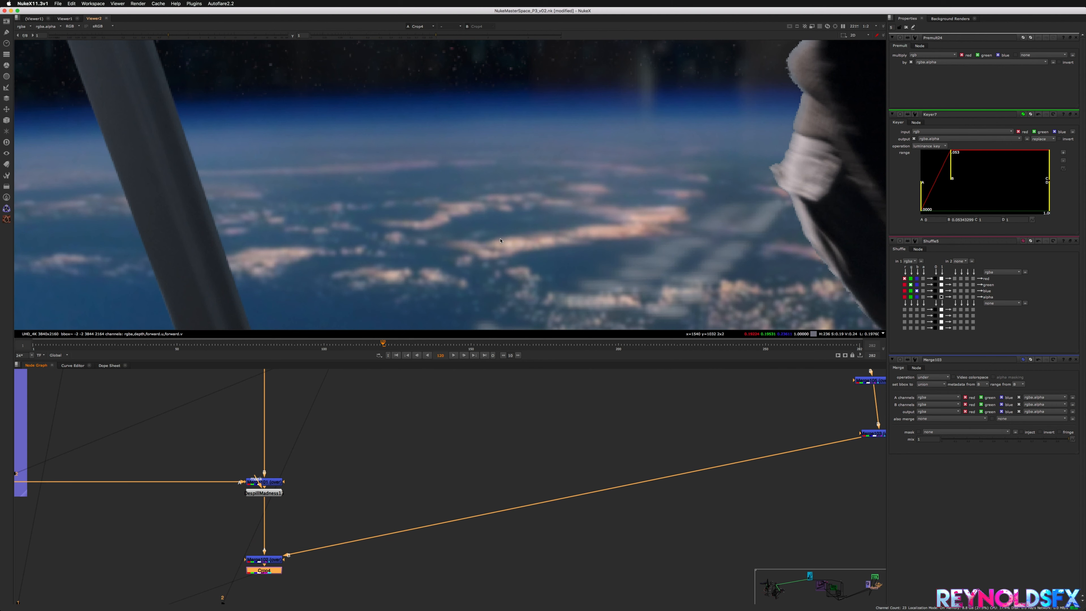
key("f")
scroll(455, 95, "down", 5)
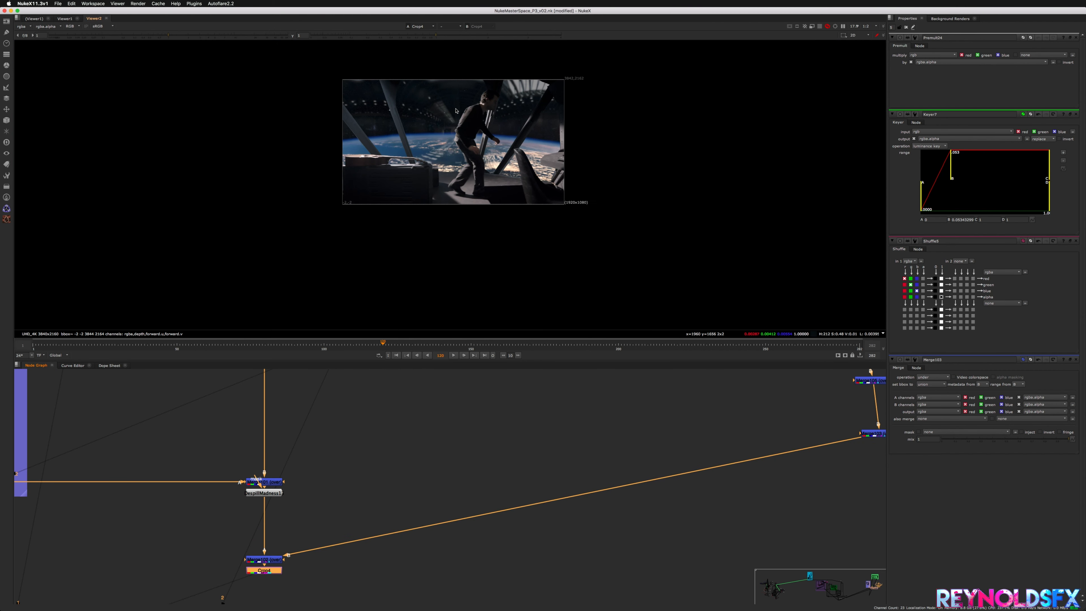
Step: Compare the final composite with the Crop disabled and enabled, inspect its crop settings, and close all open node properties
key("d")
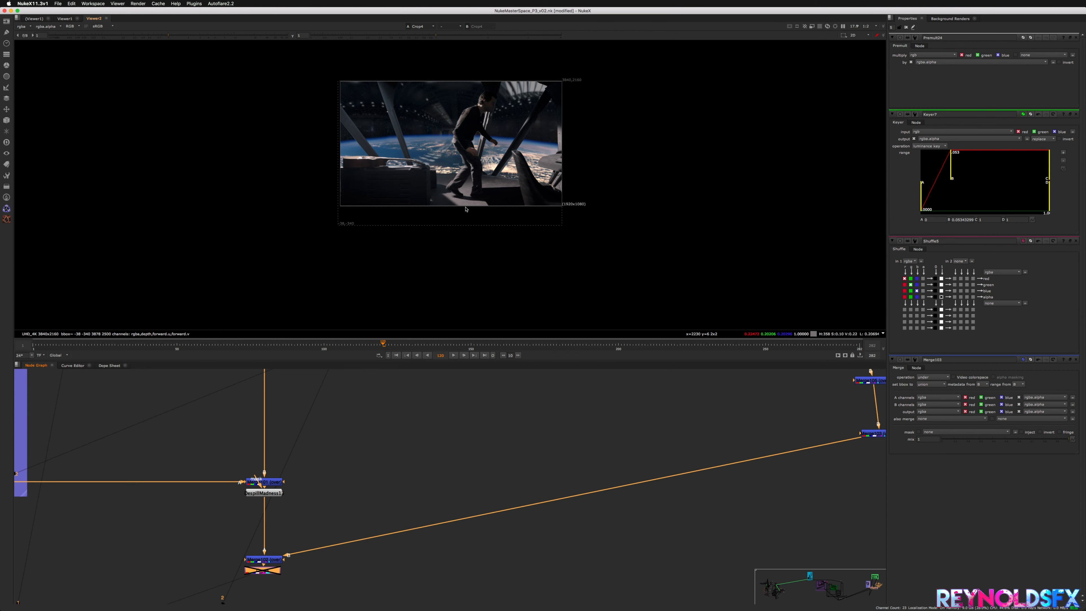
scroll(428, 248, "up", 3)
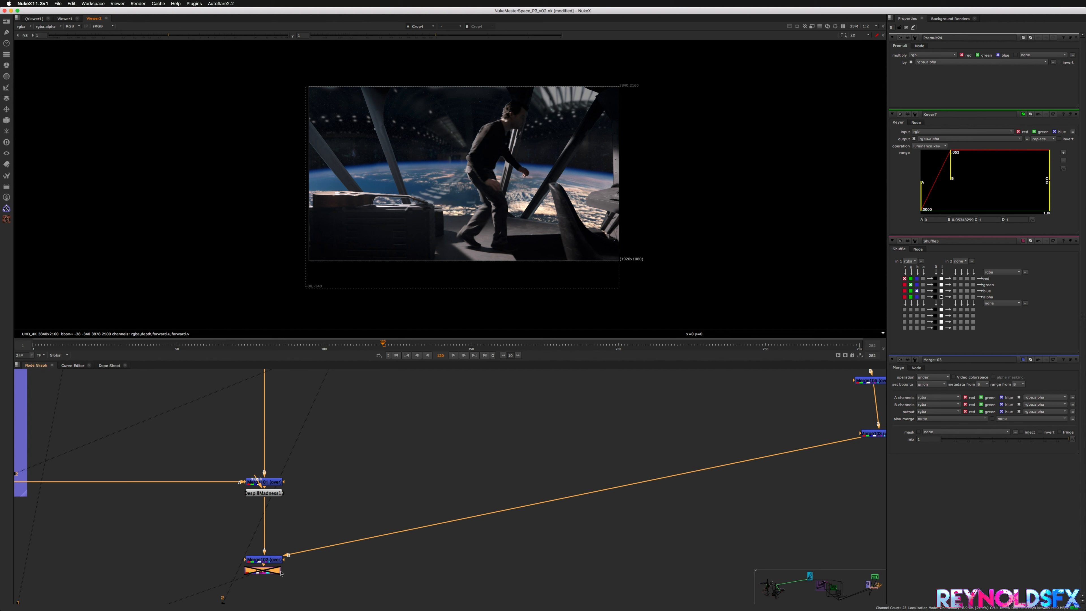
key("d")
left_click_drag(275, 573, 277, 579)
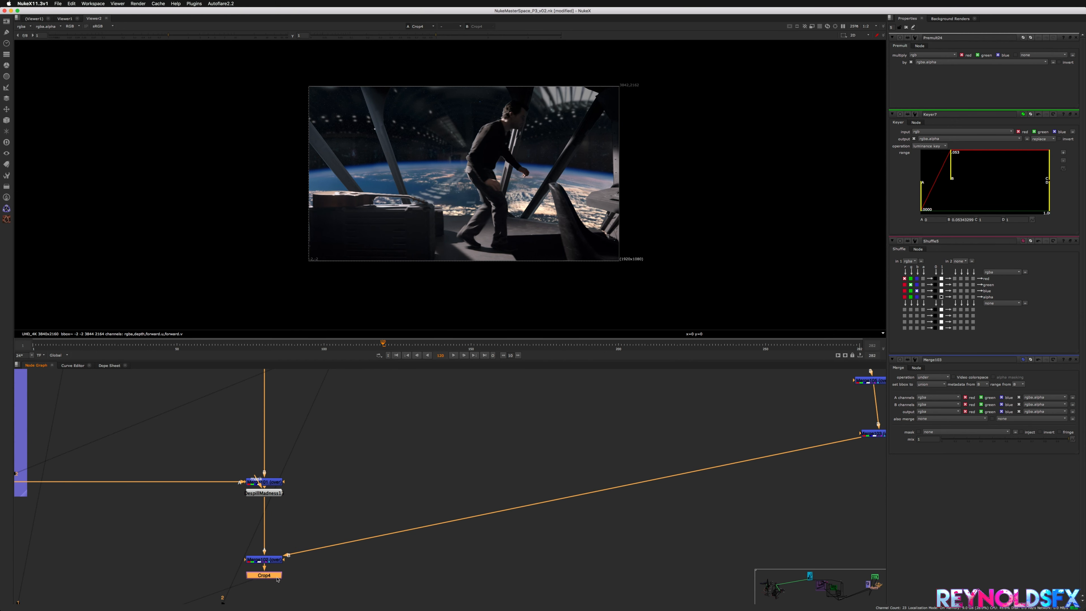
double_click(278, 578)
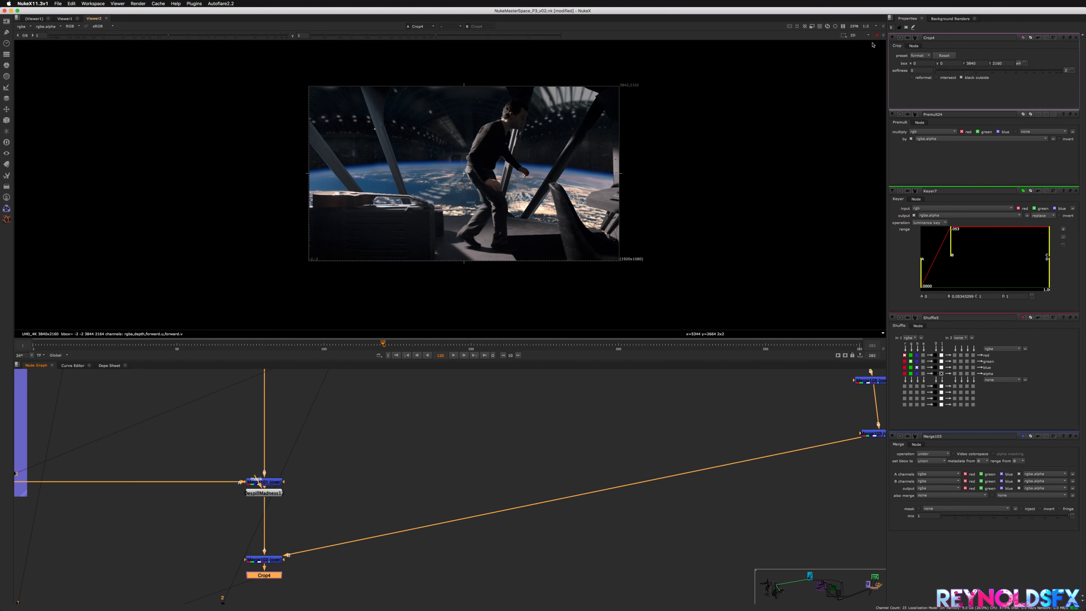
left_click(908, 27)
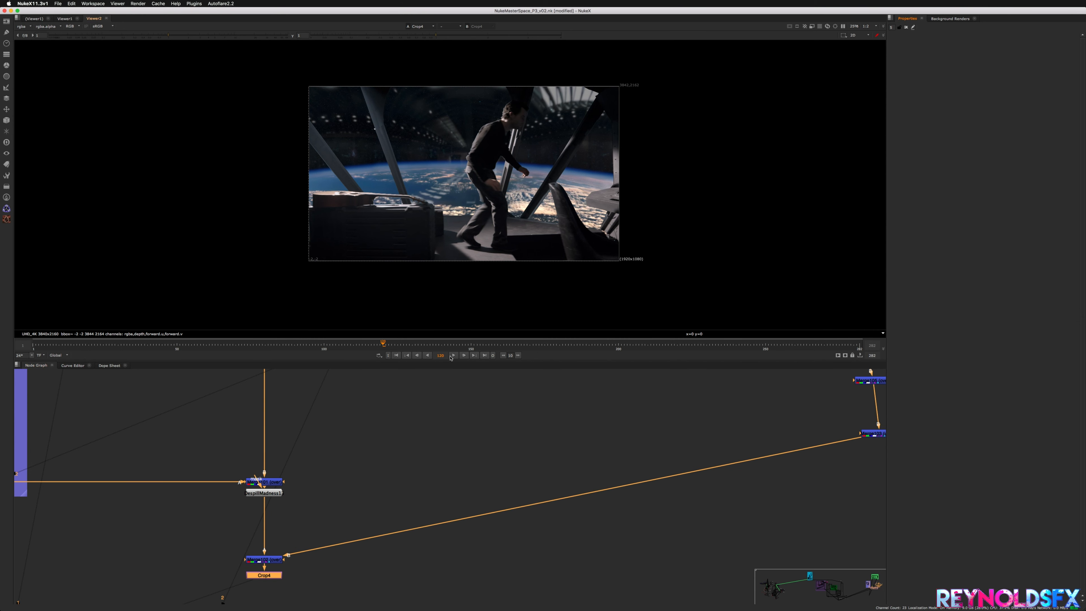
Step: Play the final composite from frame 120 to review the Earth backdrop in motion
key("f")
scroll(462, 243, "up", 1)
scroll(462, 243, "down", 5)
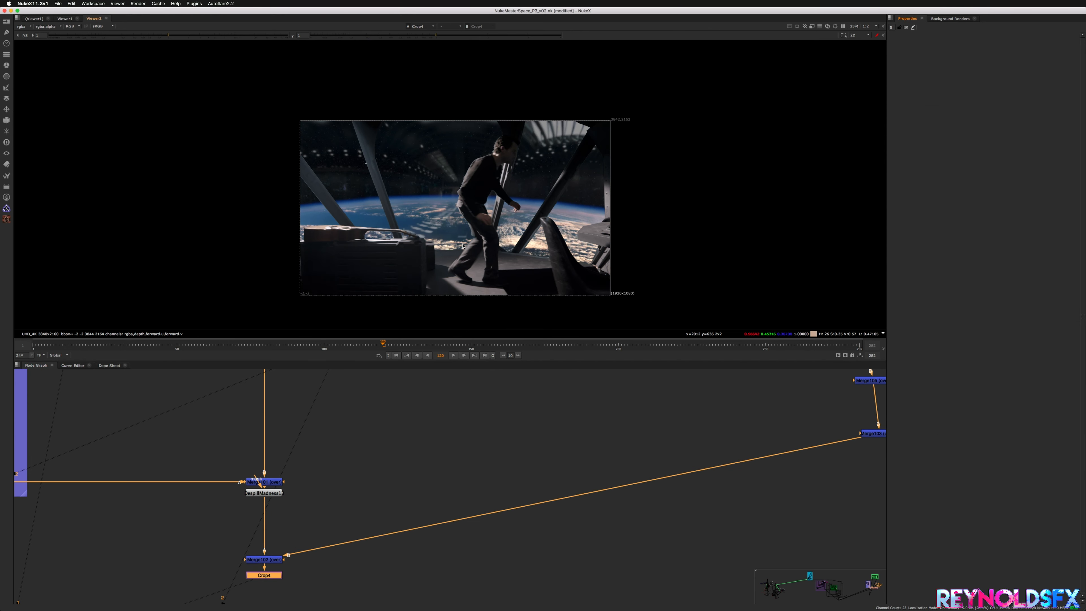
left_click(452, 356)
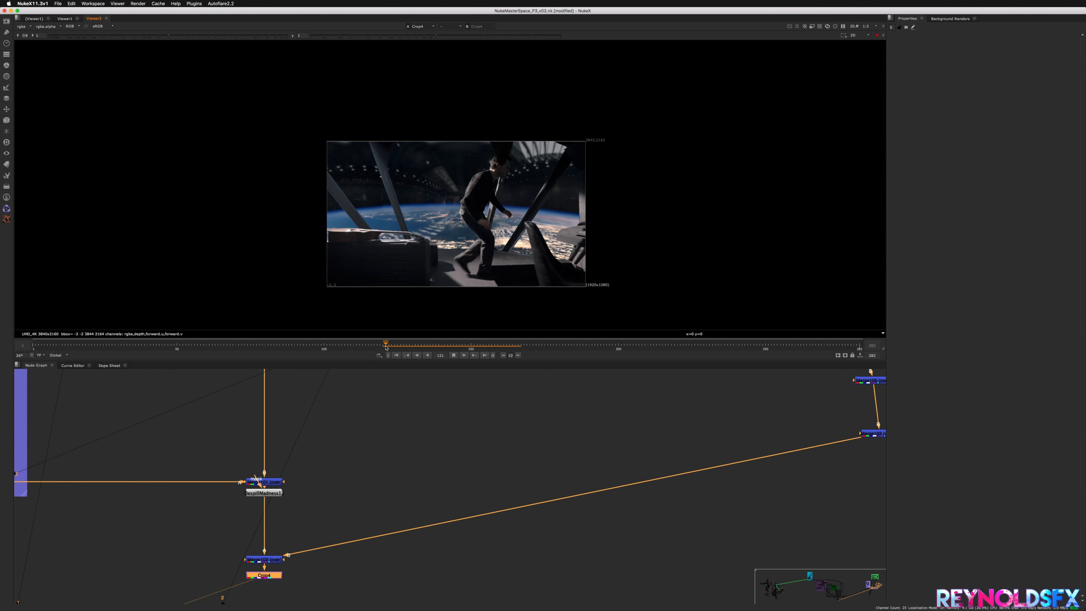
left_click(391, 345)
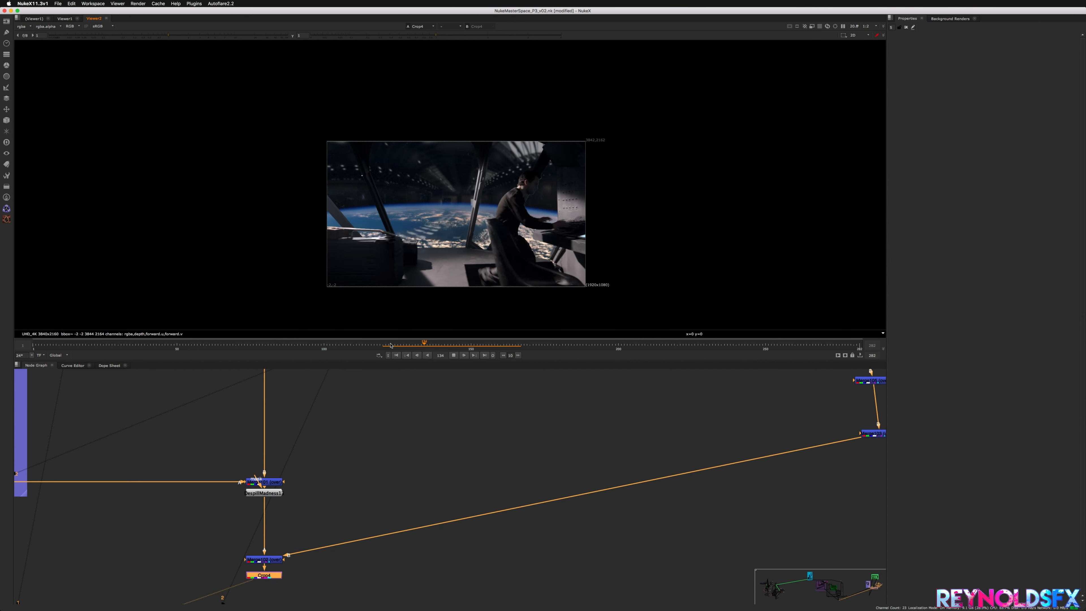
left_click(452, 356)
Step: Scrub back and forth through the cached frames to examine the Earth, stars and window reflections behind the actor
left_click_drag(445, 344, 430, 344)
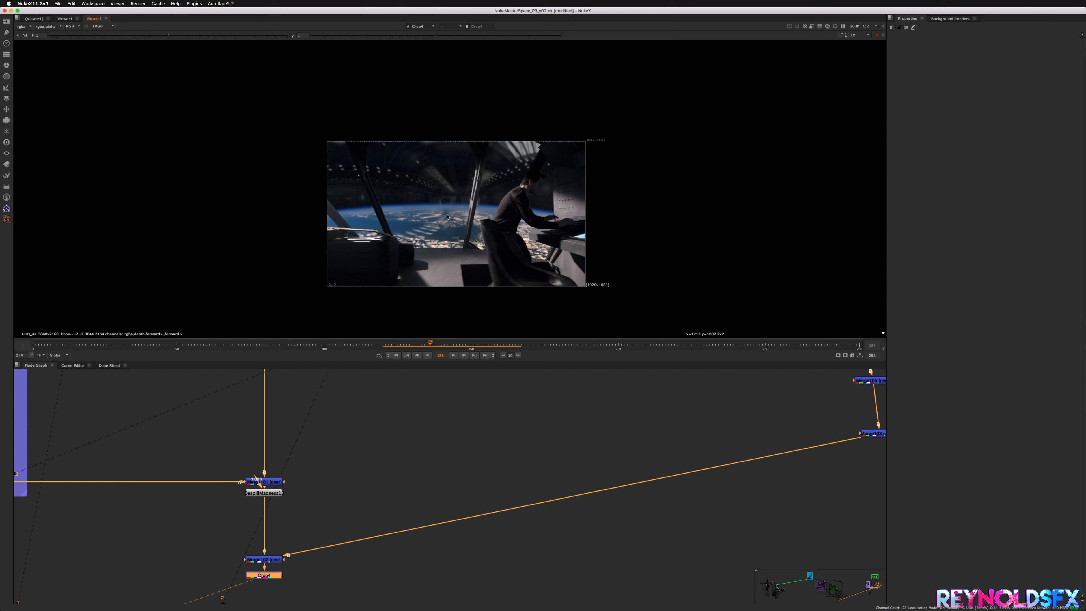
left_click(390, 345)
left_click_drag(423, 348, 455, 351)
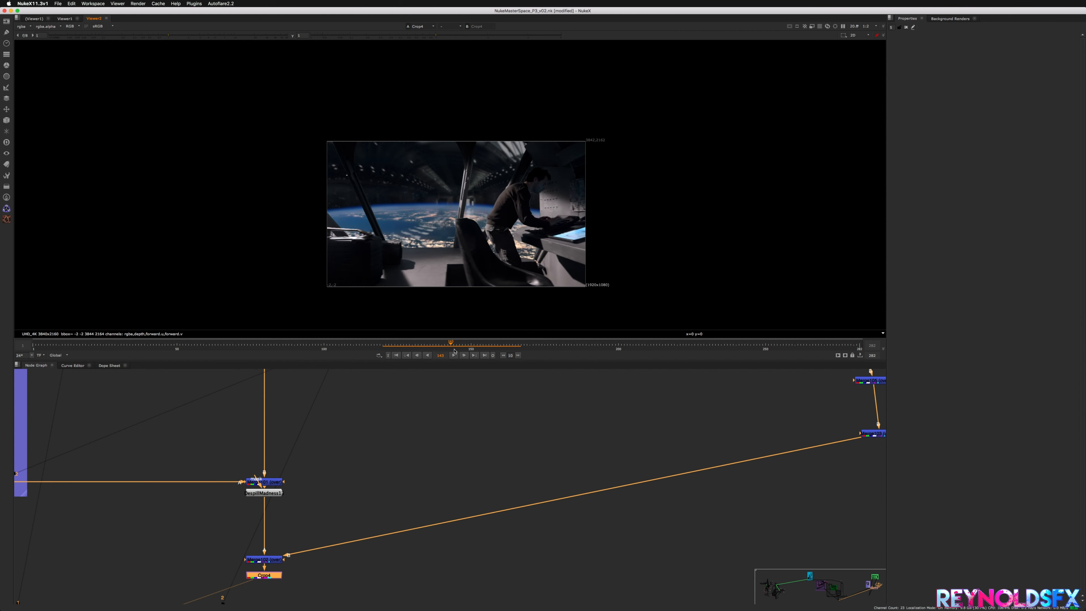
left_click(426, 355)
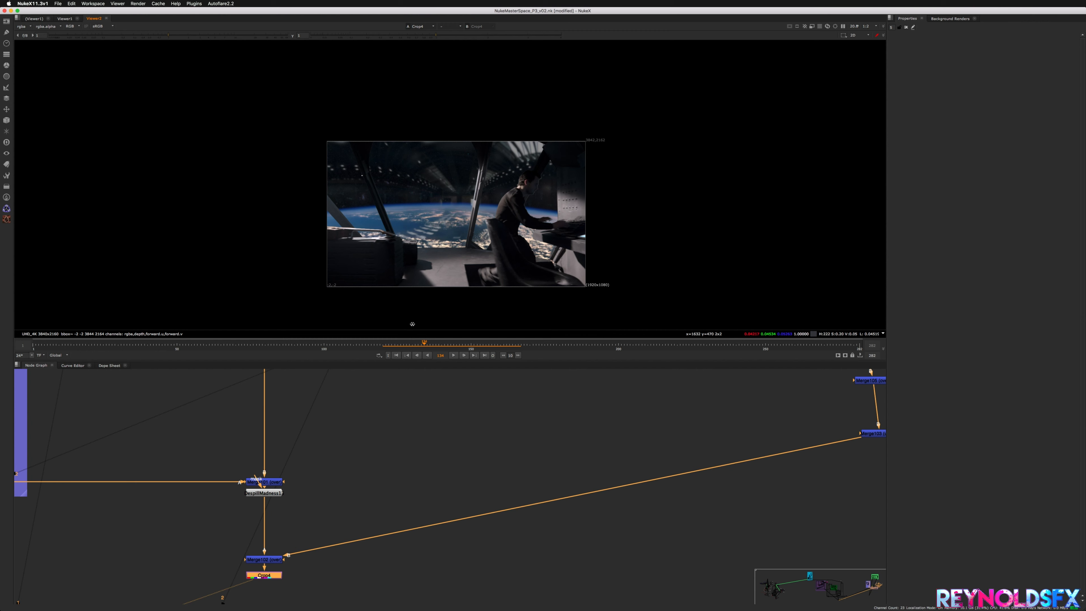
left_click_drag(396, 344, 472, 354)
left_click_drag(391, 353, 437, 355)
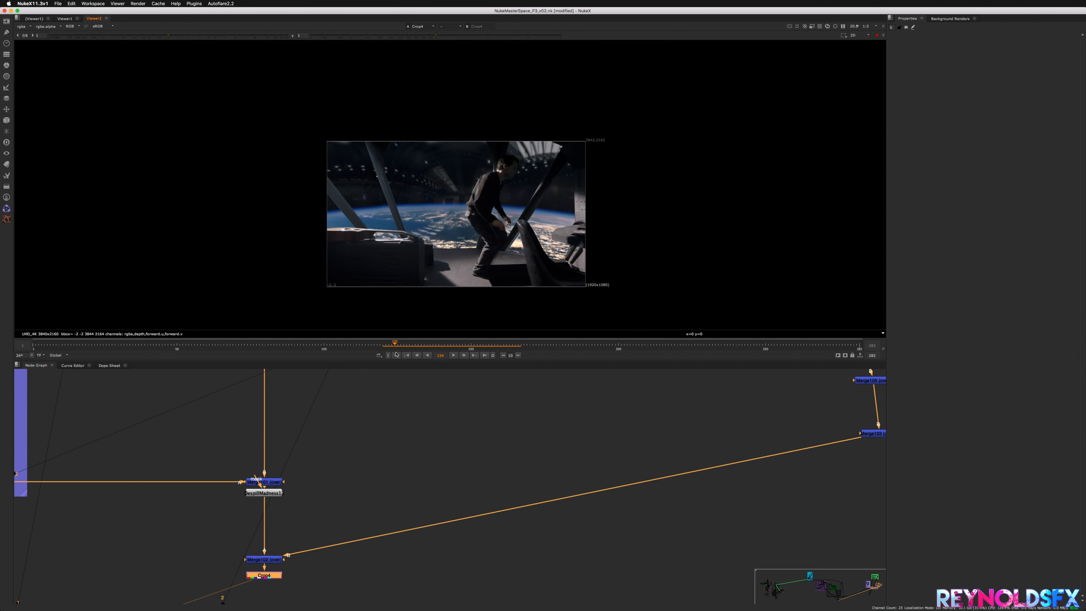
mouse_move(437, 359)
left_mouse_down()
mouse_move(486, 366)
mouse_move(429, 367)
left_mouse_up()
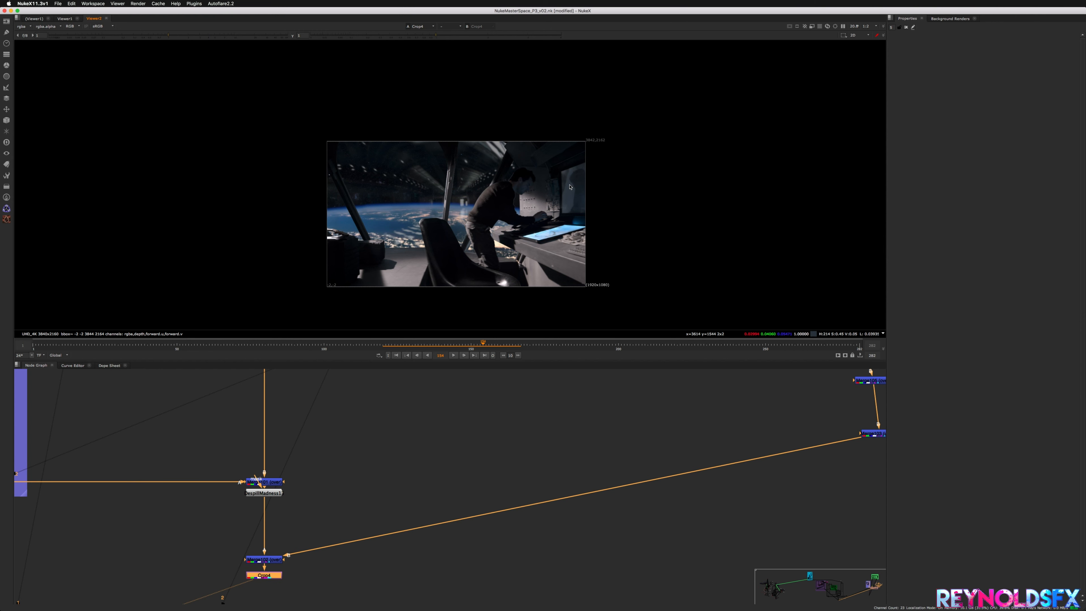
left_click_drag(445, 344, 481, 351)
left_click_drag(389, 350, 385, 350)
mouse_move(468, 360)
left_mouse_down()
mouse_move(393, 364)
mouse_move(467, 372)
left_mouse_up()
left_click_drag(390, 372, 460, 377)
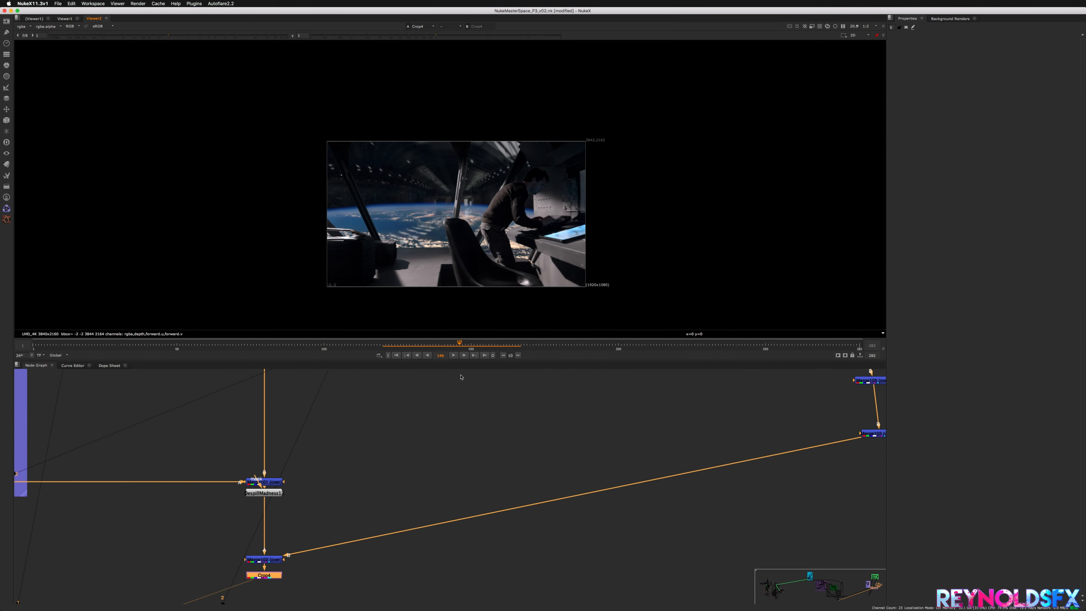
left_click_drag(491, 379, 417, 386)
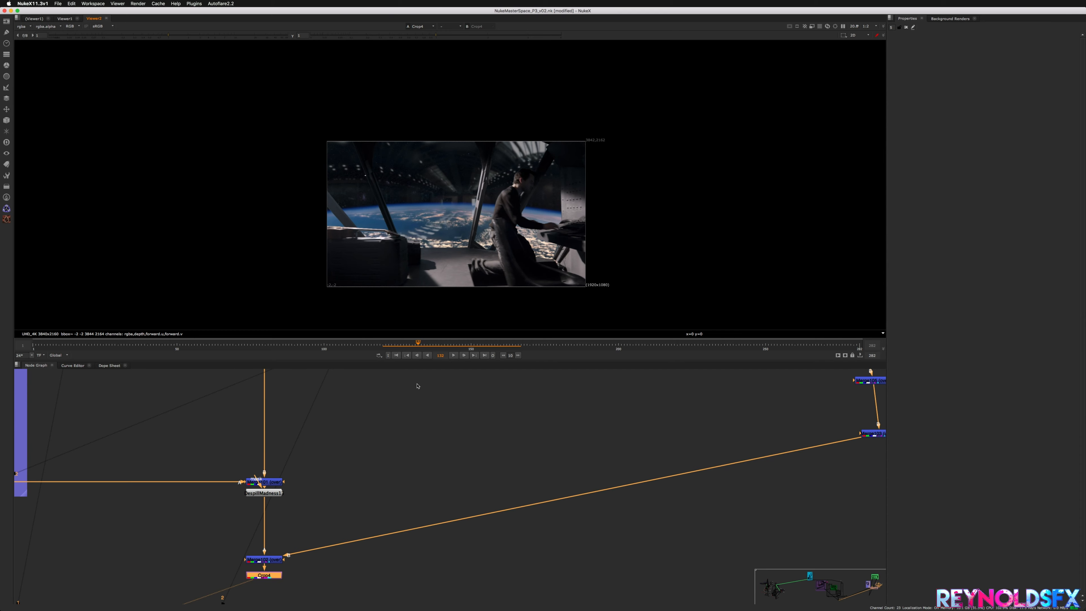